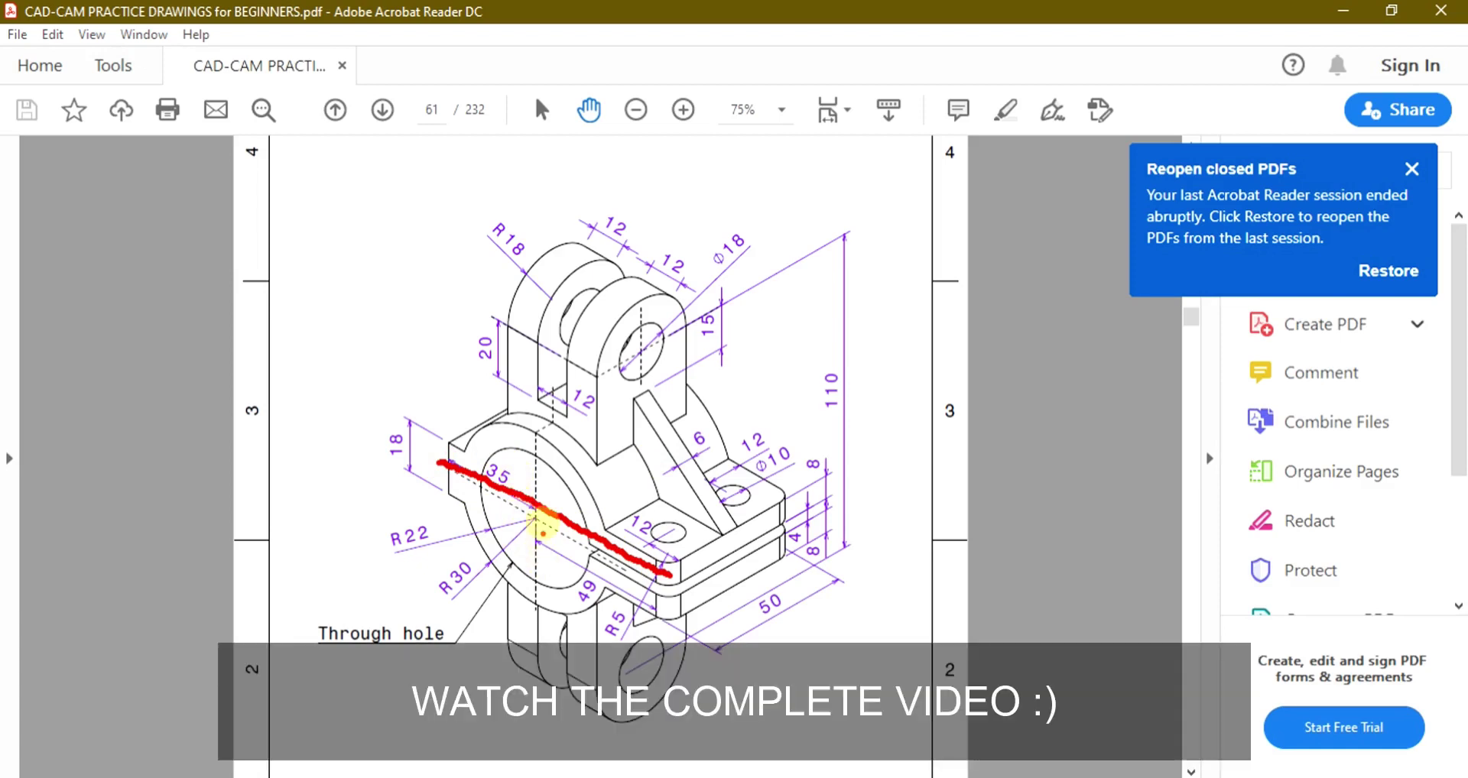
Mark the 35 and 49 dimensions along the clamp's horizontal axis in the PDF drawing, and clear the marks.
{"action": "left_click_drag", "start_coordinate": [496, 460], "coordinate": [501, 504]}
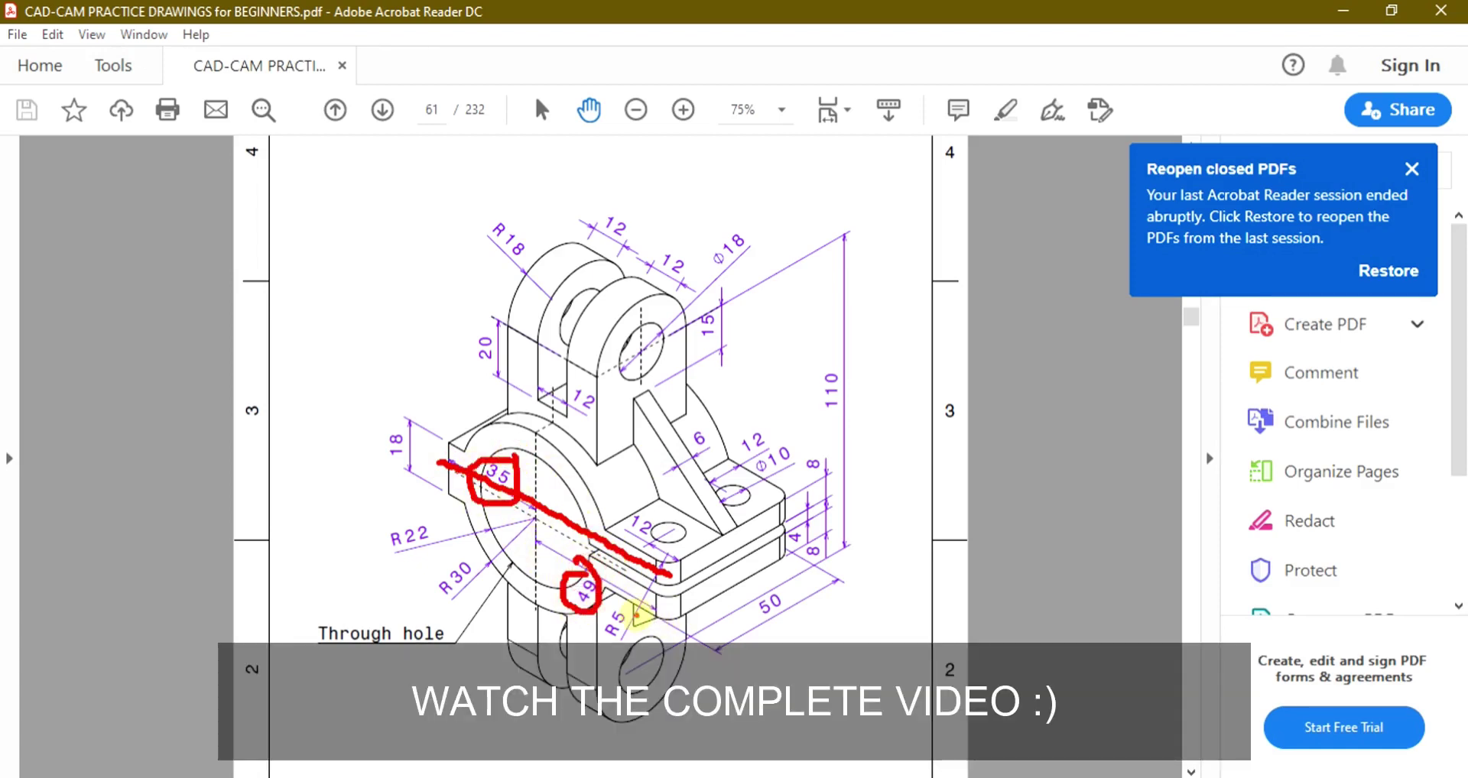
{"action": "left_click_drag", "start_coordinate": [600, 623], "coordinate": [632, 616]}
{"action": "key", "text": "Escape"}
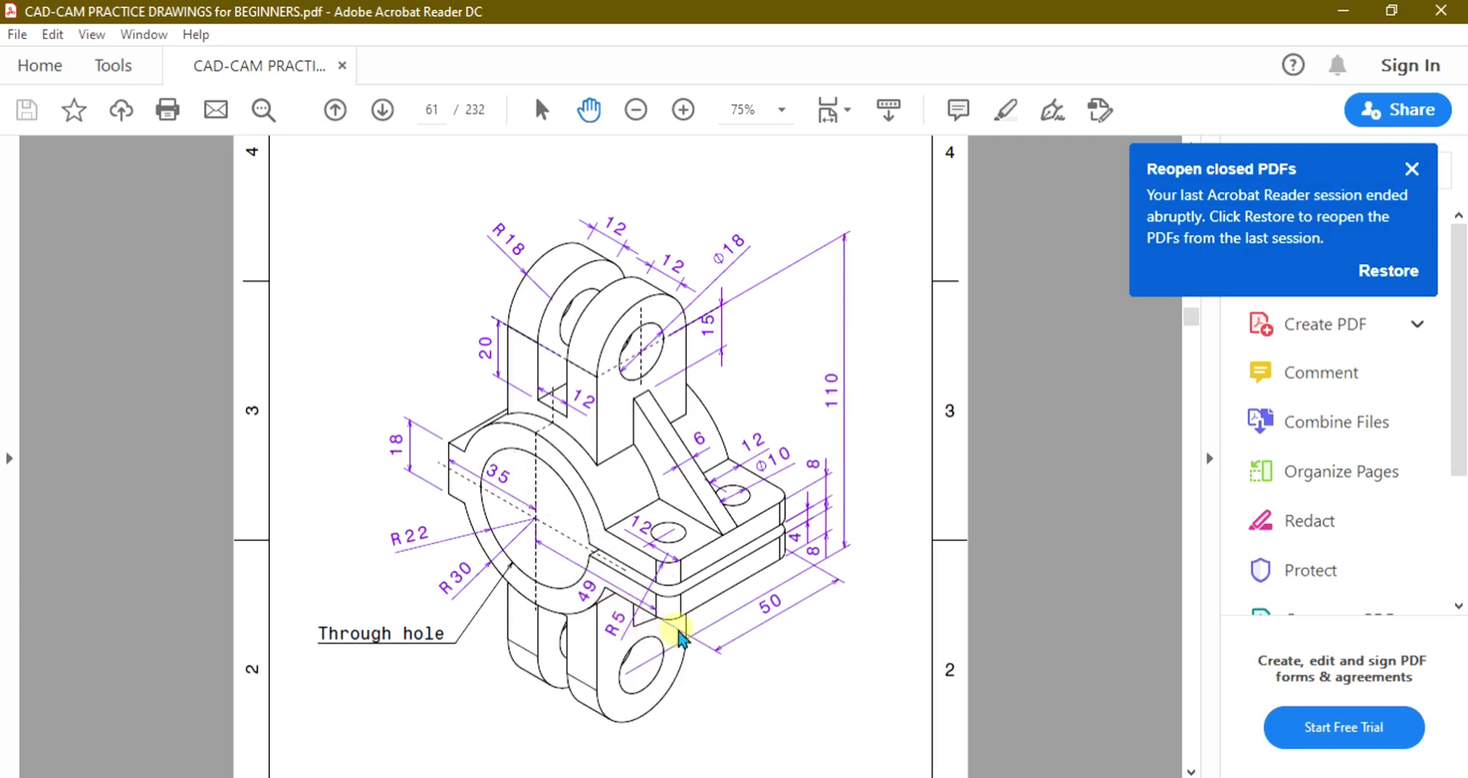
Switch to the blank part in SOLIDWORKS and start a sketch on the Front Plane.
{"action": "left_click", "coordinate": [844, 727]}
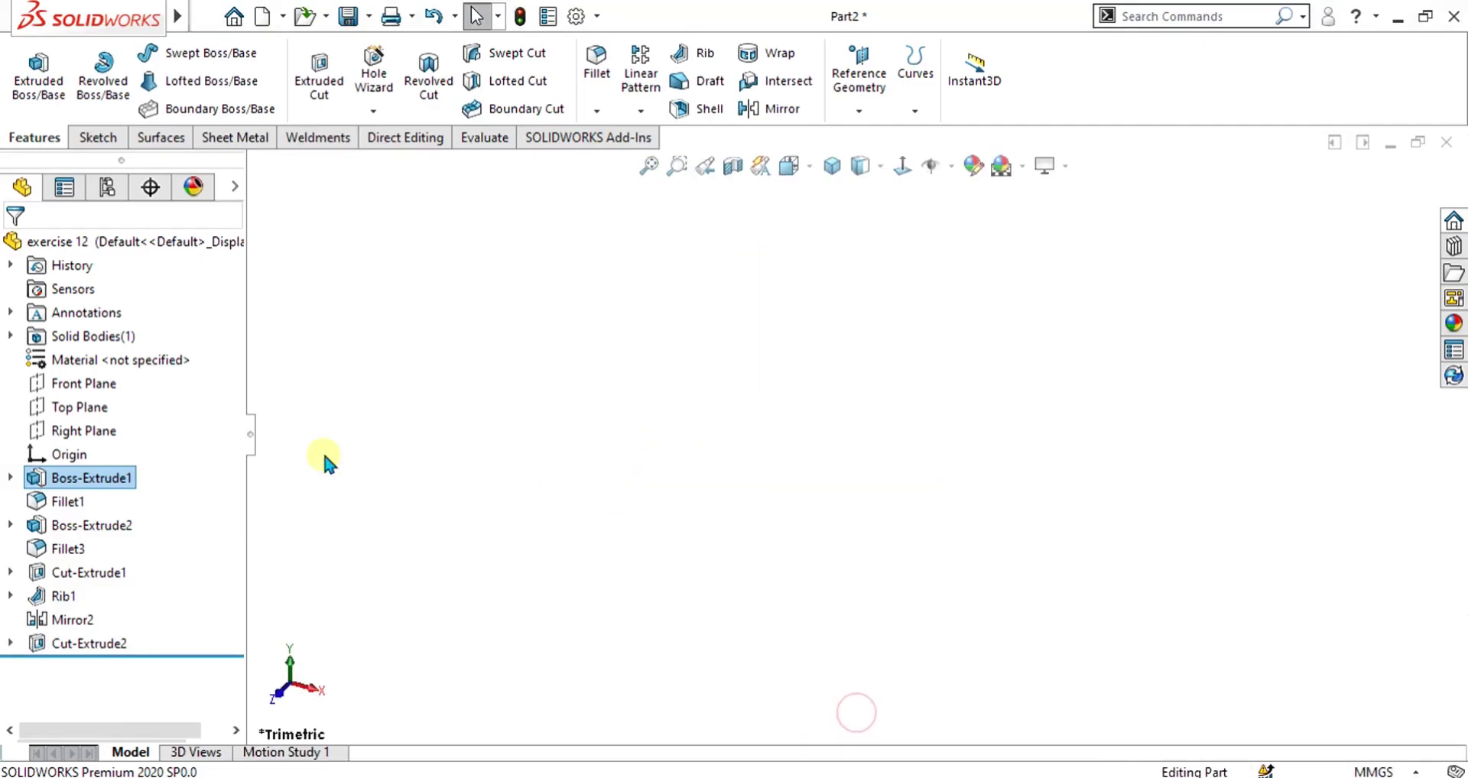
{"action": "left_click", "coordinate": [90, 364]}
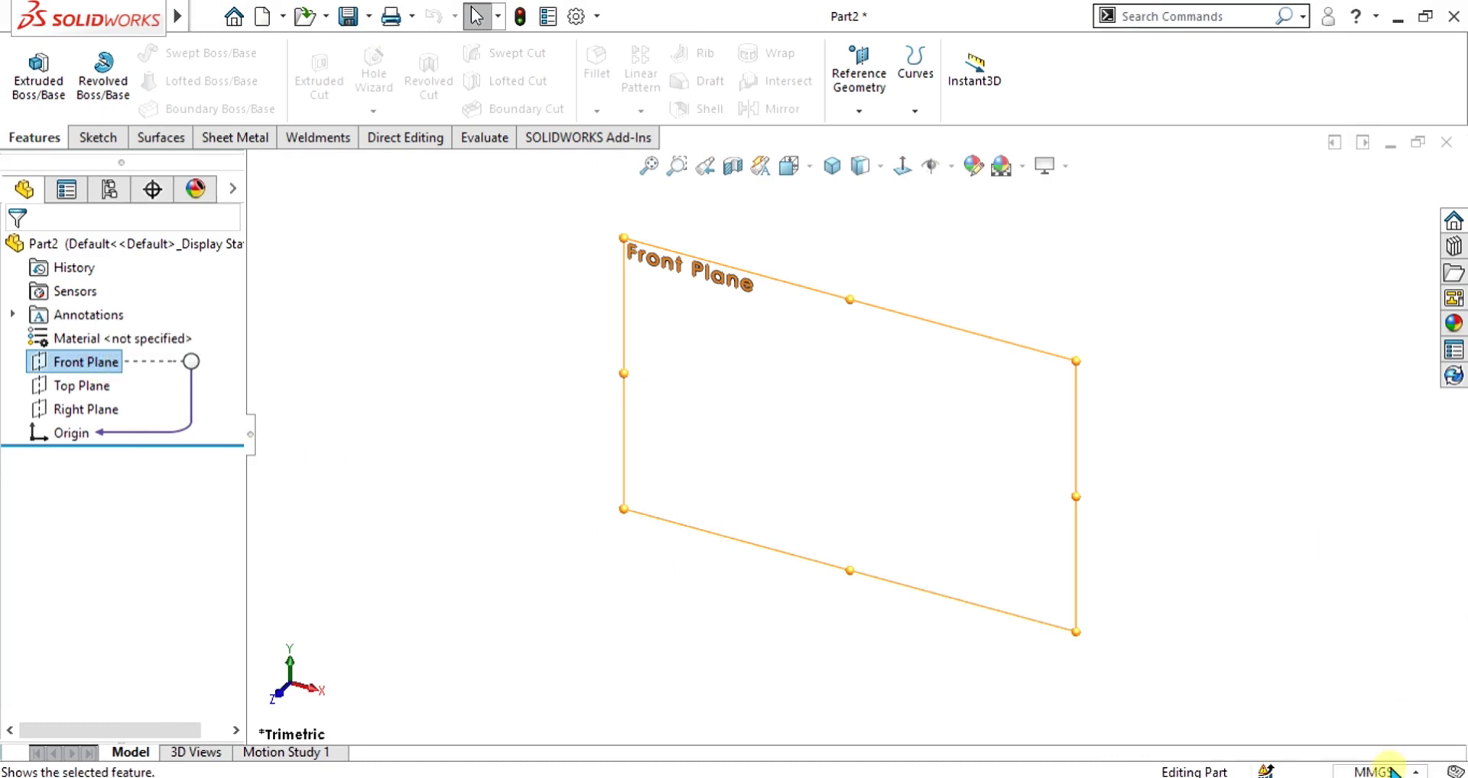
{"action": "left_click", "coordinate": [95, 138]}
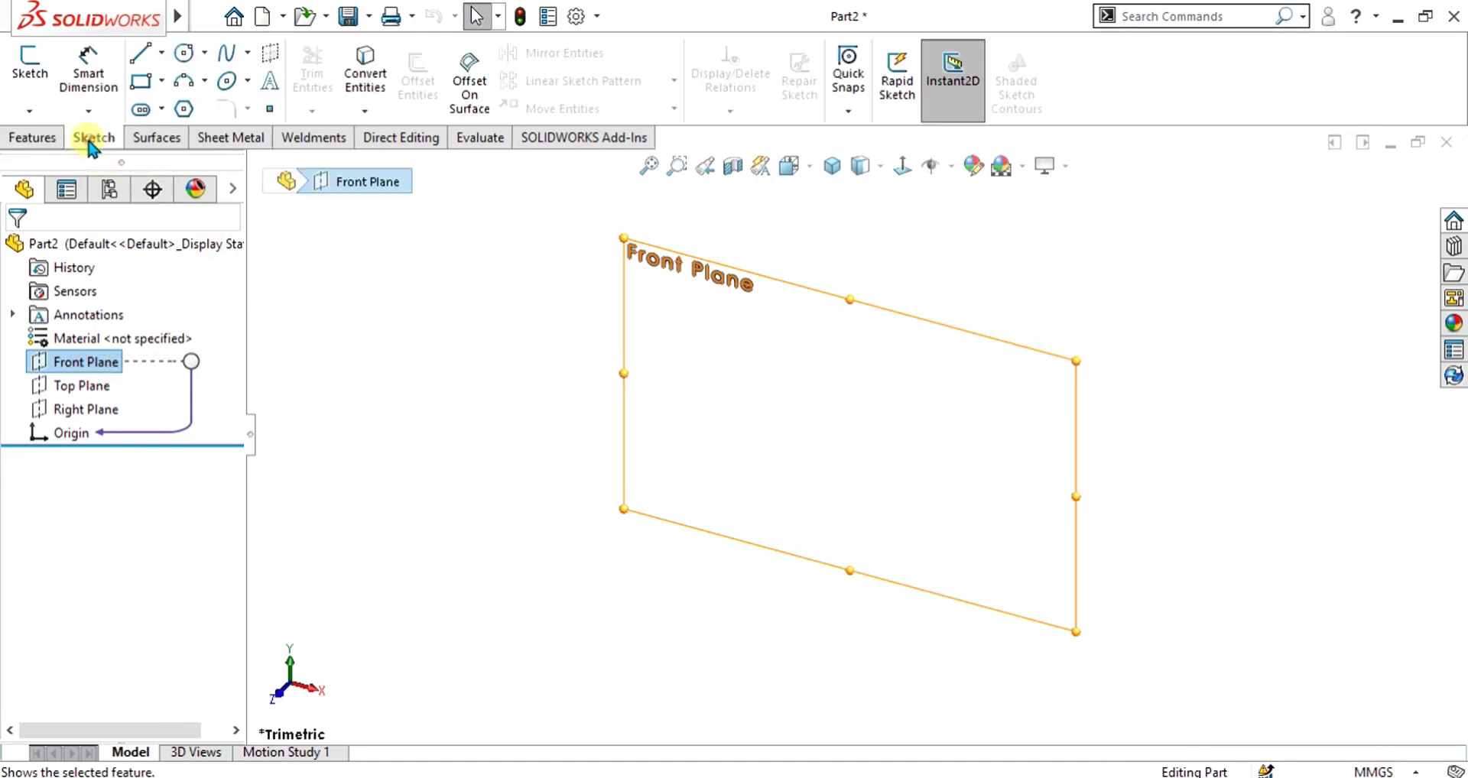
{"action": "left_click", "coordinate": [30, 75]}
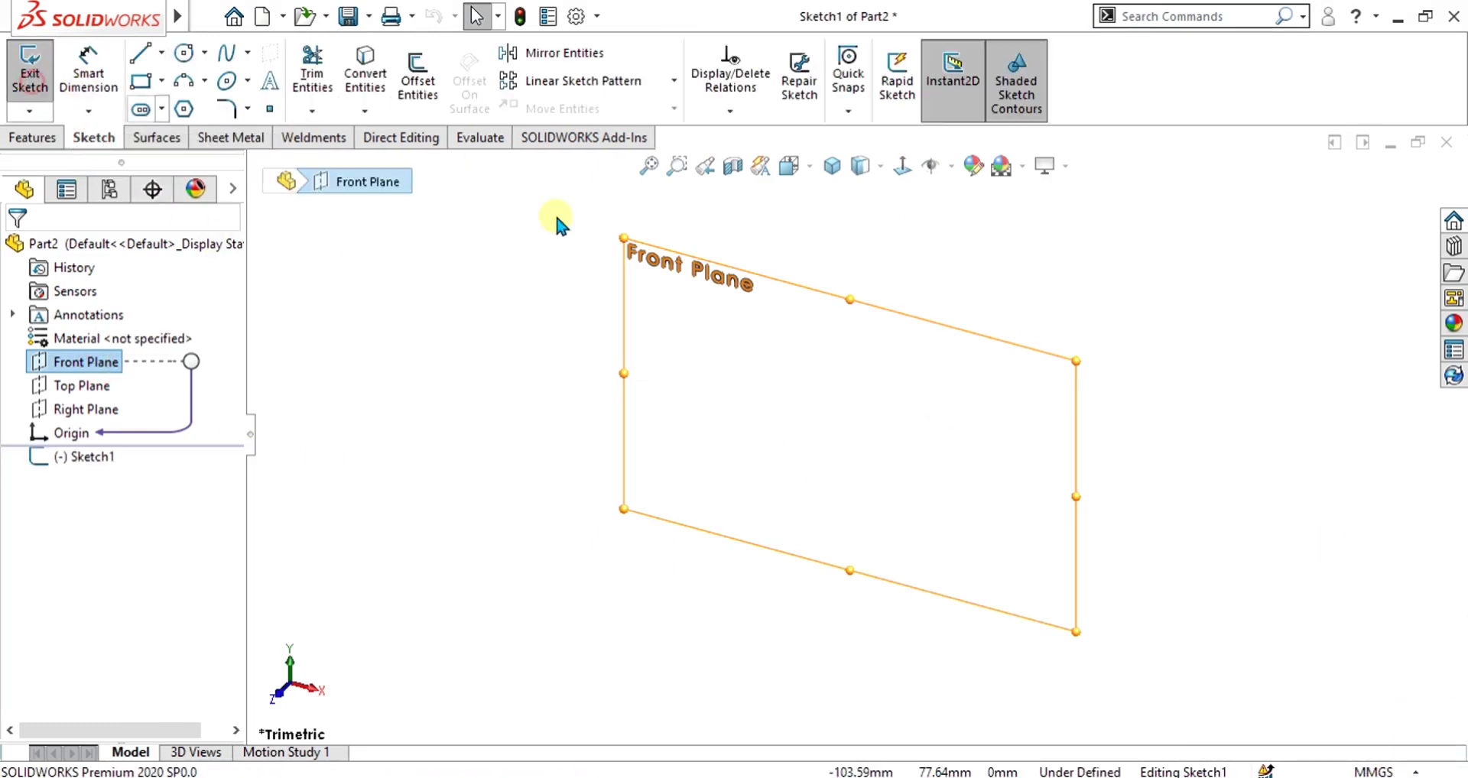
Draw a horizontal centerline 89 mm long, running left from the origin.
{"action": "left_click", "coordinate": [161, 52]}
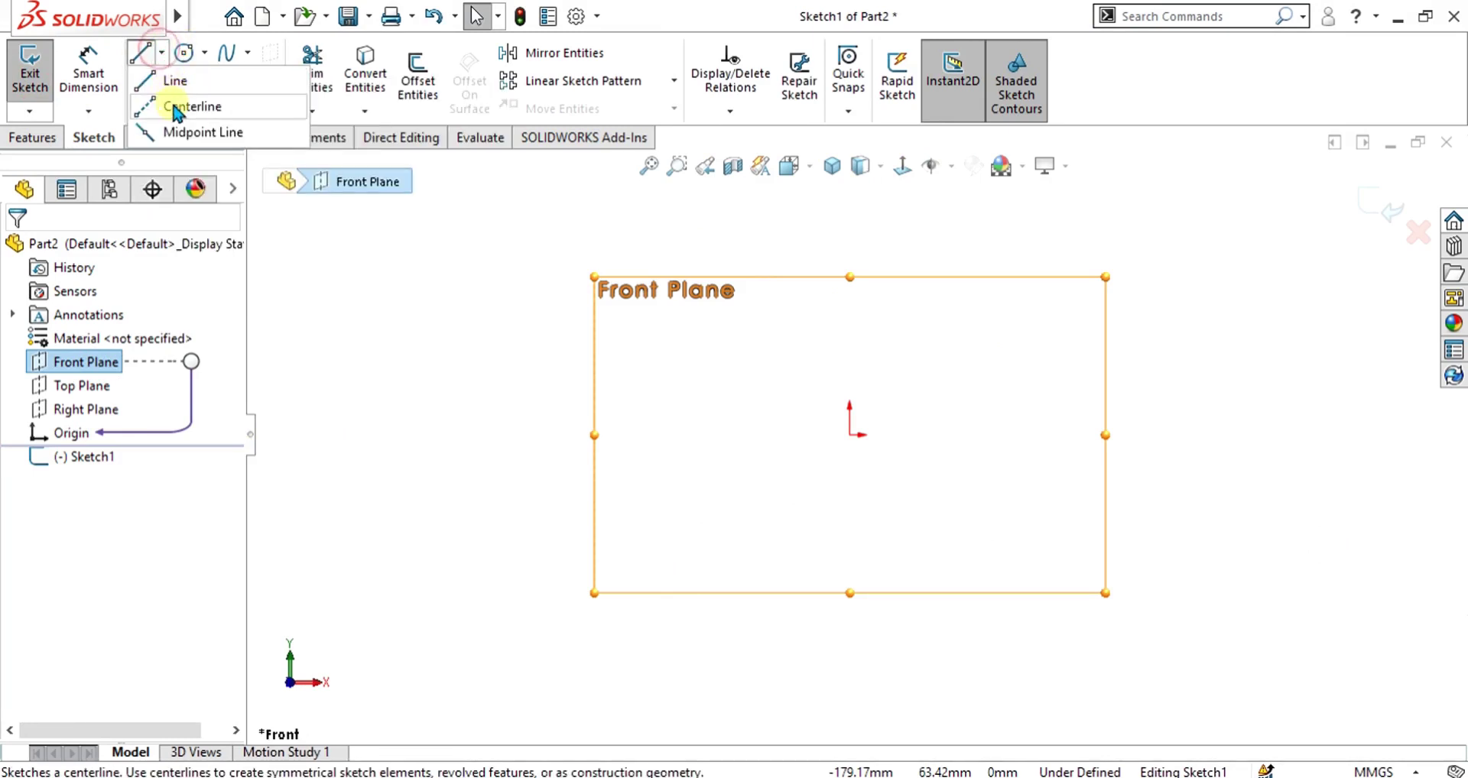
{"action": "left_click", "coordinate": [174, 109]}
{"action": "left_click", "coordinate": [850, 435]}
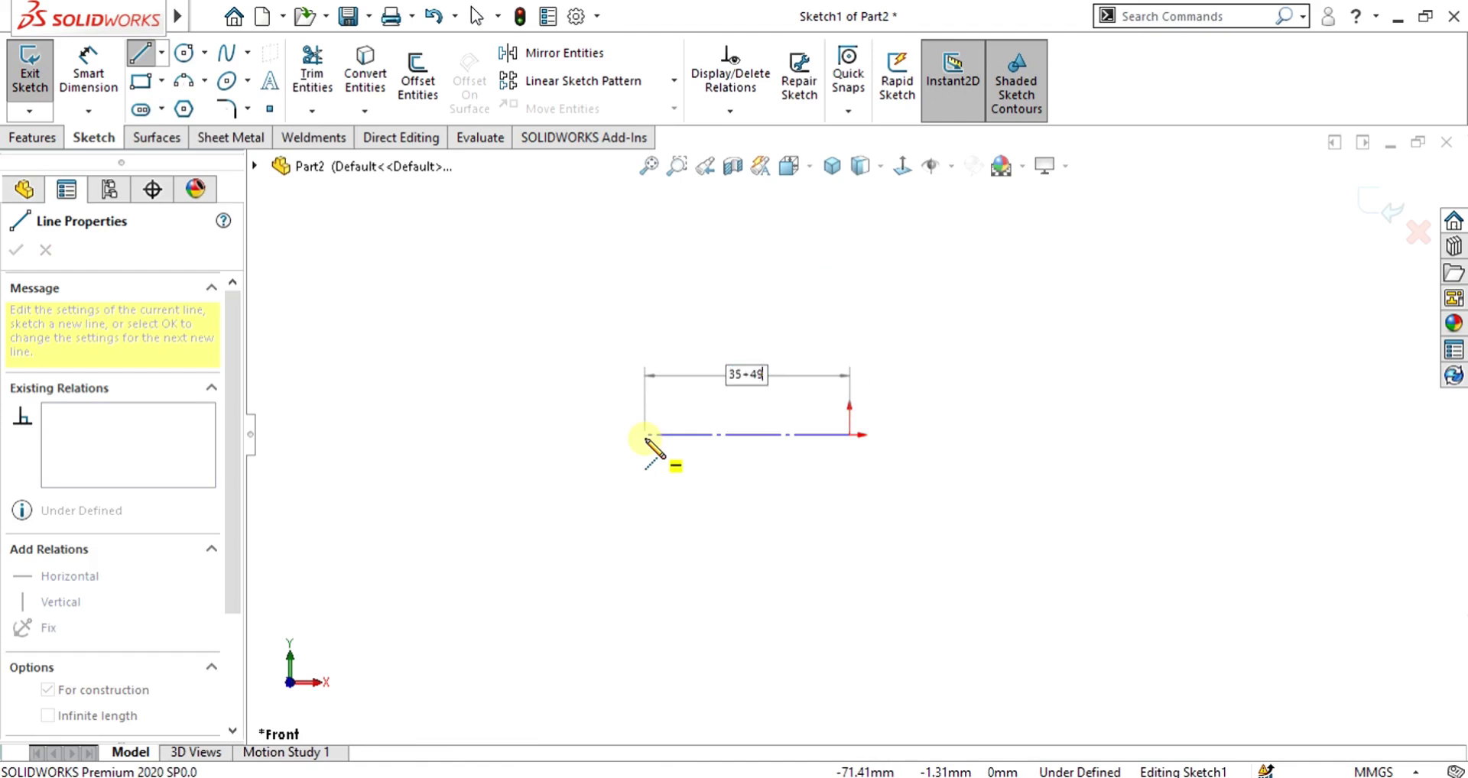
{"action": "type", "text": "89"}
{"action": "key", "text": "Return"}
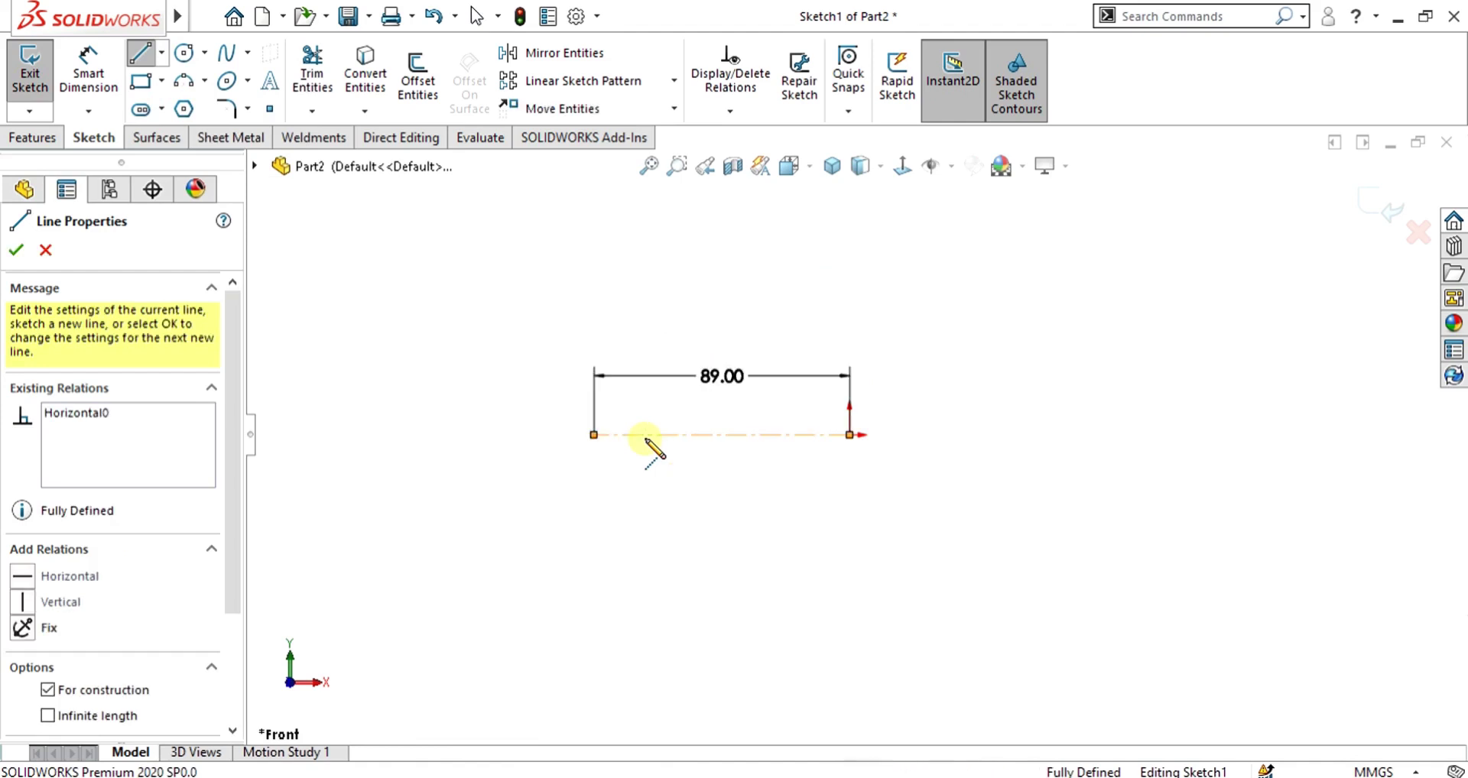
{"action": "key", "text": "Escape"}
{"action": "scroll", "coordinate": [712, 388], "scroll_direction": "down", "scroll_amount": 3}
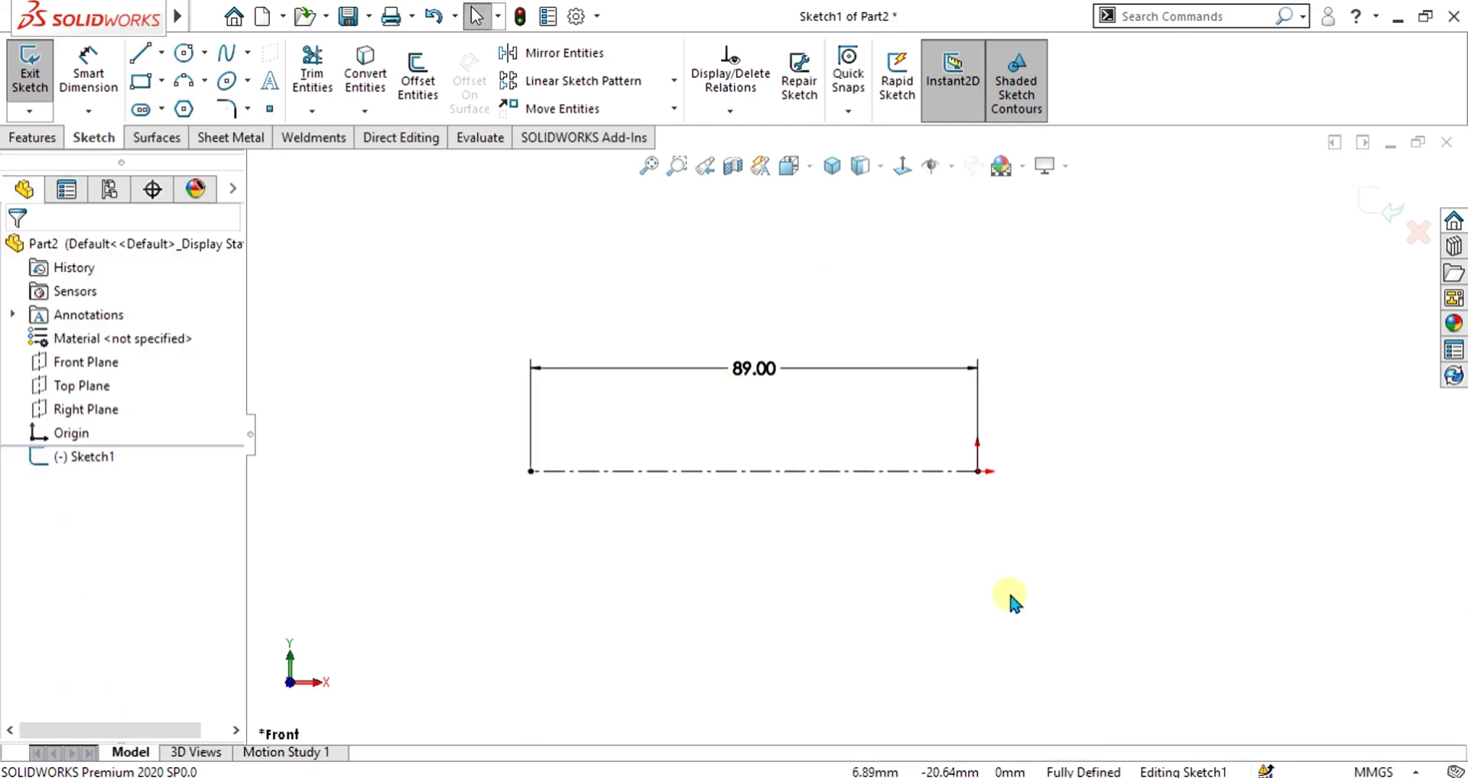
Switch to the PDF drawing and check the 35 dimension from the clamp's outer end to the bore center.
{"action": "left_click", "coordinate": [974, 777]}
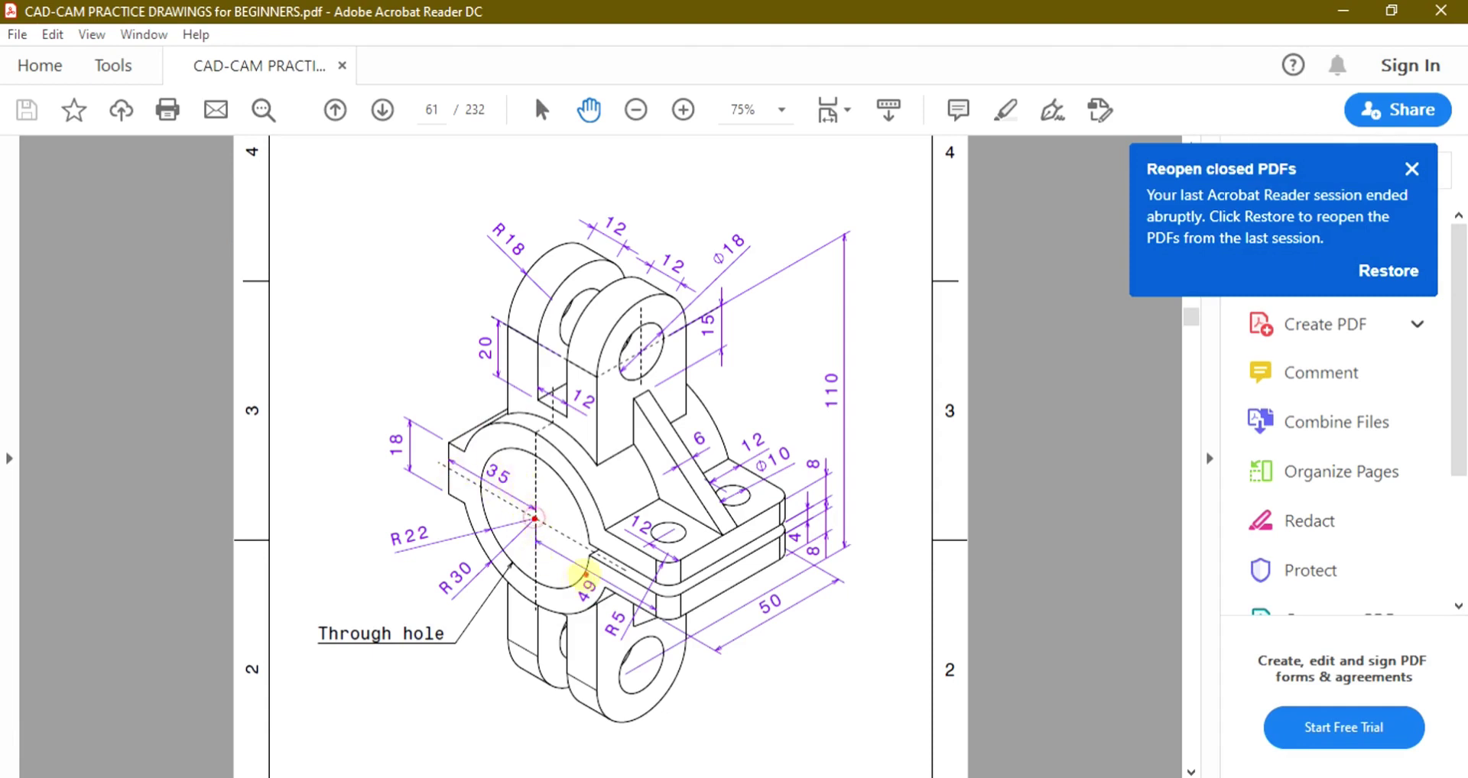
{"action": "mouse_move", "coordinate": [497, 449]}
{"action": "left_mouse_down"}
{"action": "mouse_move", "coordinate": [524, 518]}
{"action": "mouse_move", "coordinate": [496, 457]}
{"action": "left_mouse_up"}
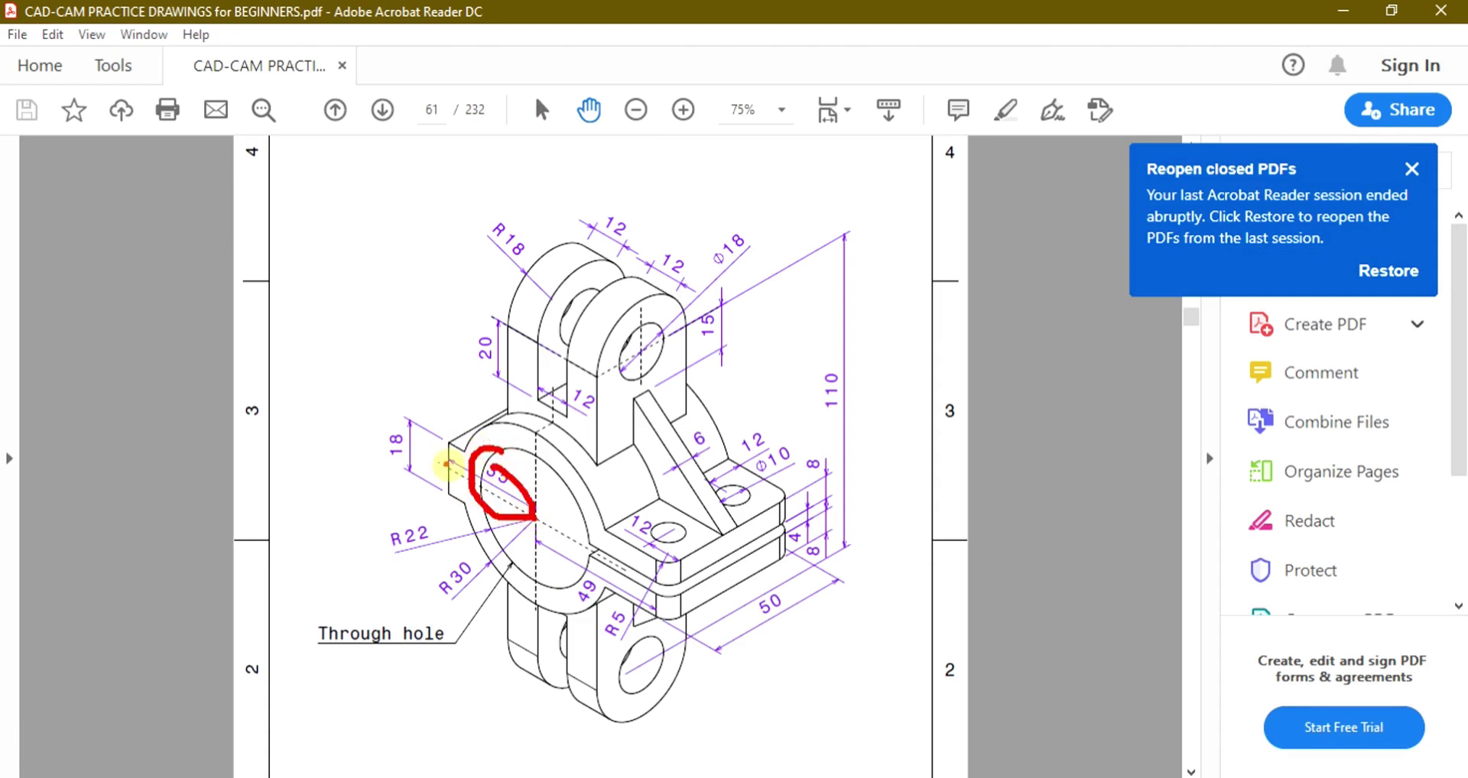
{"action": "key", "text": "Escape"}
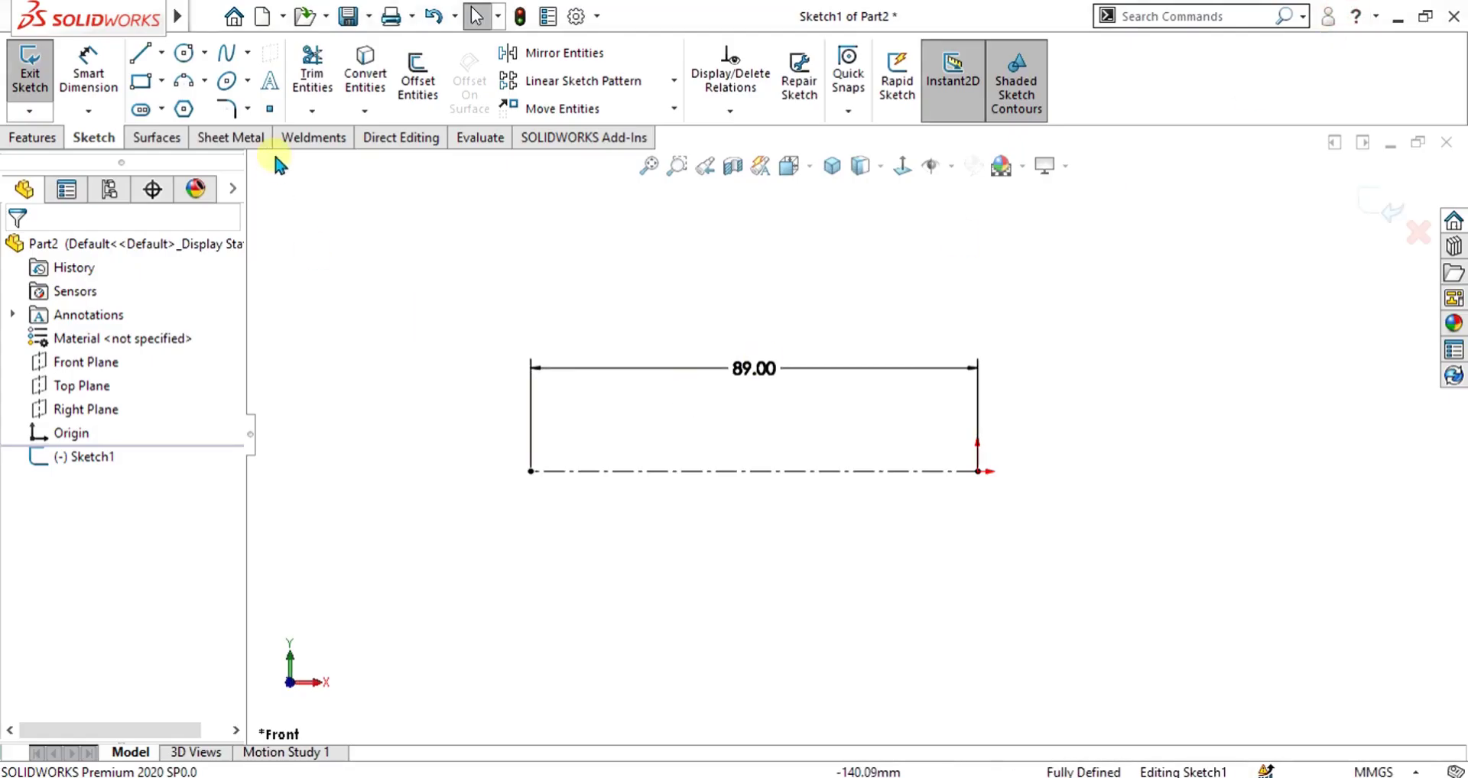
Place a point on the centerline in the SOLIDWORKS sketch and dimension it 35 mm from the line's left end.
{"action": "left_click", "coordinate": [269, 110]}
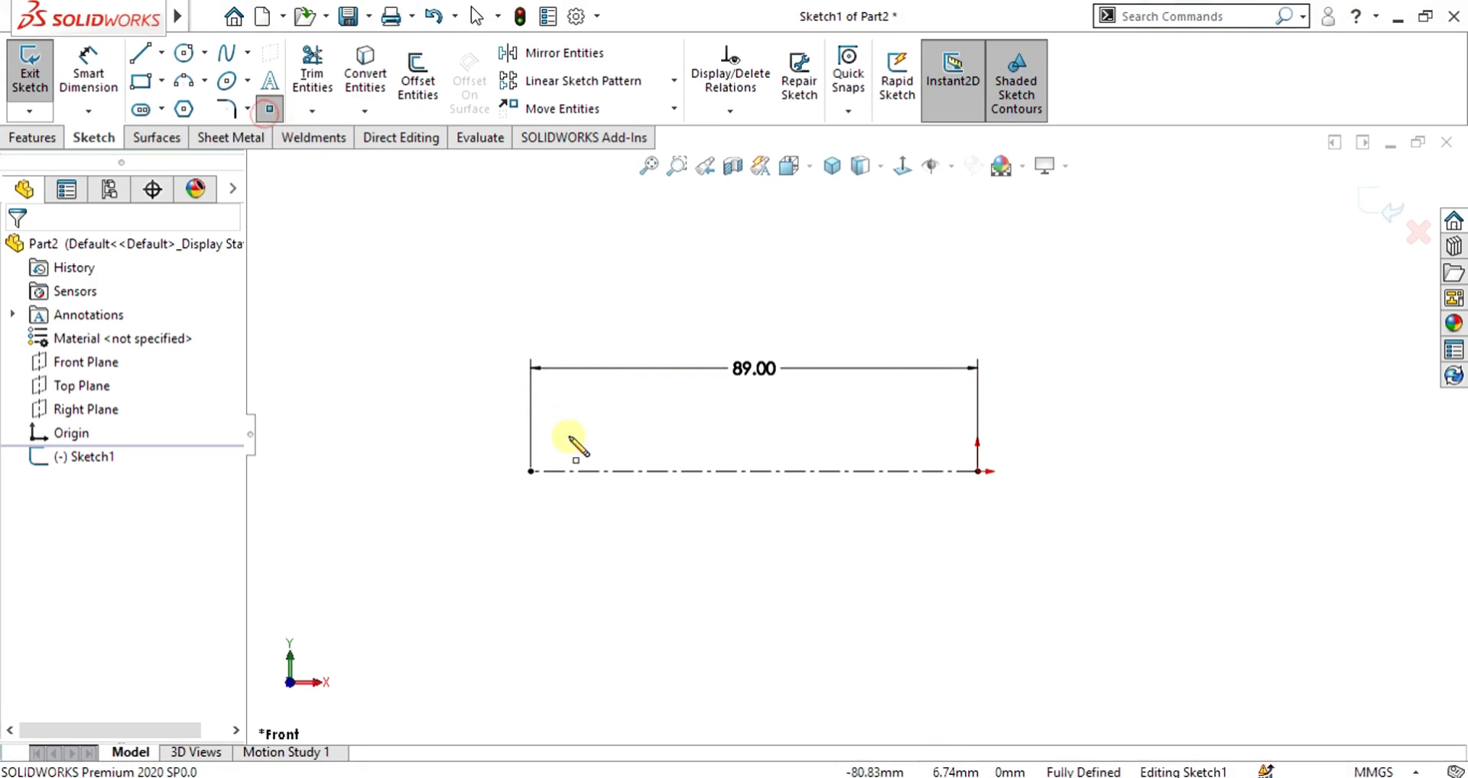
{"action": "left_click", "coordinate": [670, 470]}
{"action": "left_click", "coordinate": [88, 73]}
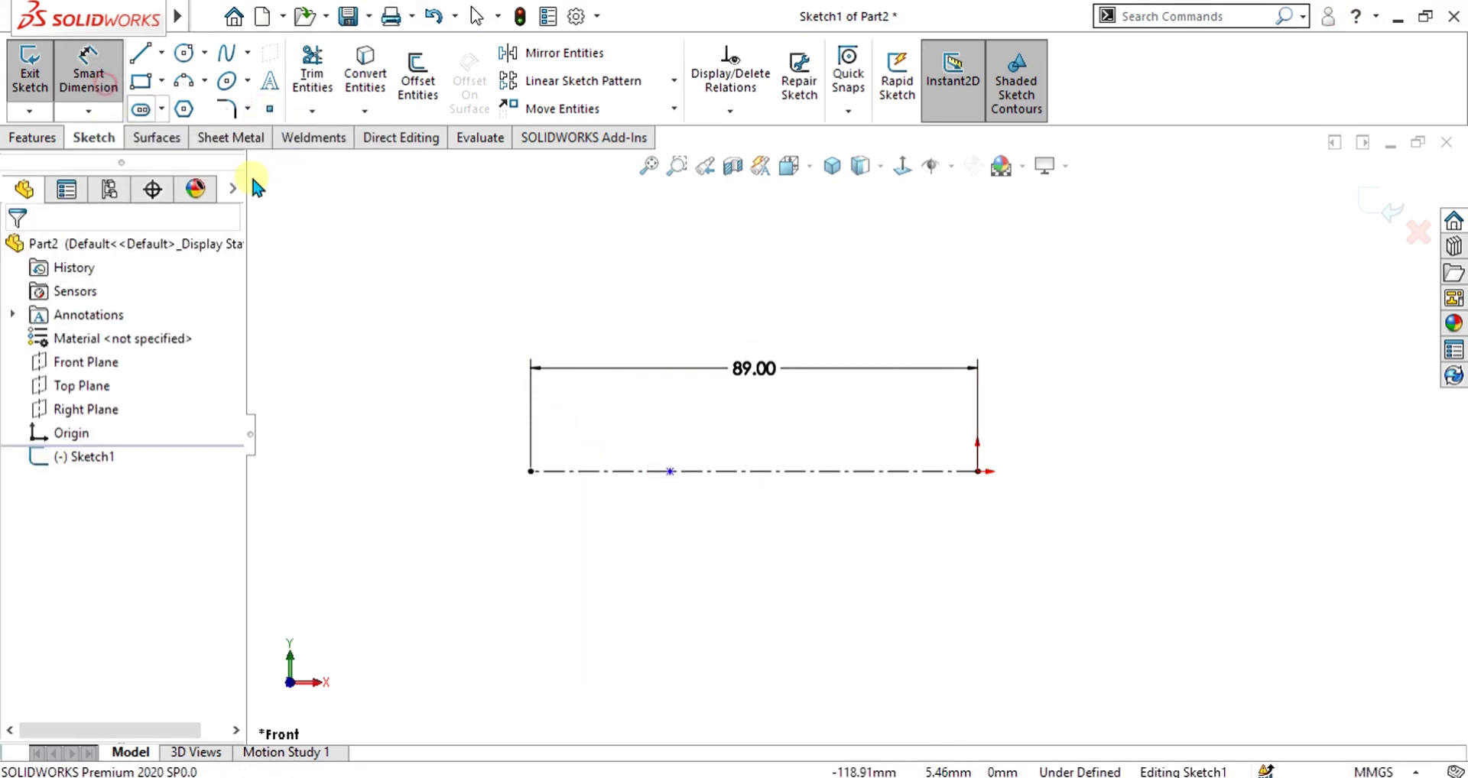
{"action": "left_click", "coordinate": [529, 470]}
{"action": "left_click", "coordinate": [671, 471]}
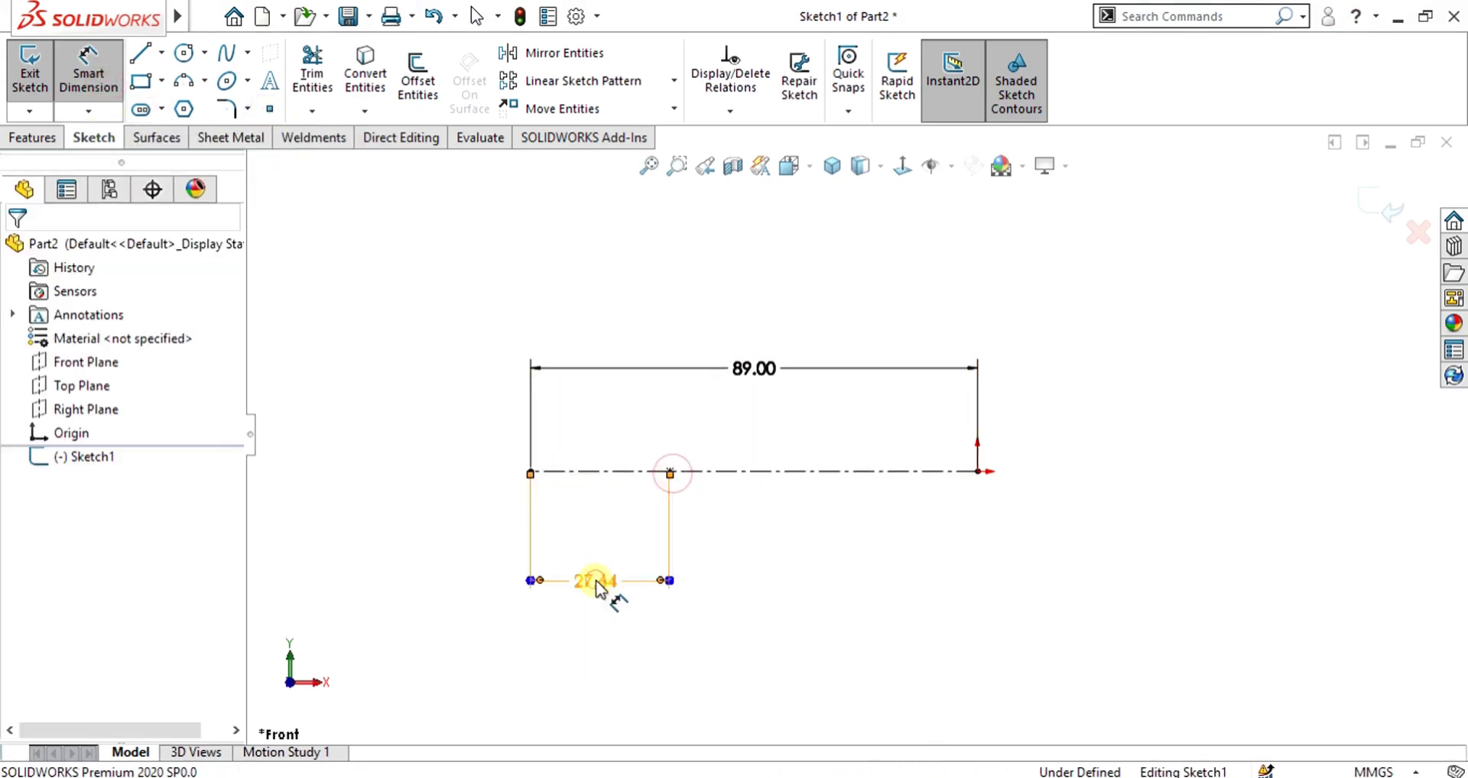
{"action": "left_click", "coordinate": [590, 581]}
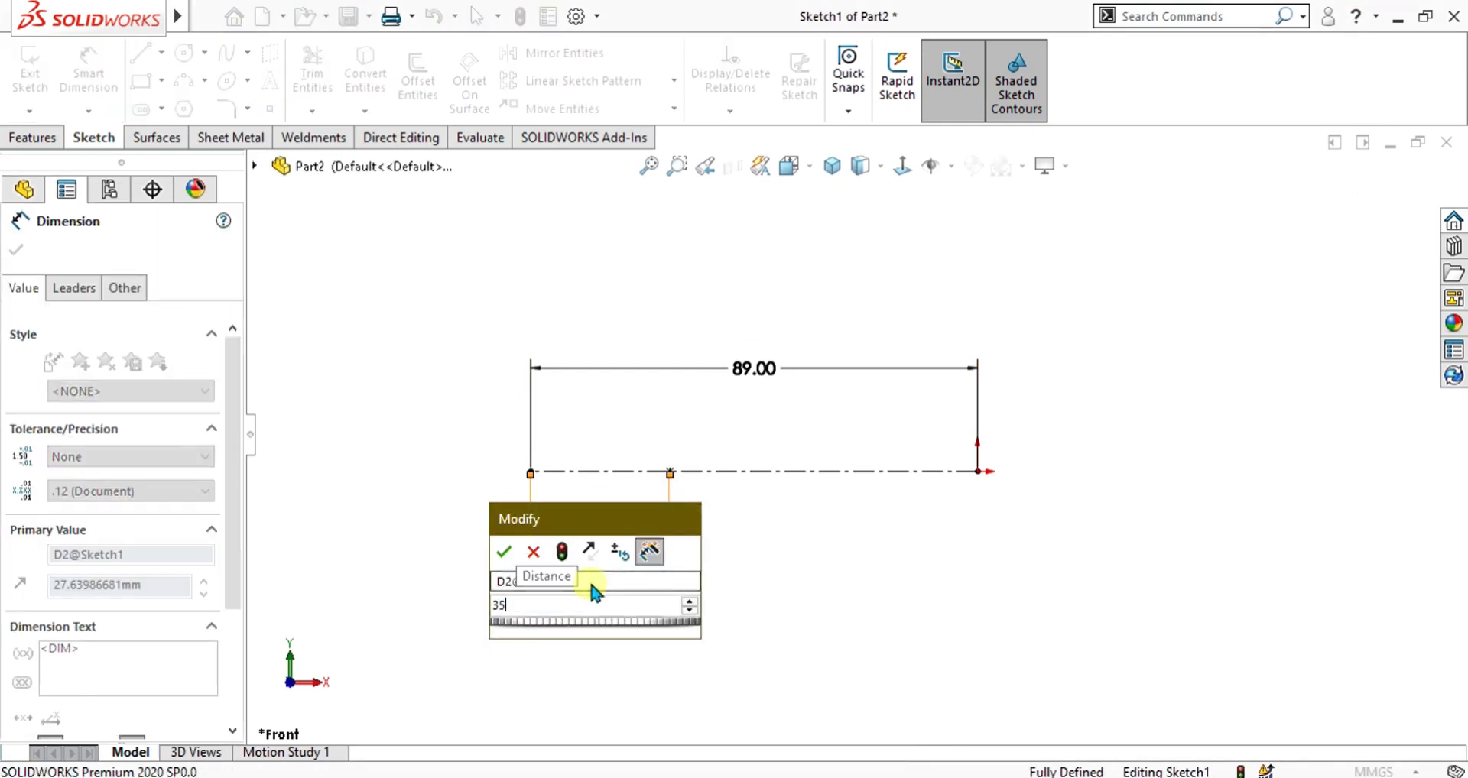
{"action": "key", "text": "Return"}
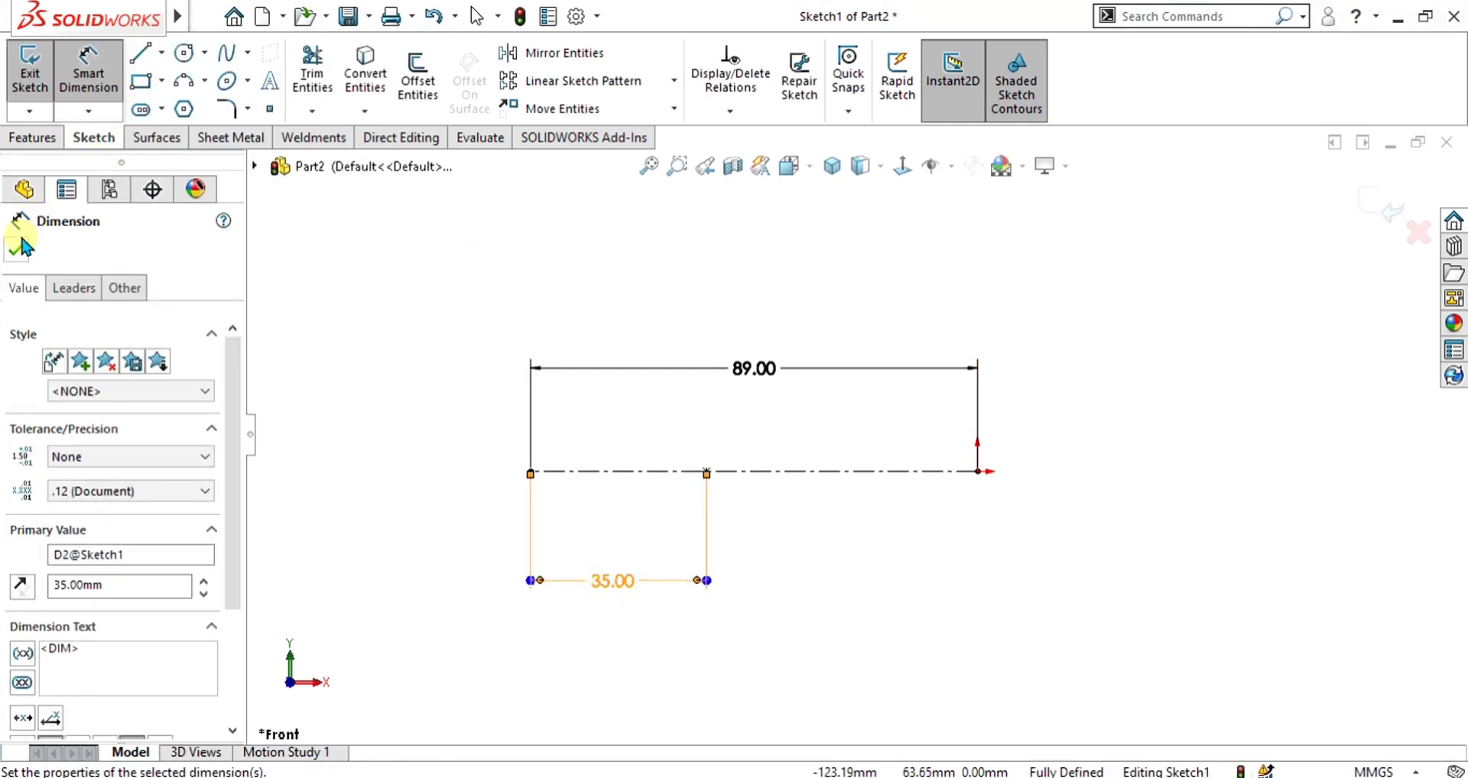
{"action": "left_click", "coordinate": [15, 249]}
Draw two concentric circles with radii of 22 mm and 30 mm centered on the centerline point.
{"action": "left_click", "coordinate": [183, 52]}
{"action": "left_click", "coordinate": [706, 470]}
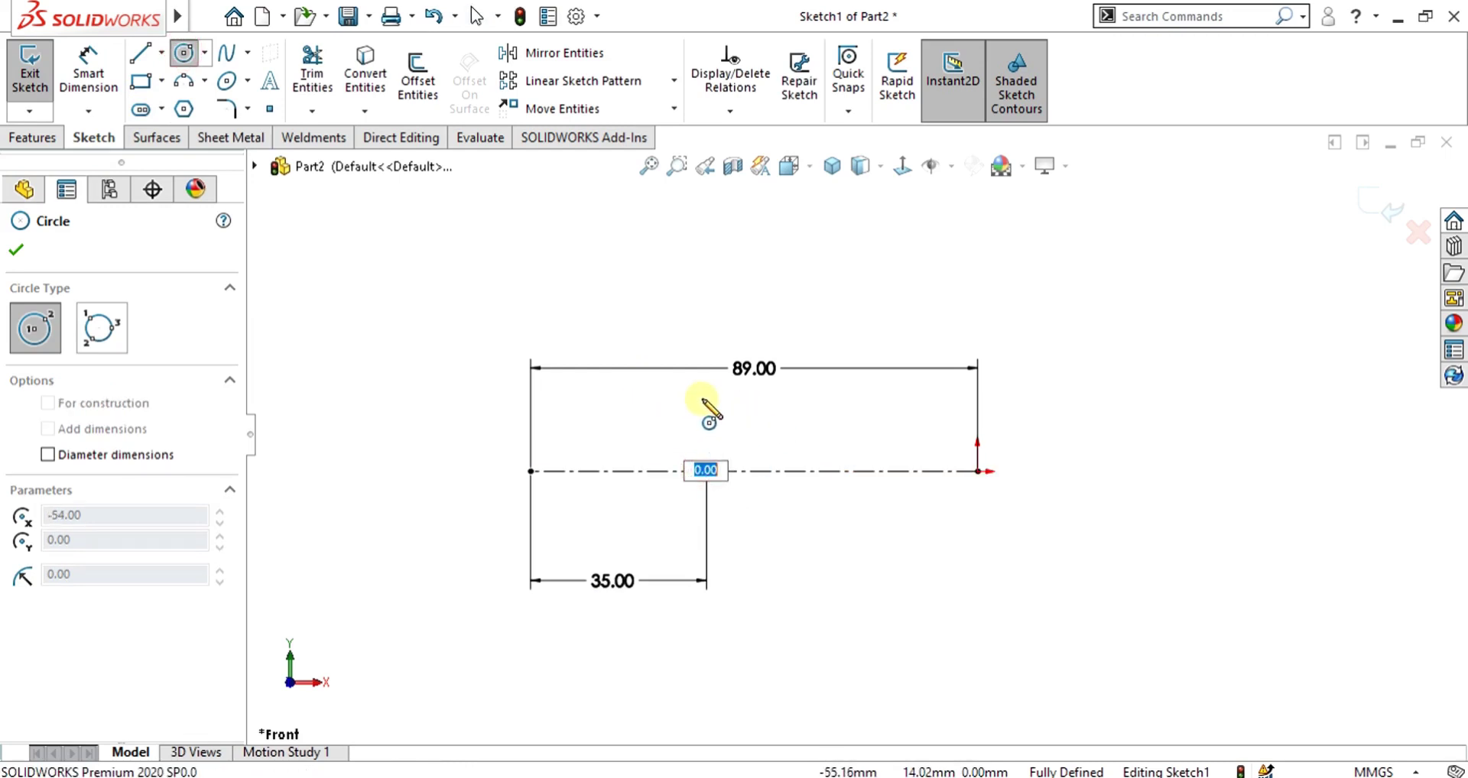
{"action": "type", "text": "22"}
{"action": "key", "text": "Return"}
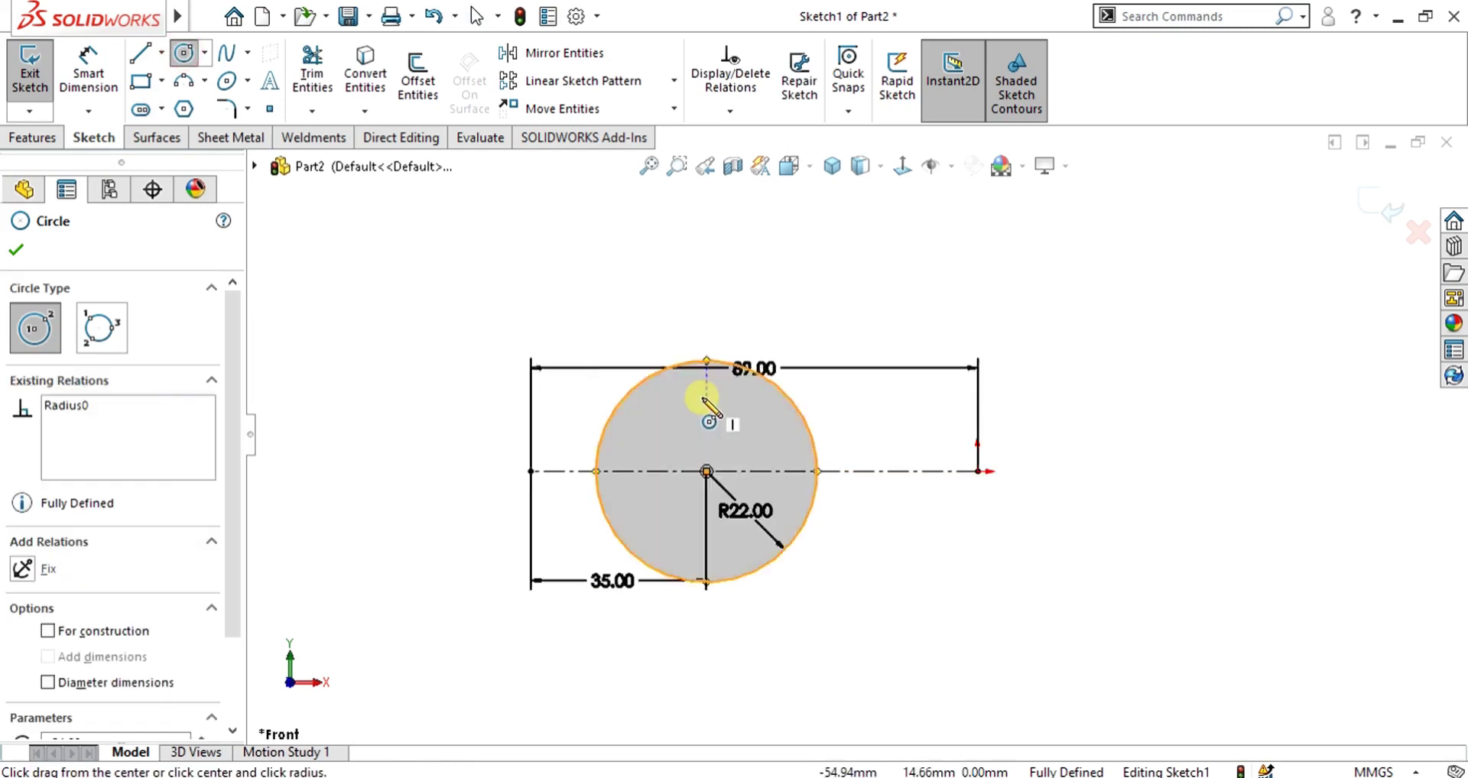
{"action": "left_click", "coordinate": [705, 470]}
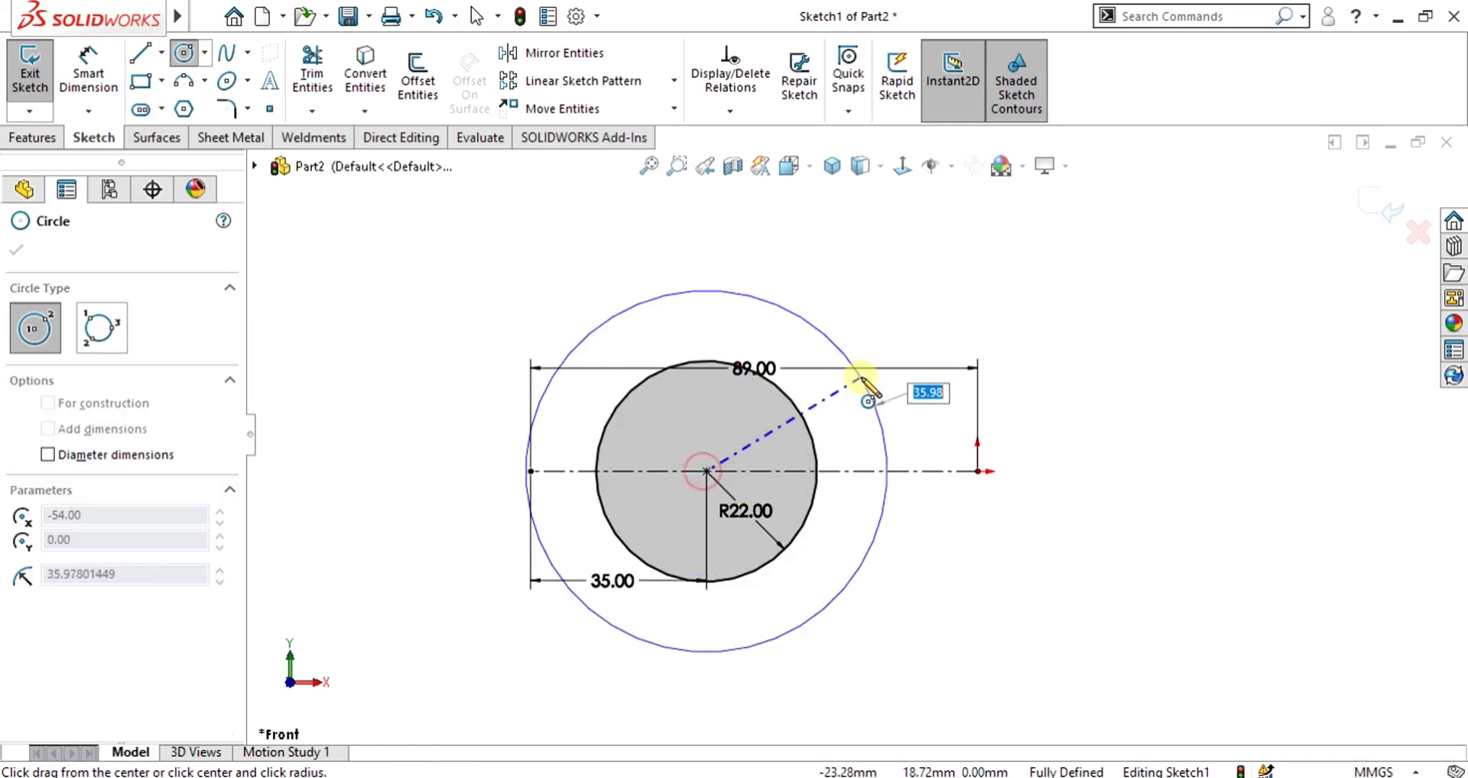
{"action": "left_click", "coordinate": [862, 380]}
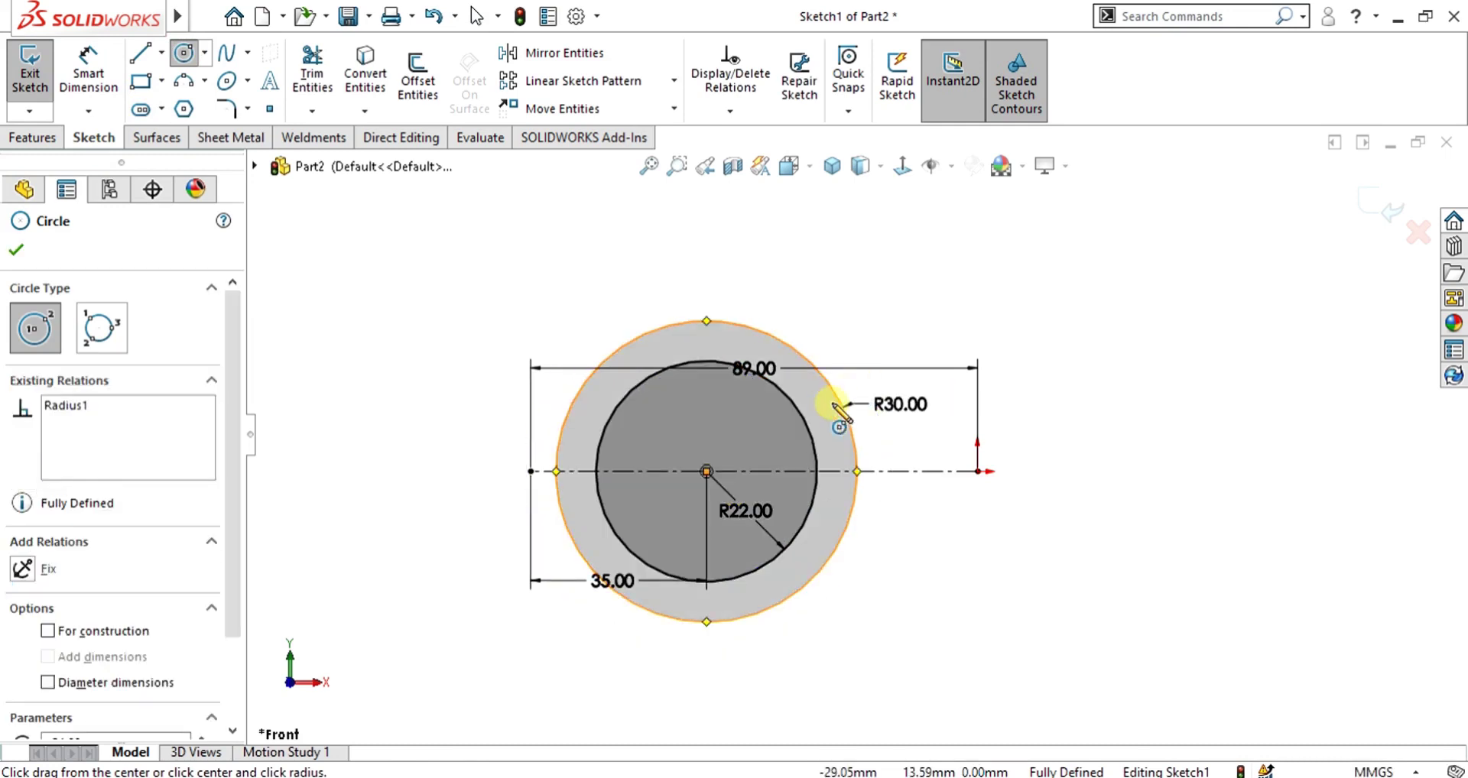
{"action": "key", "text": "Escape"}
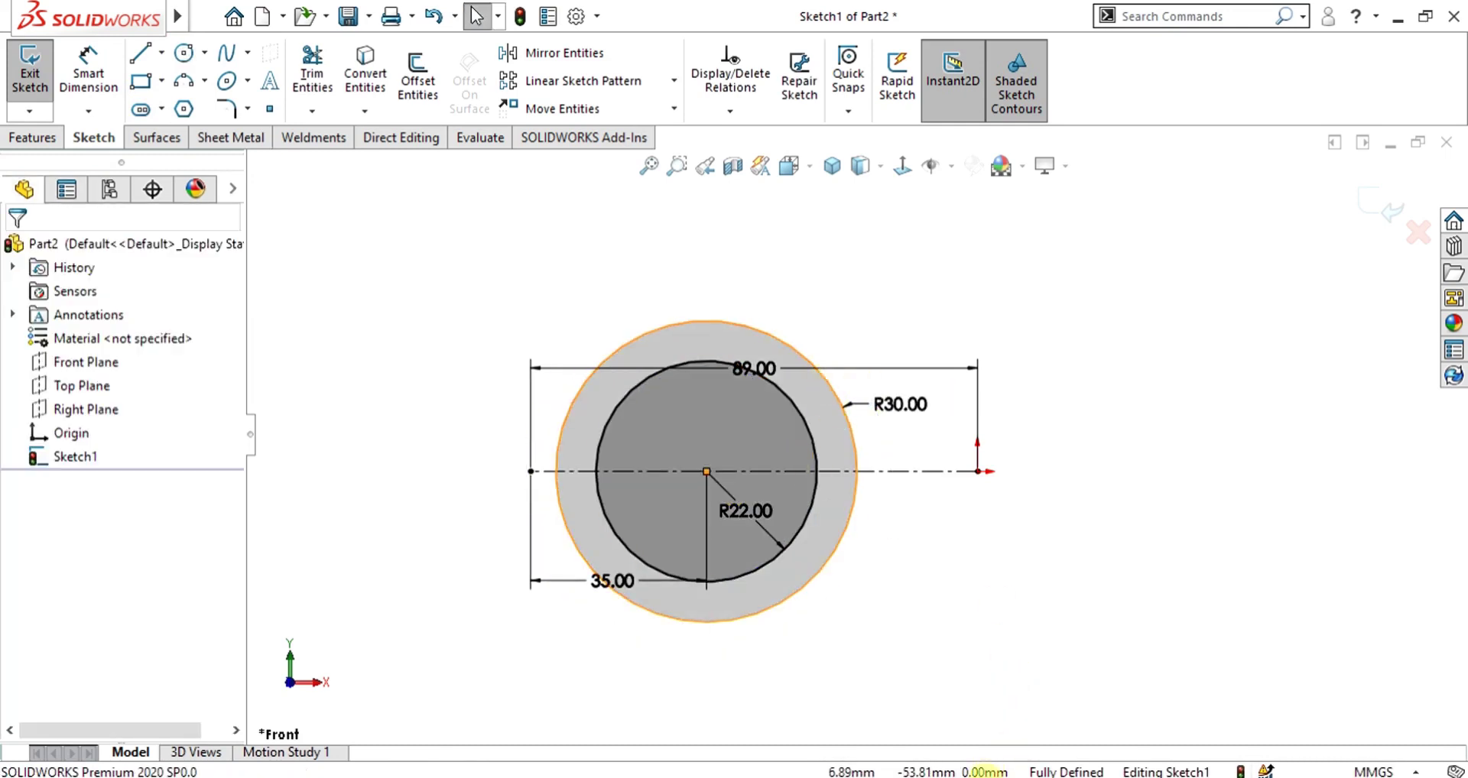
Switch to the PDF drawing and examine the outer lug, the flange profile and the lug's 18 height dimension.
{"action": "left_click", "coordinate": [973, 770]}
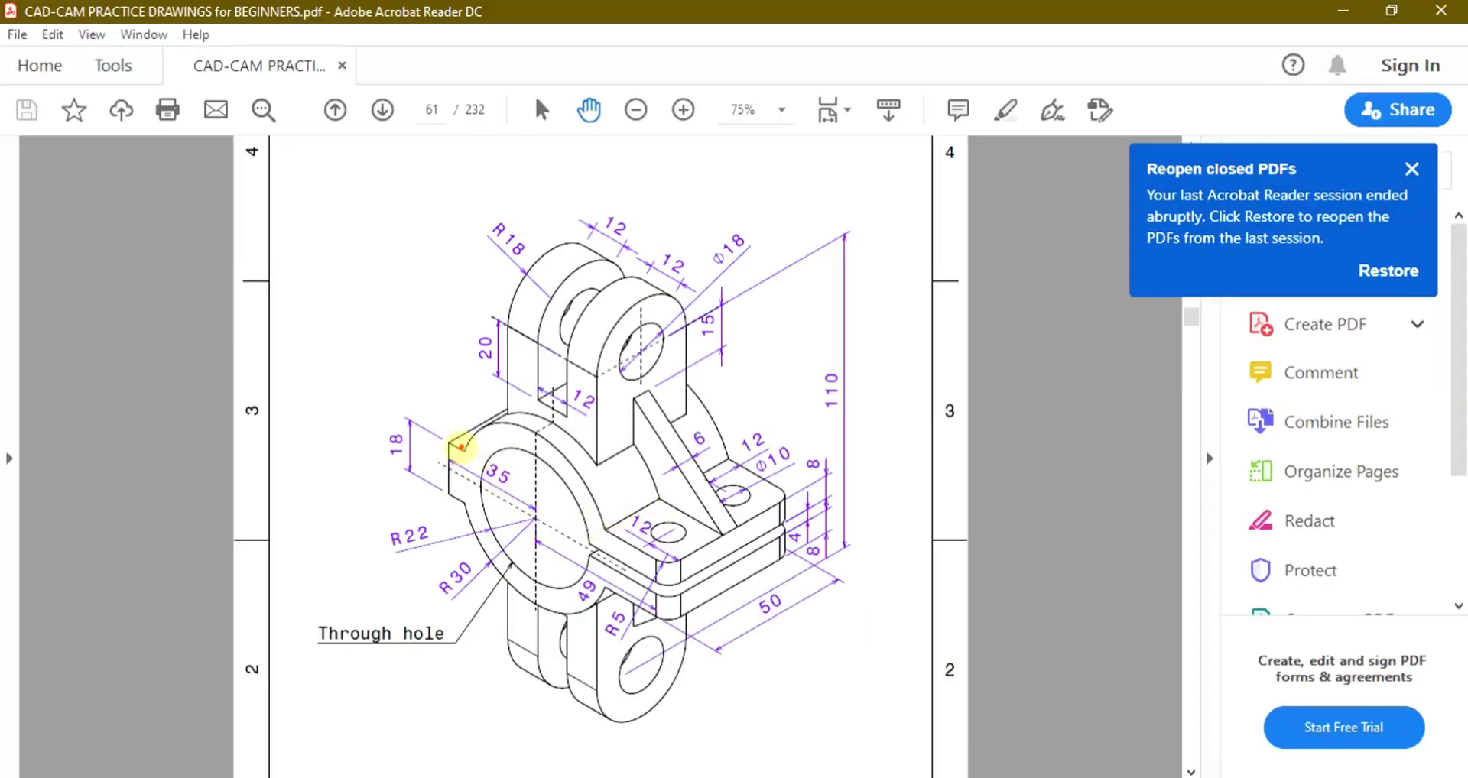
{"action": "mouse_move", "coordinate": [455, 420]}
{"action": "left_mouse_down"}
{"action": "mouse_move", "coordinate": [429, 516]}
{"action": "mouse_move", "coordinate": [462, 416]}
{"action": "left_mouse_up"}
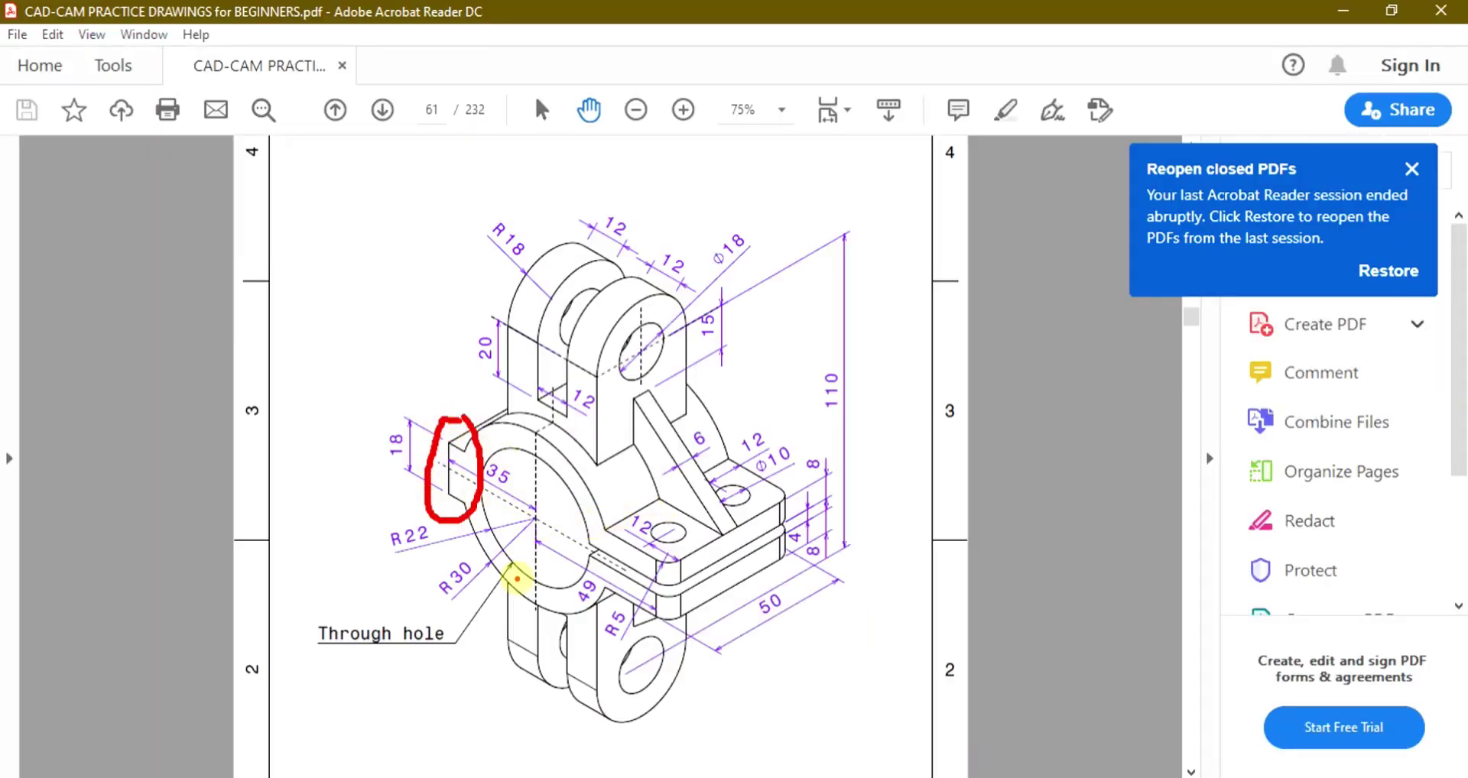
{"action": "key", "text": "Escape"}
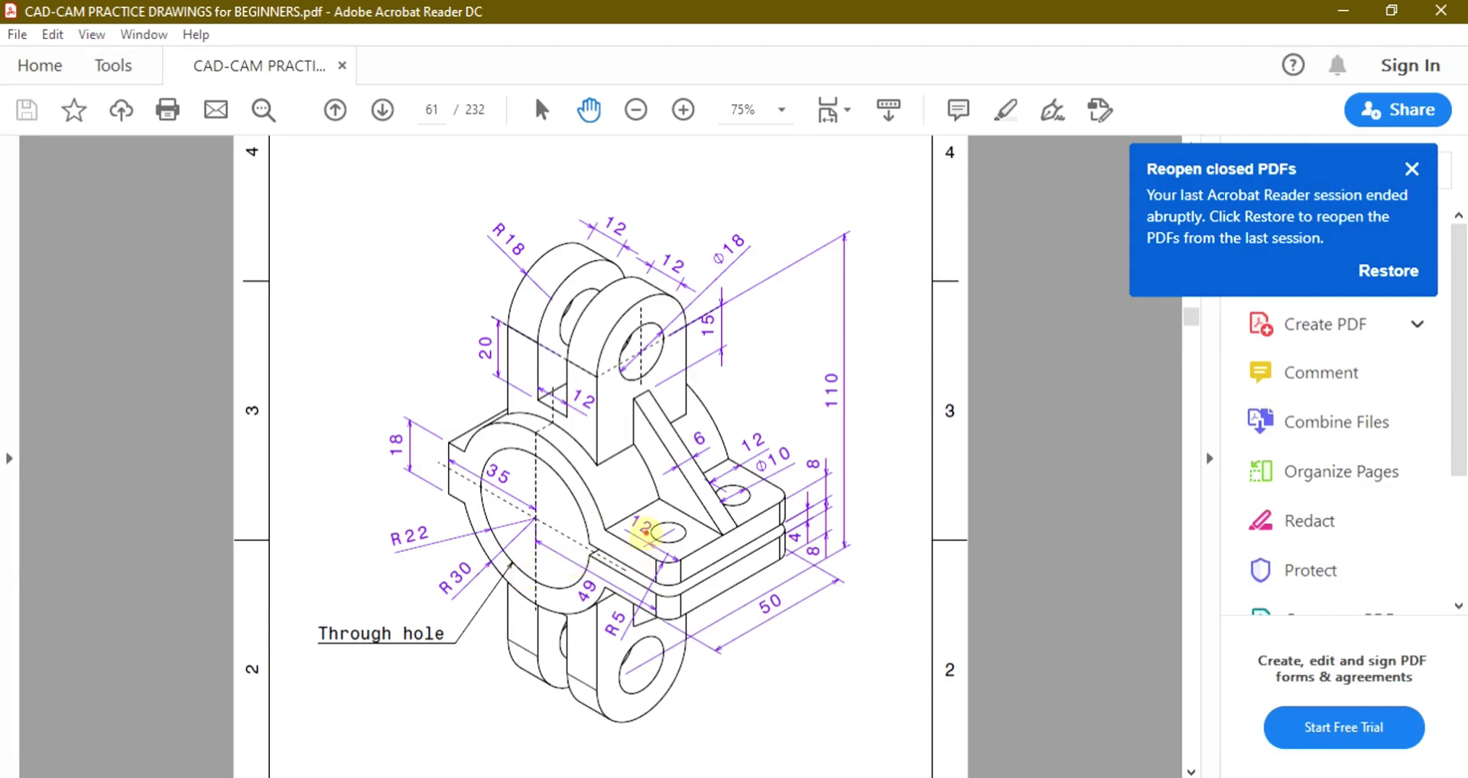
{"action": "left_click_drag", "start_coordinate": [669, 583], "coordinate": [667, 613]}
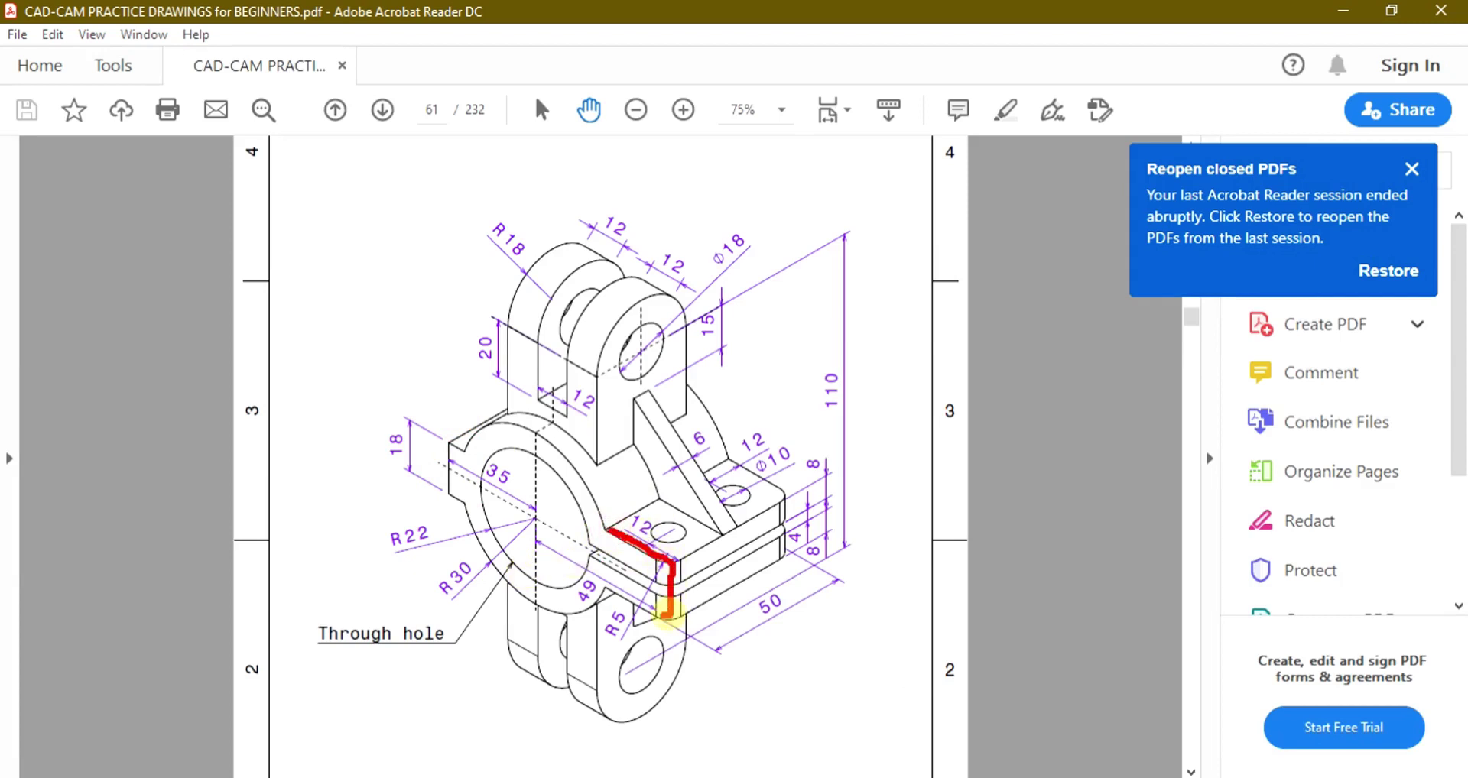
{"action": "key", "text": "Escape"}
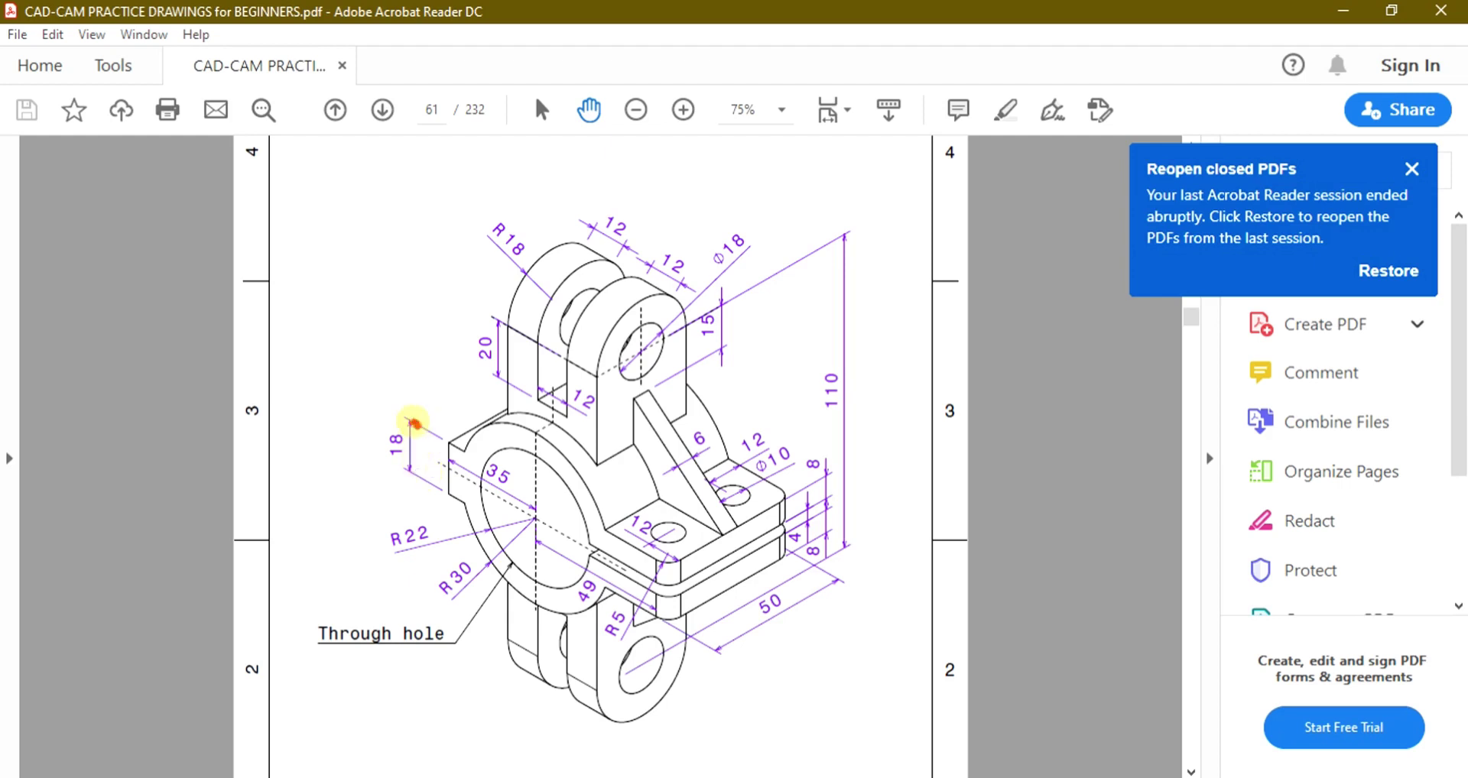
{"action": "mouse_move", "coordinate": [414, 423]}
{"action": "left_mouse_down"}
{"action": "mouse_move", "coordinate": [382, 459]}
{"action": "mouse_move", "coordinate": [417, 425]}
{"action": "left_mouse_up"}
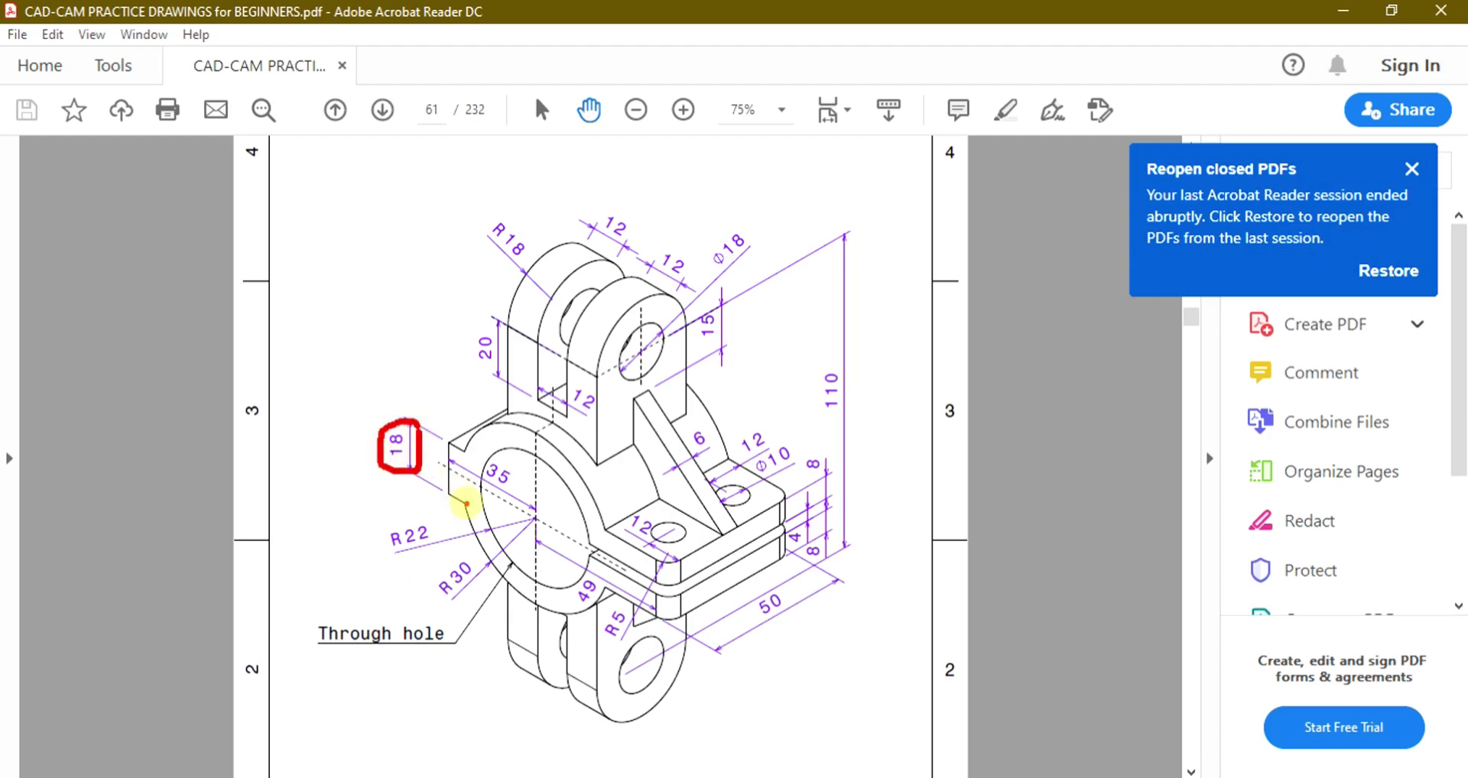
{"action": "left_click", "coordinate": [1345, 11]}
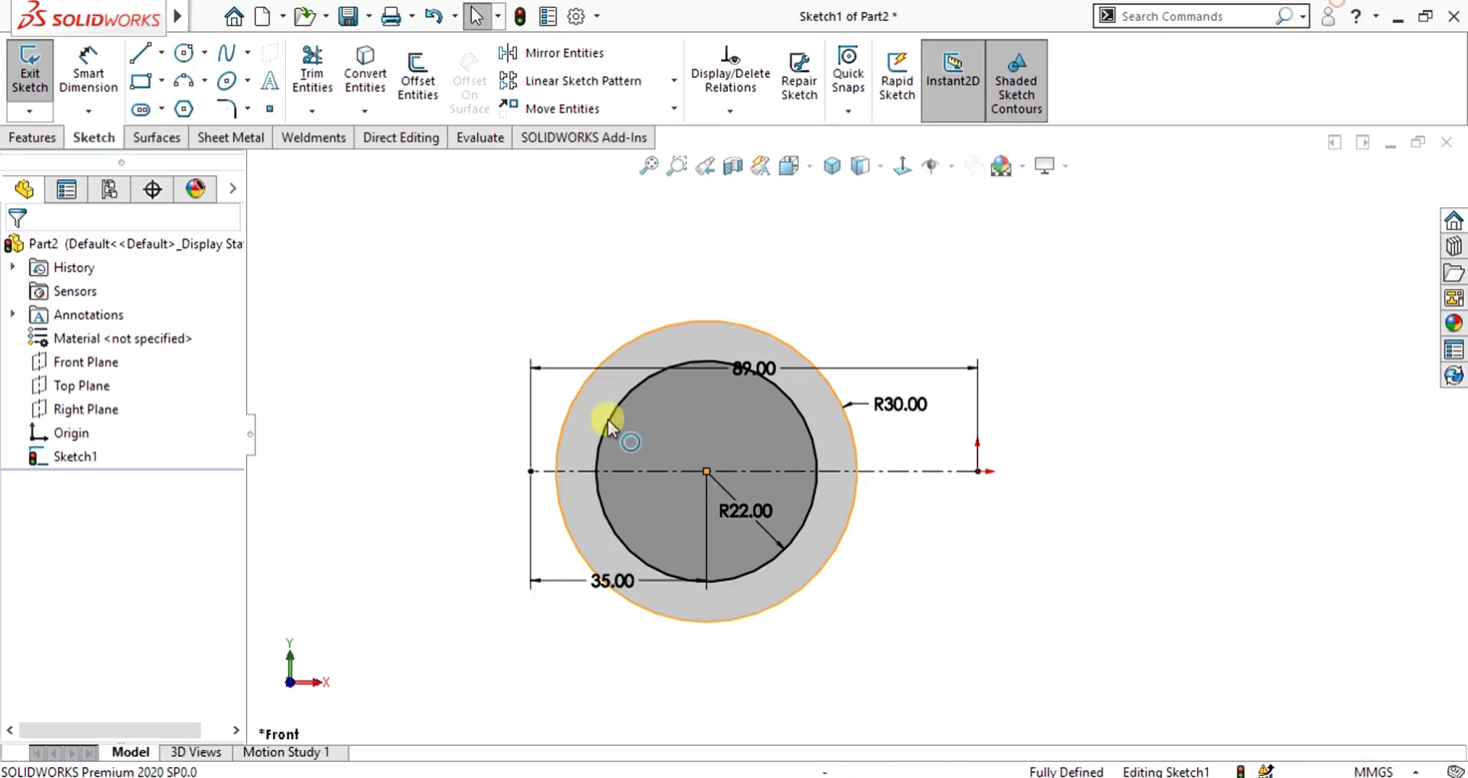
Place a point on the outer circle's upper left arc and dimension it 9 mm above the centerline.
{"action": "left_click", "coordinate": [269, 109]}
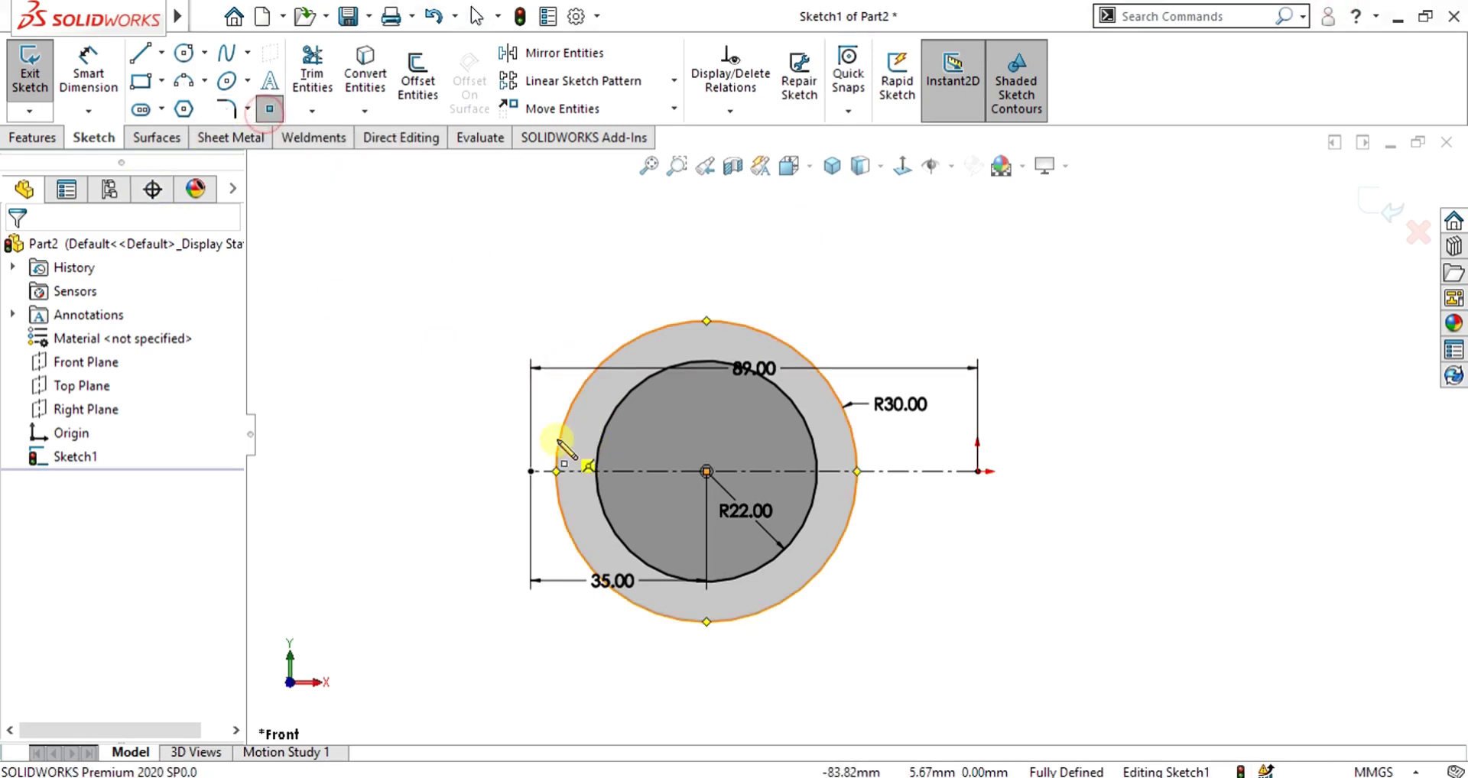
{"action": "left_click", "coordinate": [566, 414]}
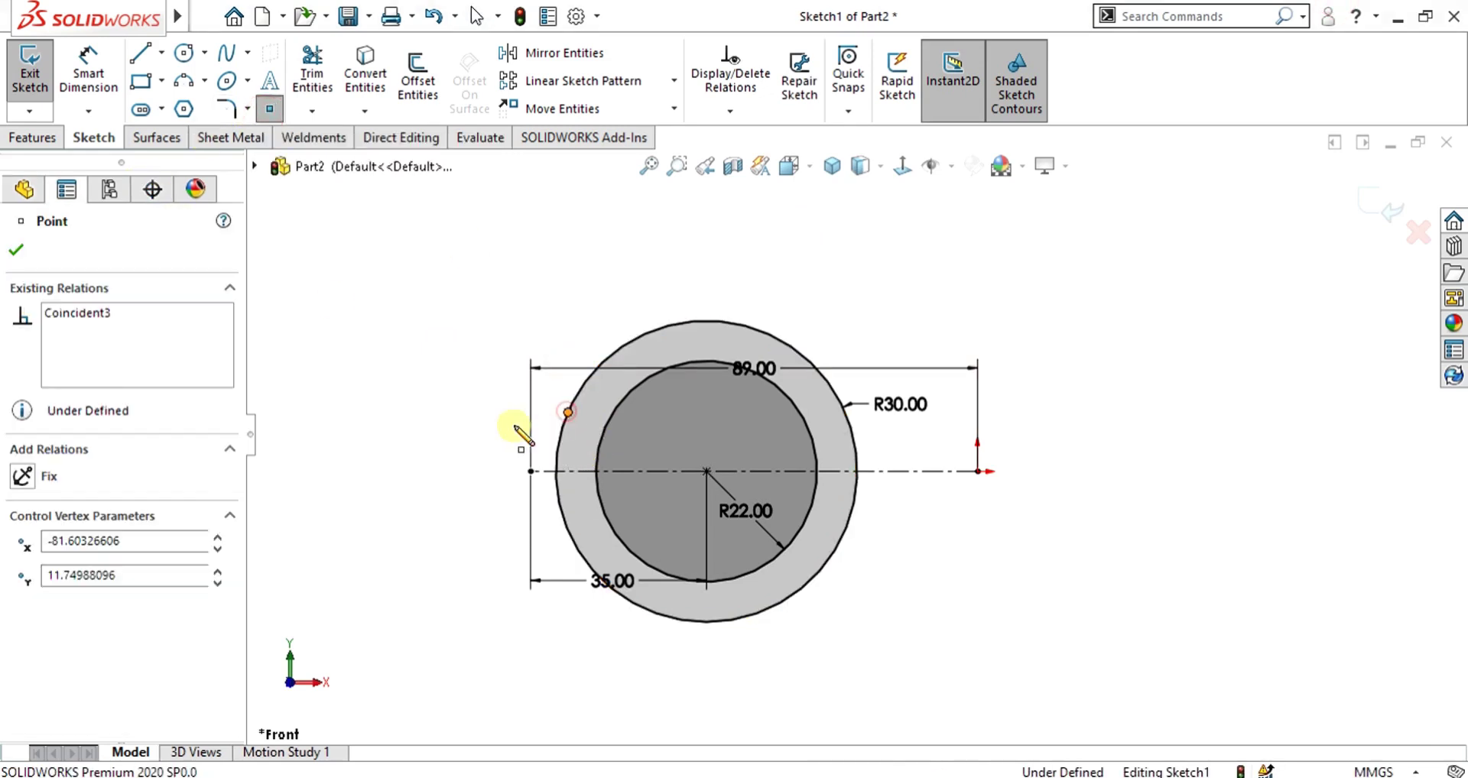
{"action": "left_click", "coordinate": [88, 69]}
{"action": "left_click", "coordinate": [567, 413]}
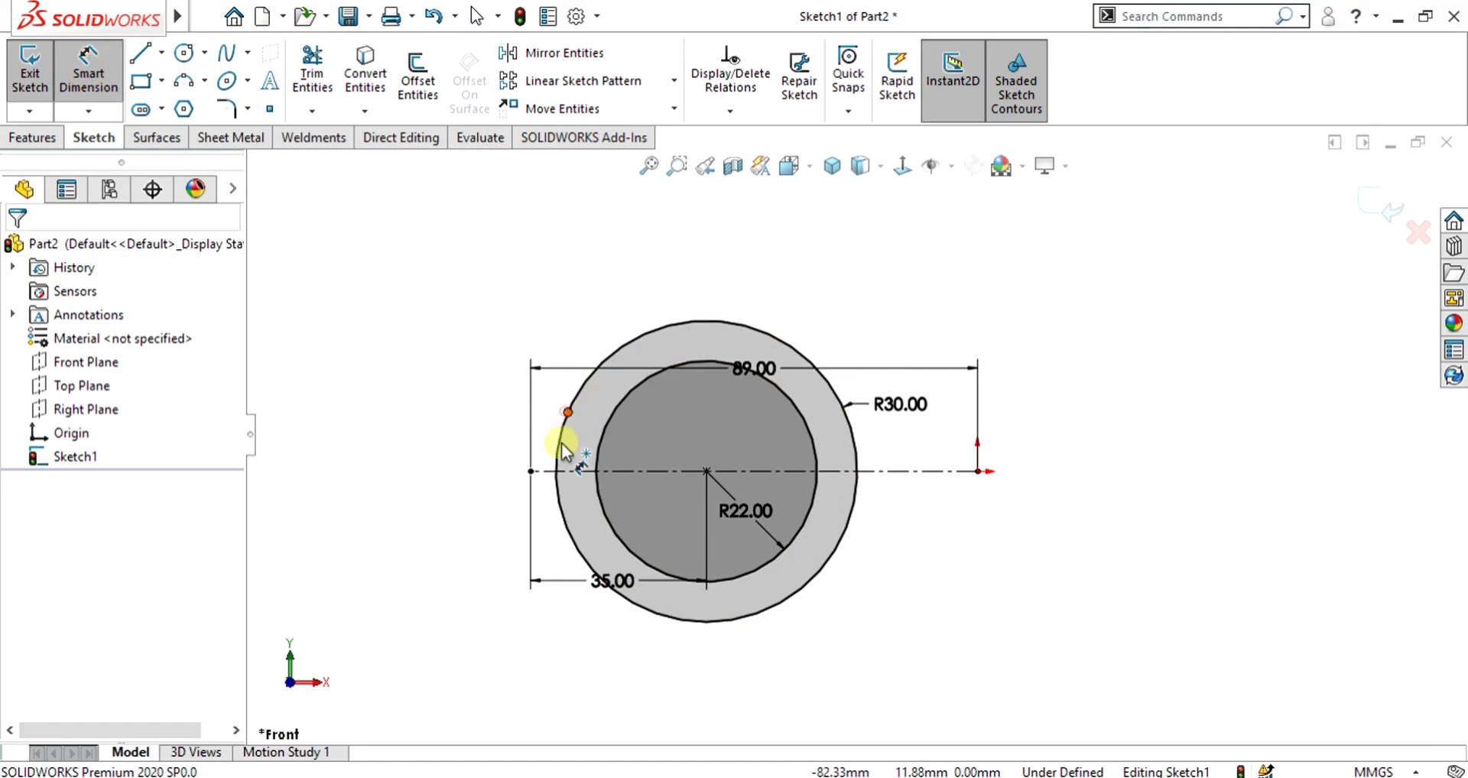
{"action": "left_click", "coordinate": [571, 469]}
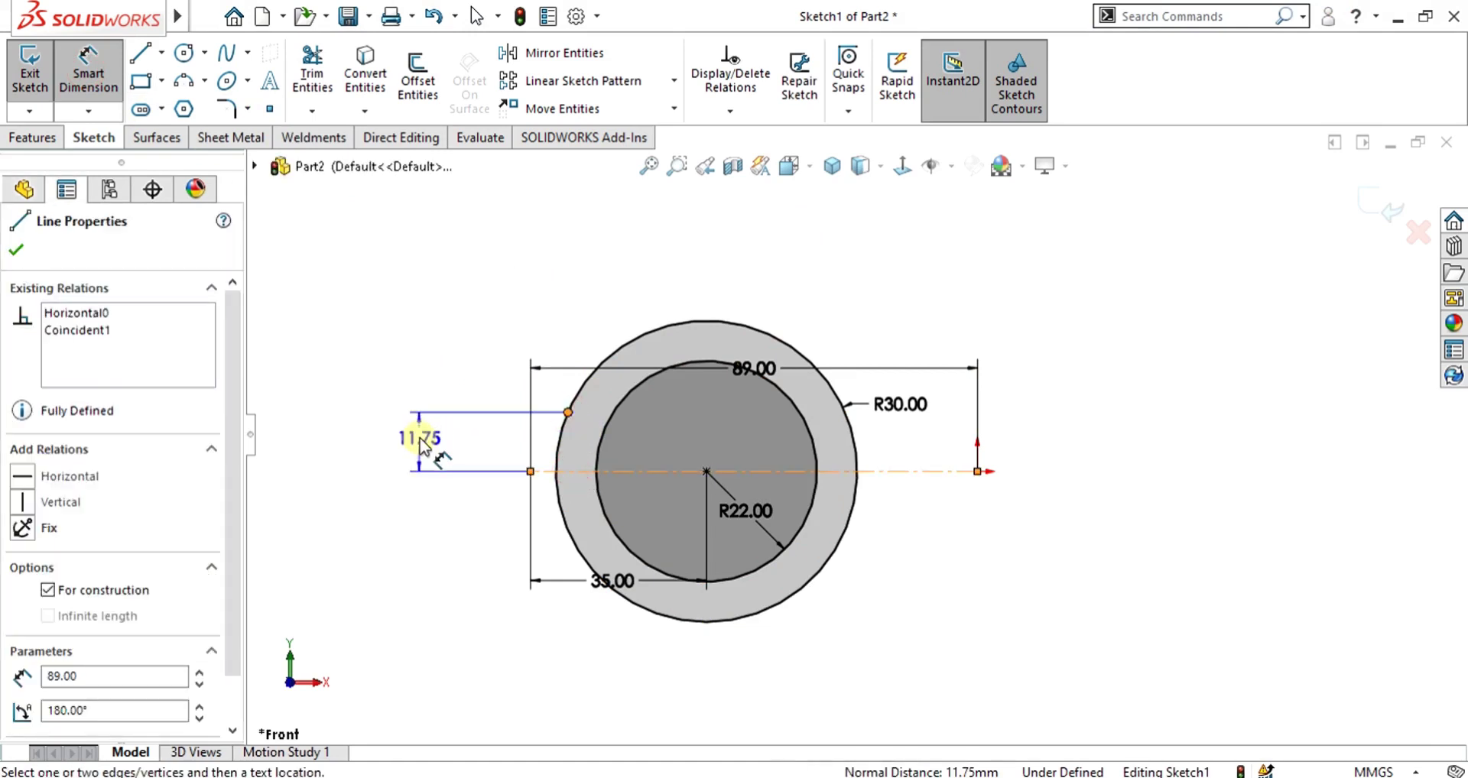
{"action": "left_click", "coordinate": [421, 441]}
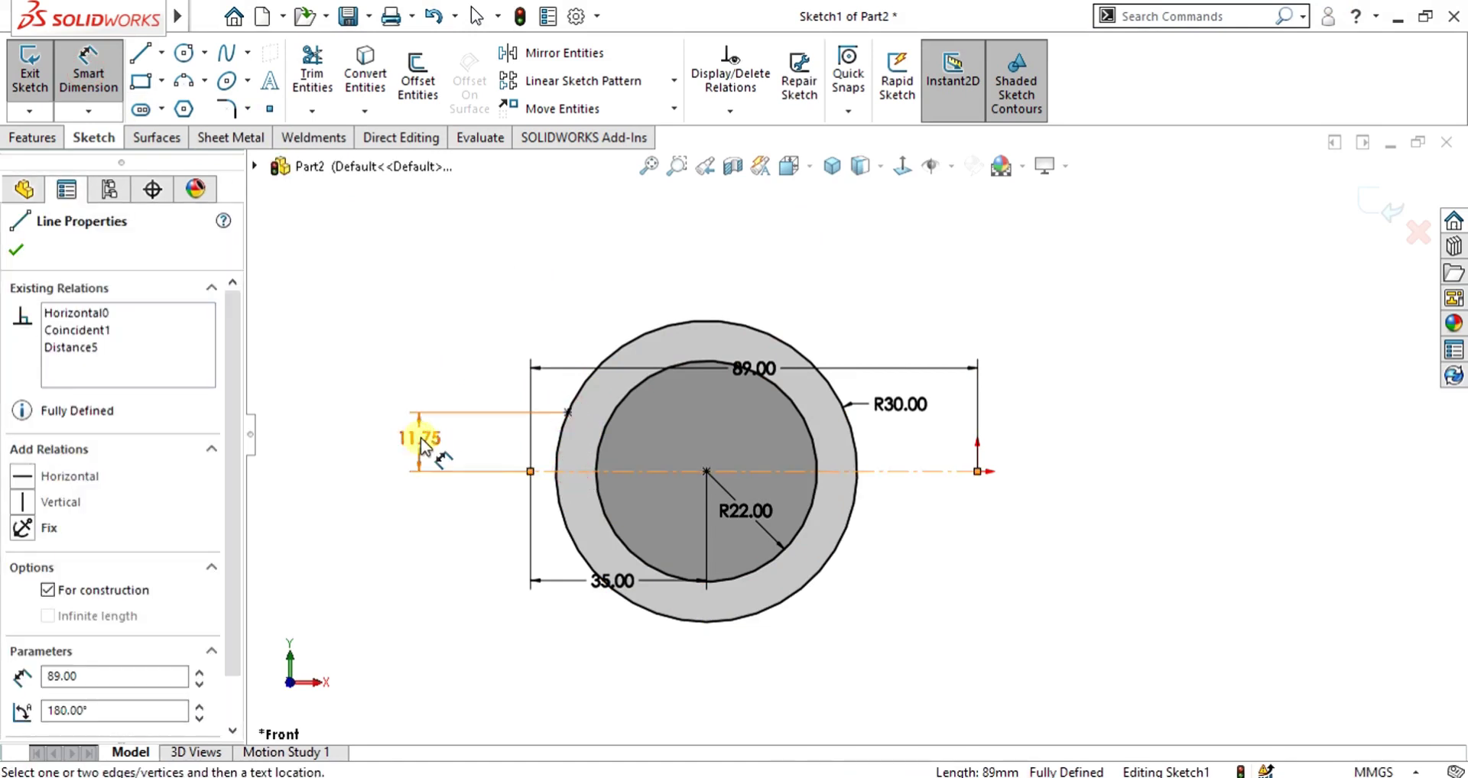
{"action": "key", "text": "Escape"}
{"action": "double_click", "coordinate": [421, 440]}
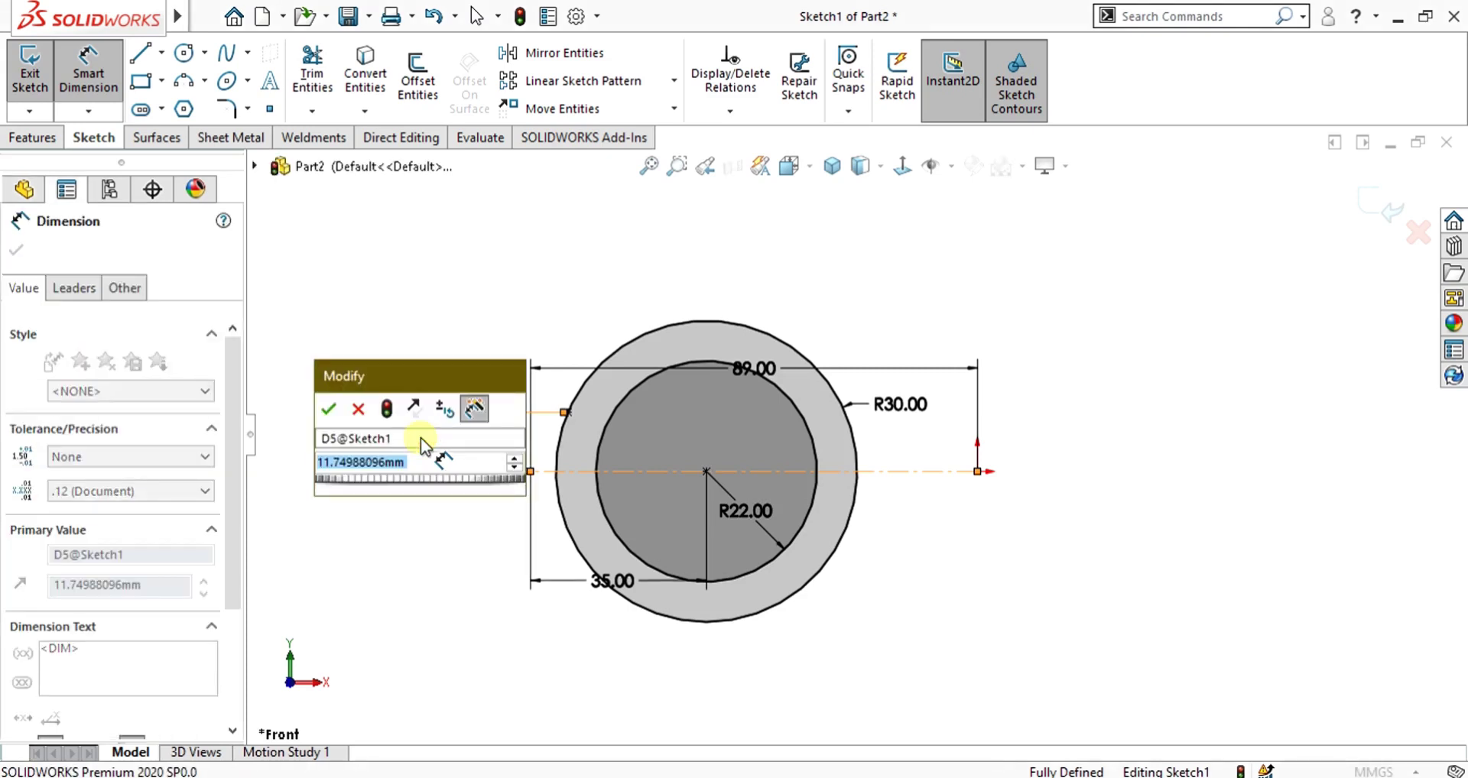
{"action": "key", "text": "Escape"}
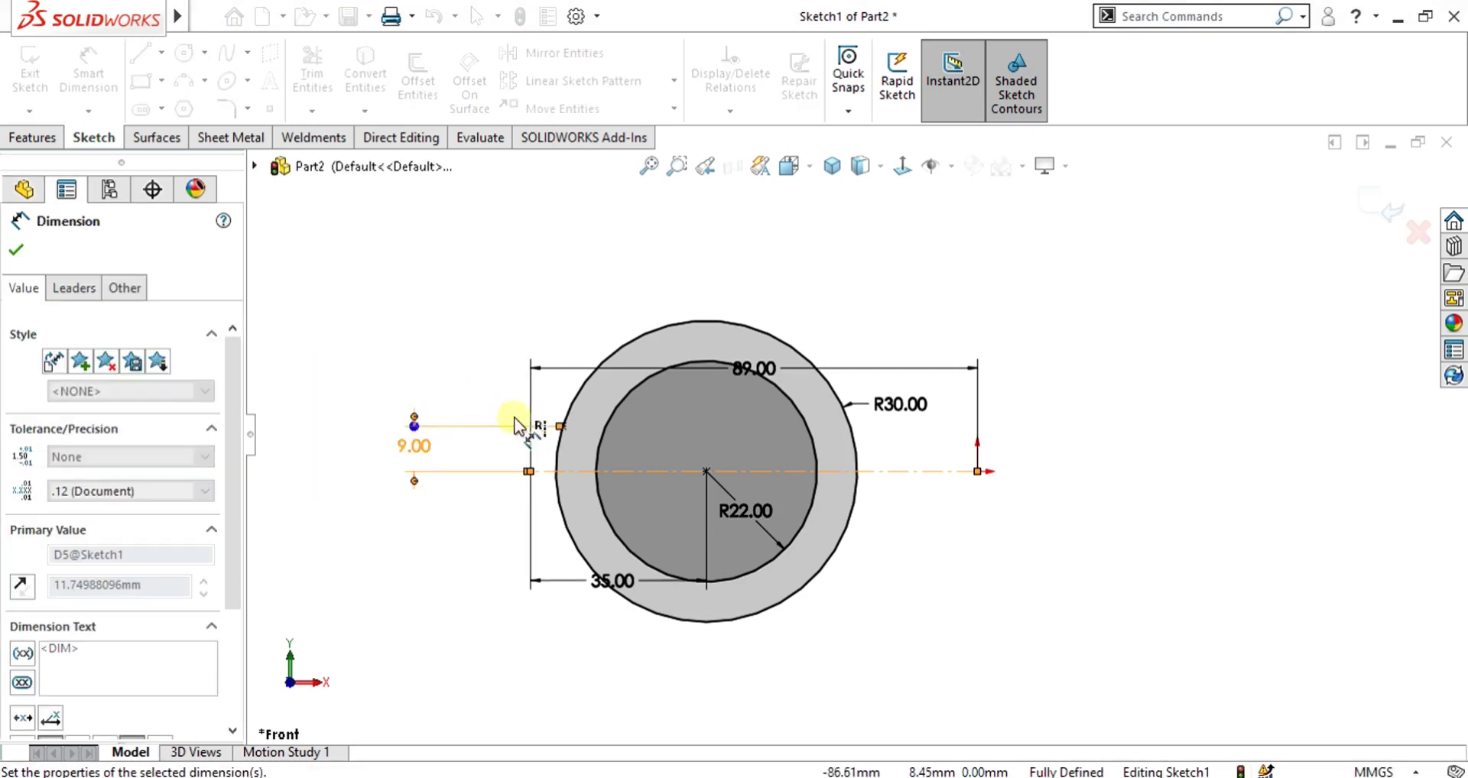
Draw the lug's upper half with a horizontal line outward from the 9 mm point and a vertical line down to the centerline's left end.
{"action": "scroll", "coordinate": [516, 422], "scroll_direction": "down", "scroll_amount": 3}
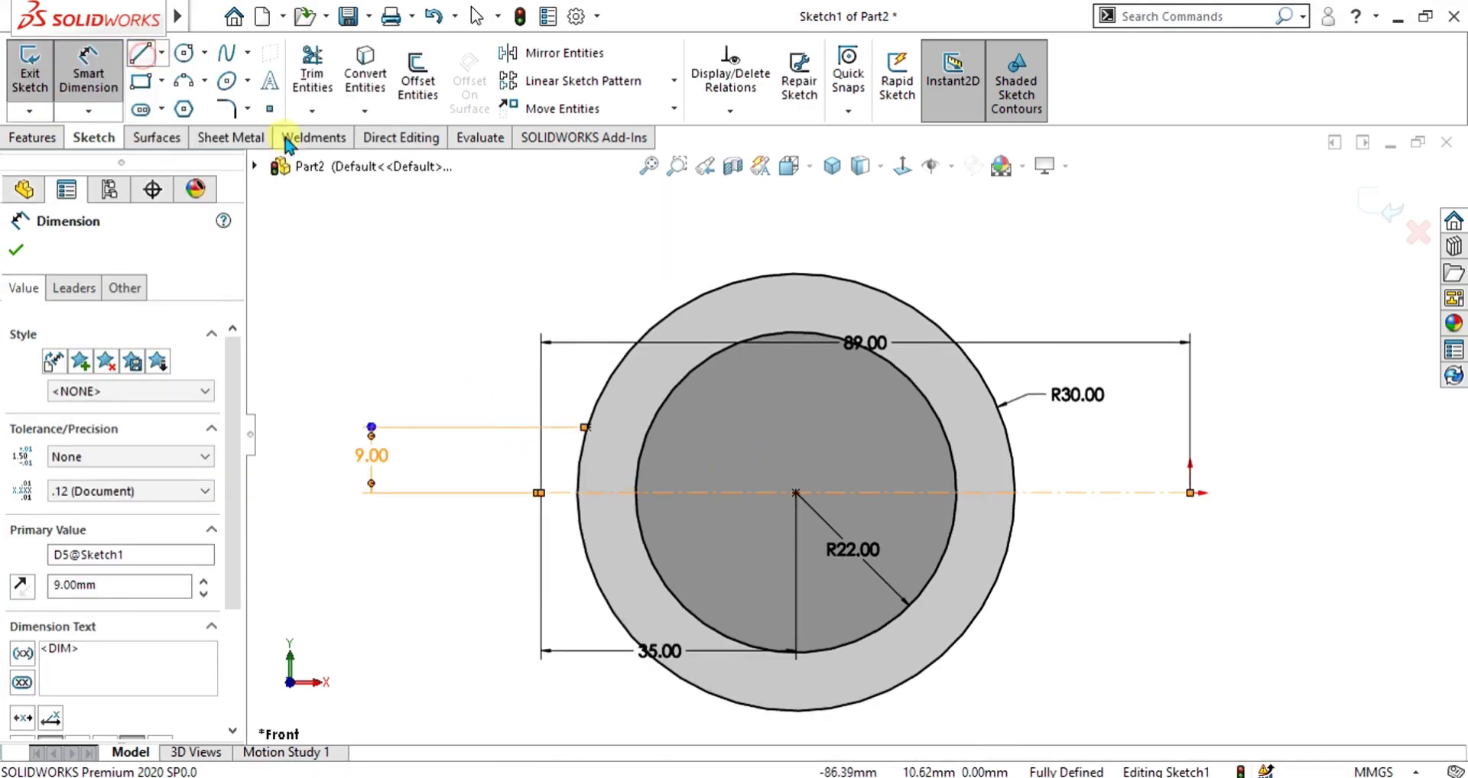
{"action": "left_click", "coordinate": [142, 55]}
{"action": "left_click", "coordinate": [549, 428]}
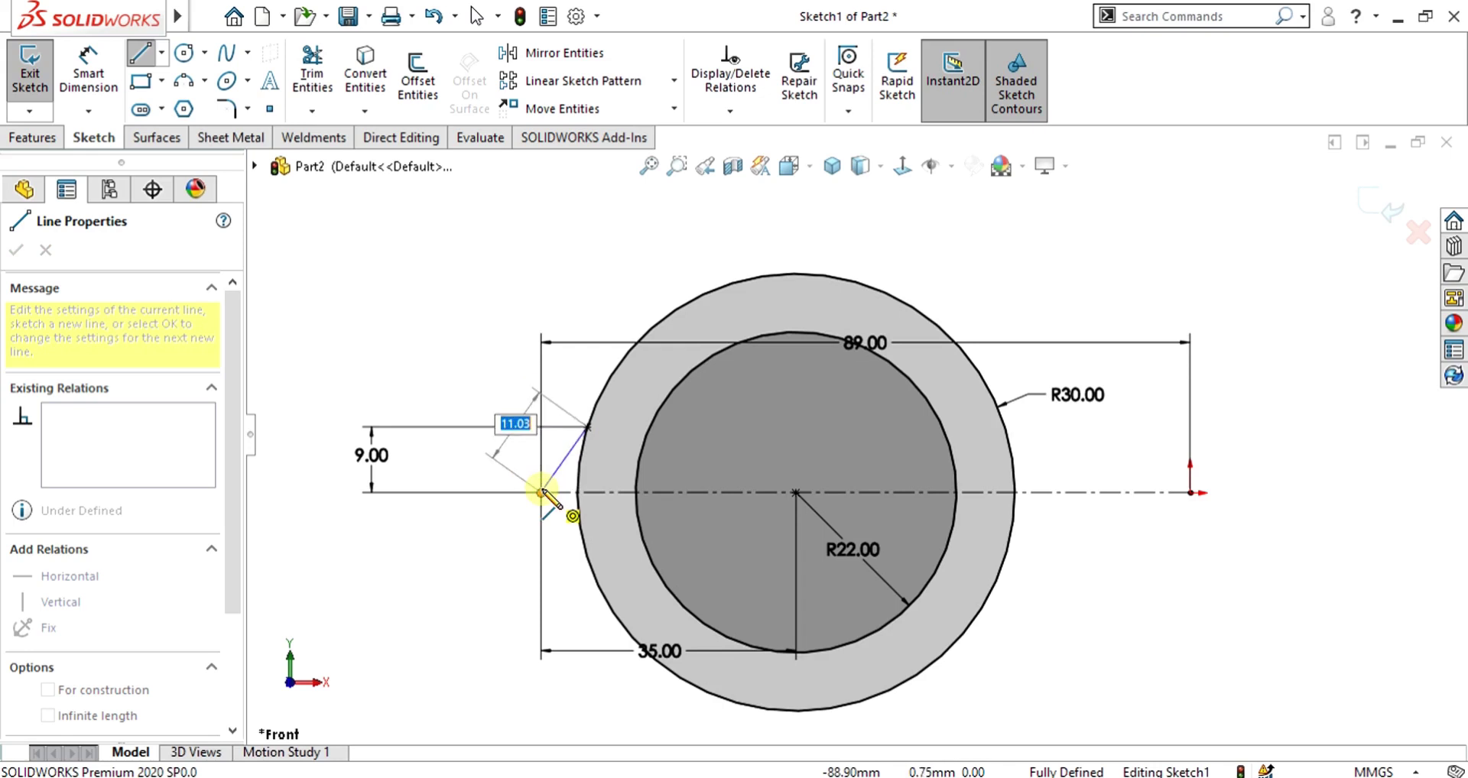
{"action": "left_click", "coordinate": [541, 427]}
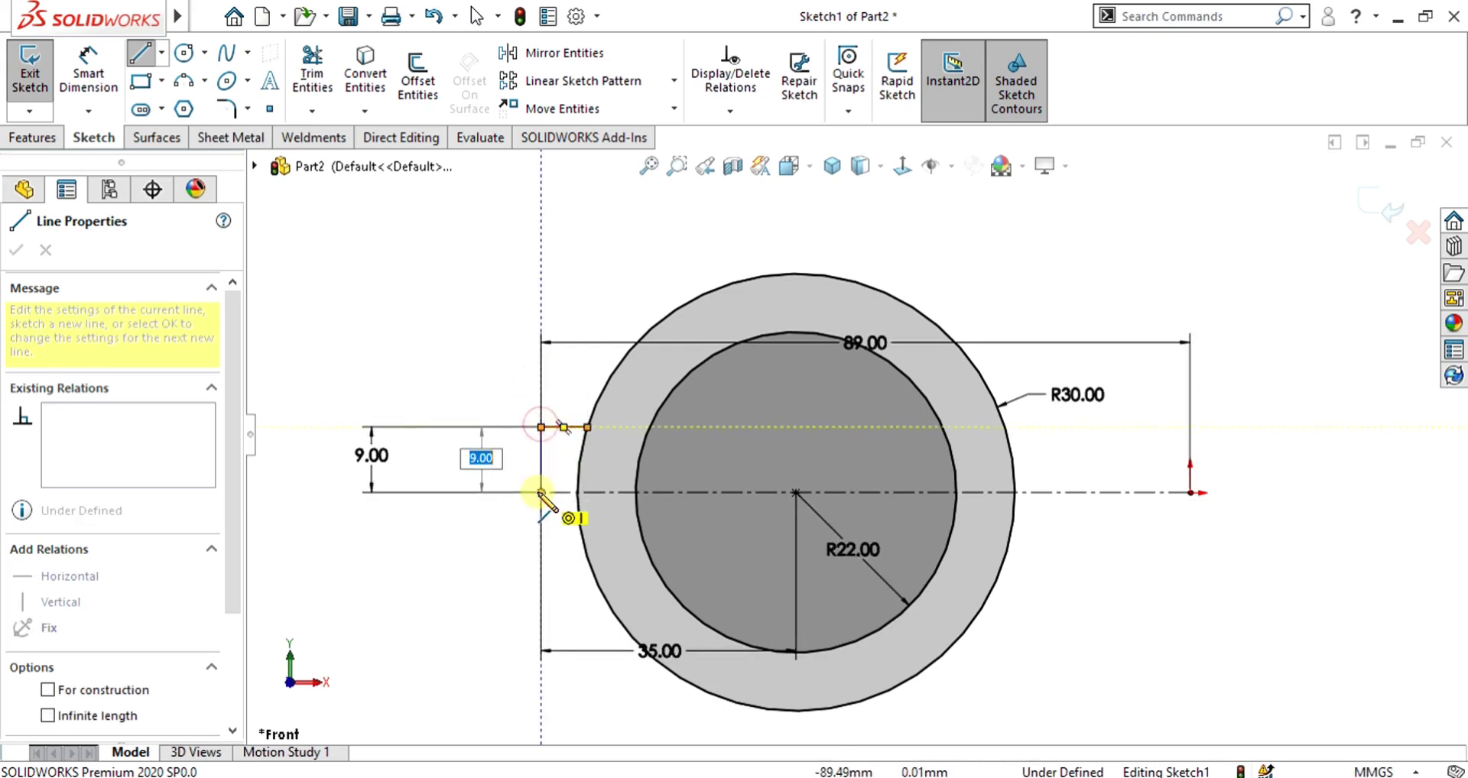
{"action": "left_click", "coordinate": [541, 491]}
{"action": "key", "text": "Escape"}
{"action": "key", "text": "Escape"}
Mirror the lug's horizontal and vertical lines about the horizontal centerline, keeping the originals.
{"action": "scroll", "coordinate": [536, 455], "scroll_direction": "up", "scroll_amount": 3}
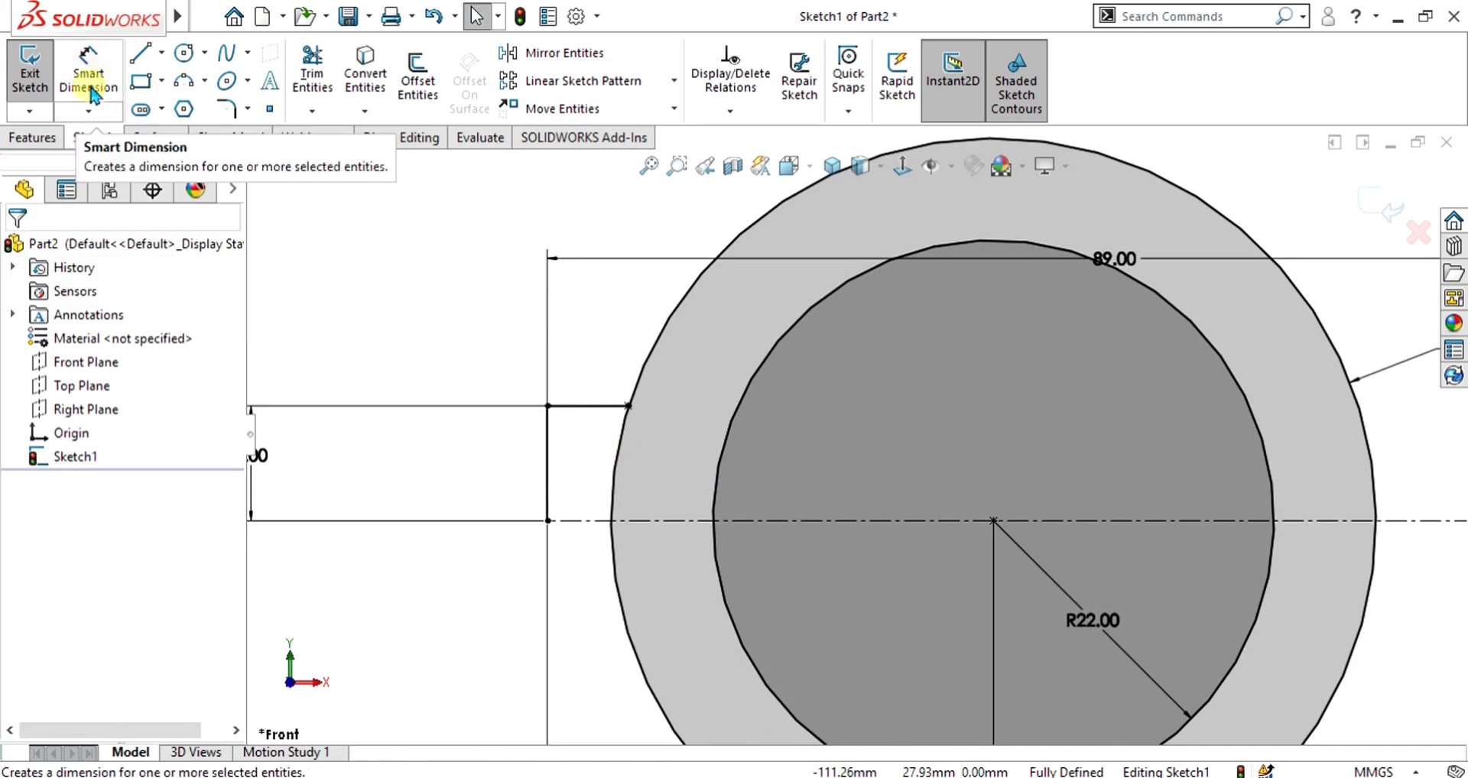
{"action": "left_click", "coordinate": [558, 50]}
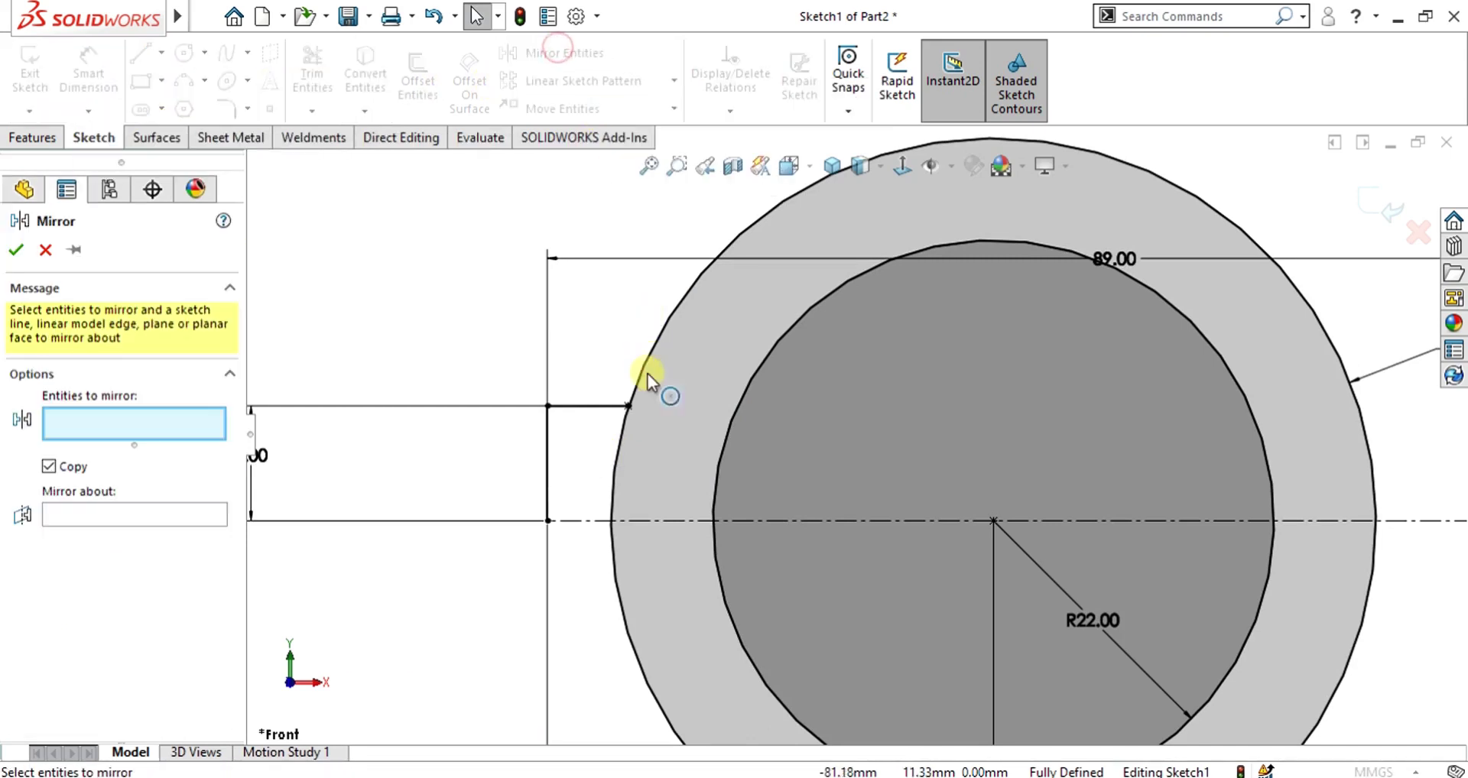
{"action": "left_click", "coordinate": [560, 405]}
{"action": "left_click", "coordinate": [549, 448]}
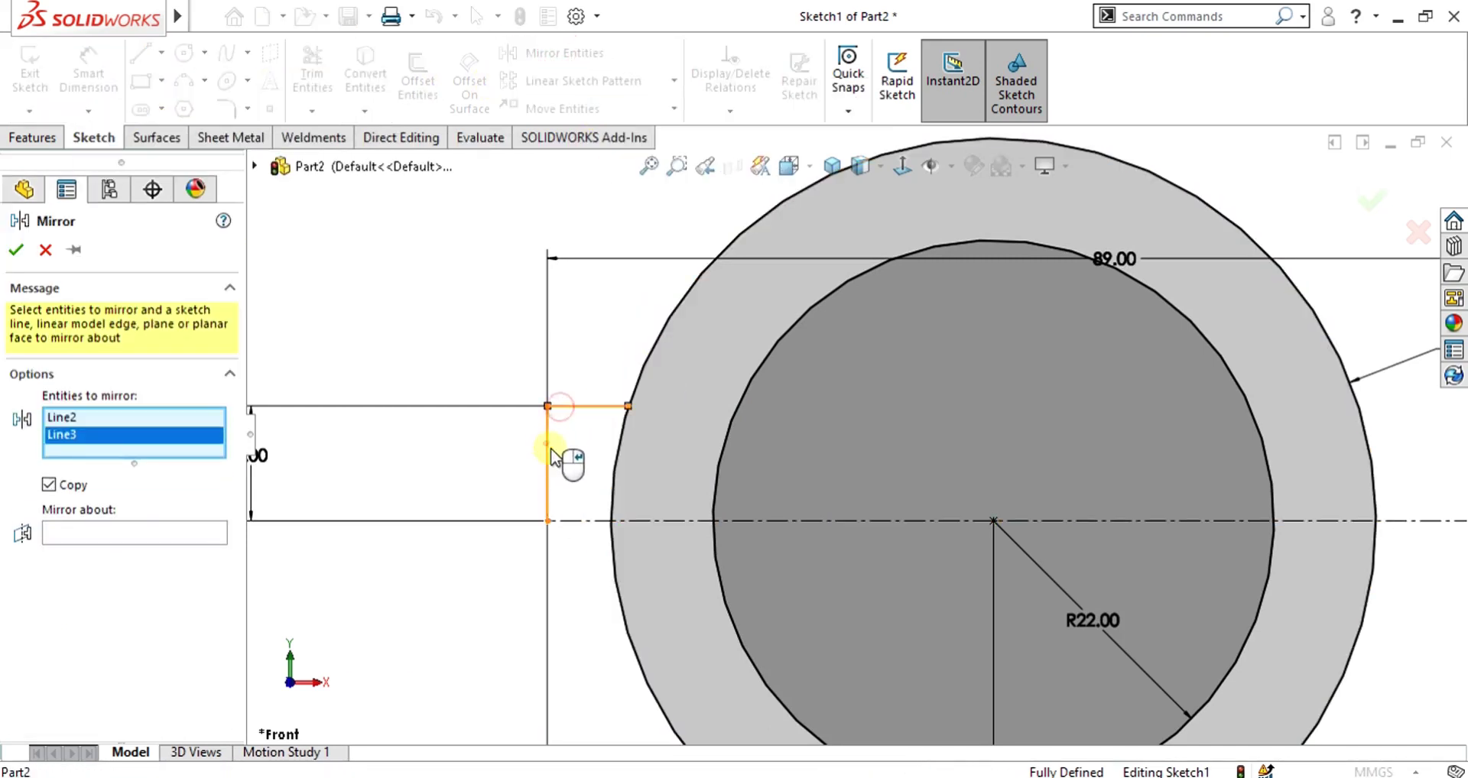
{"action": "left_click", "coordinate": [121, 529]}
{"action": "left_click", "coordinate": [561, 520]}
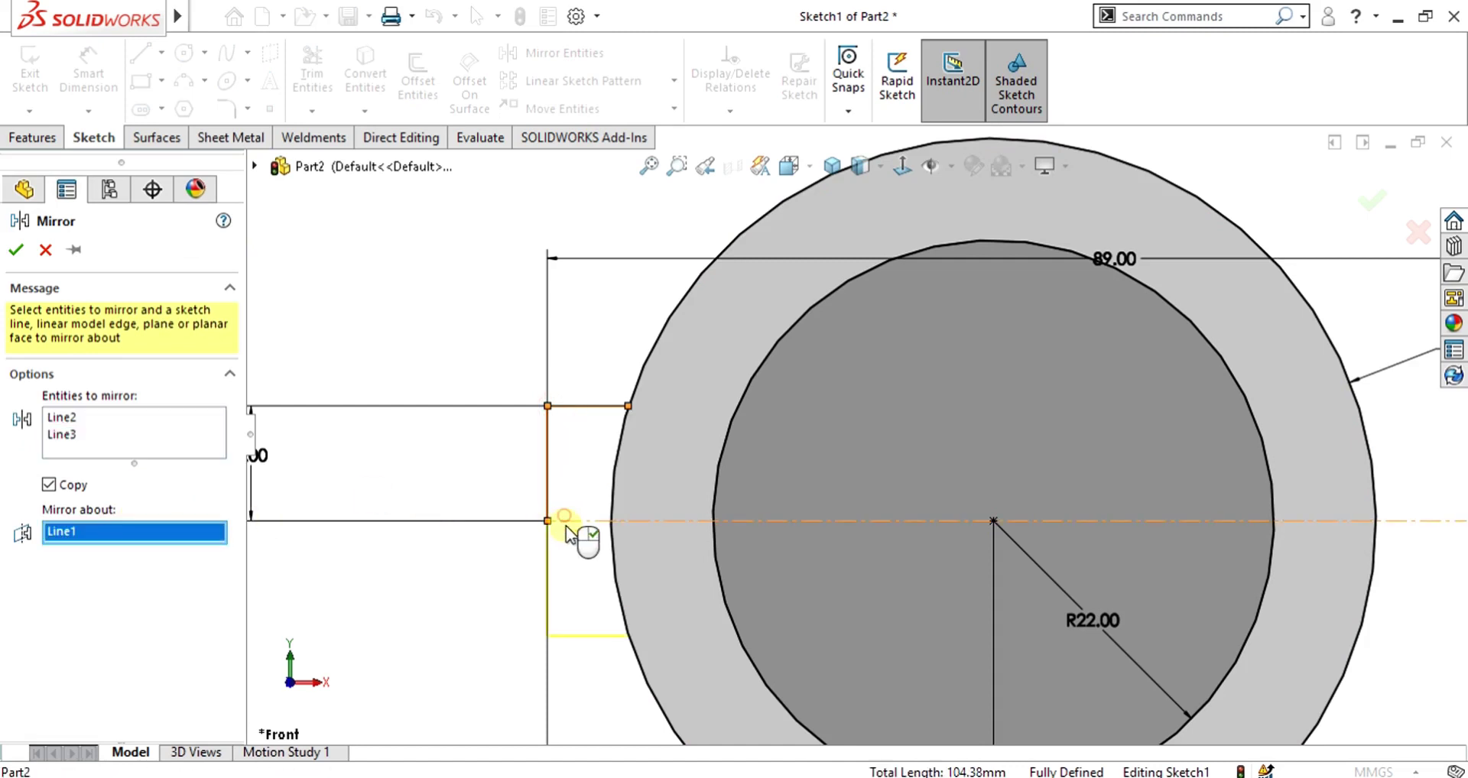
{"action": "left_click", "coordinate": [16, 249]}
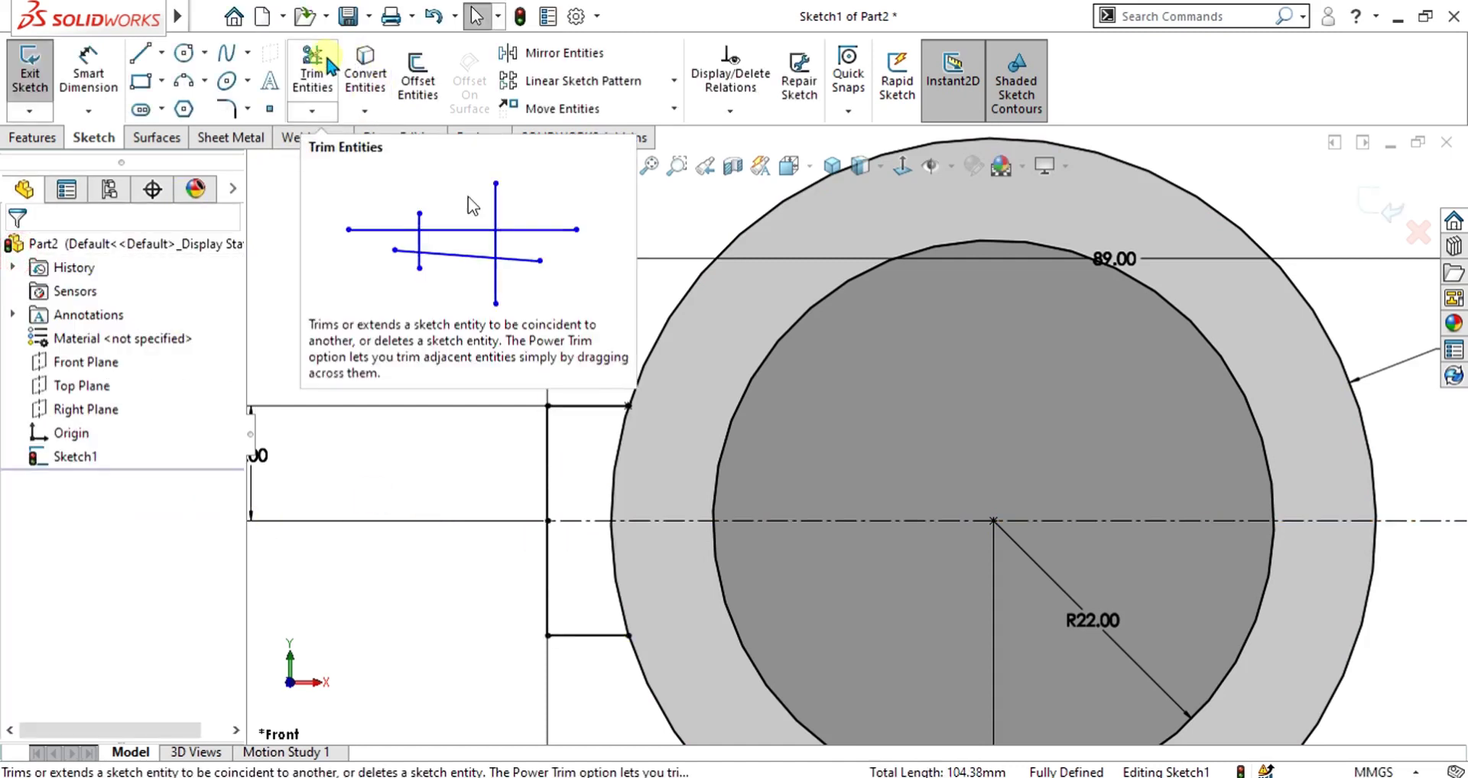
Power-trim the outer circle's arc segments inside the lug, above and below the centerline.
{"action": "left_click", "coordinate": [324, 61]}
{"action": "left_click_drag", "start_coordinate": [590, 455], "coordinate": [656, 464]}
{"action": "left_click_drag", "start_coordinate": [577, 583], "coordinate": [656, 577]}
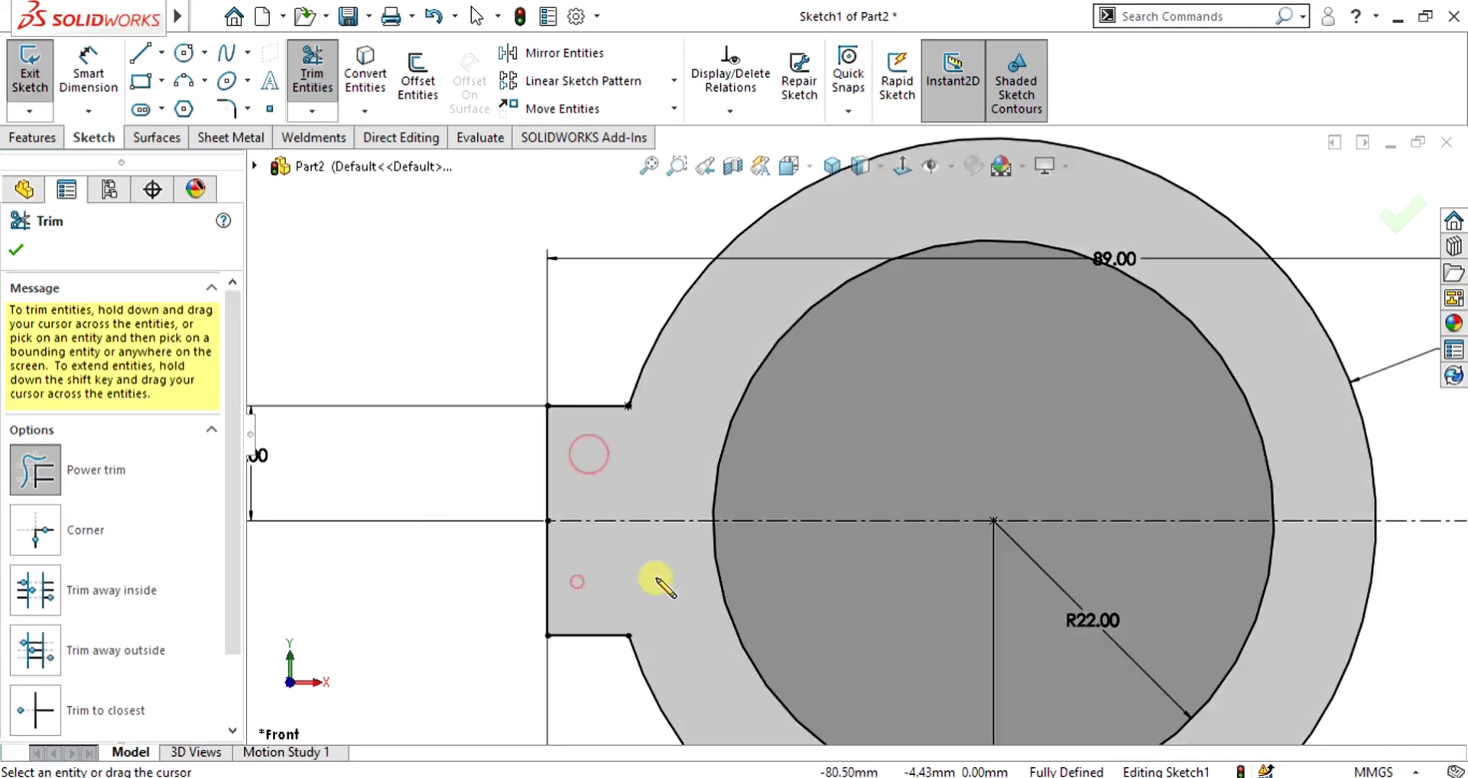
Place a point on the outer circle's right arc about 9 mm below the centerline.
{"action": "scroll", "coordinate": [679, 413], "scroll_direction": "up", "scroll_amount": 2}
{"action": "scroll", "coordinate": [856, 448], "scroll_direction": "up", "scroll_amount": 4}
{"action": "scroll", "coordinate": [1046, 458], "scroll_direction": "down", "scroll_amount": 3}
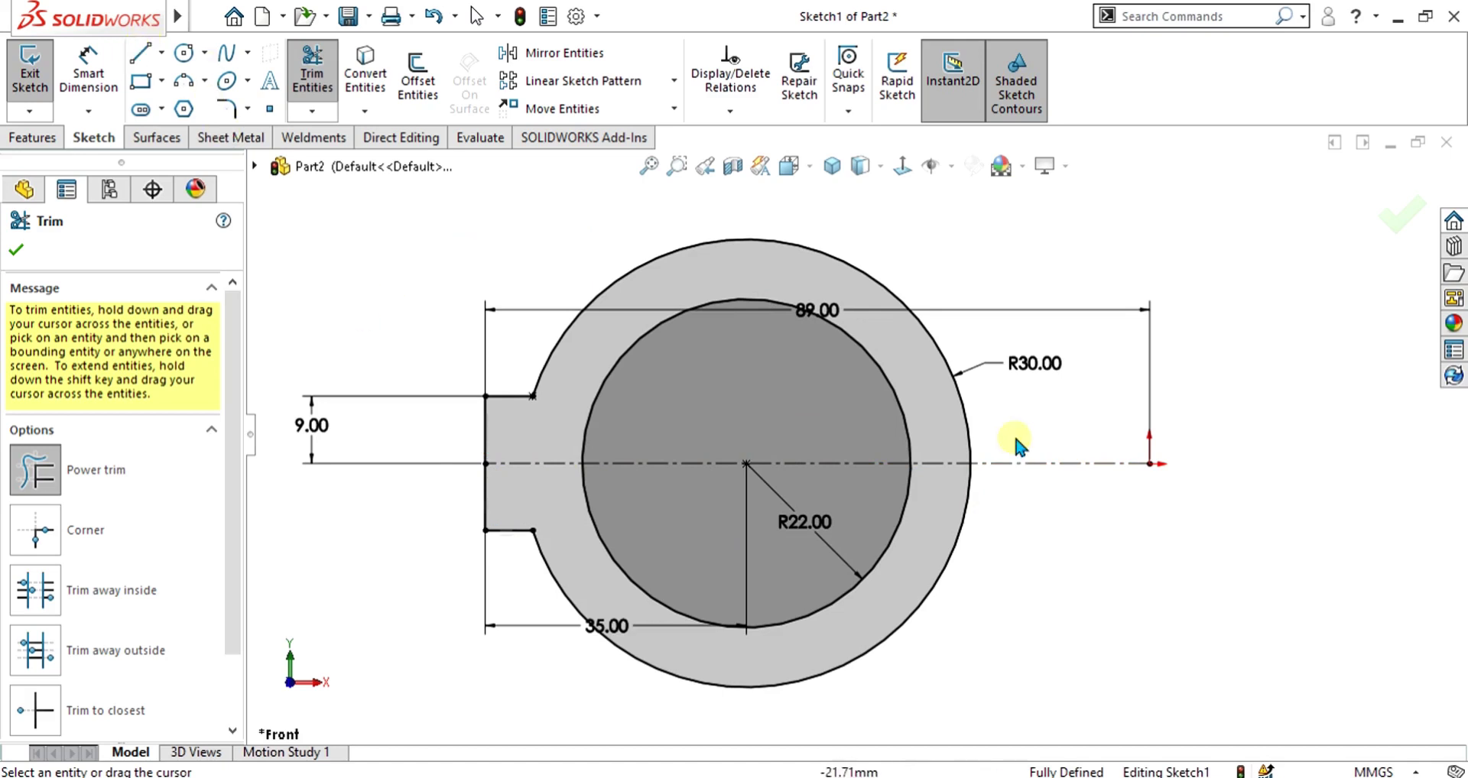
{"action": "scroll", "coordinate": [1192, 442], "scroll_direction": "up", "scroll_amount": 1}
{"action": "scroll", "coordinate": [1254, 440], "scroll_direction": "down", "scroll_amount": 1}
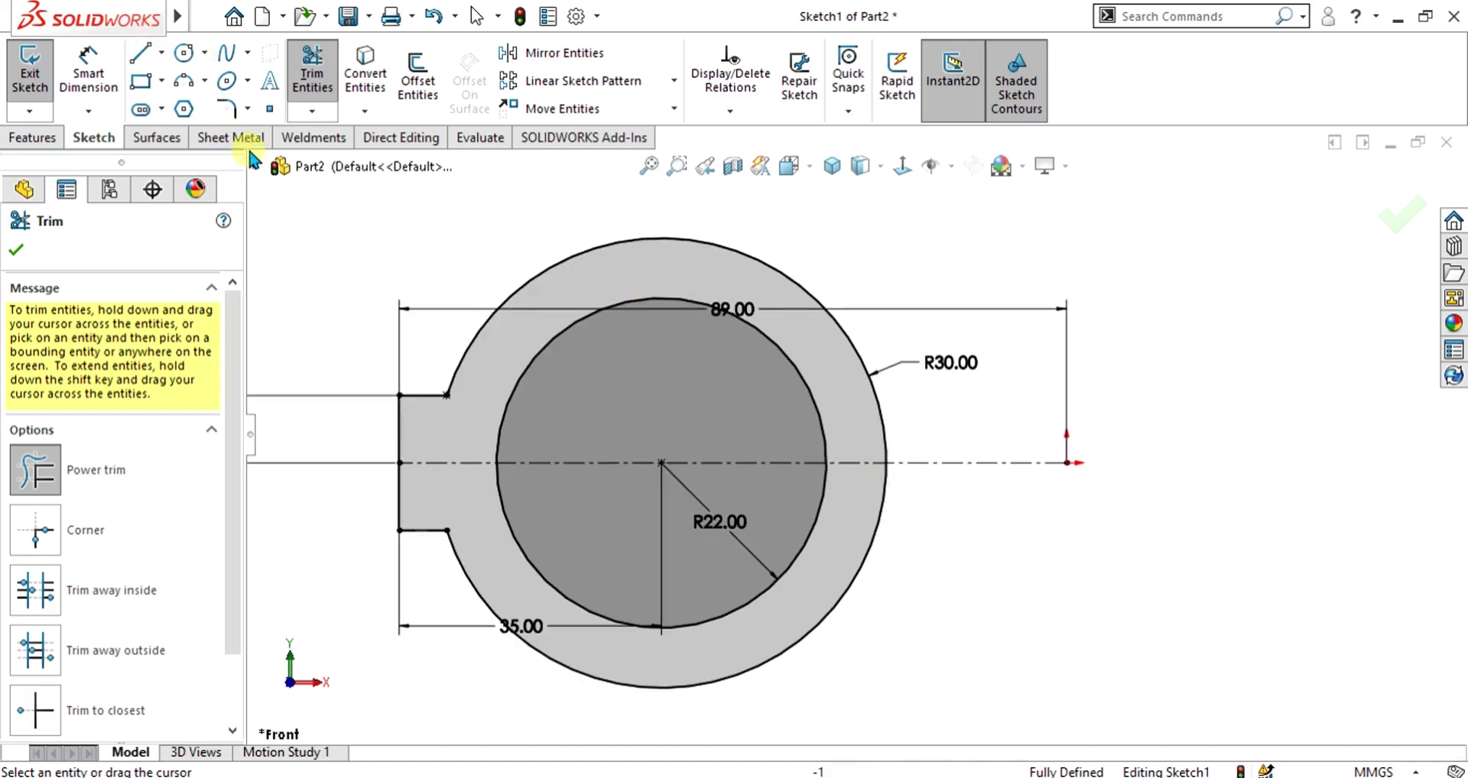
{"action": "left_click", "coordinate": [269, 109]}
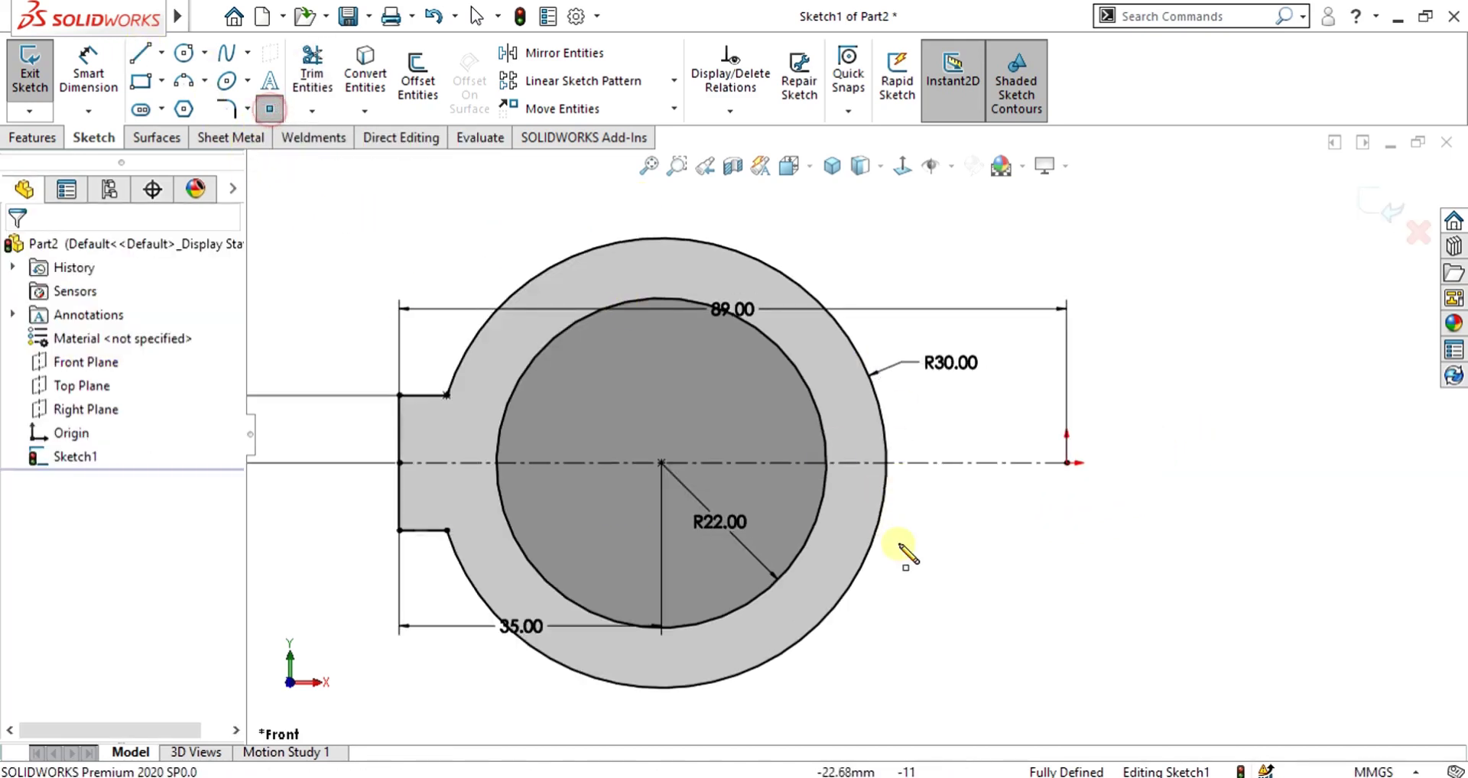
{"action": "left_click", "coordinate": [876, 530]}
{"action": "key", "text": "Escape"}
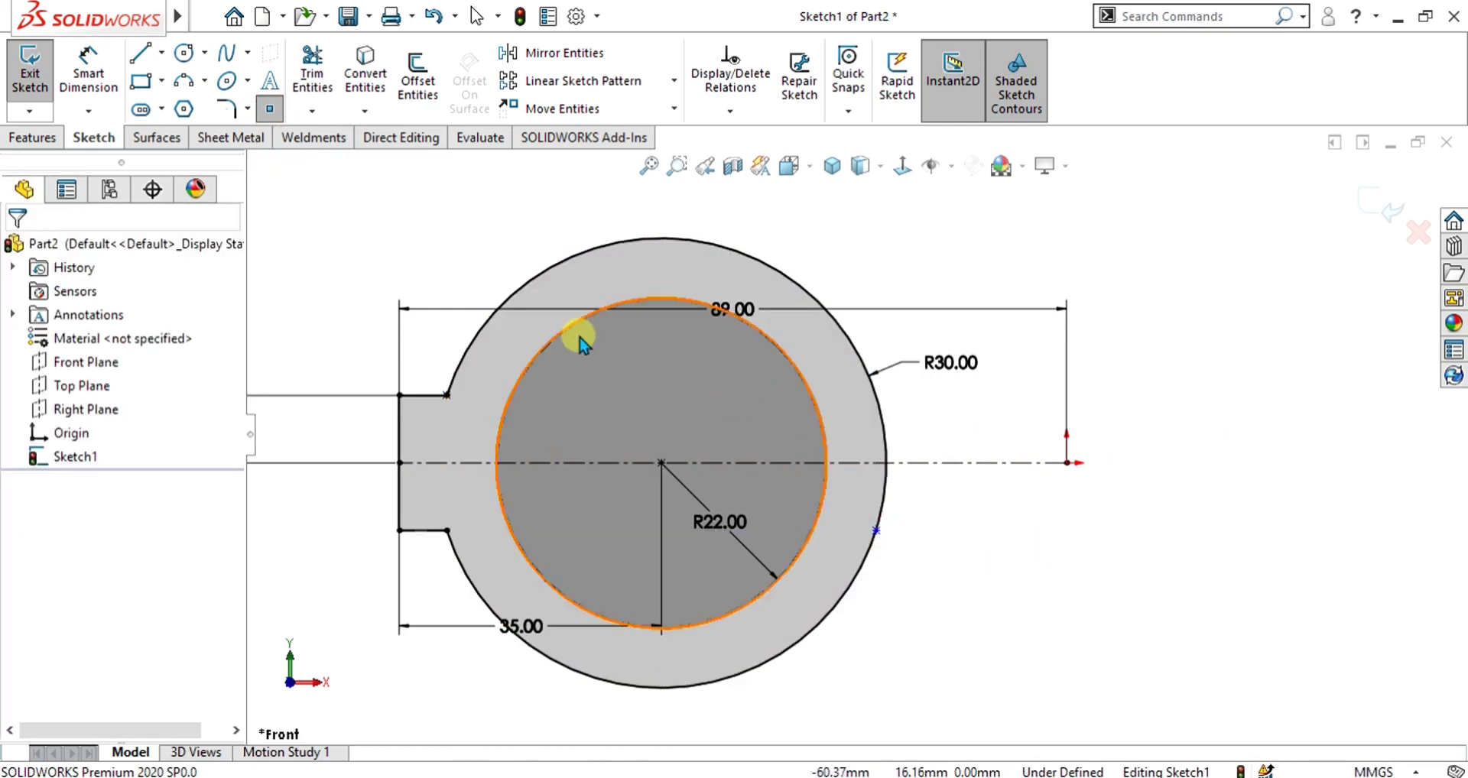
Switch to the PDF drawing and check the split flange's thickness and gap dimensions.
{"action": "left_click", "coordinate": [979, 773]}
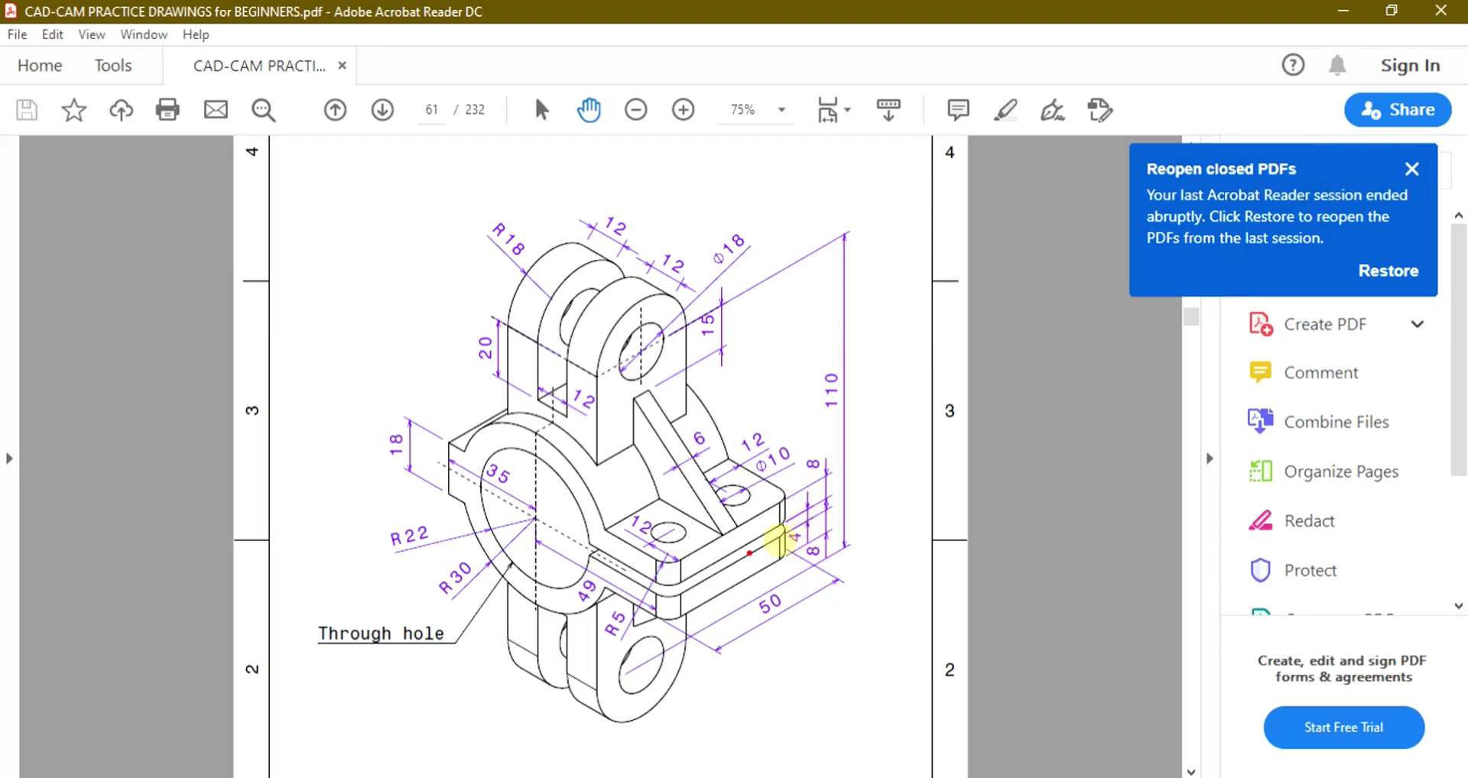
{"action": "left_click_drag", "start_coordinate": [753, 570], "coordinate": [755, 581]}
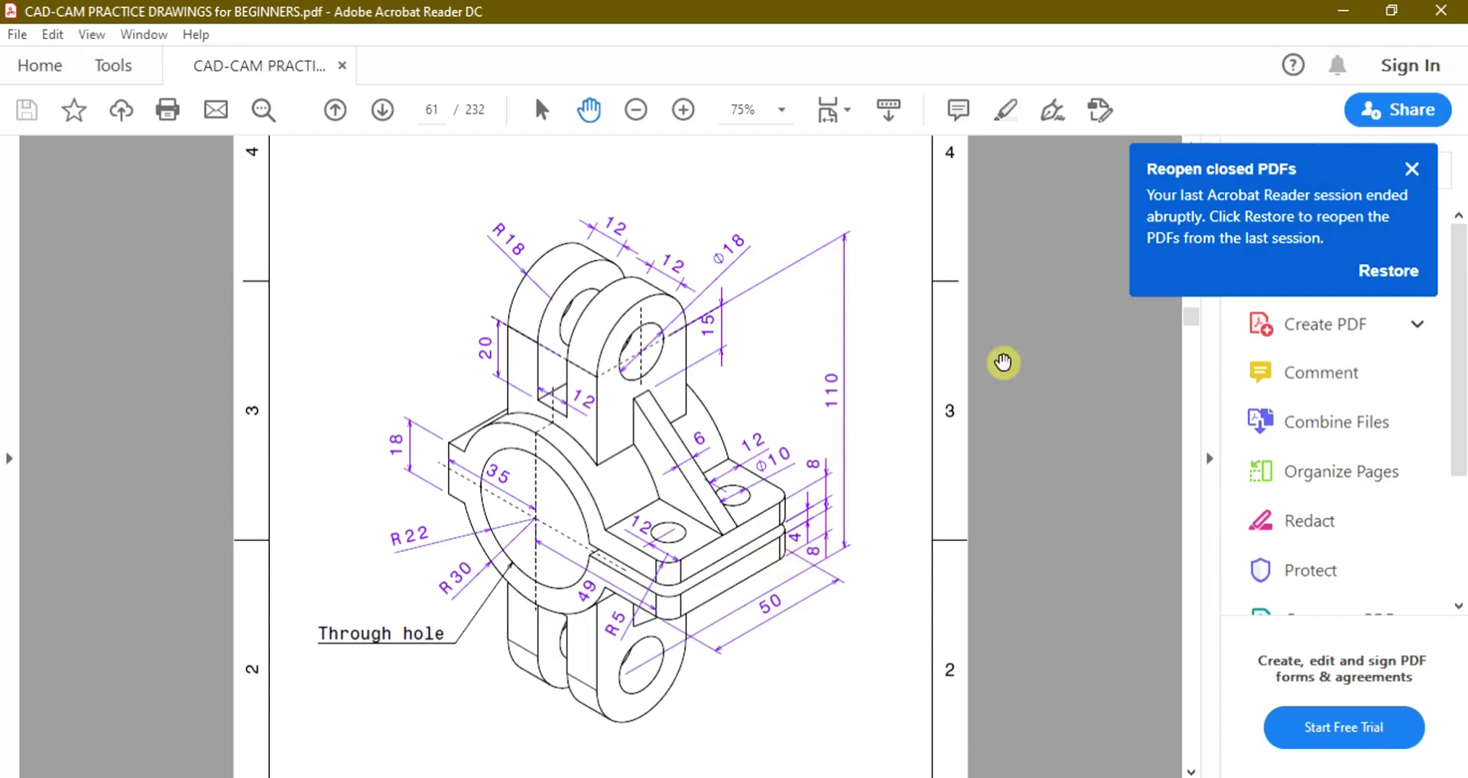
{"action": "left_click", "coordinate": [1342, 10]}
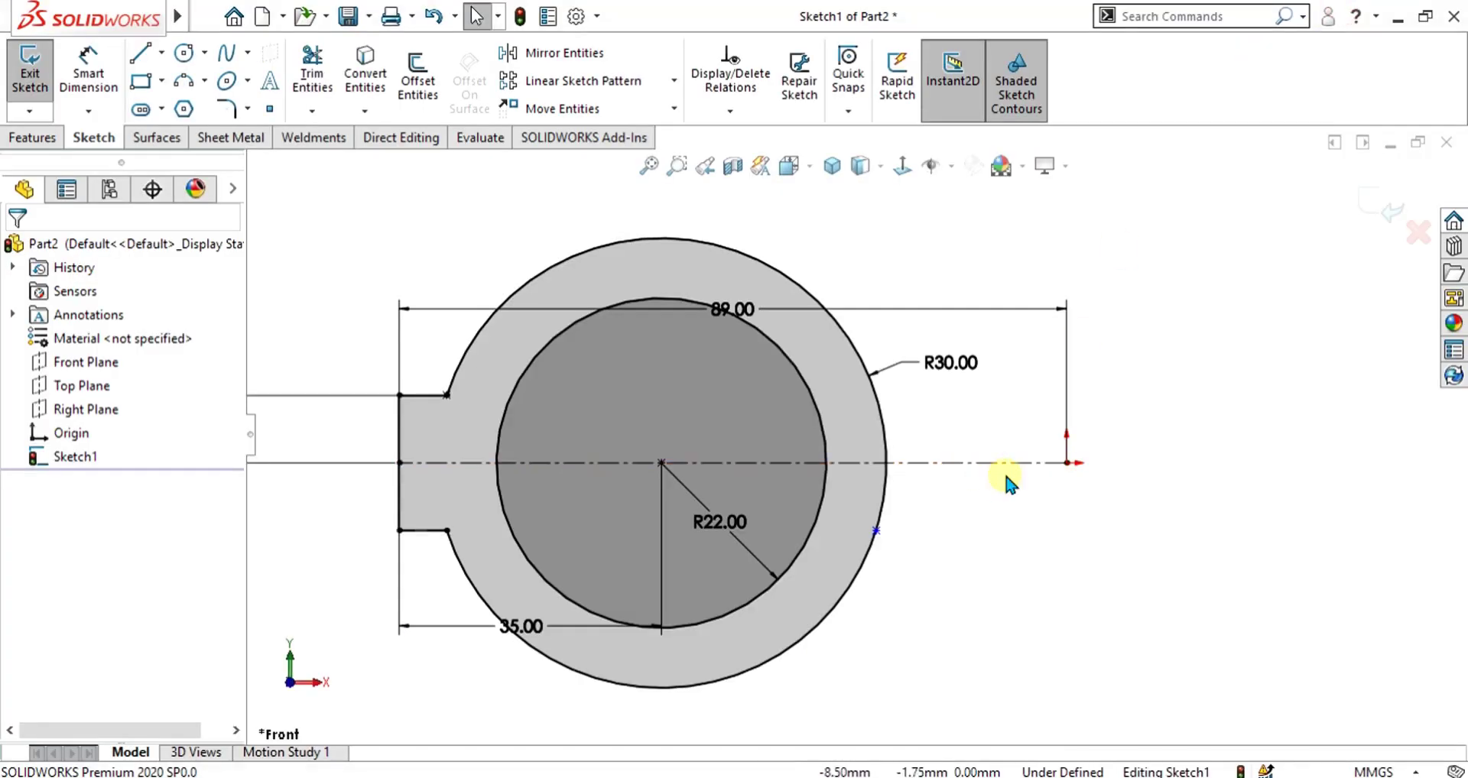
Dimension the right arc point 10 mm below the centerline in the SOLIDWORKS sketch.
{"action": "left_click", "coordinate": [90, 71]}
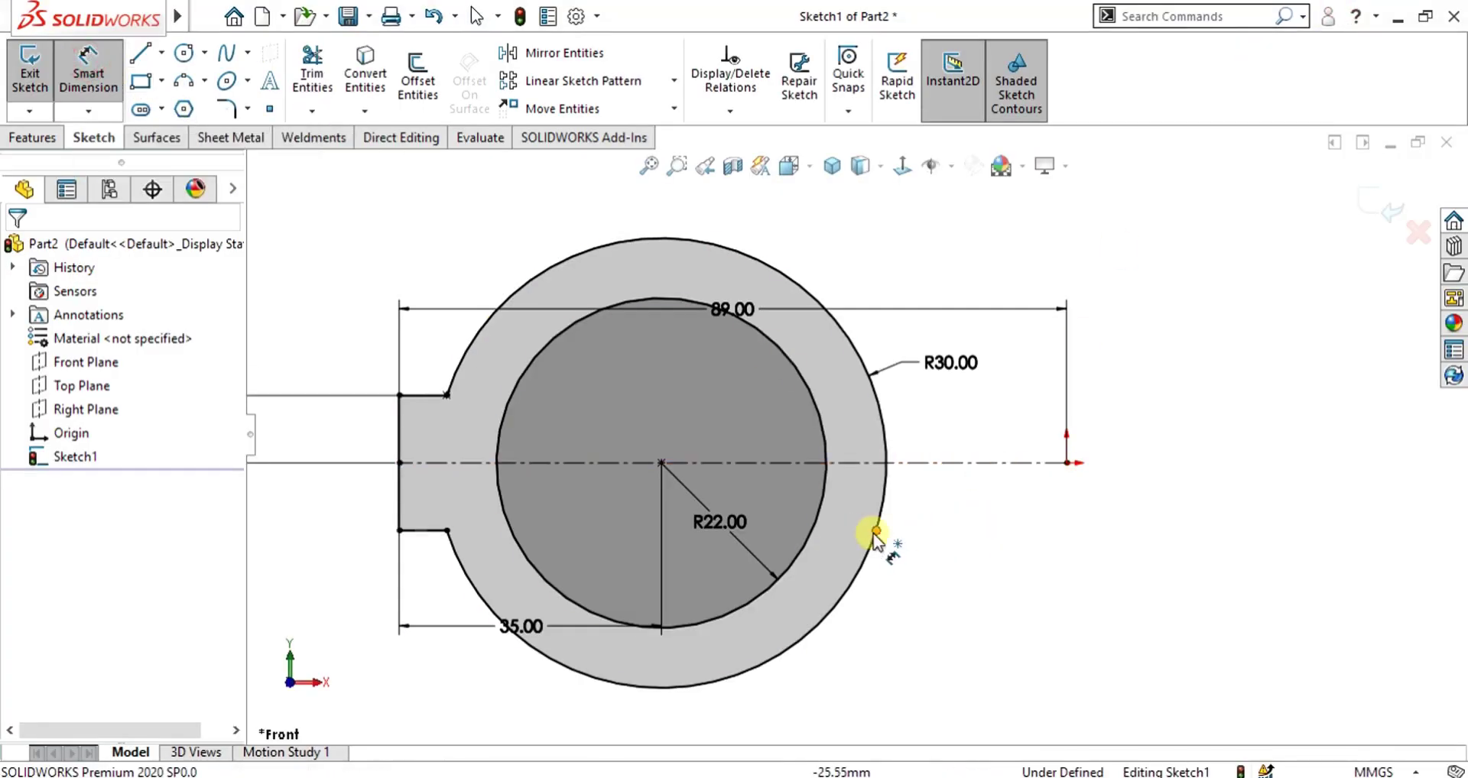
{"action": "left_click", "coordinate": [876, 530]}
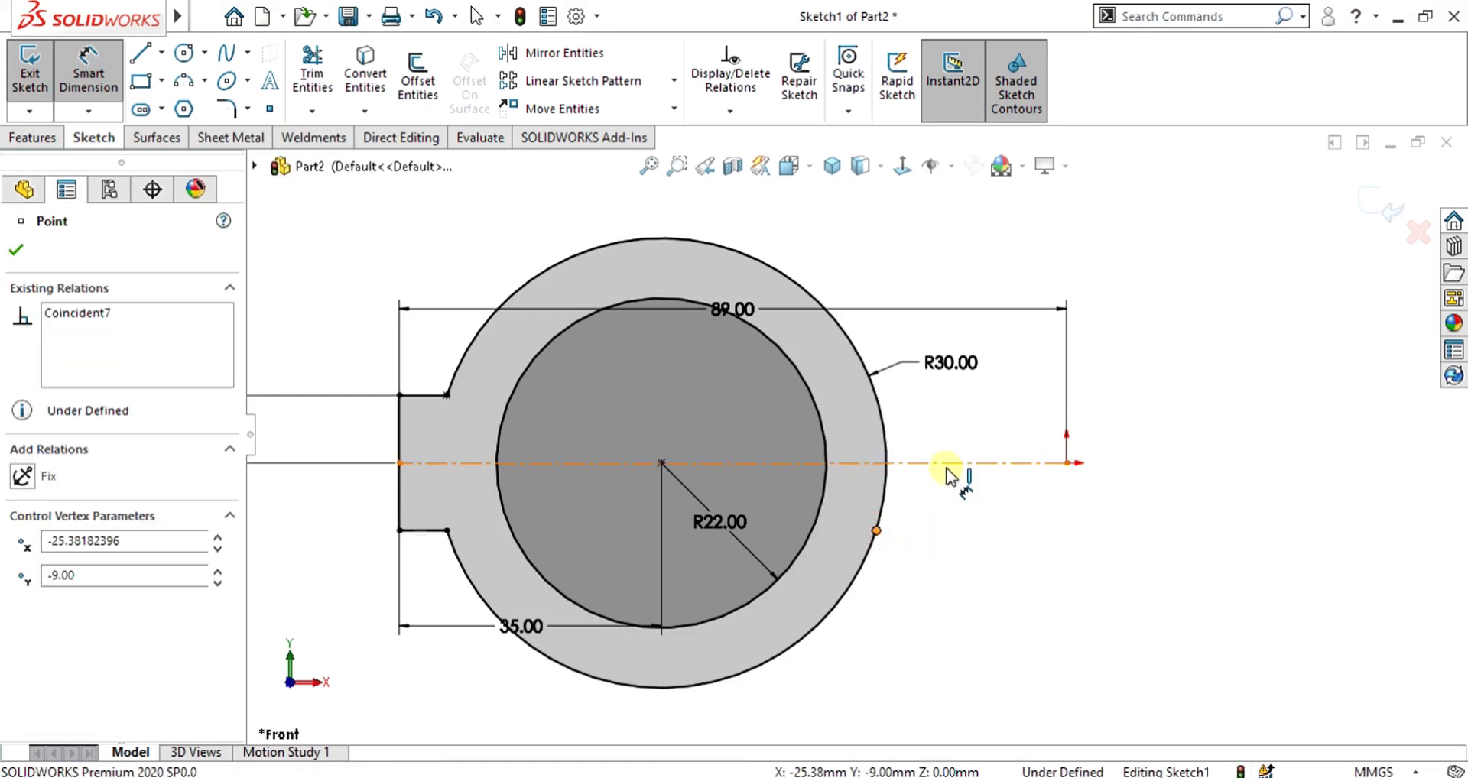
{"action": "left_click", "coordinate": [946, 464]}
{"action": "left_click", "coordinate": [926, 500]}
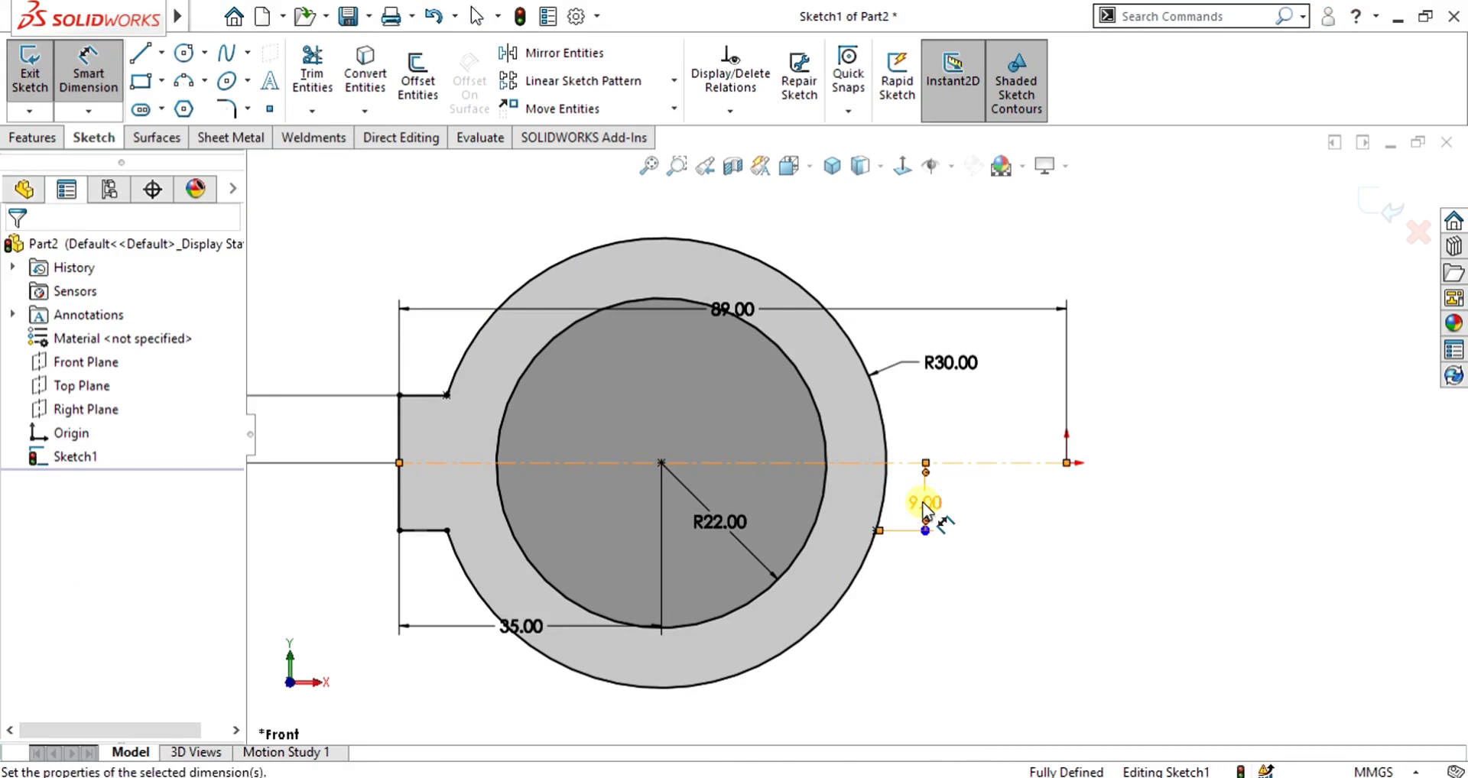
{"action": "left_click", "coordinate": [925, 504]}
{"action": "type", "text": "10"}
{"action": "key", "text": "Return"}
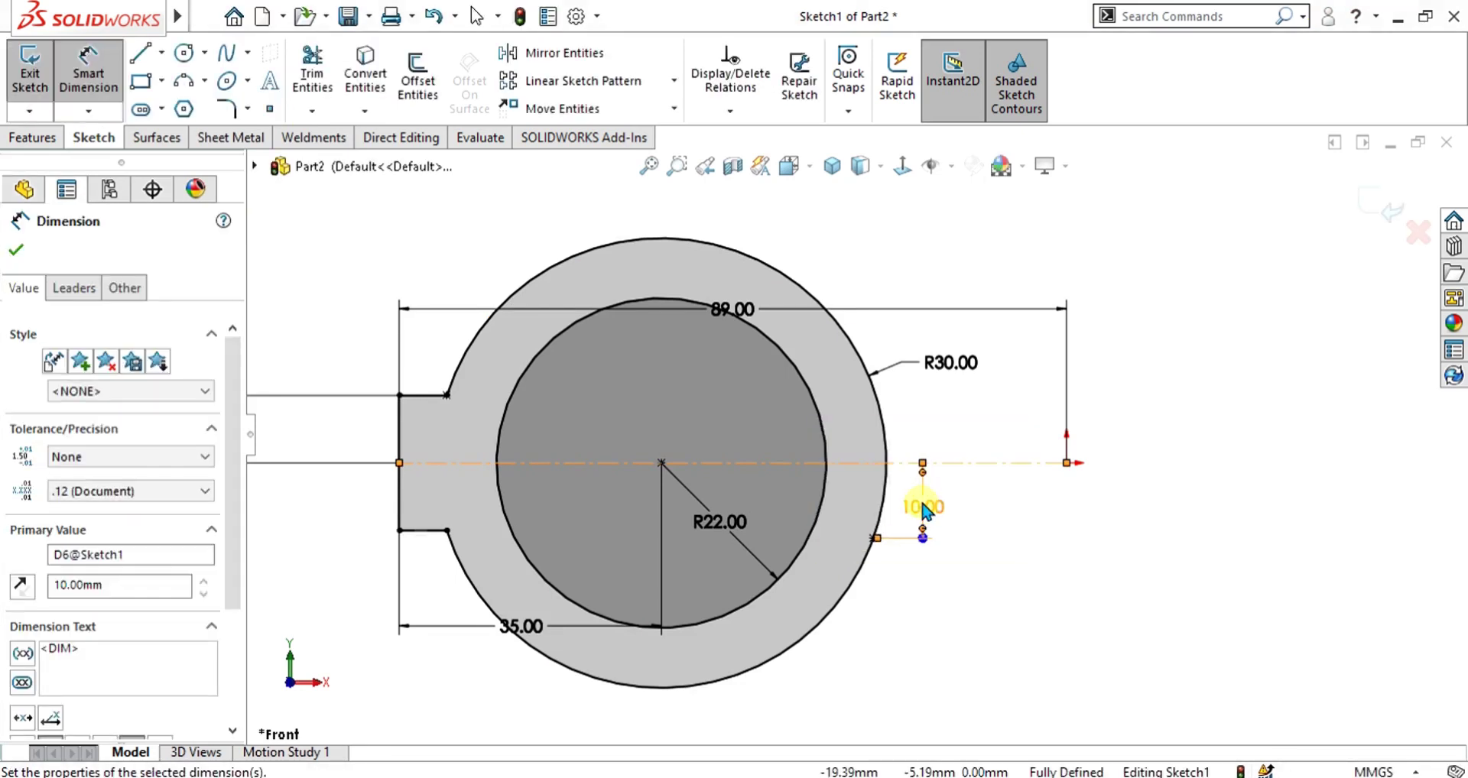
Draw the lower flange with a horizontal line from the 10 mm point to below the origin, an 8 mm vertical line up, and a horizontal line back to the inner circle.
{"action": "left_click", "coordinate": [140, 53]}
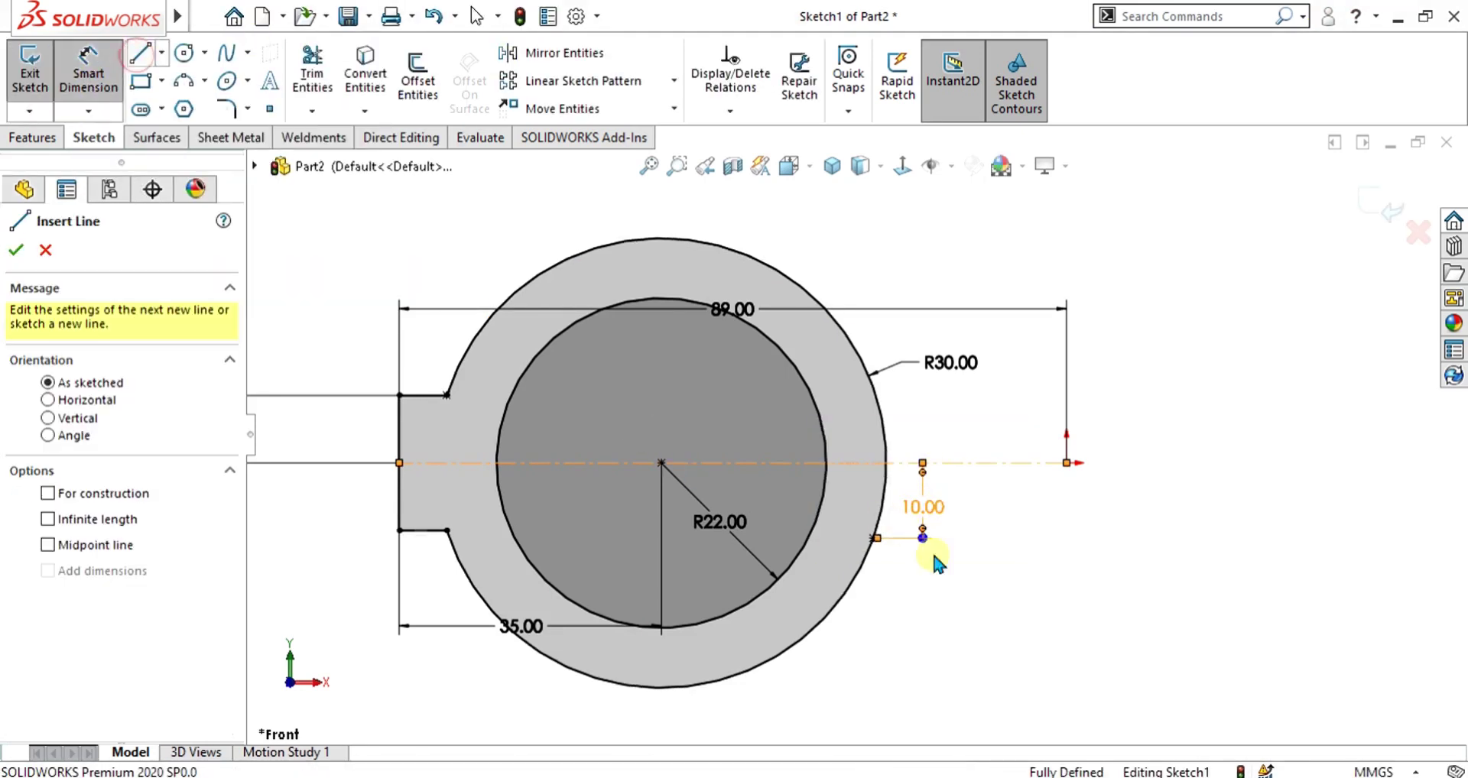
{"action": "left_click", "coordinate": [873, 538]}
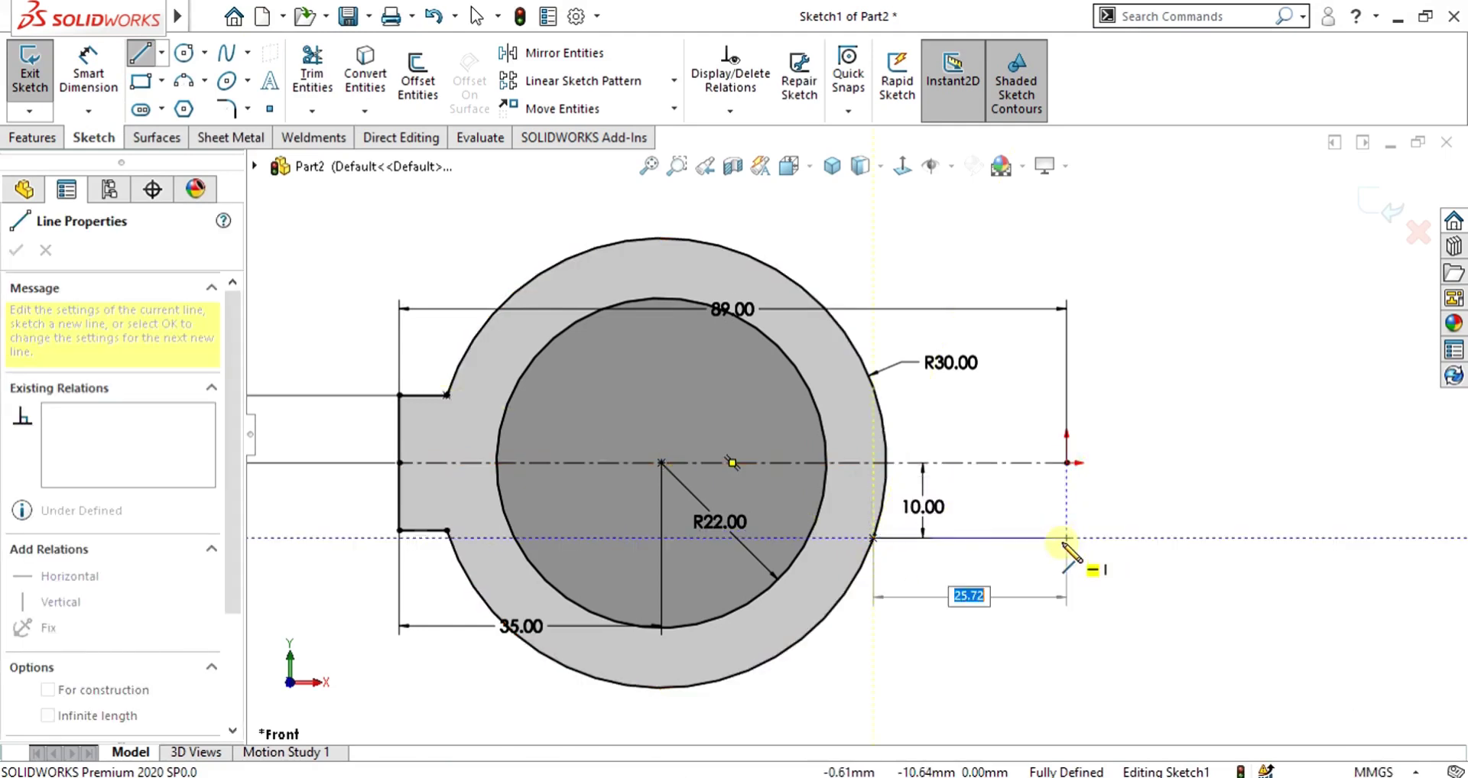
{"action": "left_click", "coordinate": [1066, 538]}
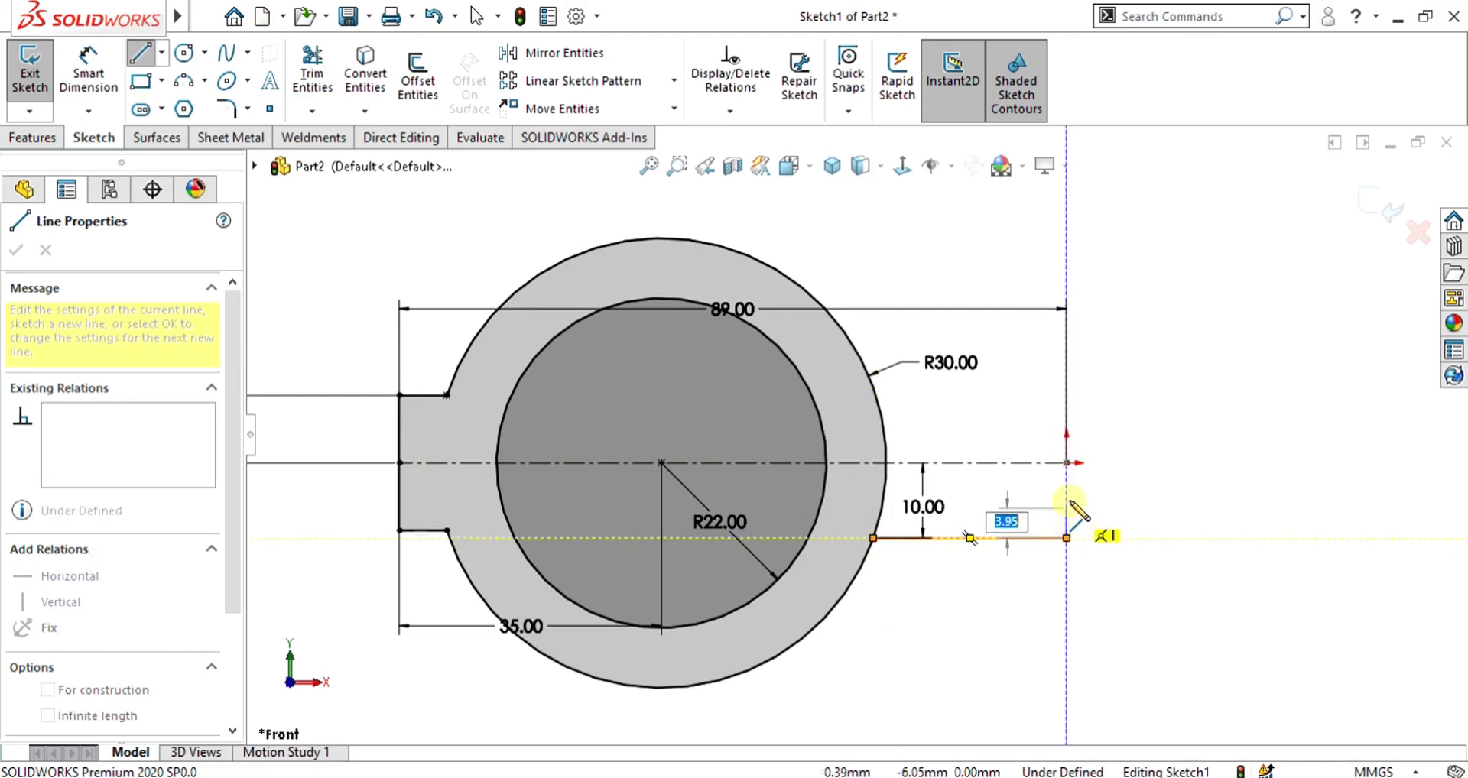
{"action": "type", "text": "8"}
{"action": "key", "text": "Return"}
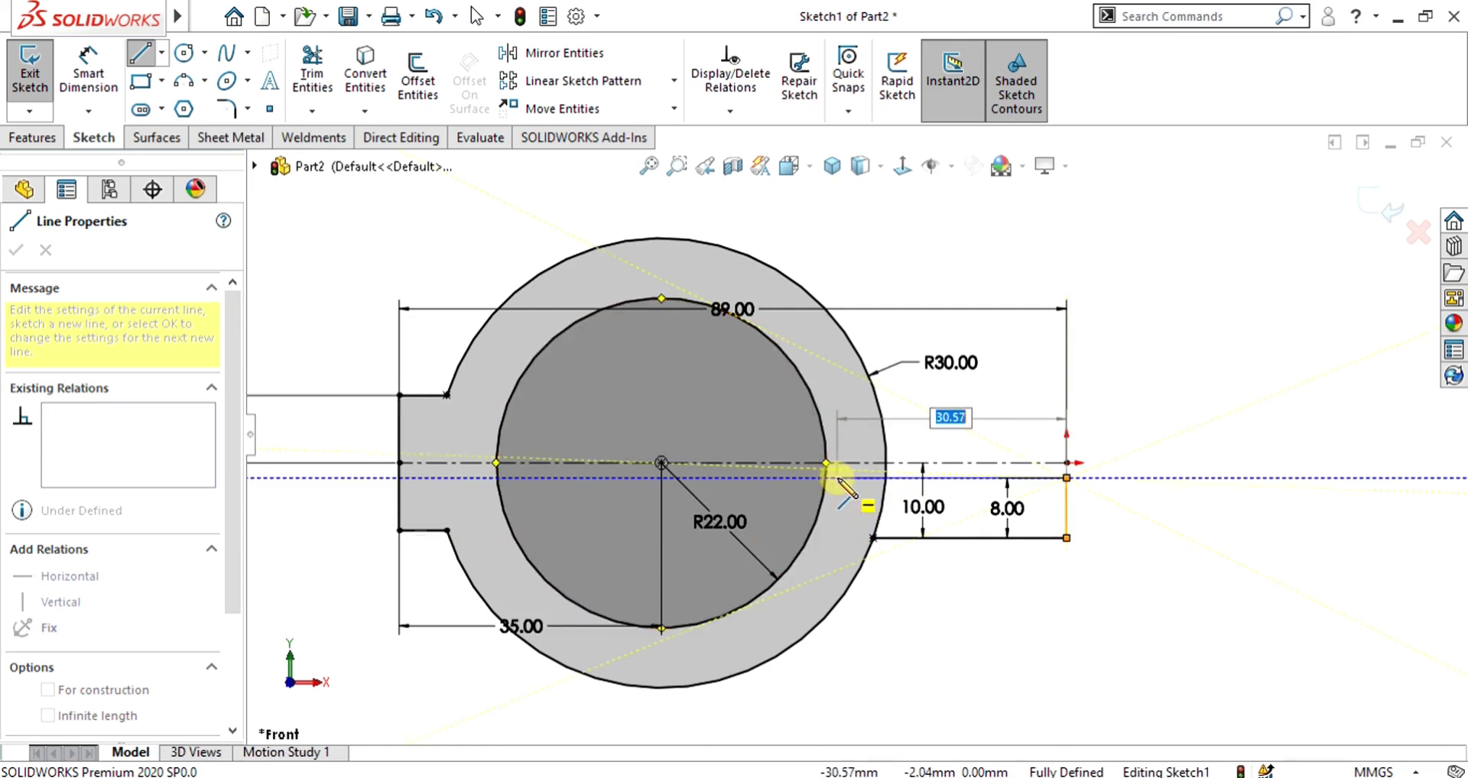
{"action": "left_click", "coordinate": [826, 478]}
{"action": "key", "text": "Escape"}
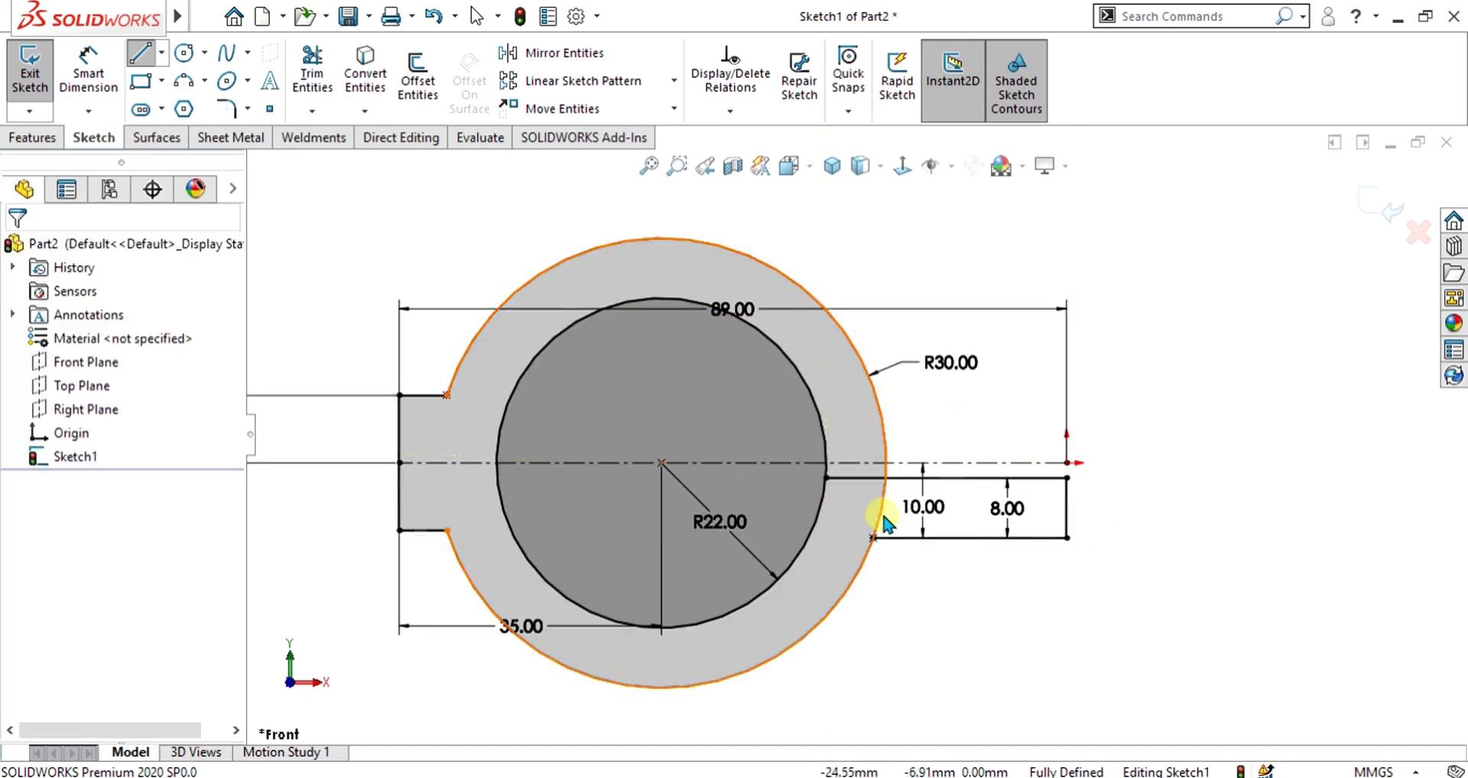
Measure the distance from the bore's center to the lower flange's outer end line without keeping a dimension.
{"action": "left_click", "coordinate": [89, 69]}
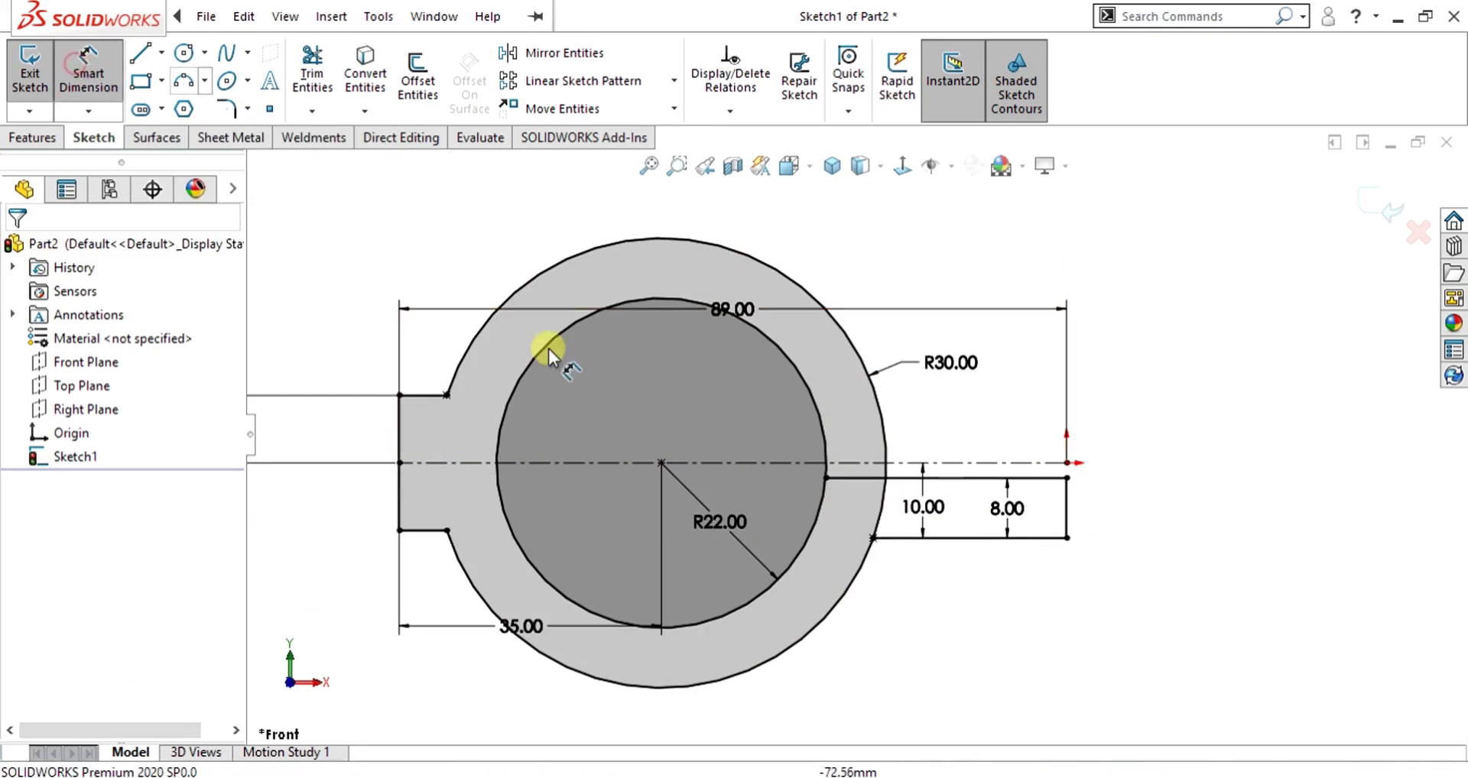
{"action": "left_click", "coordinate": [660, 461]}
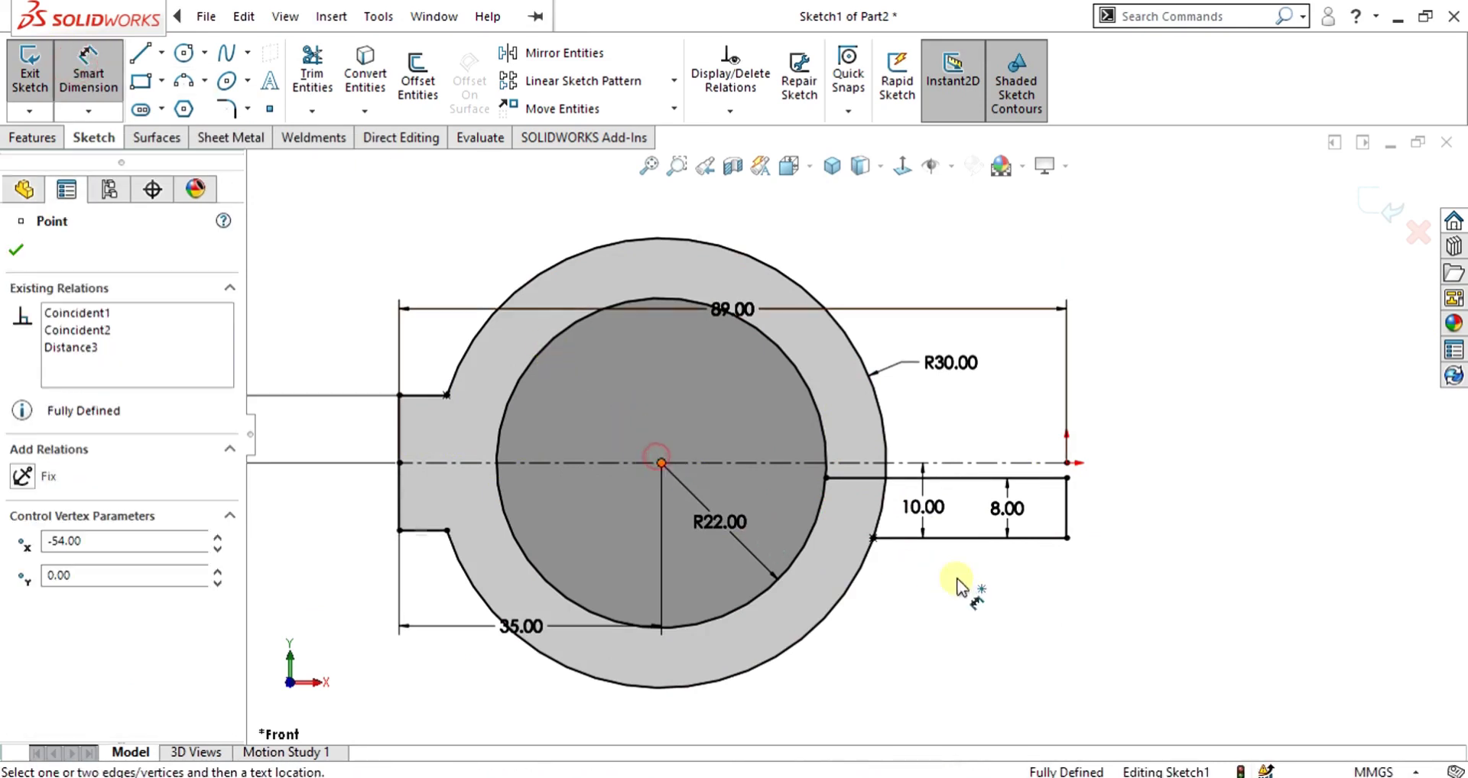
{"action": "left_click", "coordinate": [1067, 509]}
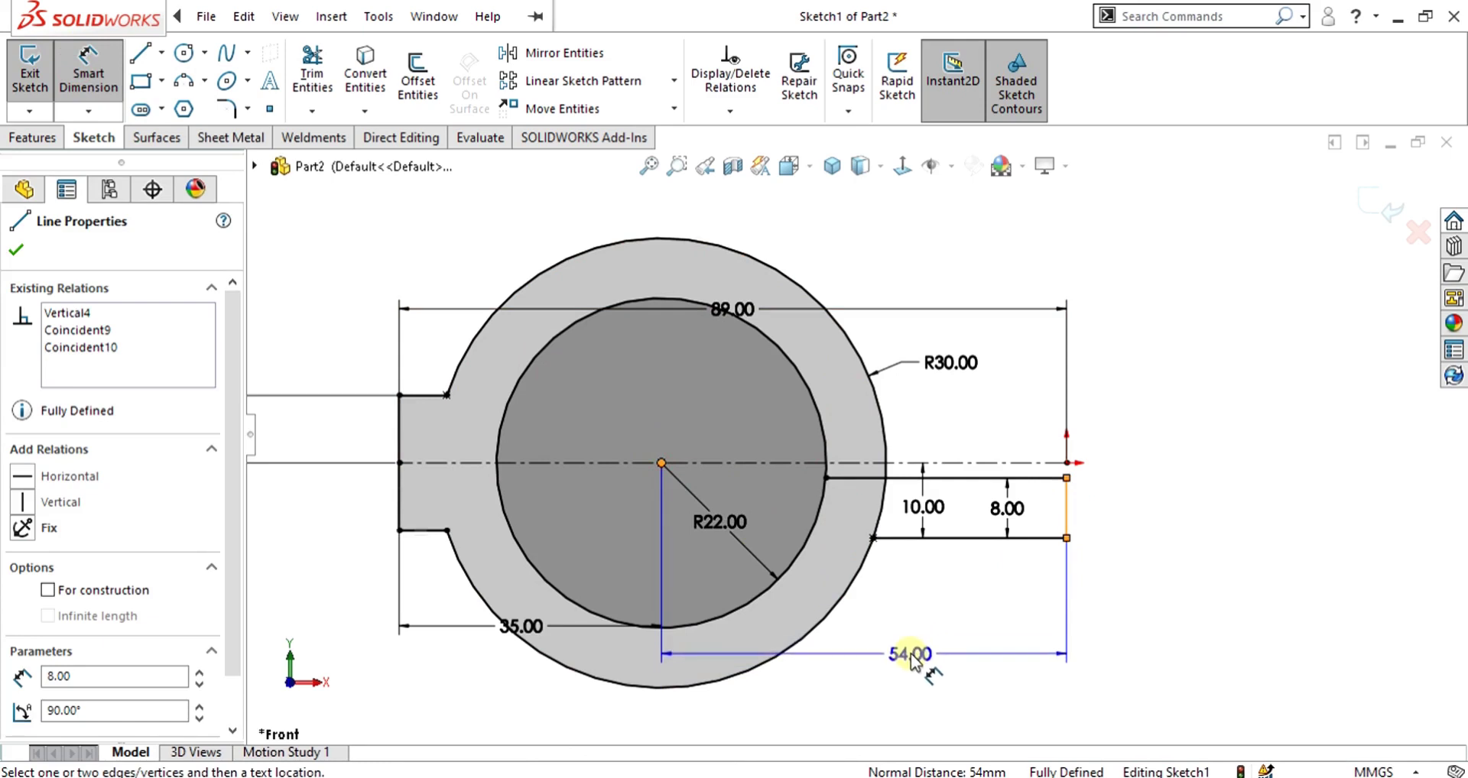
{"action": "key", "text": "Escape"}
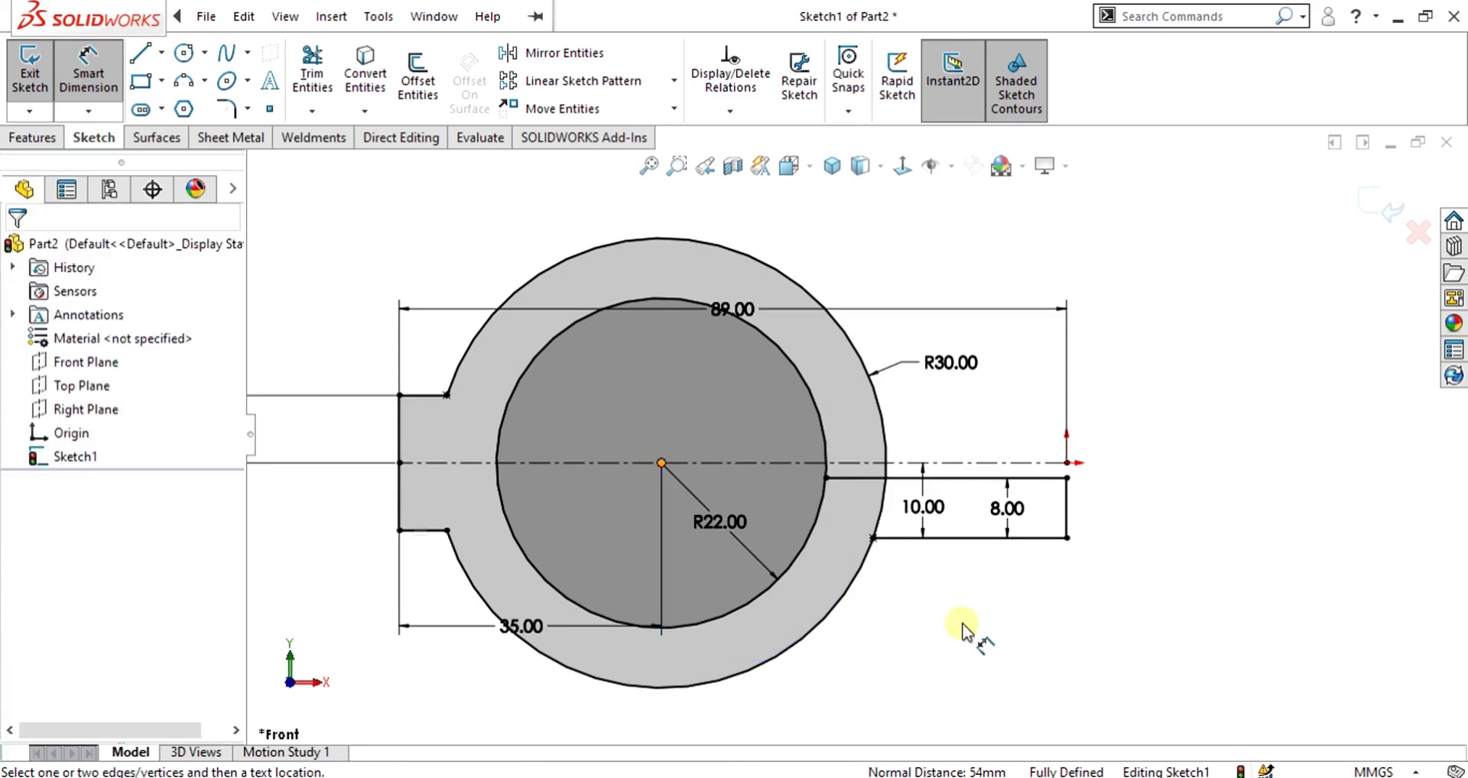
Trim away the outer circle's arc segment that lies between the lower flange's two horizontal lines.
{"action": "scroll", "coordinate": [980, 458], "scroll_direction": "down", "scroll_amount": 3}
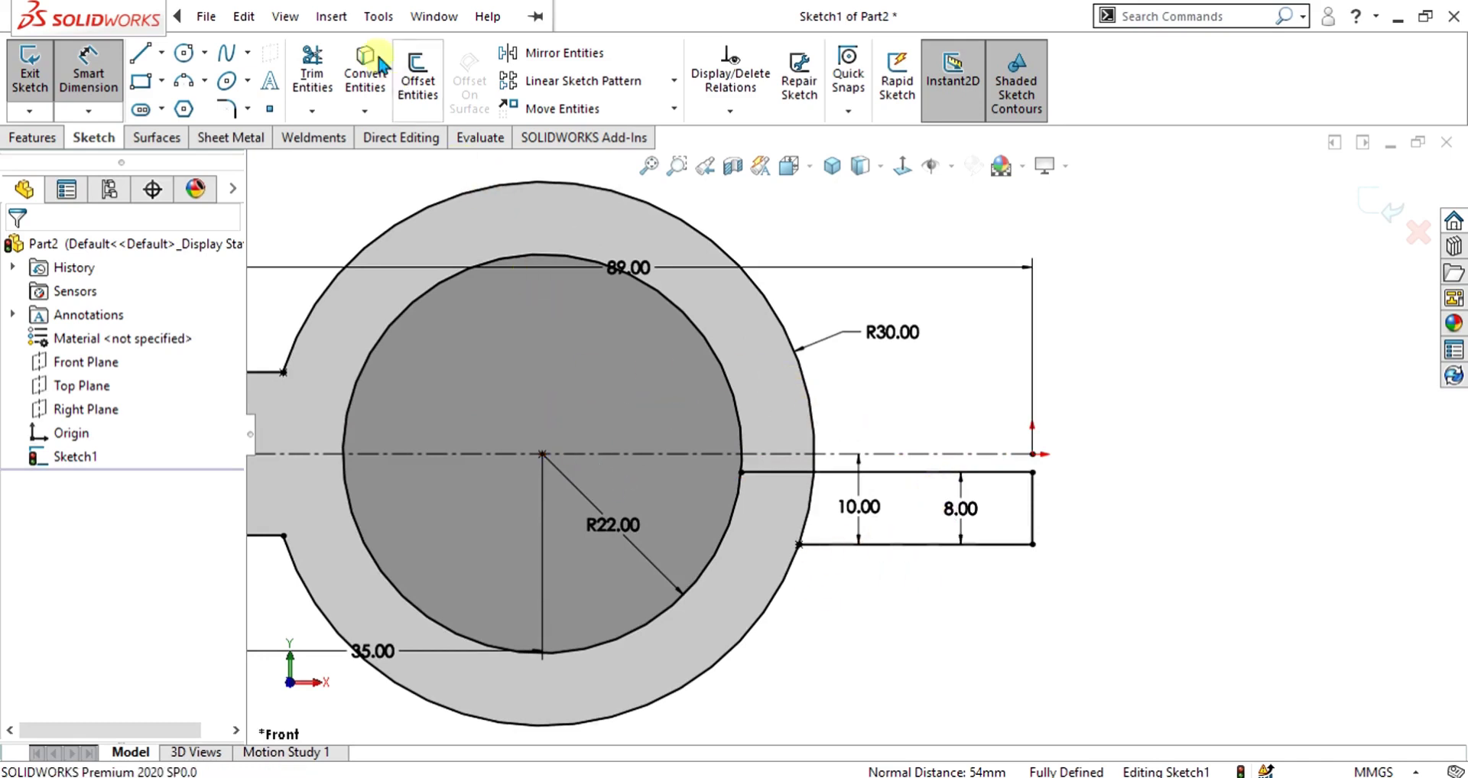
{"action": "left_click", "coordinate": [331, 16]}
{"action": "left_click", "coordinate": [303, 62]}
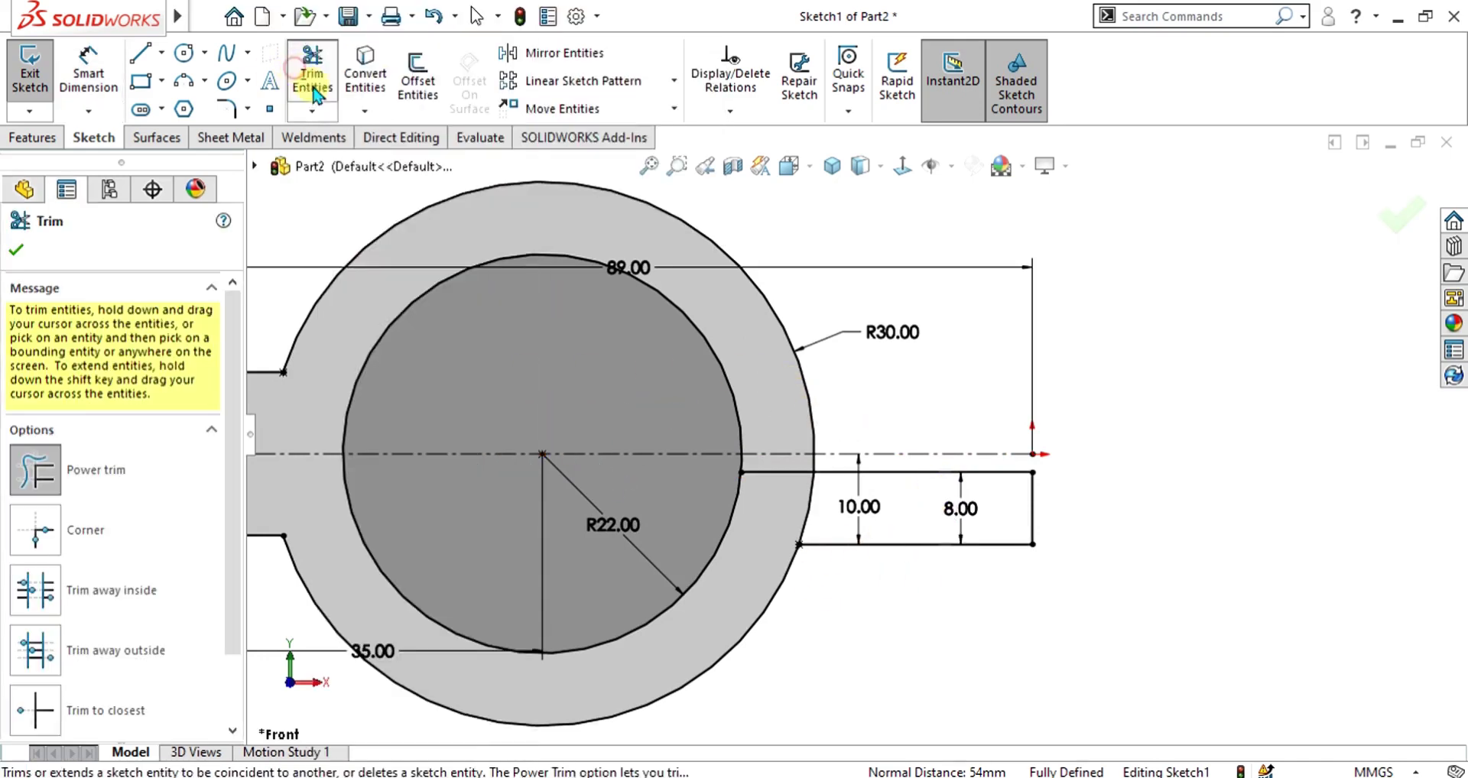
{"action": "left_click", "coordinate": [812, 506]}
{"action": "scroll", "coordinate": [803, 475], "scroll_direction": "down", "scroll_amount": 3}
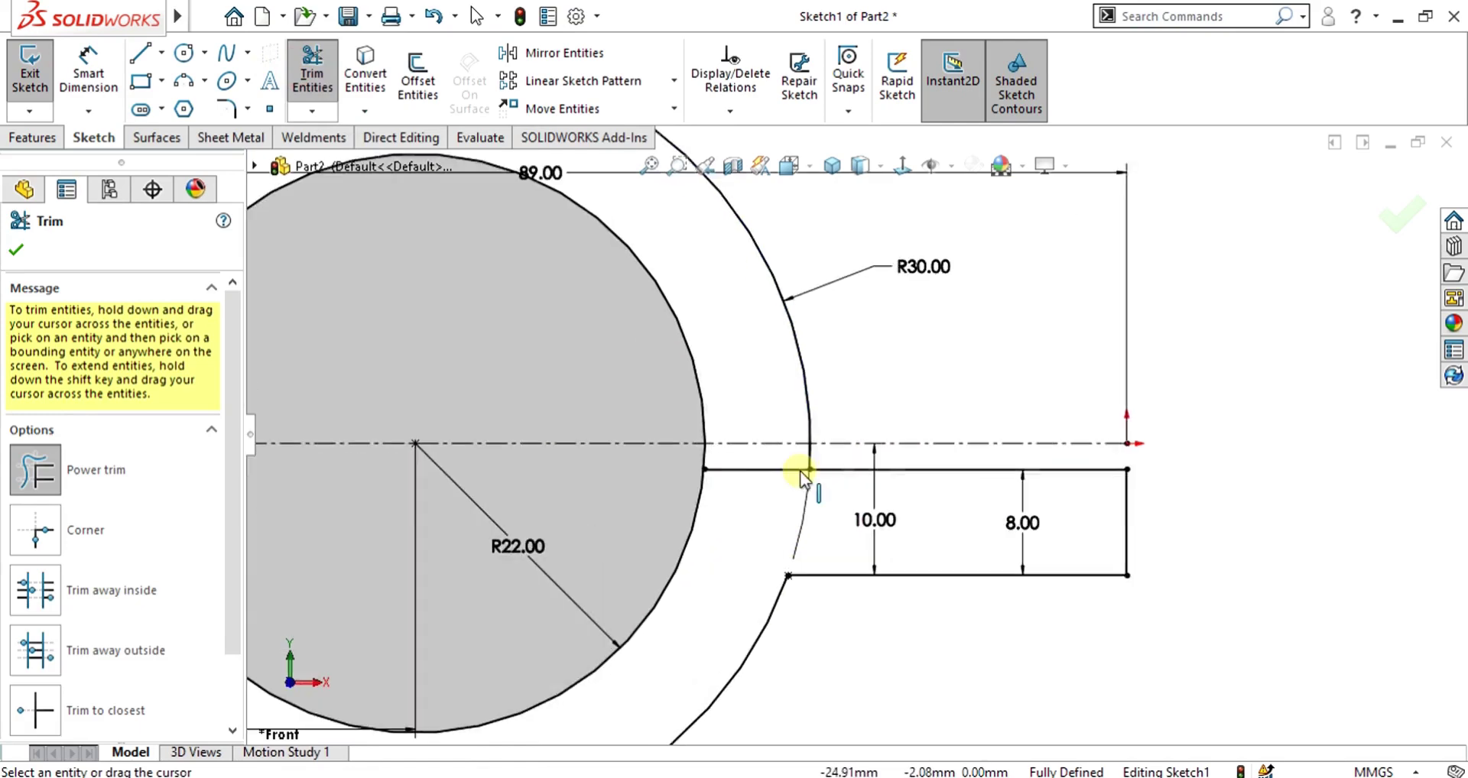
{"action": "scroll", "coordinate": [801, 510], "scroll_direction": "up", "scroll_amount": 1}
{"action": "scroll", "coordinate": [913, 435], "scroll_direction": "down", "scroll_amount": 3}
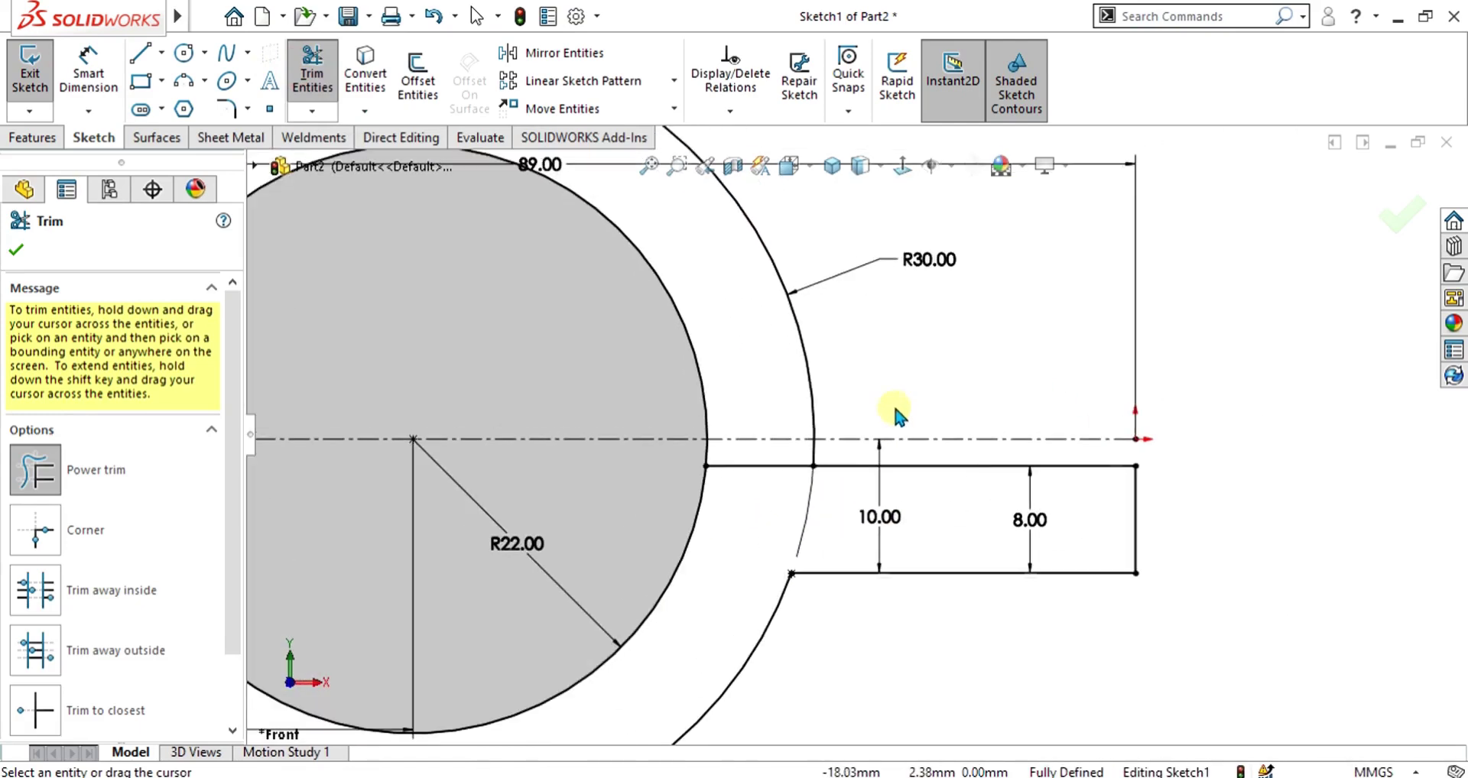
{"action": "key", "text": "Escape"}
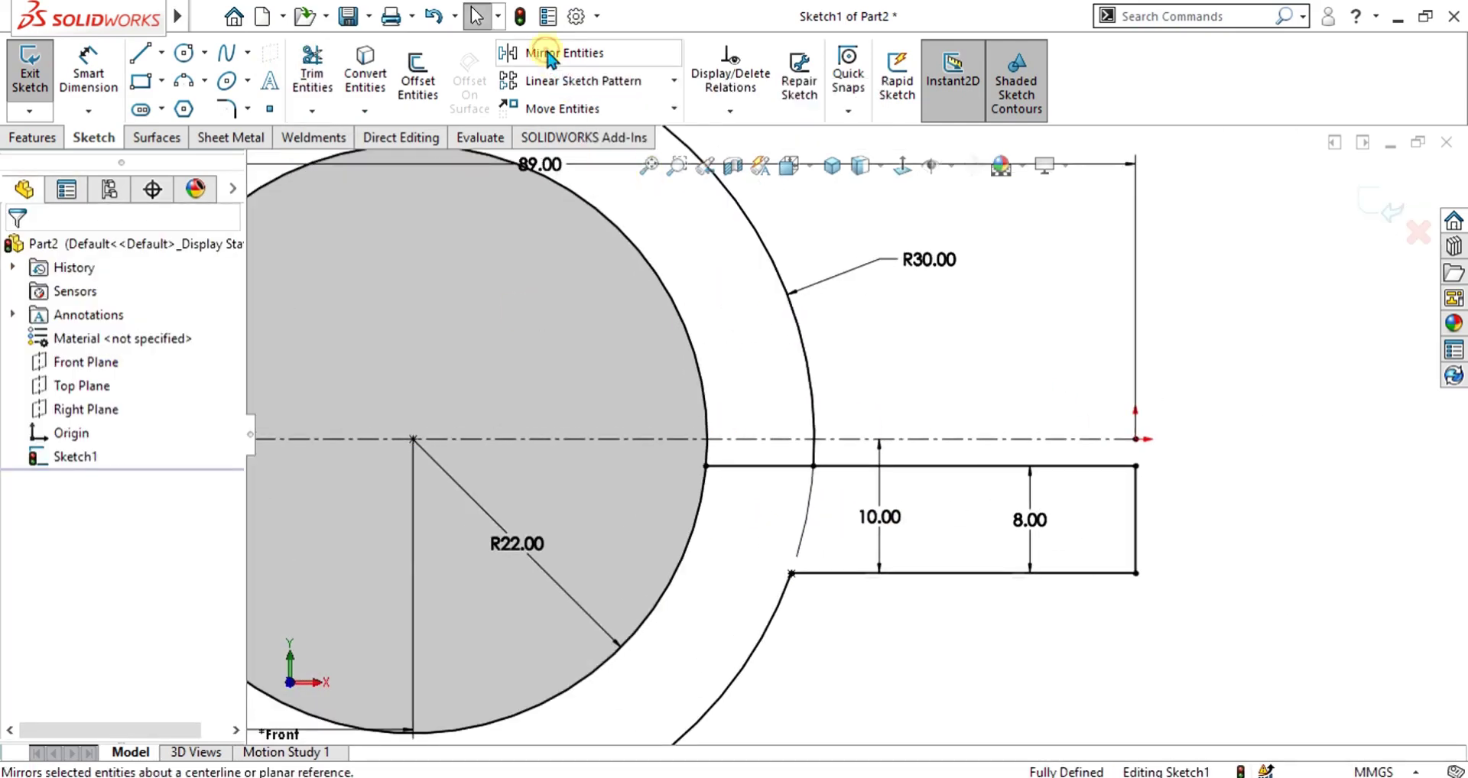
Mirror the lower flange's three lines about the horizontal centerline to create the upper flange.
{"action": "left_click", "coordinate": [549, 55]}
{"action": "scroll", "coordinate": [1035, 497], "scroll_direction": "up", "scroll_amount": 3}
{"action": "scroll", "coordinate": [950, 466], "scroll_direction": "down", "scroll_amount": 4}
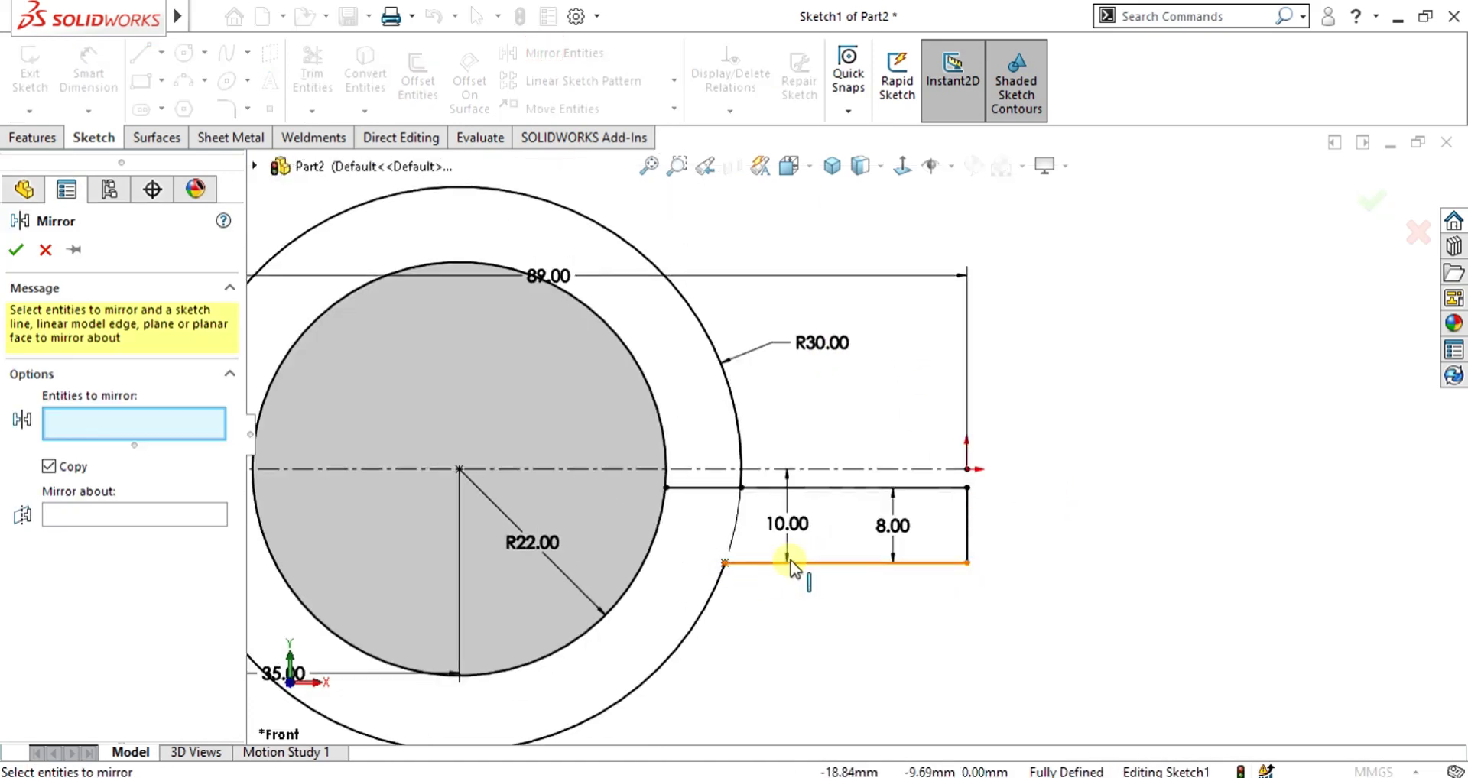
{"action": "left_click", "coordinate": [791, 562]}
{"action": "left_click", "coordinate": [967, 528]}
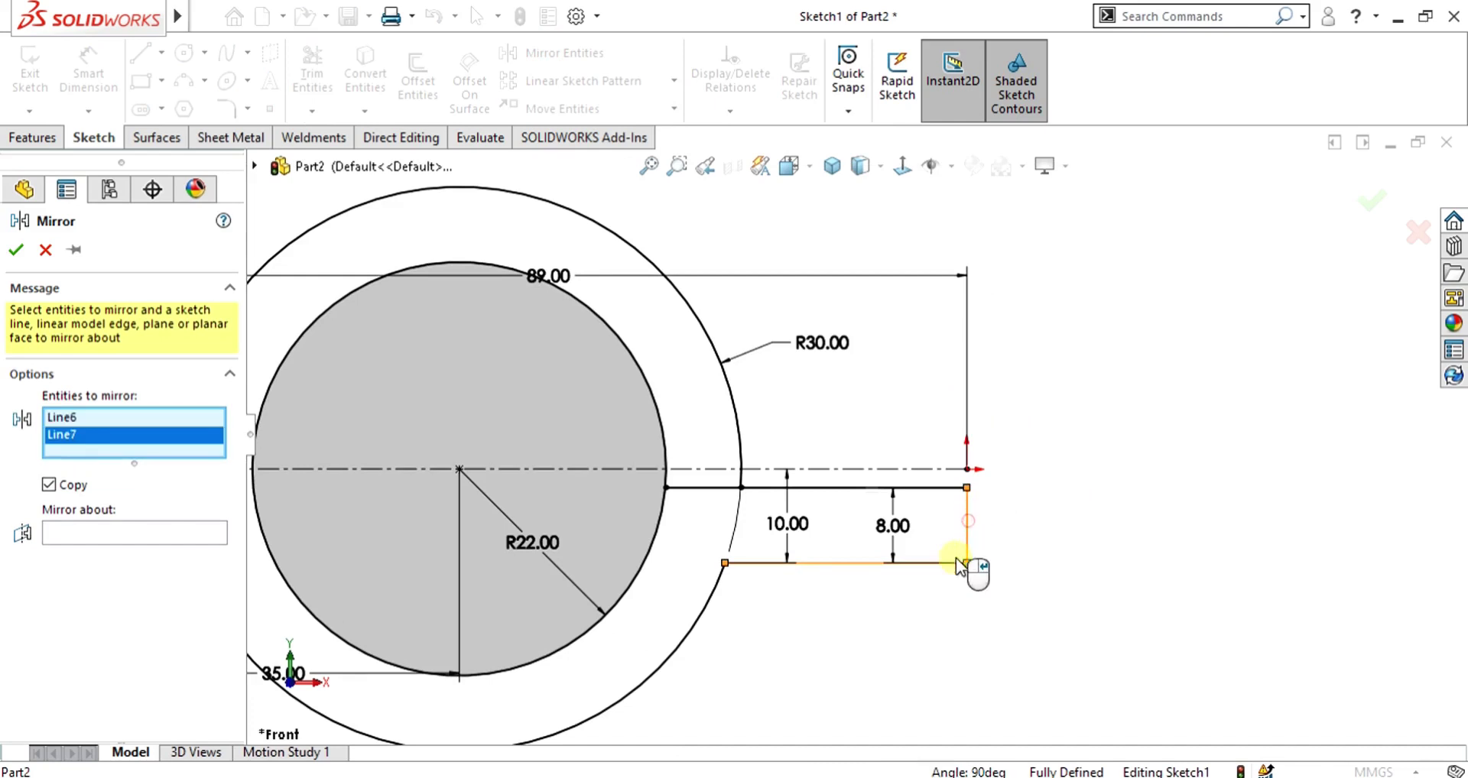
{"action": "left_click", "coordinate": [829, 487]}
{"action": "left_click", "coordinate": [136, 548]}
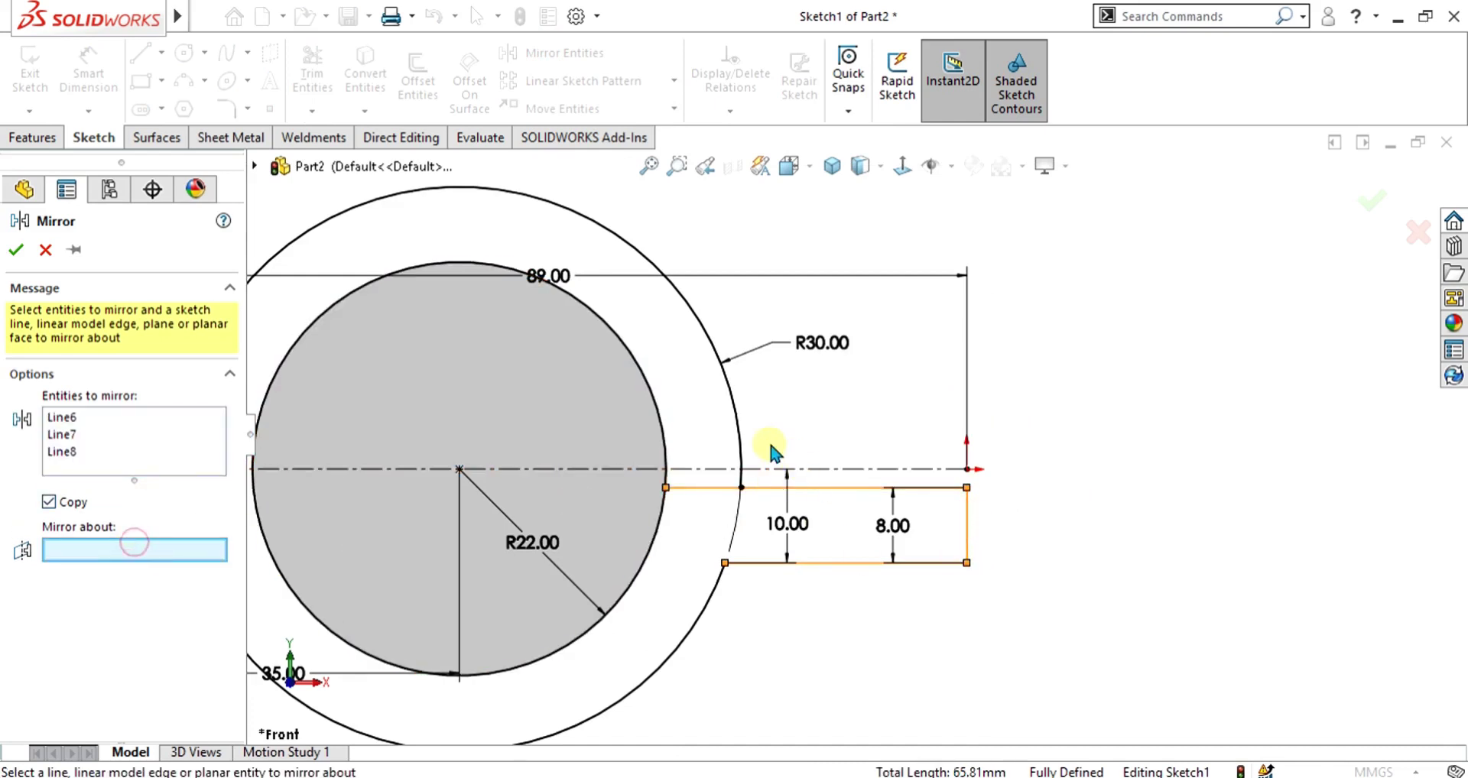
{"action": "left_click", "coordinate": [825, 468]}
{"action": "left_click", "coordinate": [14, 250]}
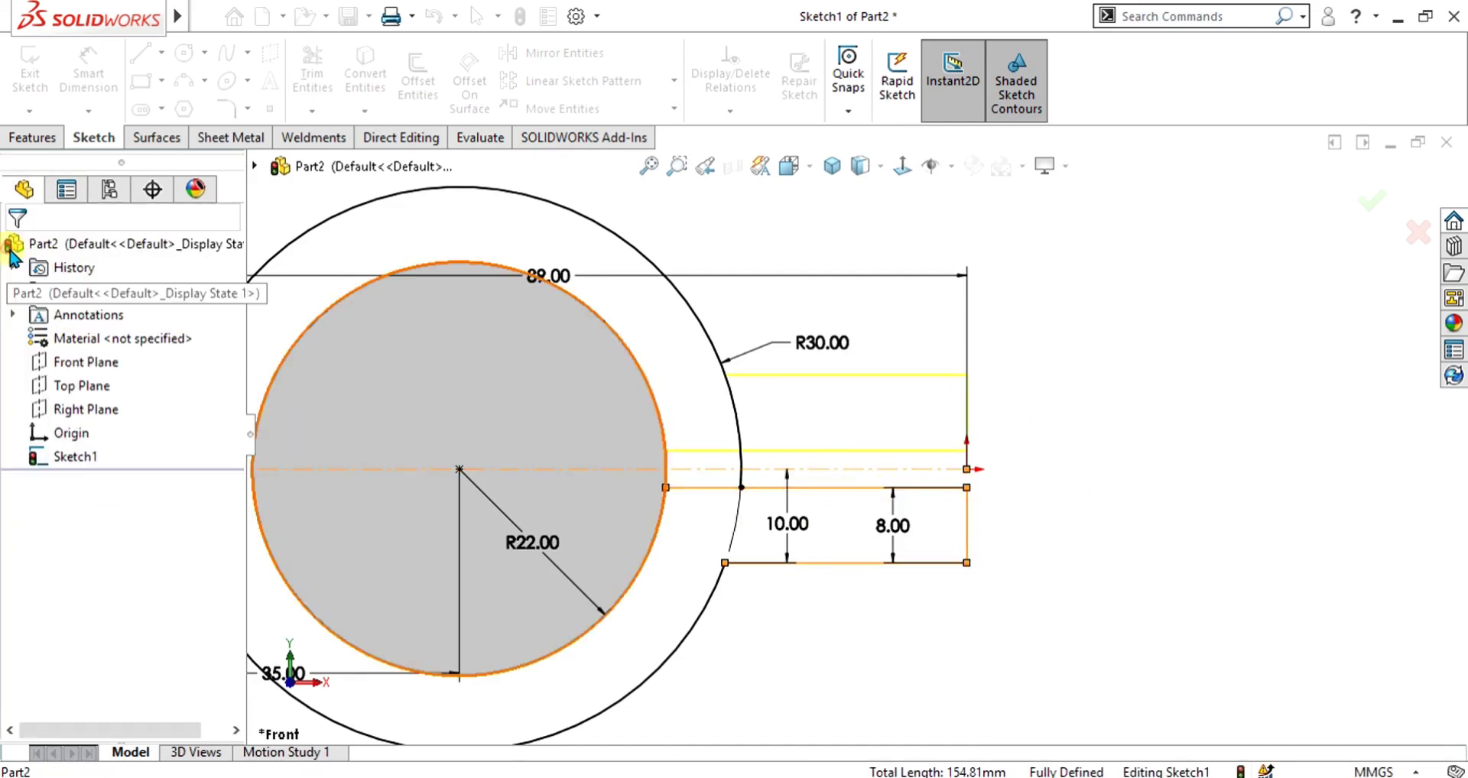
Trim the outer arc across the upper flange and gap, open the inner circle at the gap, and exit the sketch.
{"action": "left_click", "coordinate": [312, 77]}
{"action": "scroll", "coordinate": [711, 383], "scroll_direction": "down", "scroll_amount": 3}
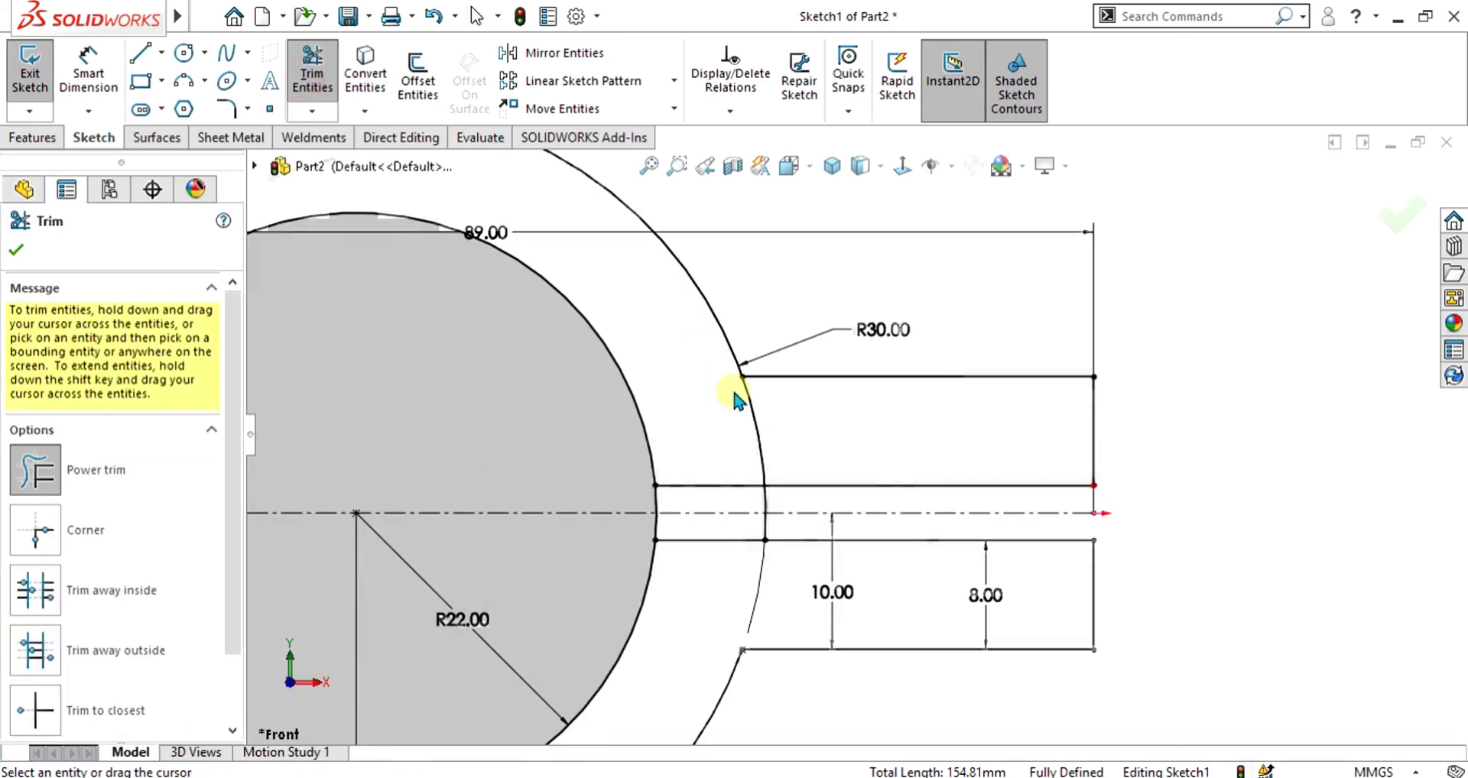
{"action": "scroll", "coordinate": [769, 500], "scroll_direction": "down", "scroll_amount": 2}
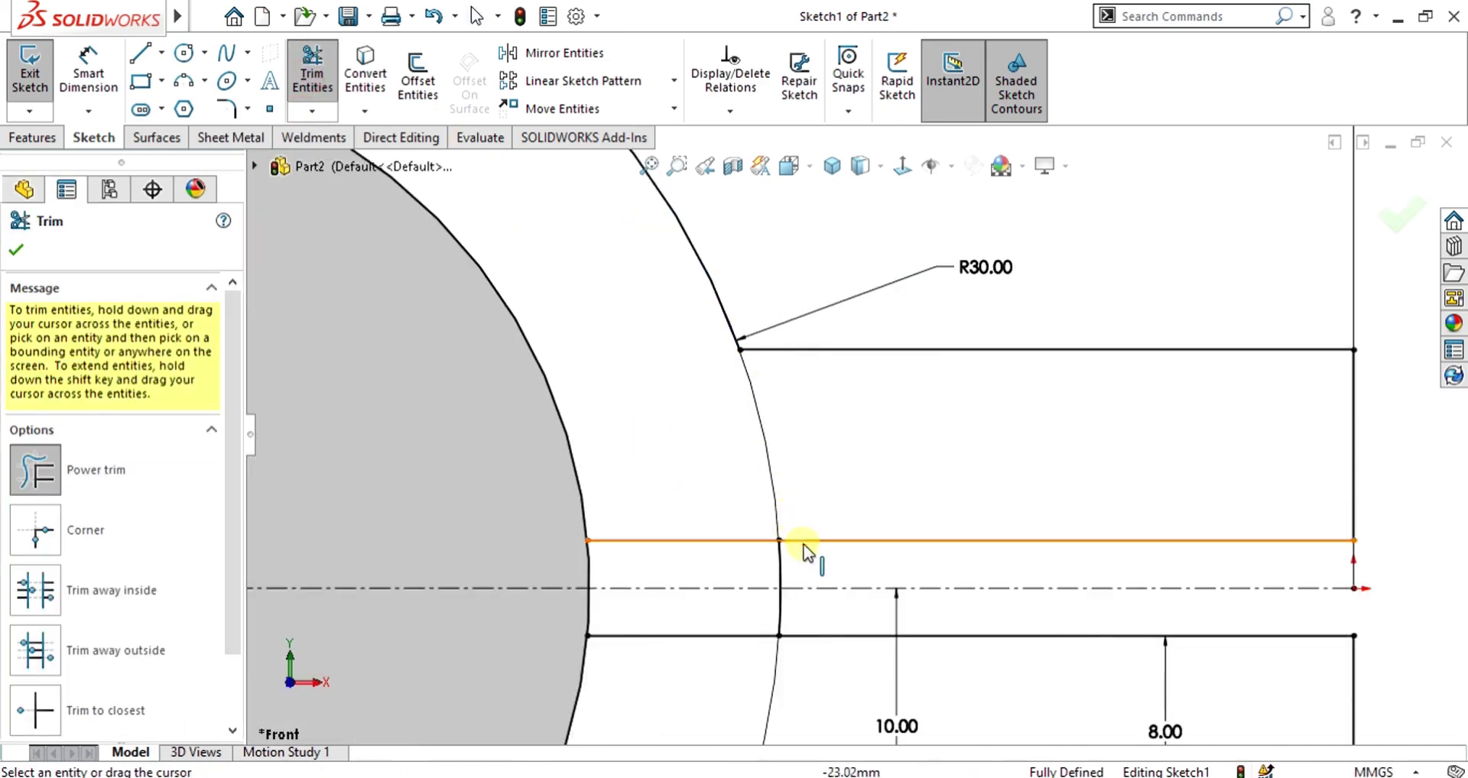
{"action": "mouse_move", "coordinate": [801, 604]}
{"action": "left_mouse_down"}
{"action": "mouse_move", "coordinate": [737, 609]}
{"action": "mouse_move", "coordinate": [618, 563]}
{"action": "mouse_move", "coordinate": [611, 622]}
{"action": "mouse_move", "coordinate": [570, 627]}
{"action": "left_mouse_up"}
{"action": "scroll", "coordinate": [765, 533], "scroll_direction": "up", "scroll_amount": 5}
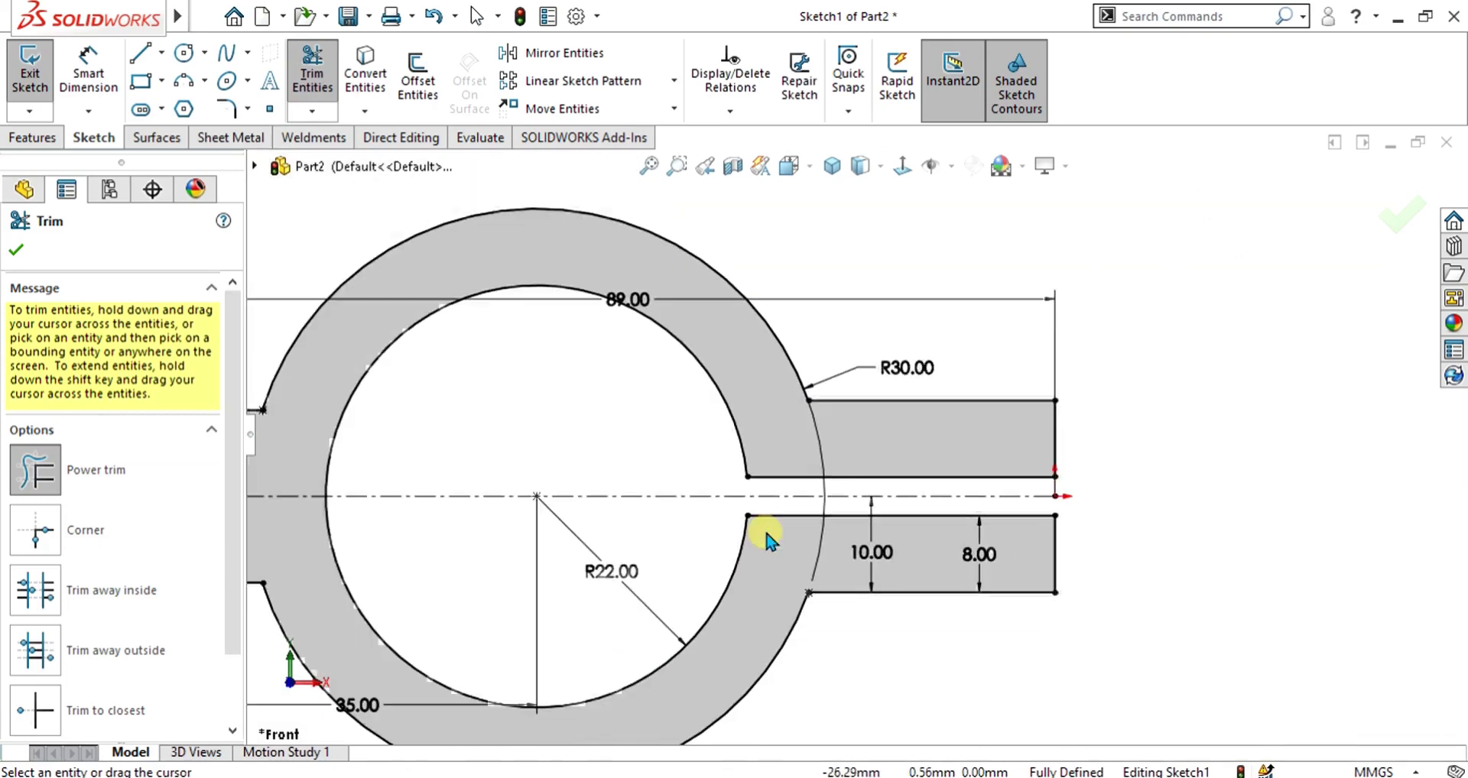
{"action": "scroll", "coordinate": [798, 428], "scroll_direction": "down", "scroll_amount": 3}
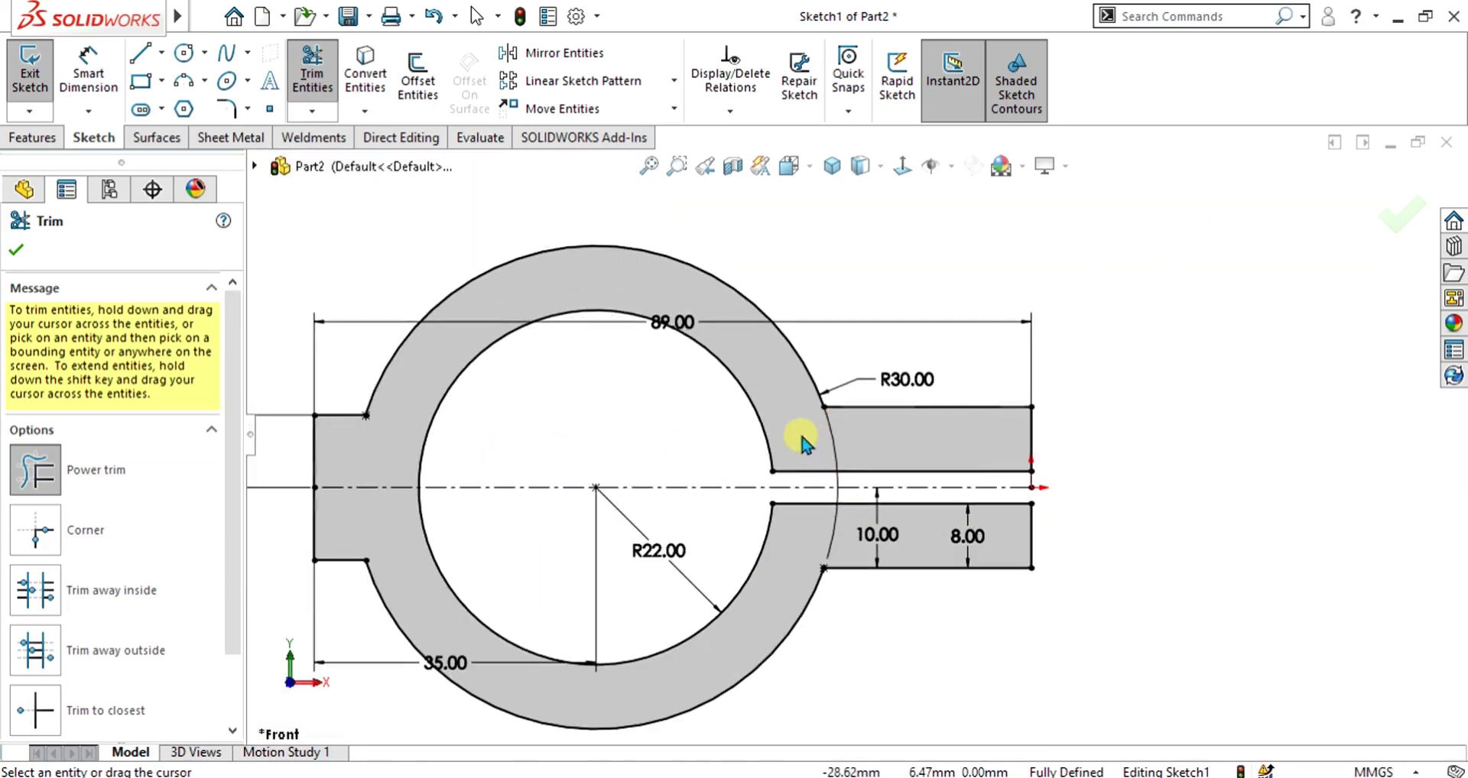
{"action": "scroll", "coordinate": [798, 428], "scroll_direction": "up", "scroll_amount": 3}
{"action": "scroll", "coordinate": [818, 440], "scroll_direction": "down", "scroll_amount": 2}
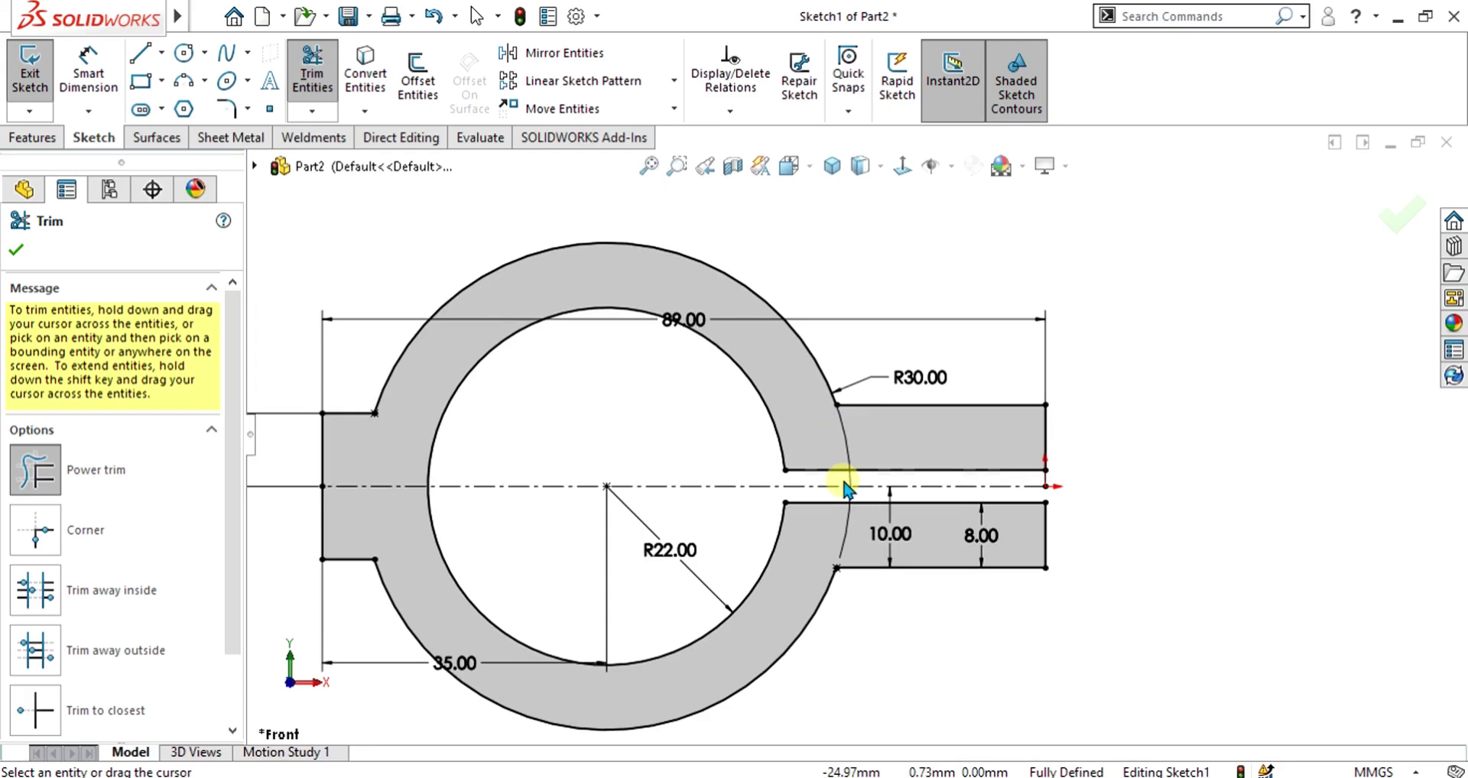
{"action": "mouse_move", "coordinate": [845, 488]}
{"action": "middle_mouse_down"}
{"action": "mouse_move", "coordinate": [741, 527]}
{"action": "mouse_move", "coordinate": [803, 328]}
{"action": "mouse_move", "coordinate": [845, 343]}
{"action": "mouse_move", "coordinate": [823, 406]}
{"action": "mouse_move", "coordinate": [992, 652]}
{"action": "middle_mouse_up"}
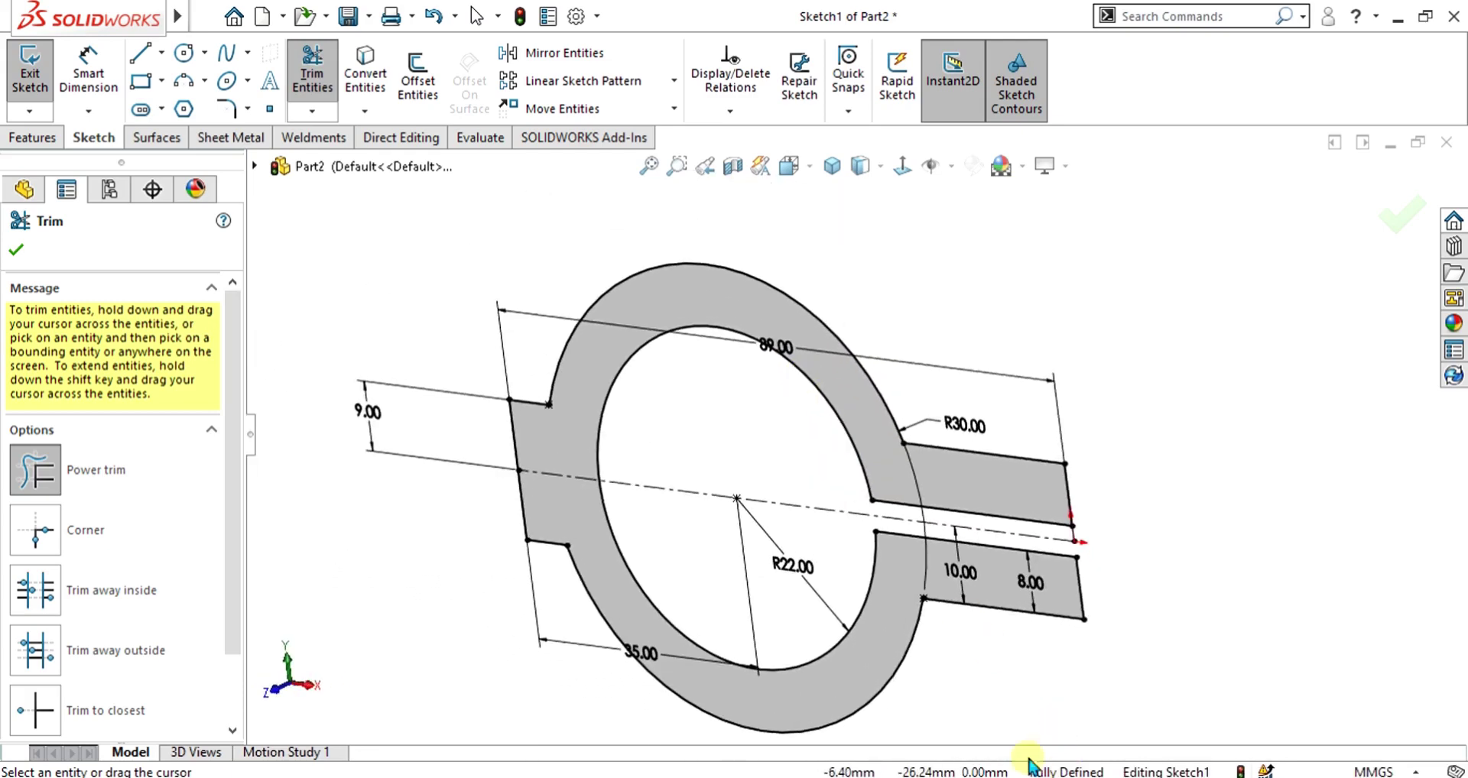
{"action": "left_click", "coordinate": [16, 249]}
{"action": "left_click", "coordinate": [35, 73]}
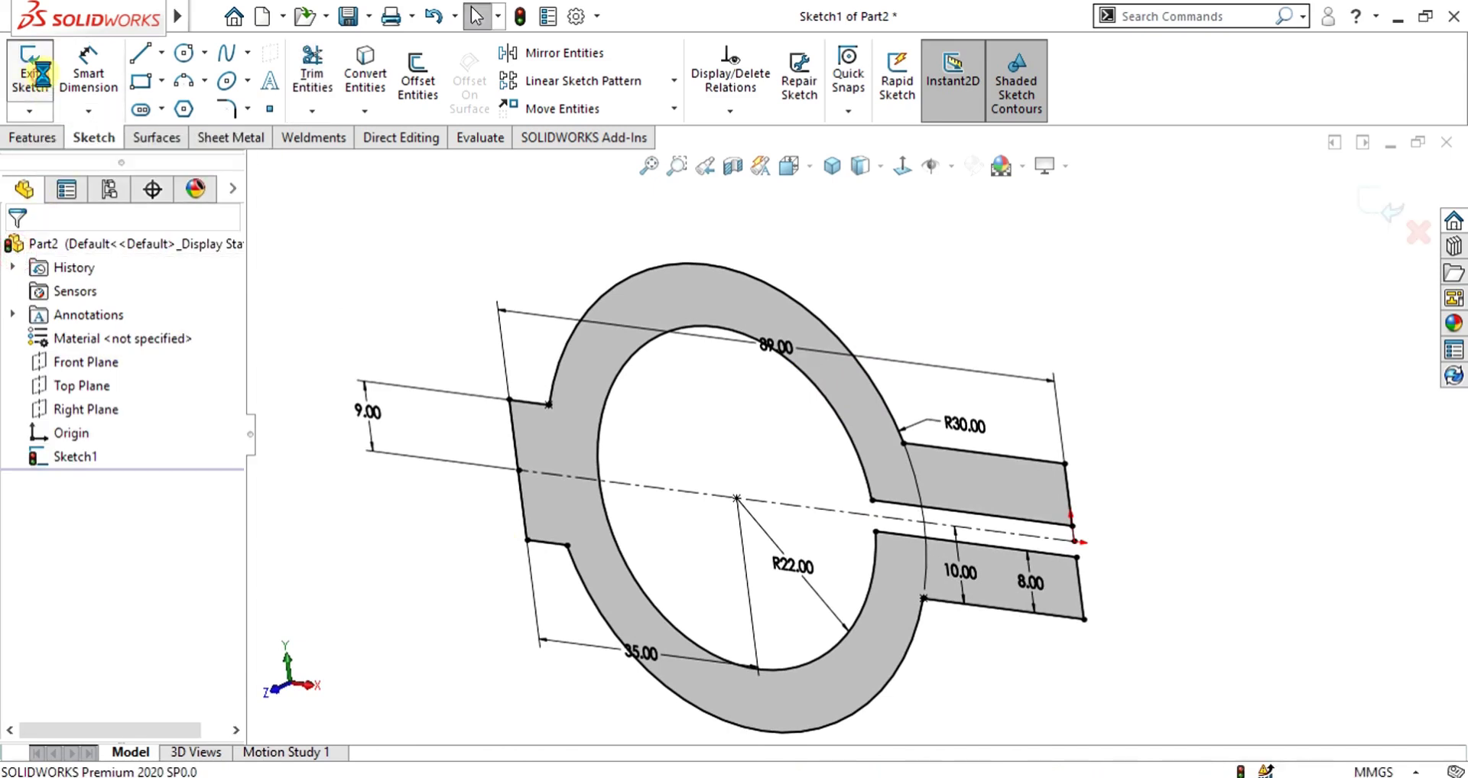
Start a boss extrusion of the clamp profile sketch with the Mid Plane end condition.
{"action": "mouse_move", "coordinate": [818, 472]}
{"action": "middle_mouse_down"}
{"action": "mouse_move", "coordinate": [996, 477]}
{"action": "mouse_move", "coordinate": [846, 409]}
{"action": "mouse_move", "coordinate": [989, 415]}
{"action": "mouse_move", "coordinate": [873, 493]}
{"action": "mouse_move", "coordinate": [865, 445]}
{"action": "mouse_move", "coordinate": [908, 474]}
{"action": "mouse_move", "coordinate": [878, 467]}
{"action": "middle_mouse_up"}
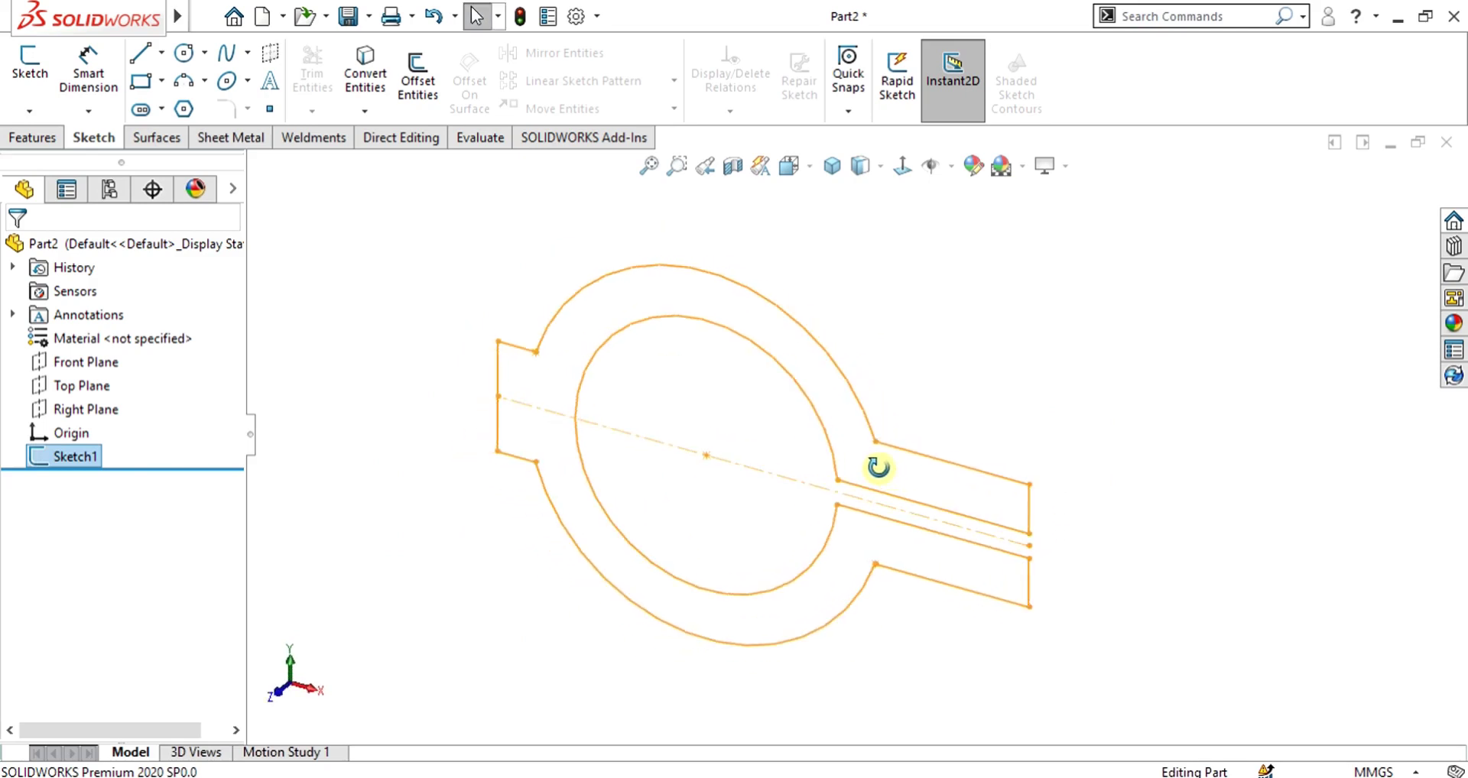
{"action": "left_click", "coordinate": [34, 143]}
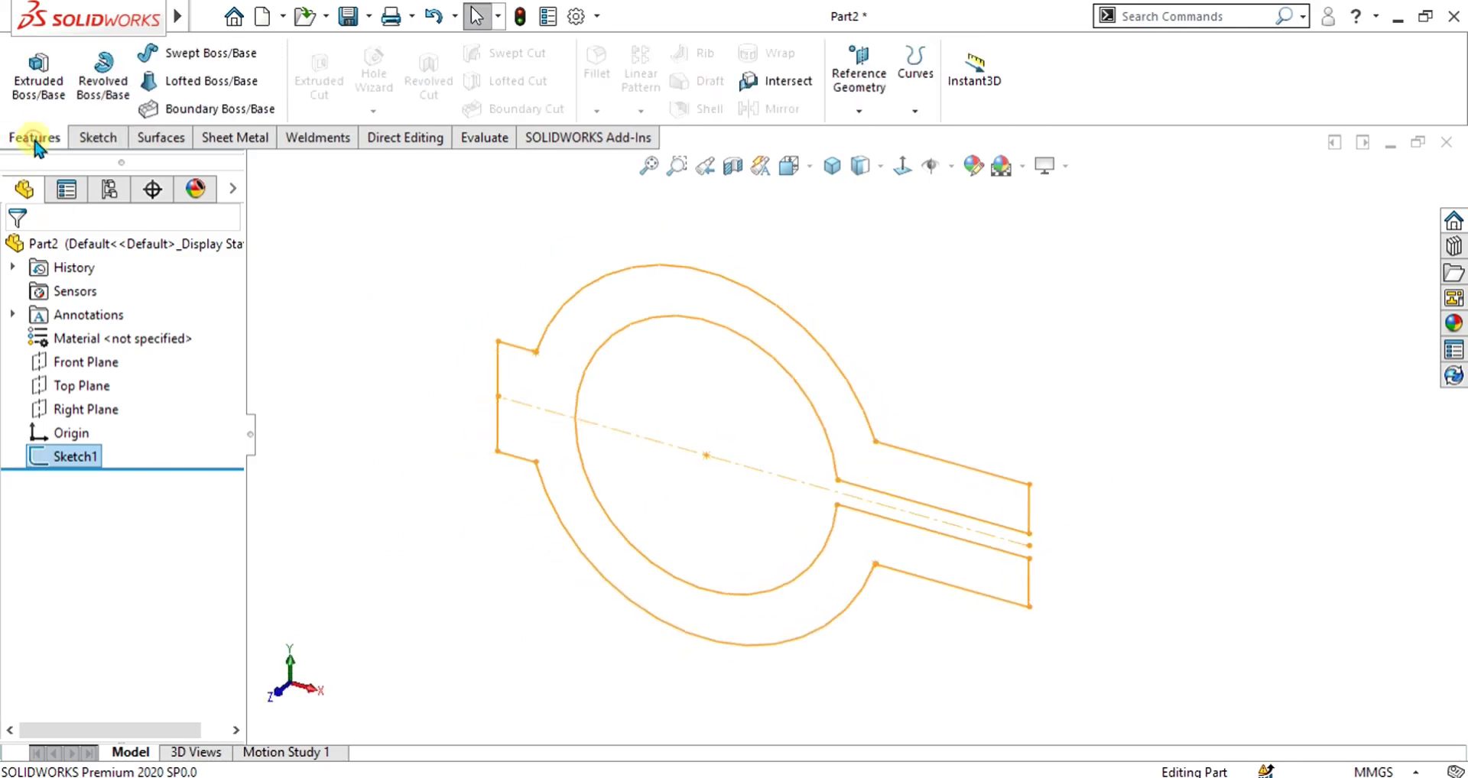
{"action": "left_click", "coordinate": [36, 90]}
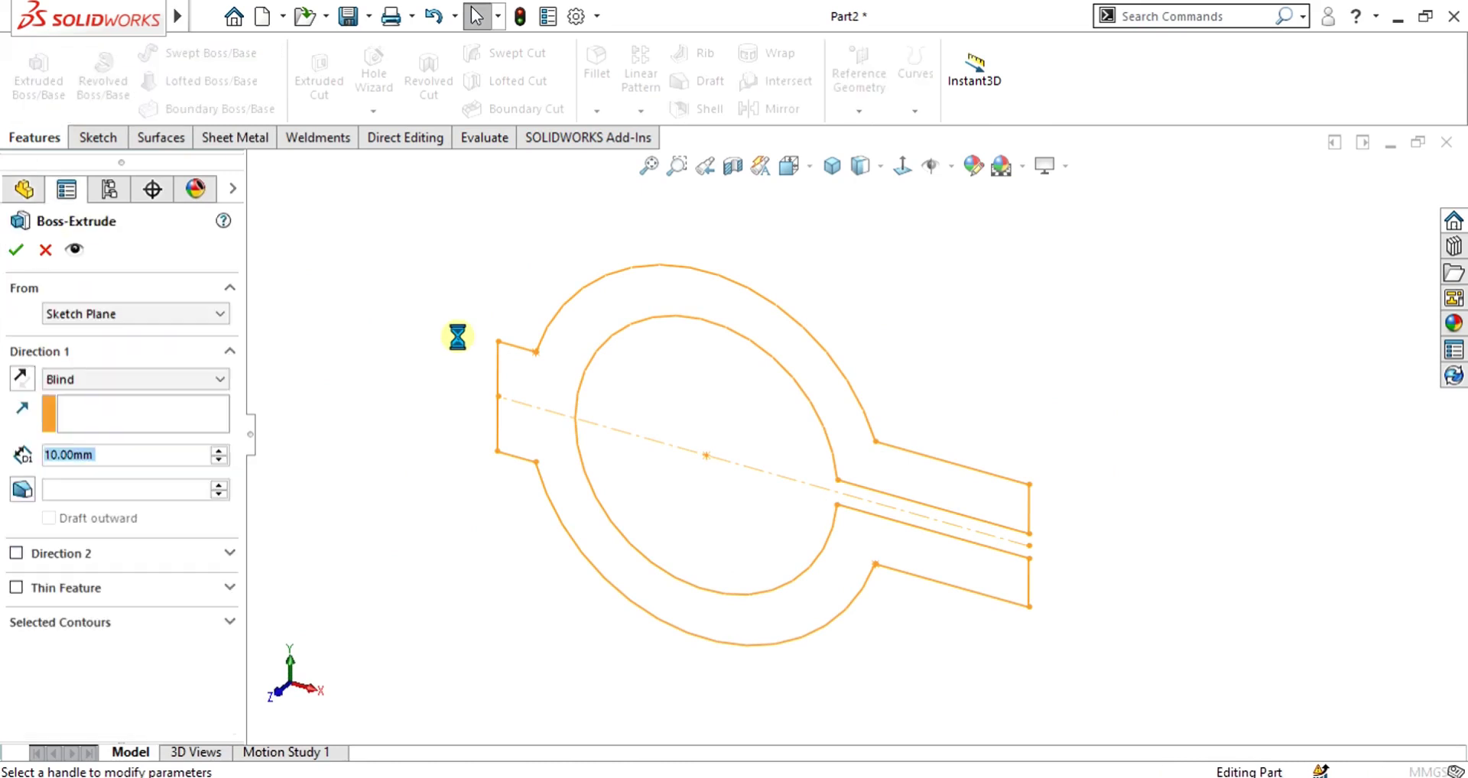
{"action": "left_click", "coordinate": [122, 381]}
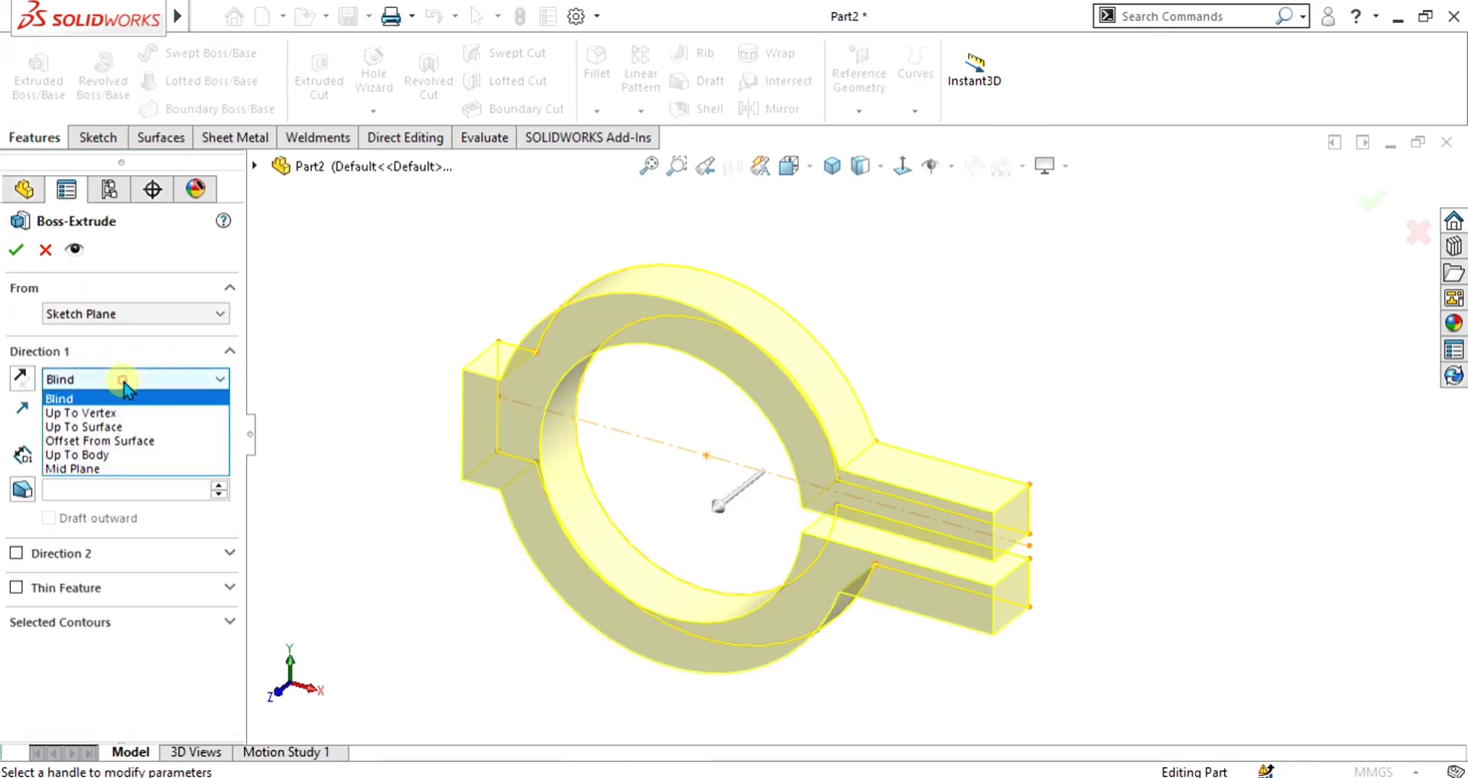
{"action": "left_click", "coordinate": [115, 469]}
Switch to the PDF drawing and check the clamp body's extrusion depth along the split flange.
{"action": "left_click", "coordinate": [1055, 777]}
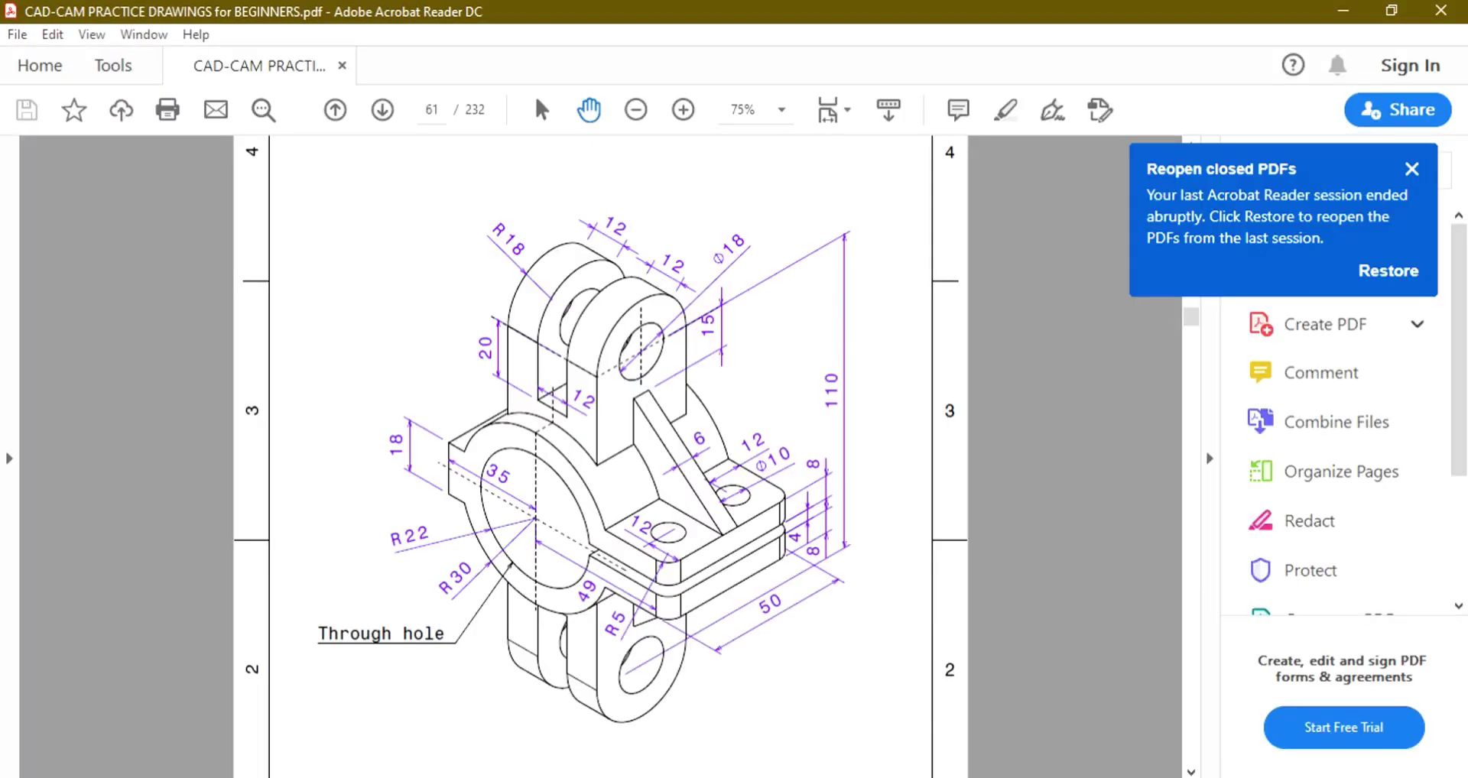
{"action": "left_click_drag", "start_coordinate": [743, 610], "coordinate": [792, 597]}
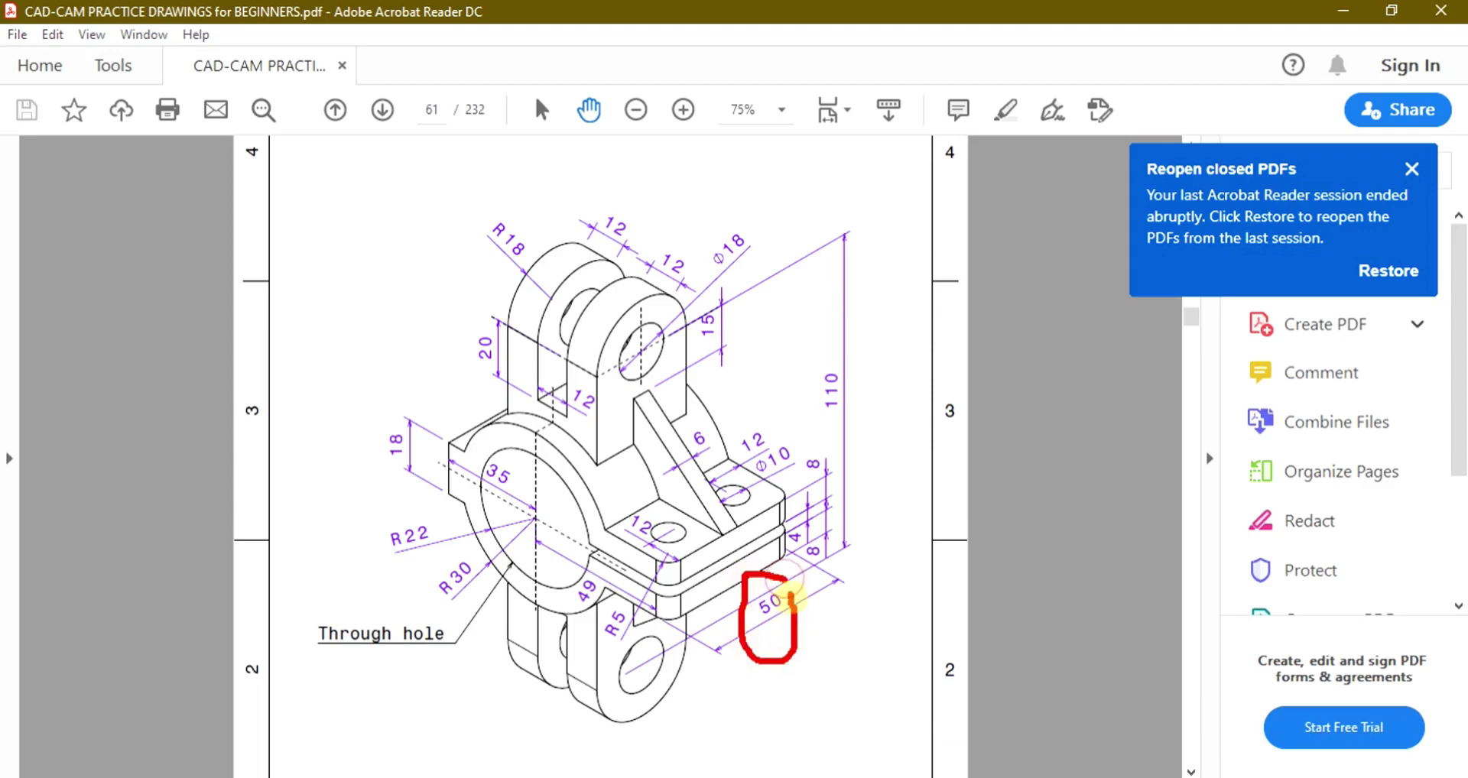
{"action": "key", "text": "Escape"}
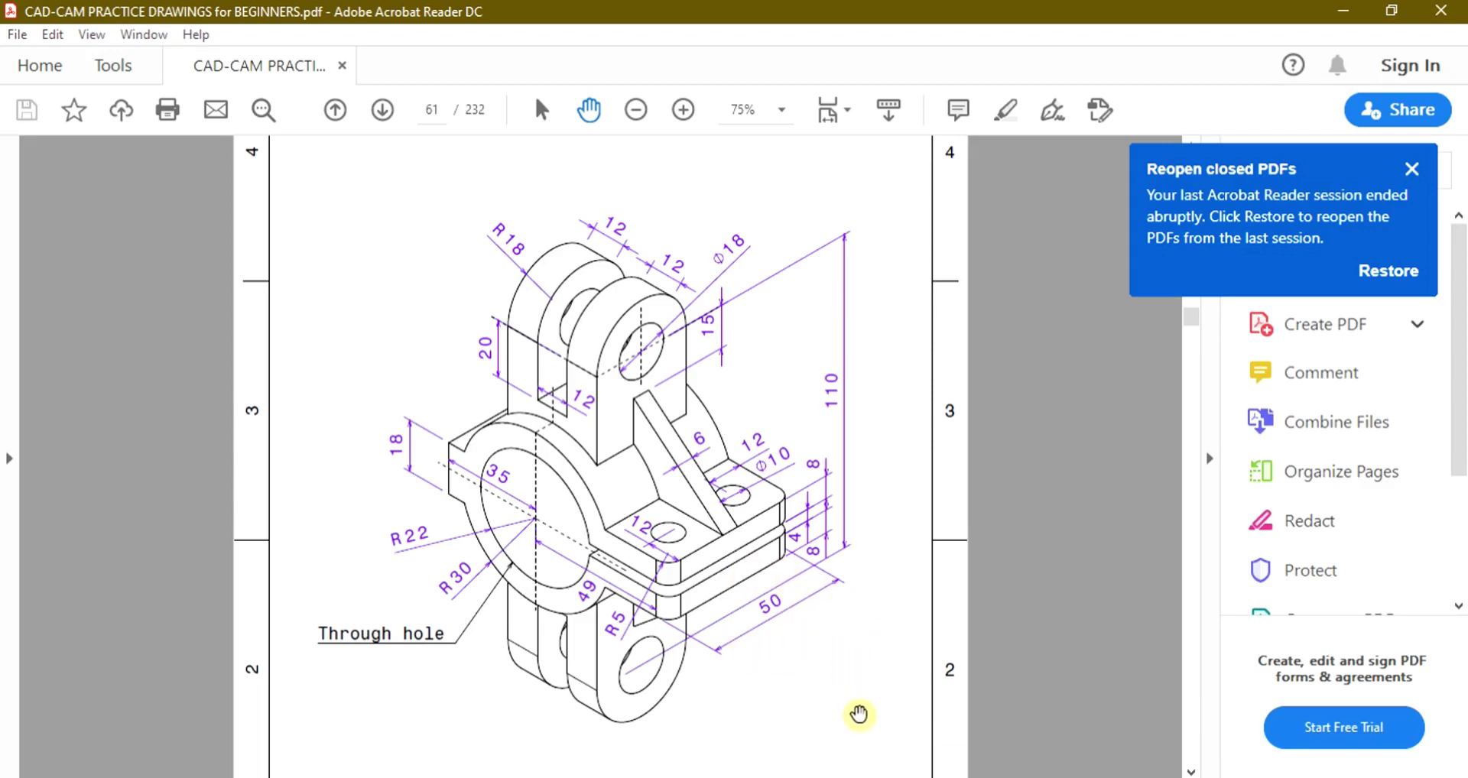
Return to Part2 in SOLIDWORKS, set the mid-plane extrusion depth to 50 mm and create the clamp body.
{"action": "mouse_move", "coordinate": [762, 777]}
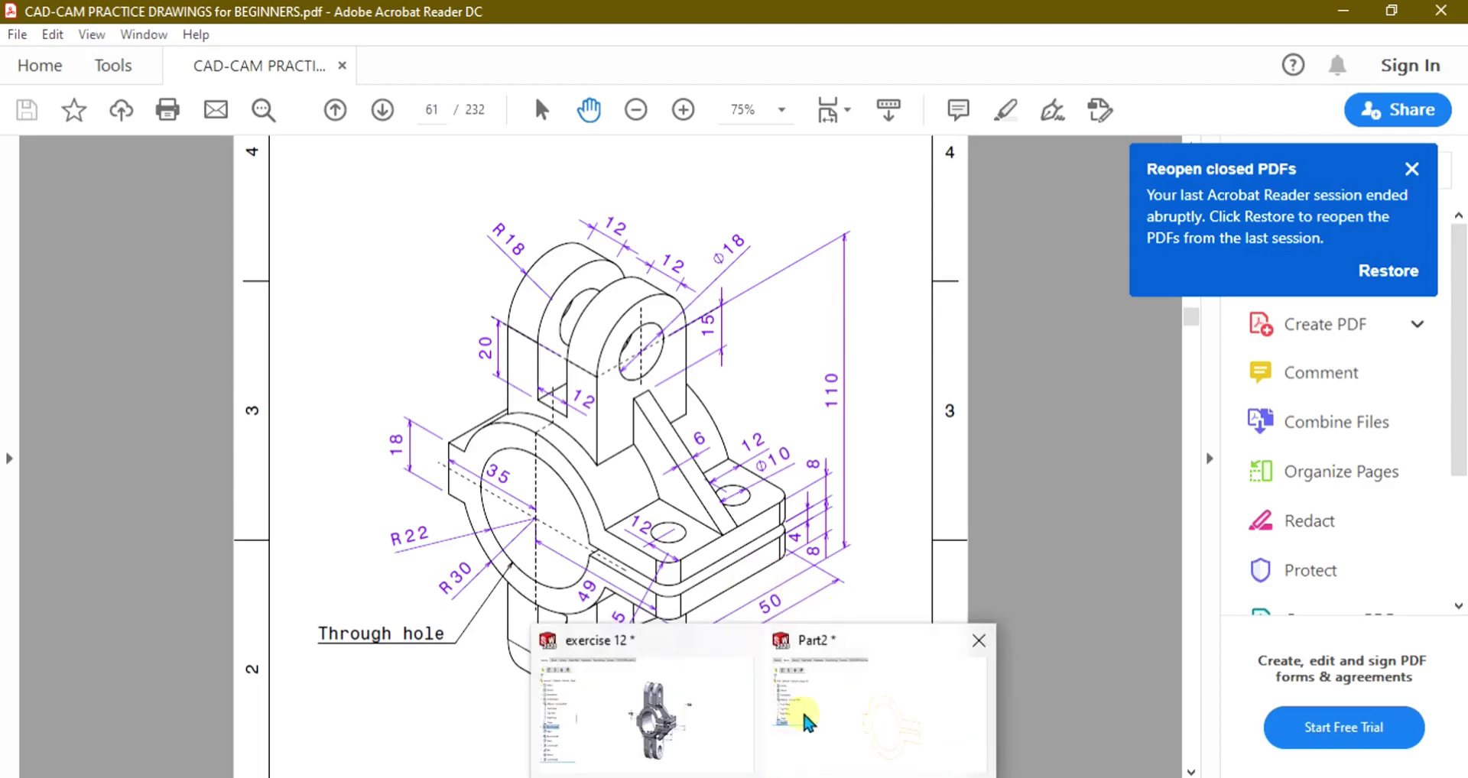
{"action": "left_click", "coordinate": [848, 710]}
{"action": "left_click", "coordinate": [97, 459]}
{"action": "double_click", "coordinate": [101, 457]}
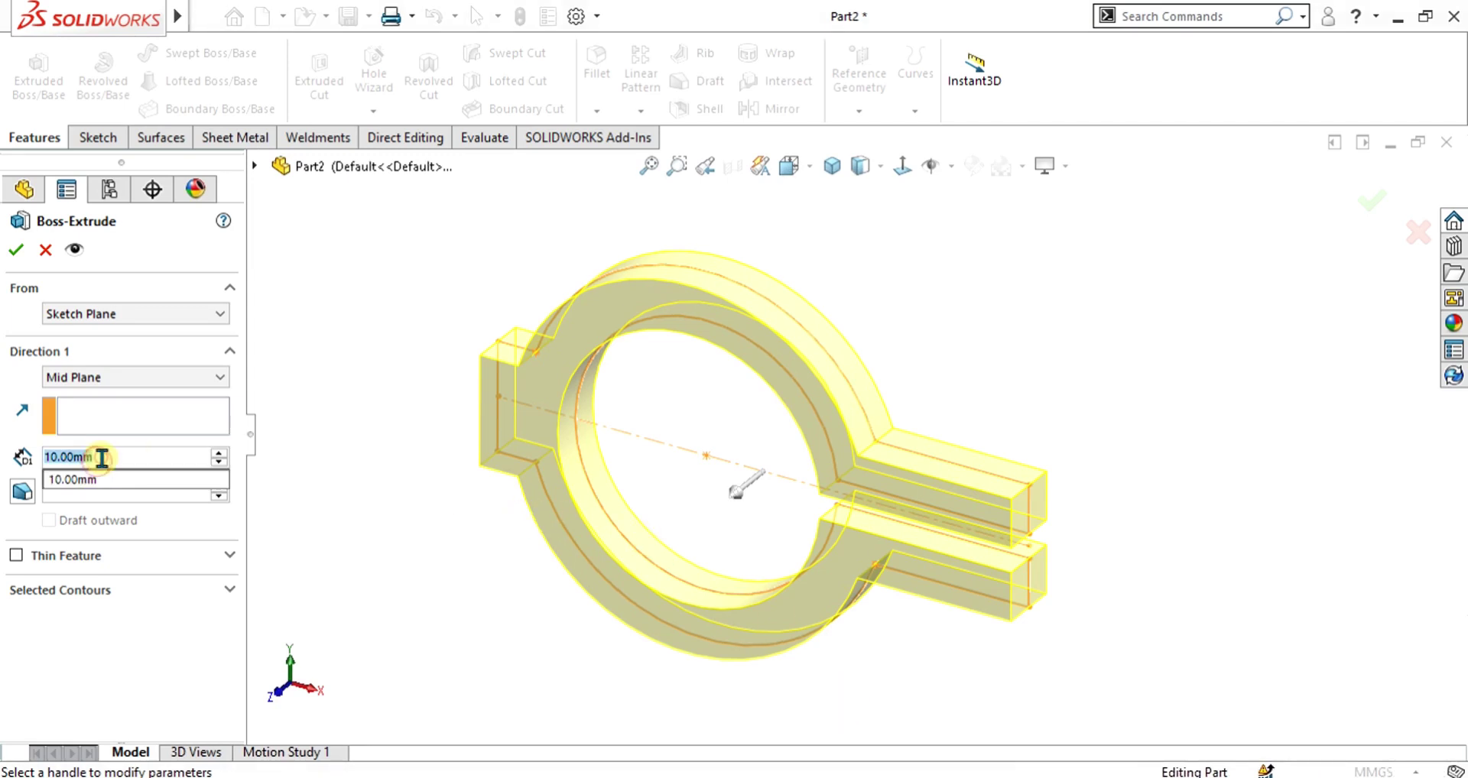
{"action": "type", "text": "50"}
{"action": "key", "text": "Return"}
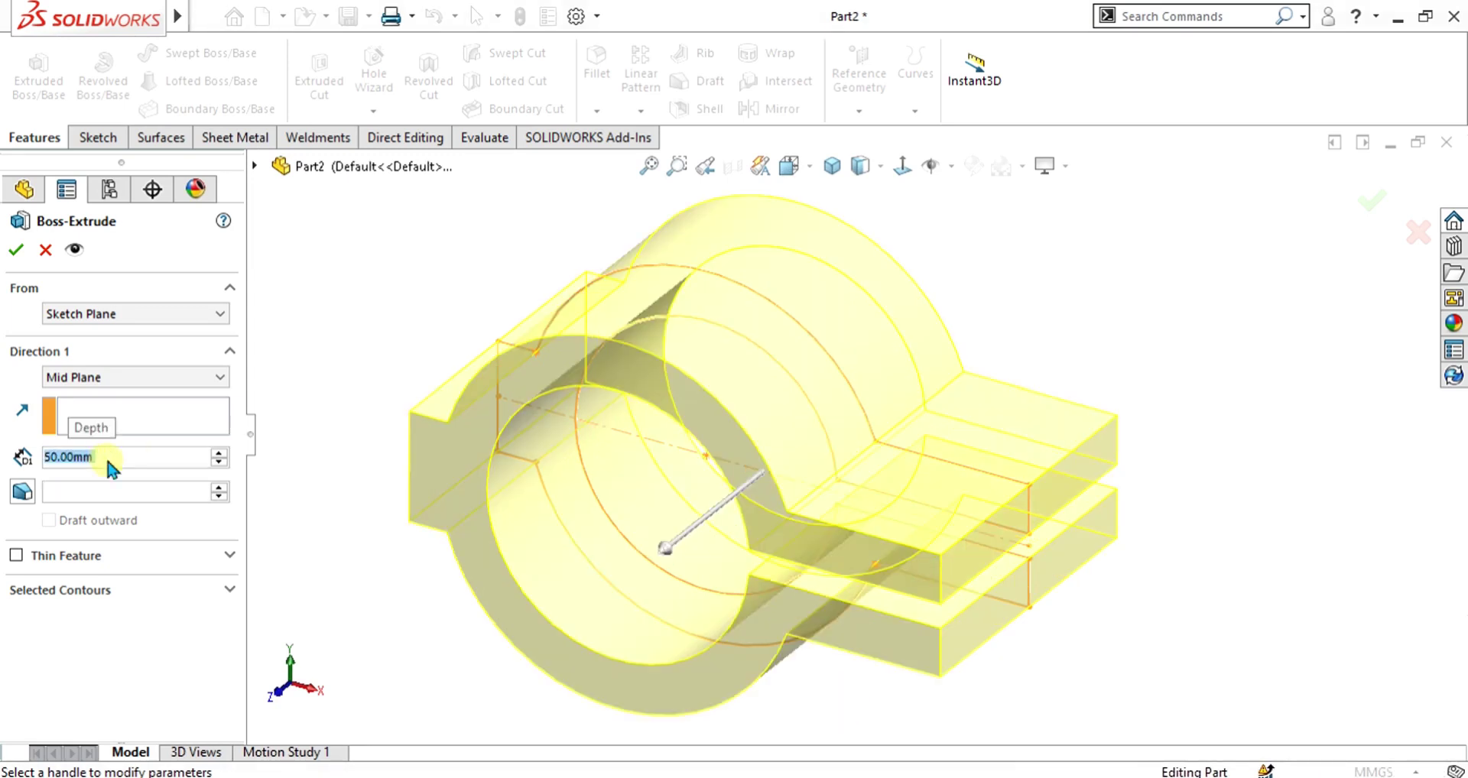
{"action": "left_click", "coordinate": [13, 249]}
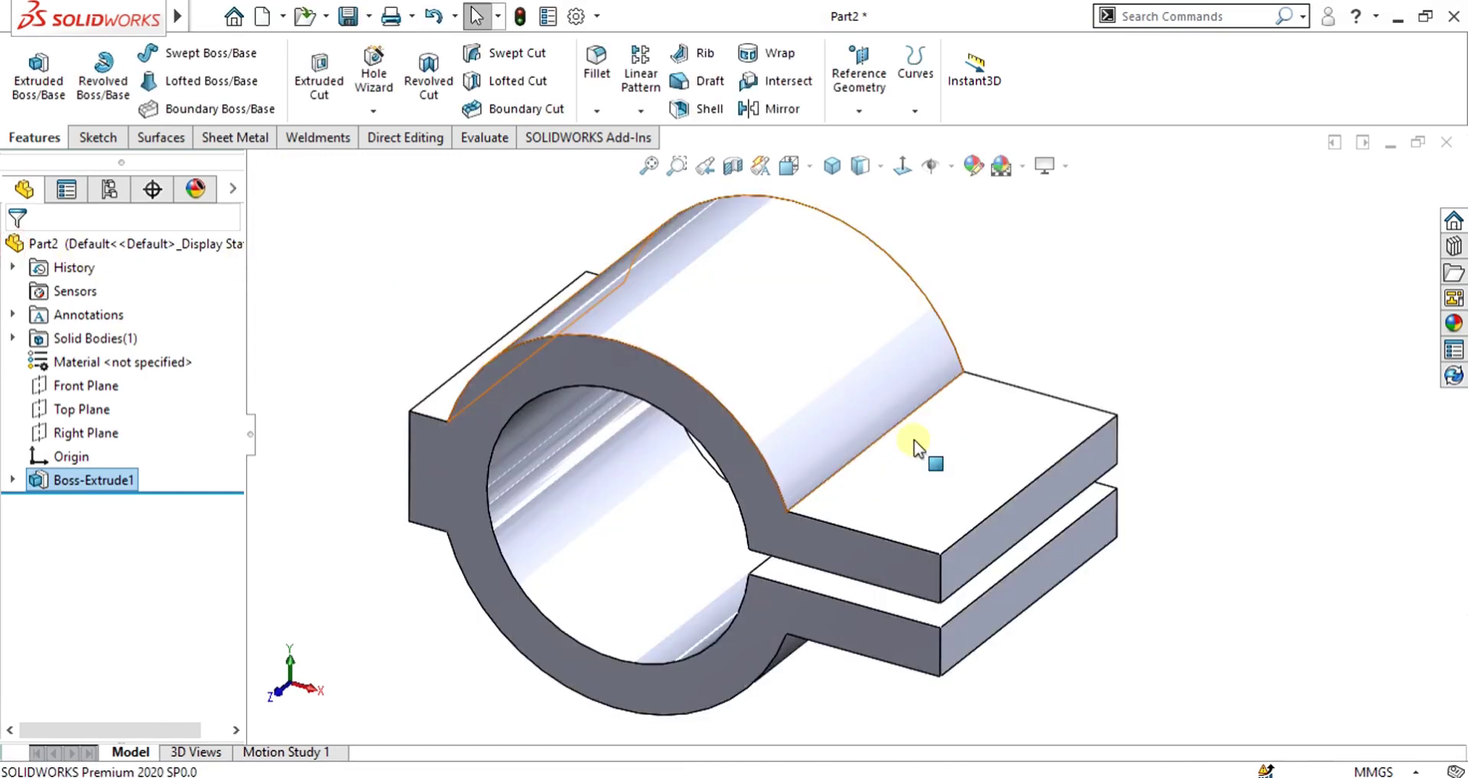
Switch to the PDF drawing and check the upper fork lug's widths, overall height and hole-centre distance from the clamp axis.
{"action": "scroll", "coordinate": [917, 444], "scroll_direction": "up", "scroll_amount": 3}
{"action": "scroll", "coordinate": [918, 430], "scroll_direction": "down", "scroll_amount": 1}
{"action": "middle_click_drag", "start_coordinate": [871, 457], "coordinate": [916, 382]}
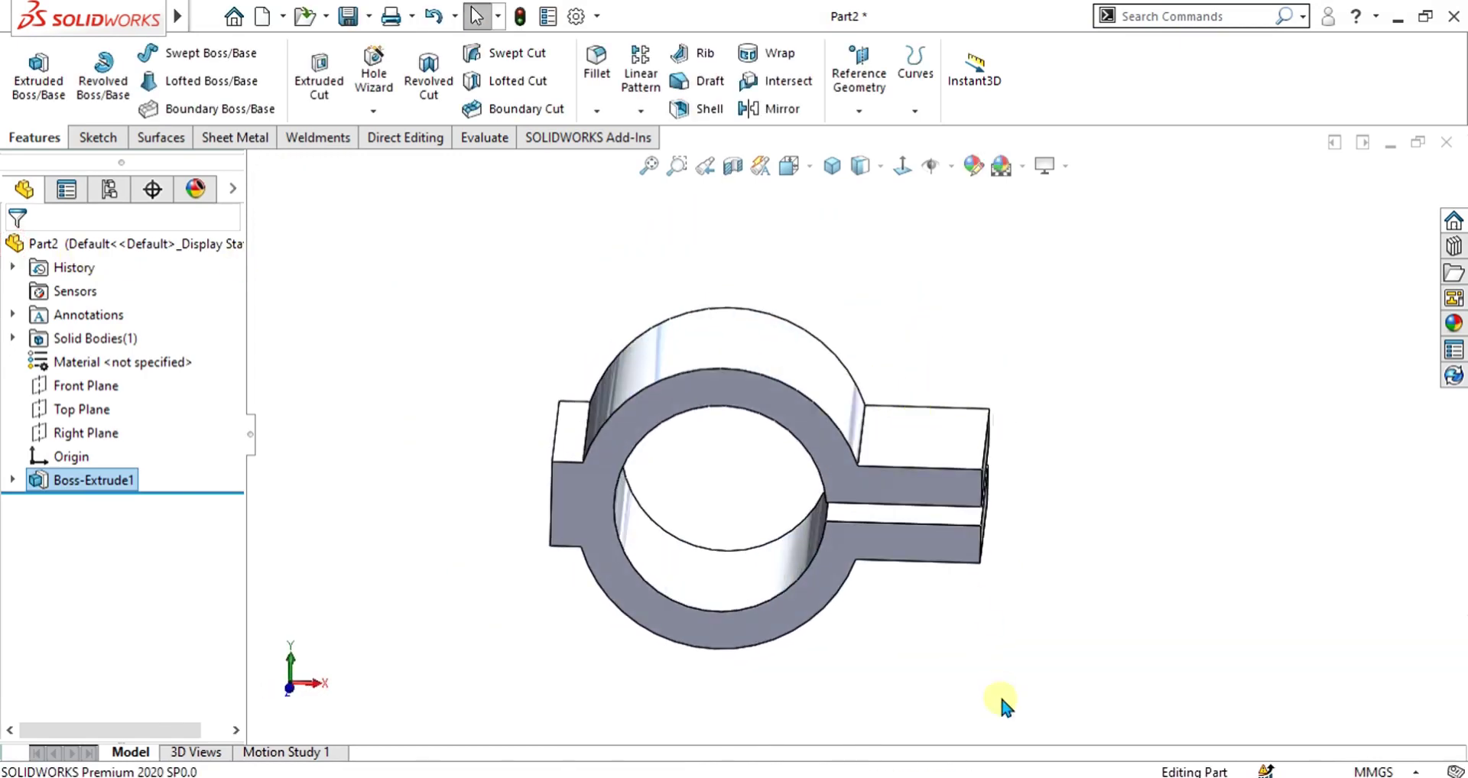
{"action": "mouse_move", "coordinate": [971, 773]}
{"action": "left_click", "coordinate": [951, 745]}
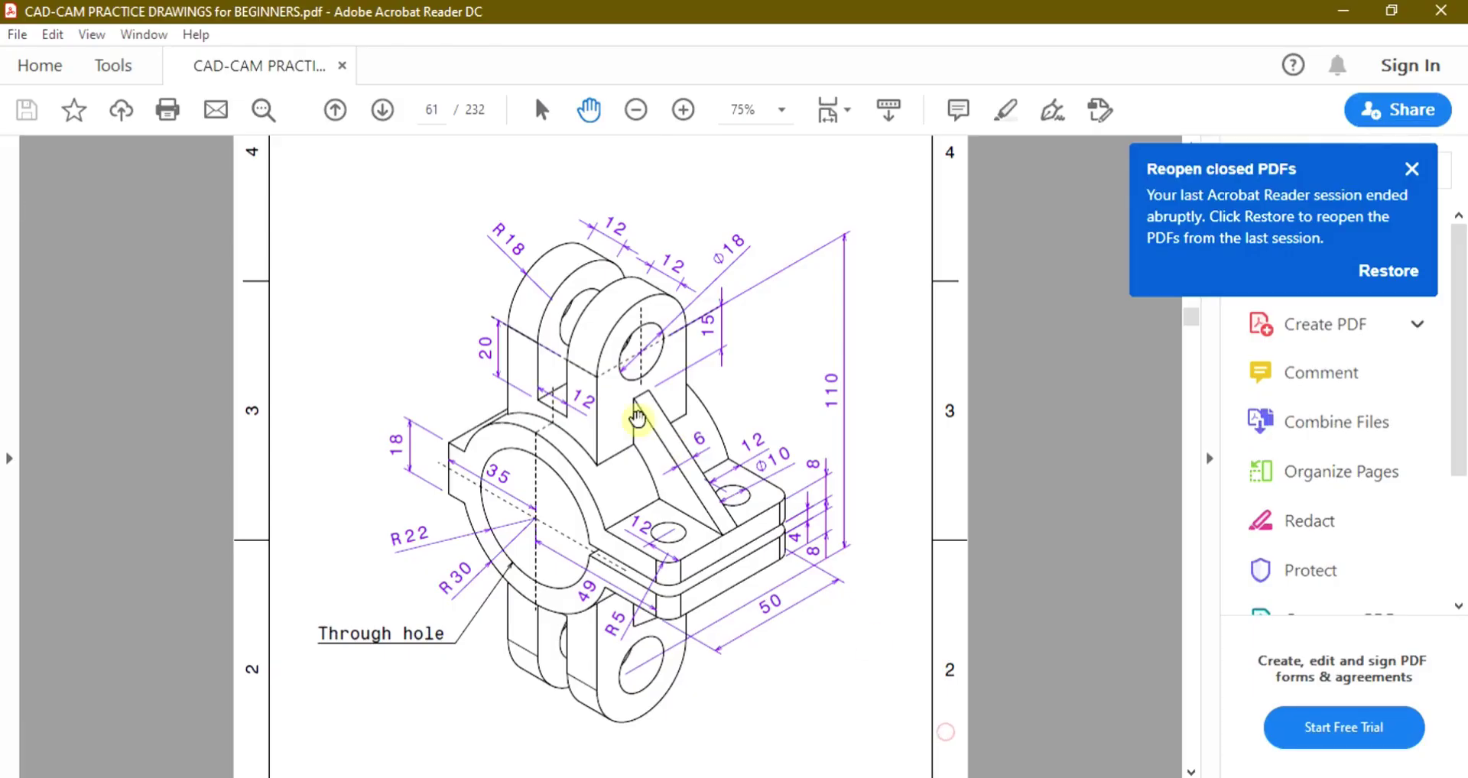
{"action": "mouse_move", "coordinate": [616, 239]}
{"action": "left_mouse_down"}
{"action": "mouse_move", "coordinate": [498, 327]}
{"action": "mouse_move", "coordinate": [582, 263]}
{"action": "left_mouse_up"}
{"action": "key", "text": "Escape"}
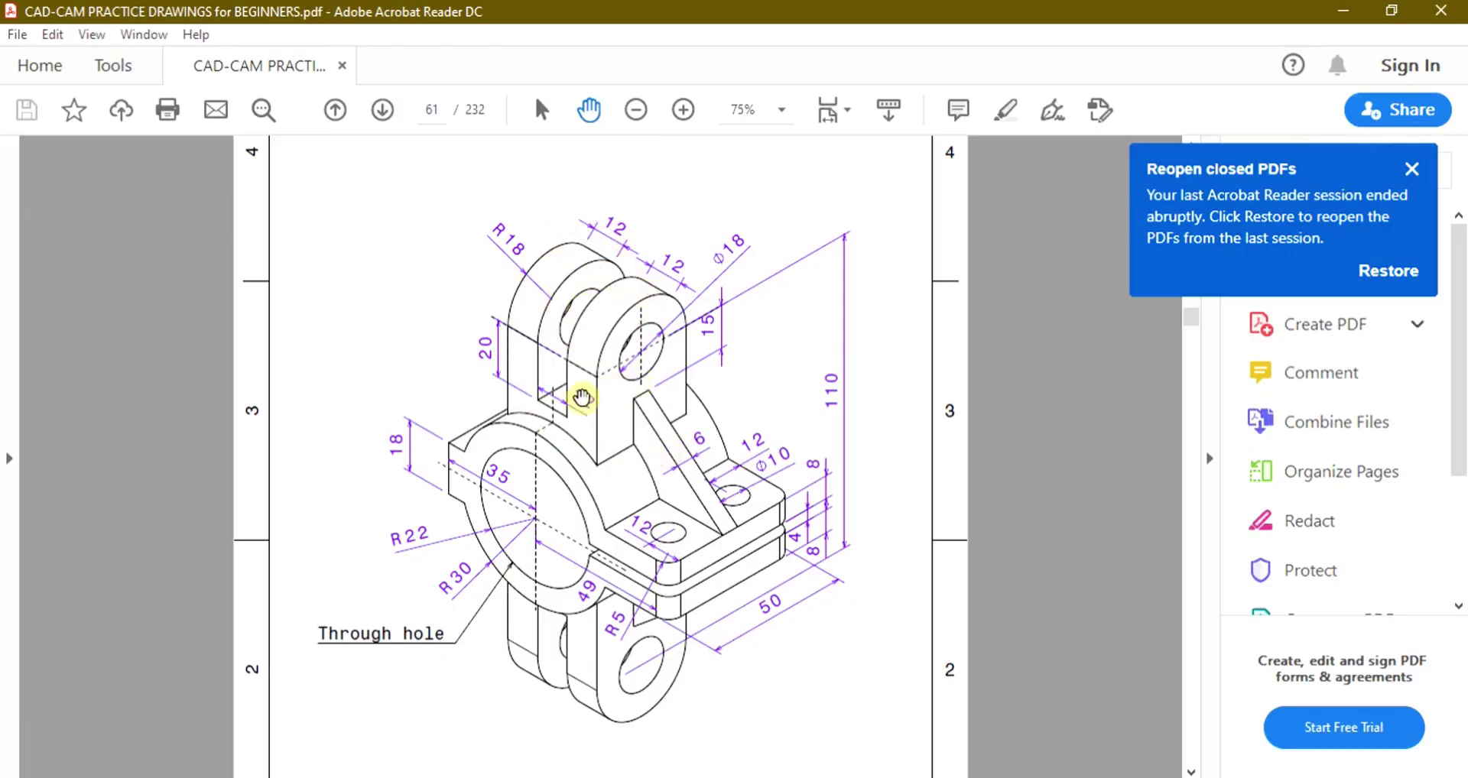
{"action": "left_click_drag", "start_coordinate": [503, 414], "coordinate": [501, 320]}
{"action": "key", "text": "Escape"}
{"action": "left_click_drag", "start_coordinate": [846, 239], "coordinate": [859, 549]}
{"action": "key", "text": "Escape"}
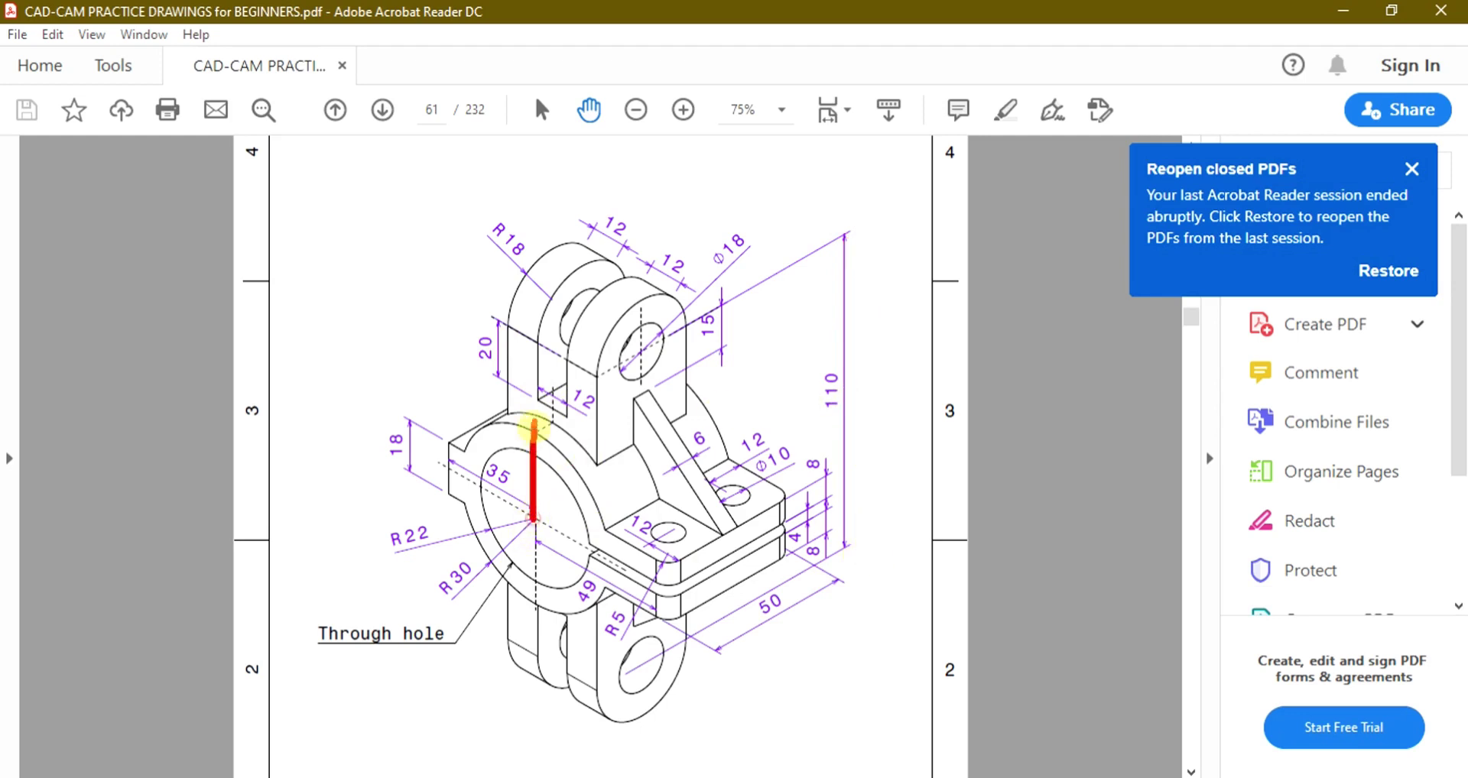
{"action": "left_click_drag", "start_coordinate": [533, 422], "coordinate": [552, 289]}
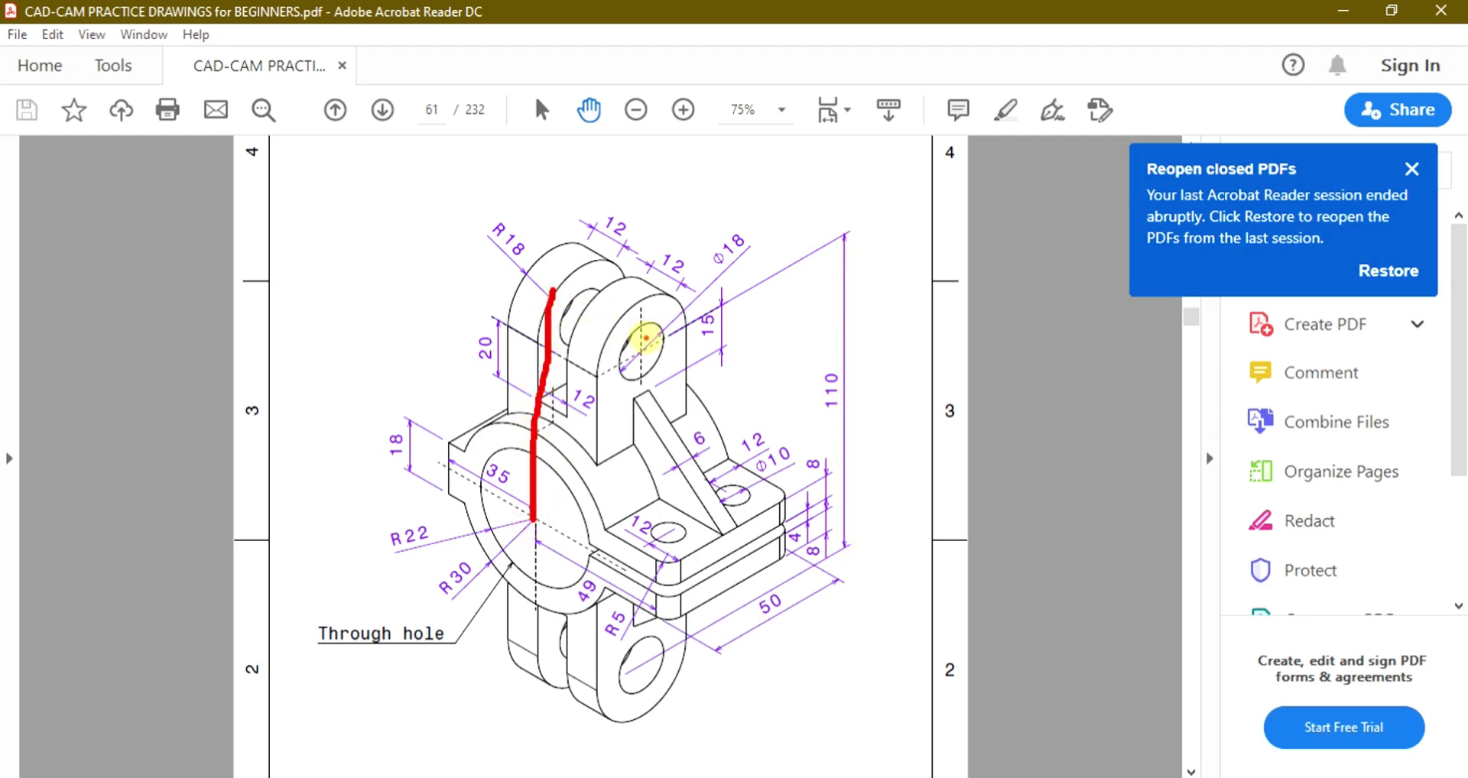
{"action": "key", "text": "Escape"}
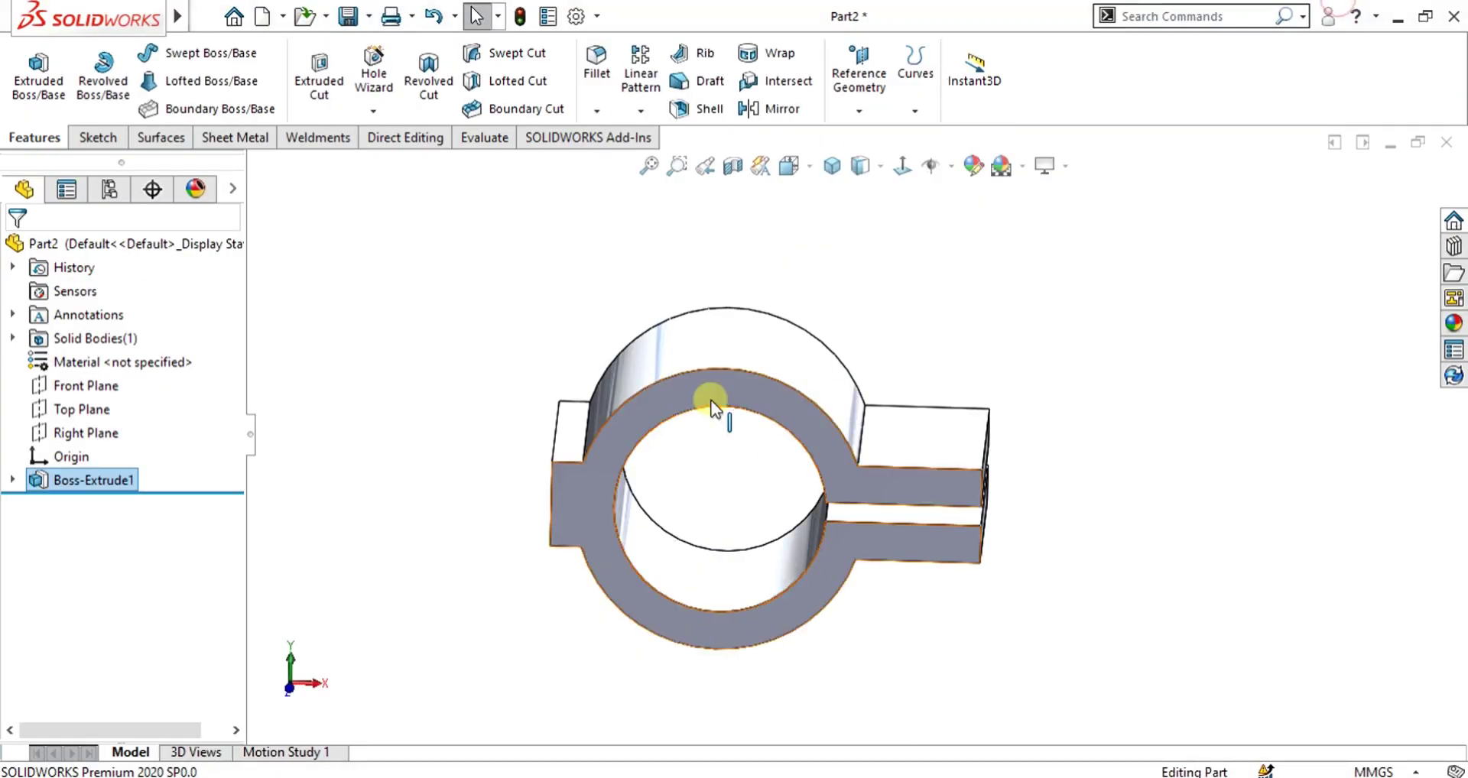
Start a new sketch on the Front Plane through the middle of the clamp body.
{"action": "left_click", "coordinate": [708, 390]}
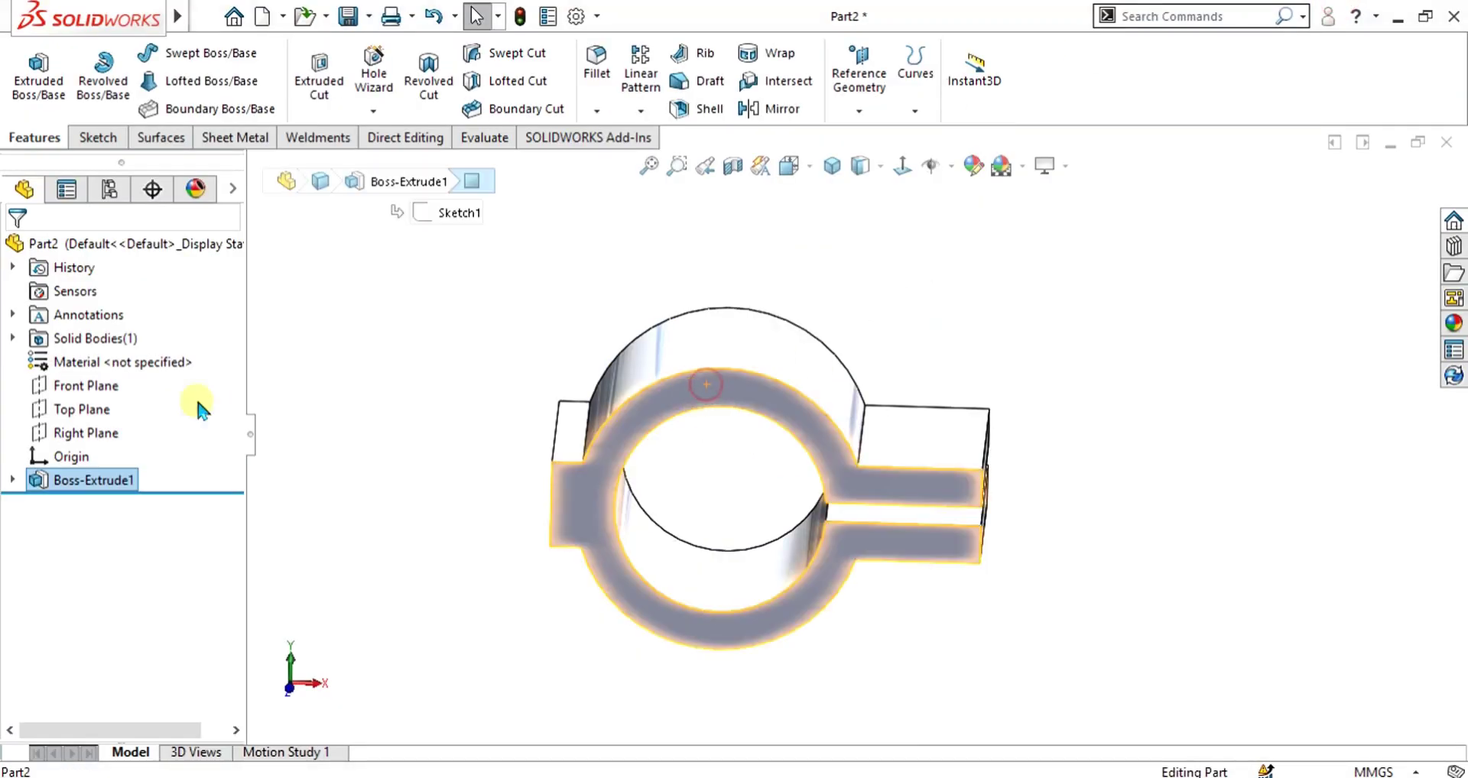
{"action": "left_click", "coordinate": [99, 387]}
{"action": "scroll", "coordinate": [654, 337], "scroll_direction": "down", "scroll_amount": 1}
{"action": "middle_click_drag", "start_coordinate": [654, 337], "coordinate": [526, 426]}
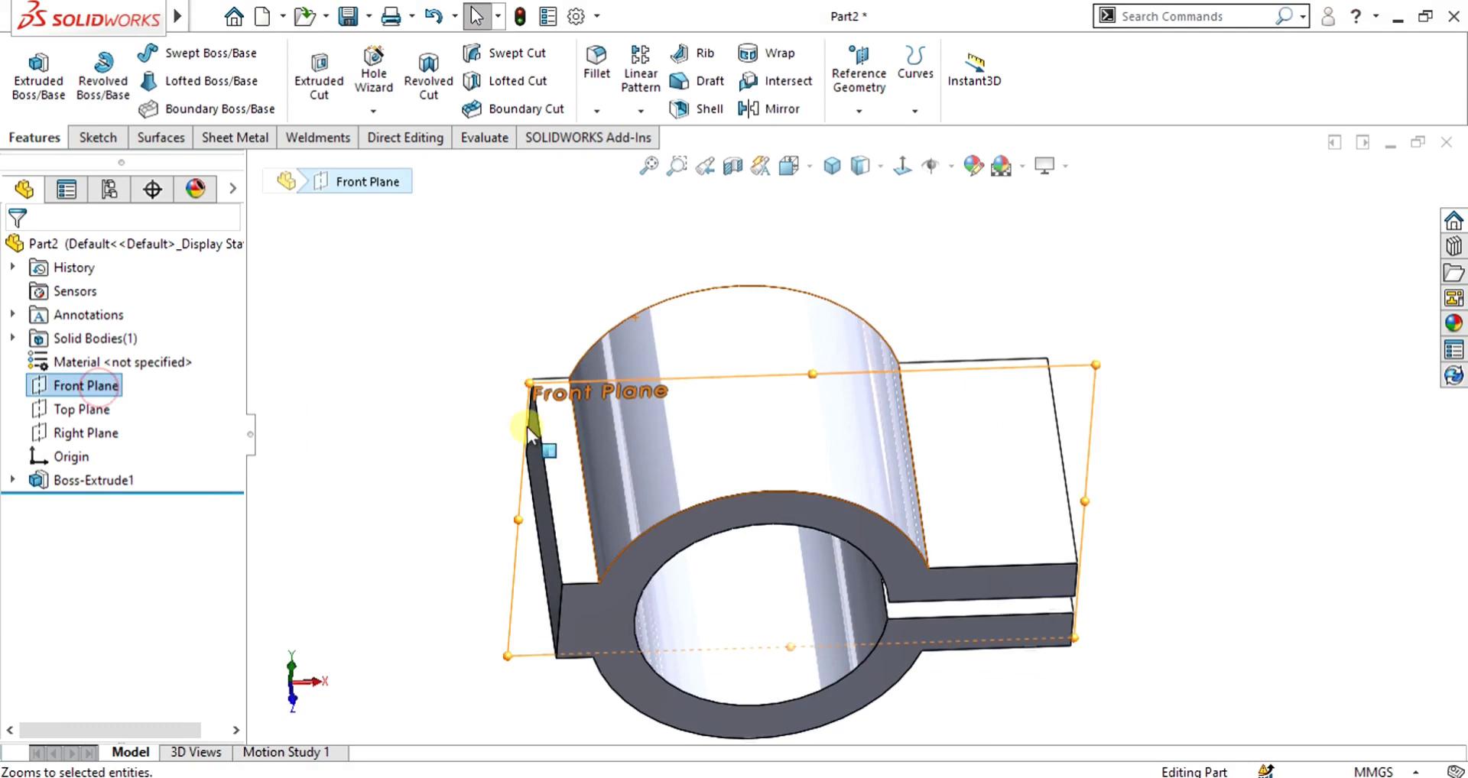
{"action": "left_click", "coordinate": [94, 137]}
{"action": "left_click", "coordinate": [29, 69]}
{"action": "left_click", "coordinate": [902, 167]}
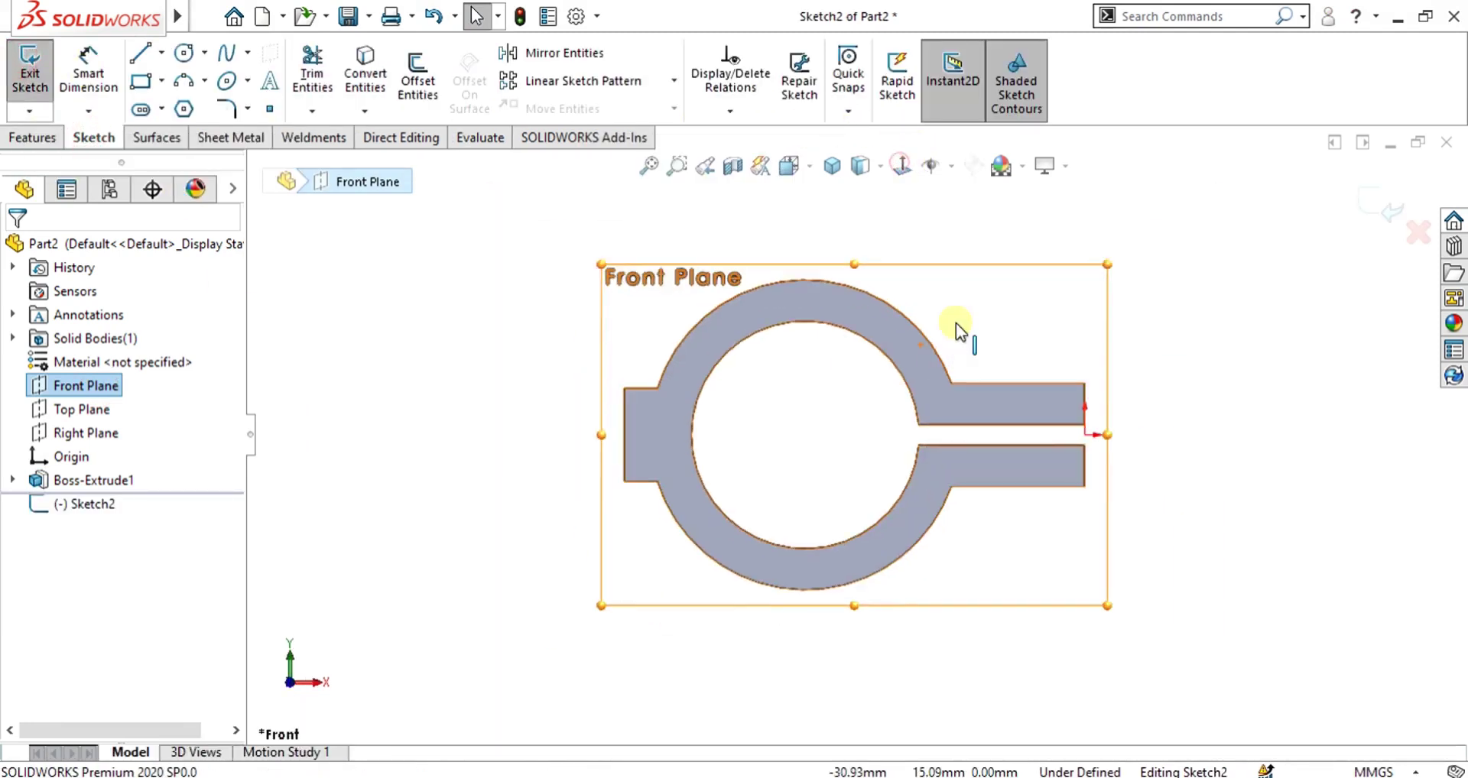
Draw a 55 mm vertical construction line upward from the centre of the clamp bore.
{"action": "left_click", "coordinate": [162, 53]}
{"action": "left_click", "coordinate": [162, 99]}
{"action": "scroll", "coordinate": [902, 492], "scroll_direction": "up", "scroll_amount": 1}
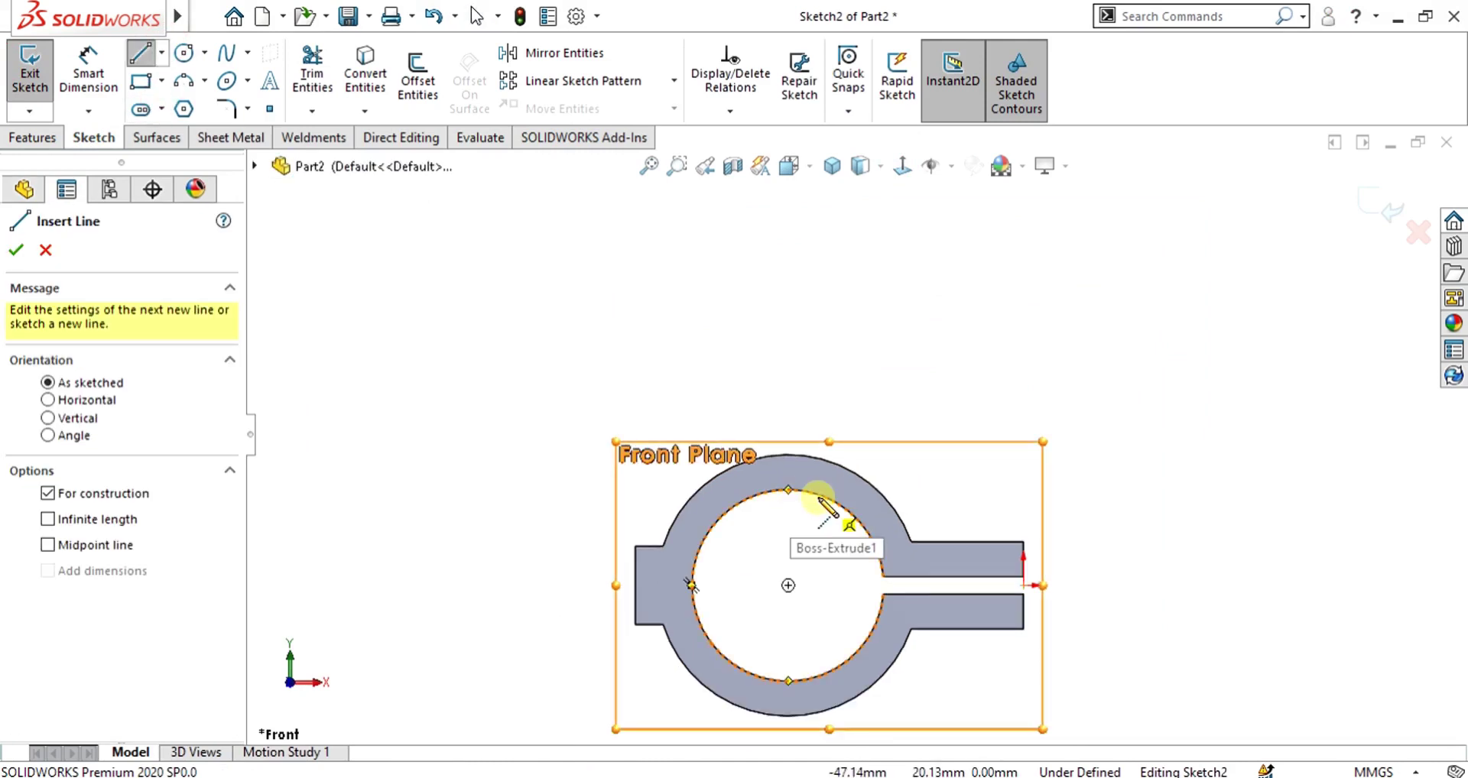
{"action": "left_click", "coordinate": [788, 585]}
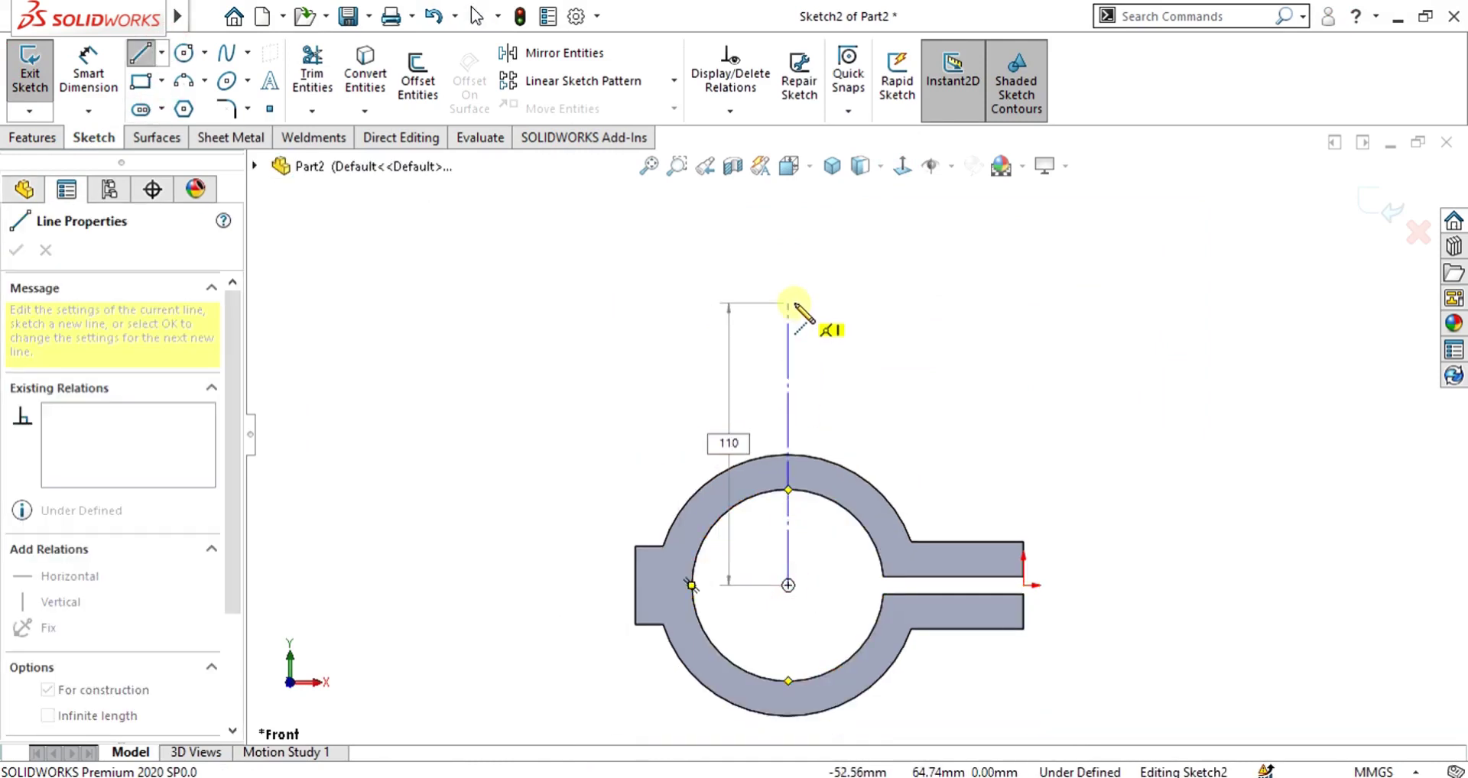
{"action": "key", "text": "Return"}
{"action": "key", "text": "Escape"}
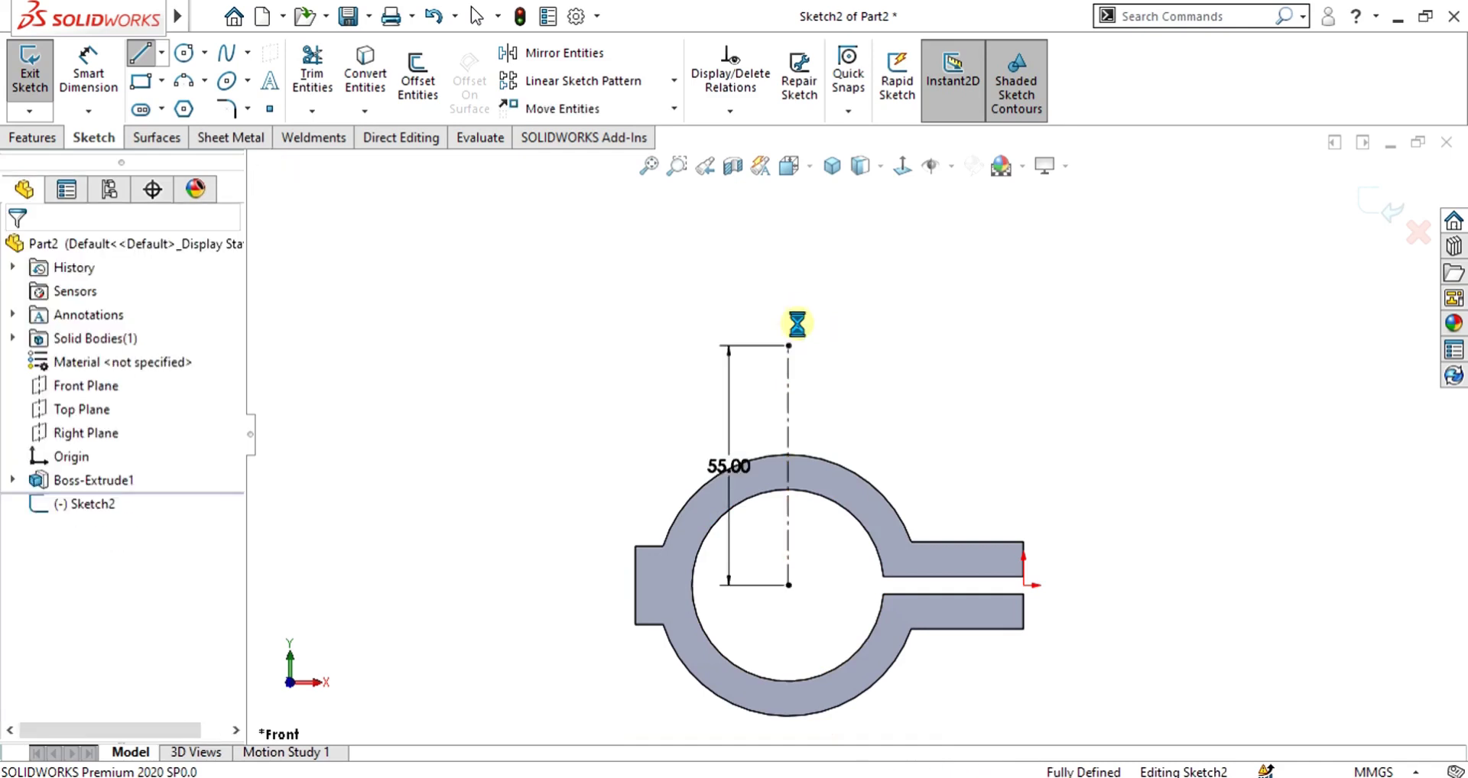
Check the fork slot's depth and the lug's top radius in the PDF drawing, then return to SOLIDWORKS.
{"action": "scroll", "coordinate": [796, 321], "scroll_direction": "down", "scroll_amount": 2}
{"action": "left_click", "coordinate": [927, 777]}
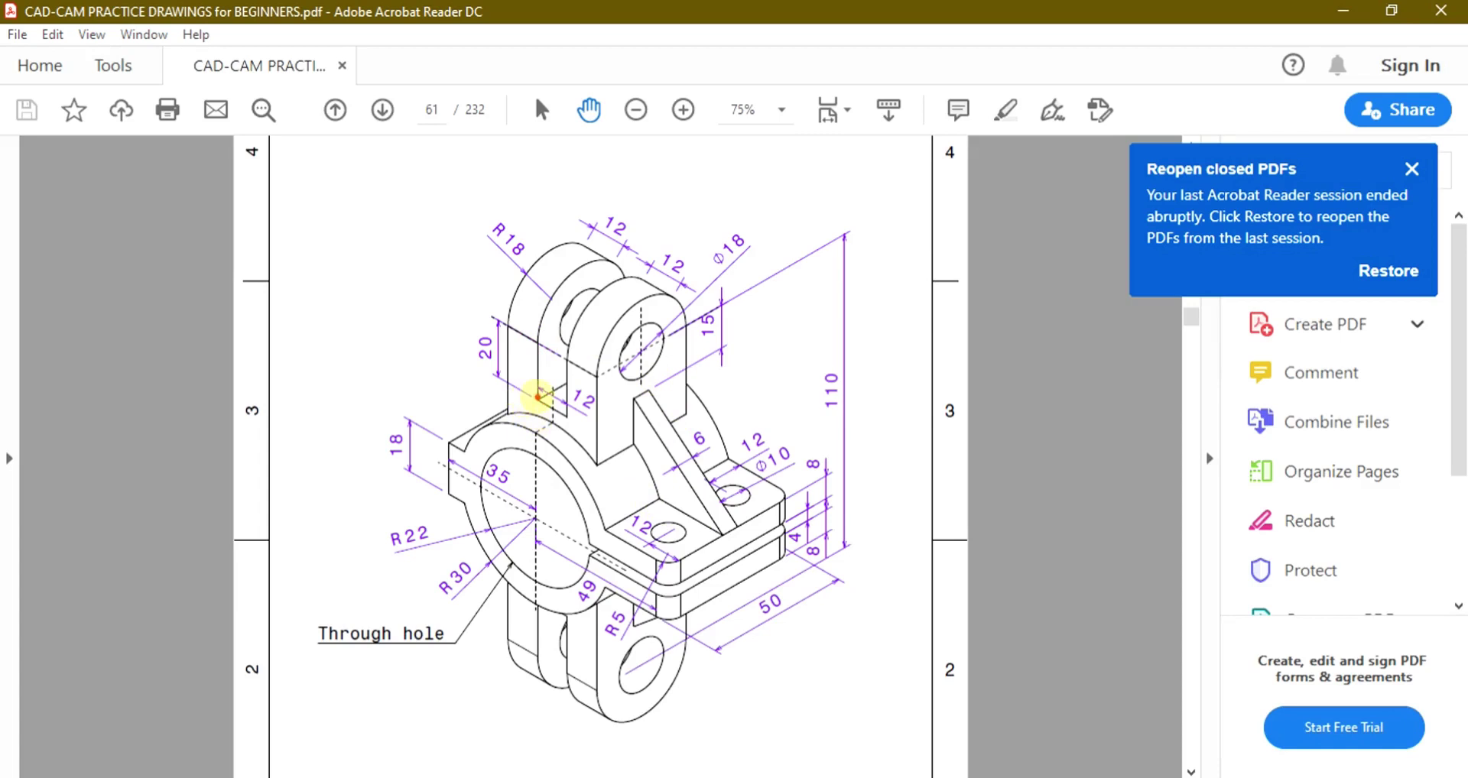
{"action": "left_click_drag", "start_coordinate": [538, 351], "coordinate": [546, 244]}
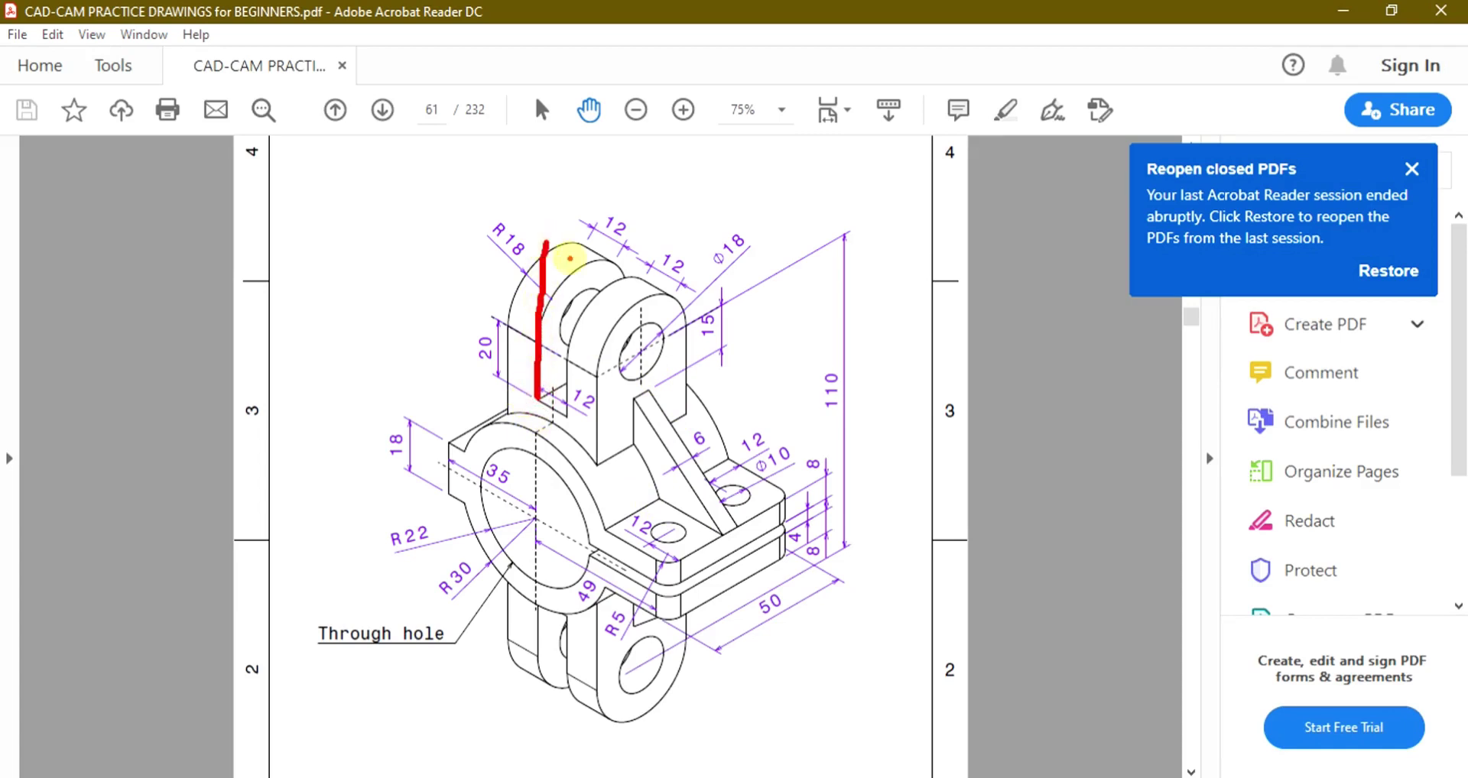
{"action": "left_click", "coordinate": [1347, 9]}
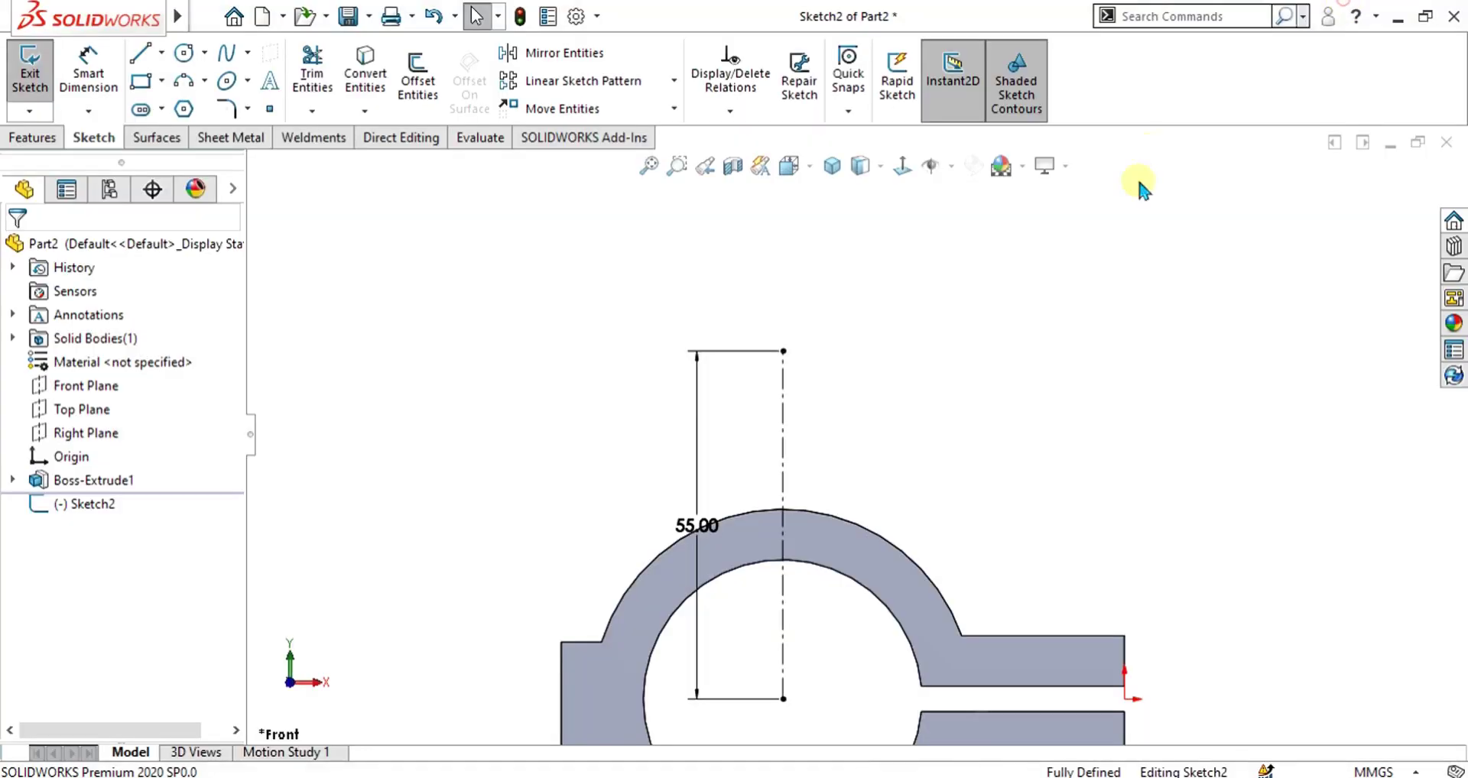
Place a sketch point on the construction line and dimension it 20 mm below the line's upper endpoint.
{"action": "left_click", "coordinate": [269, 110]}
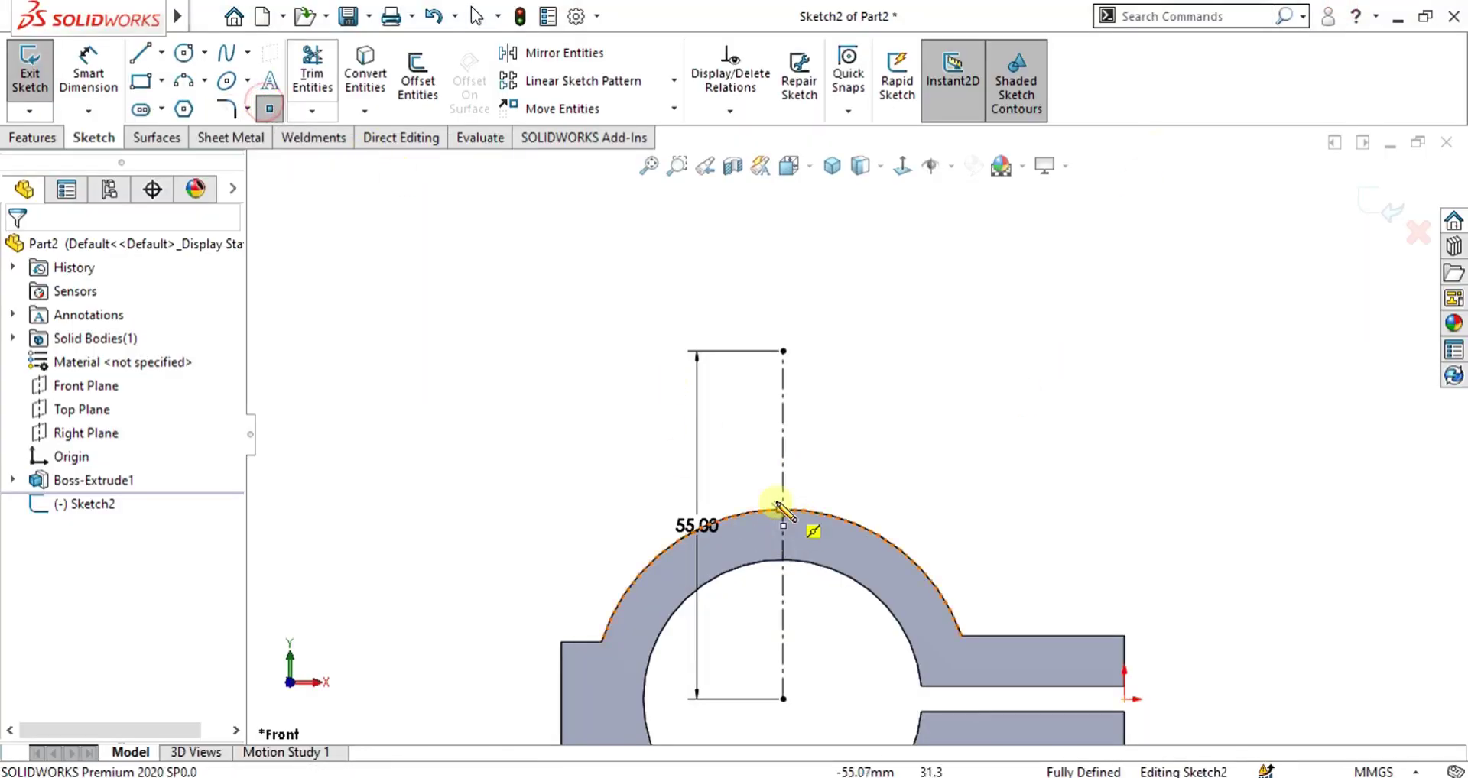
{"action": "left_click", "coordinate": [782, 472]}
{"action": "left_click", "coordinate": [88, 65]}
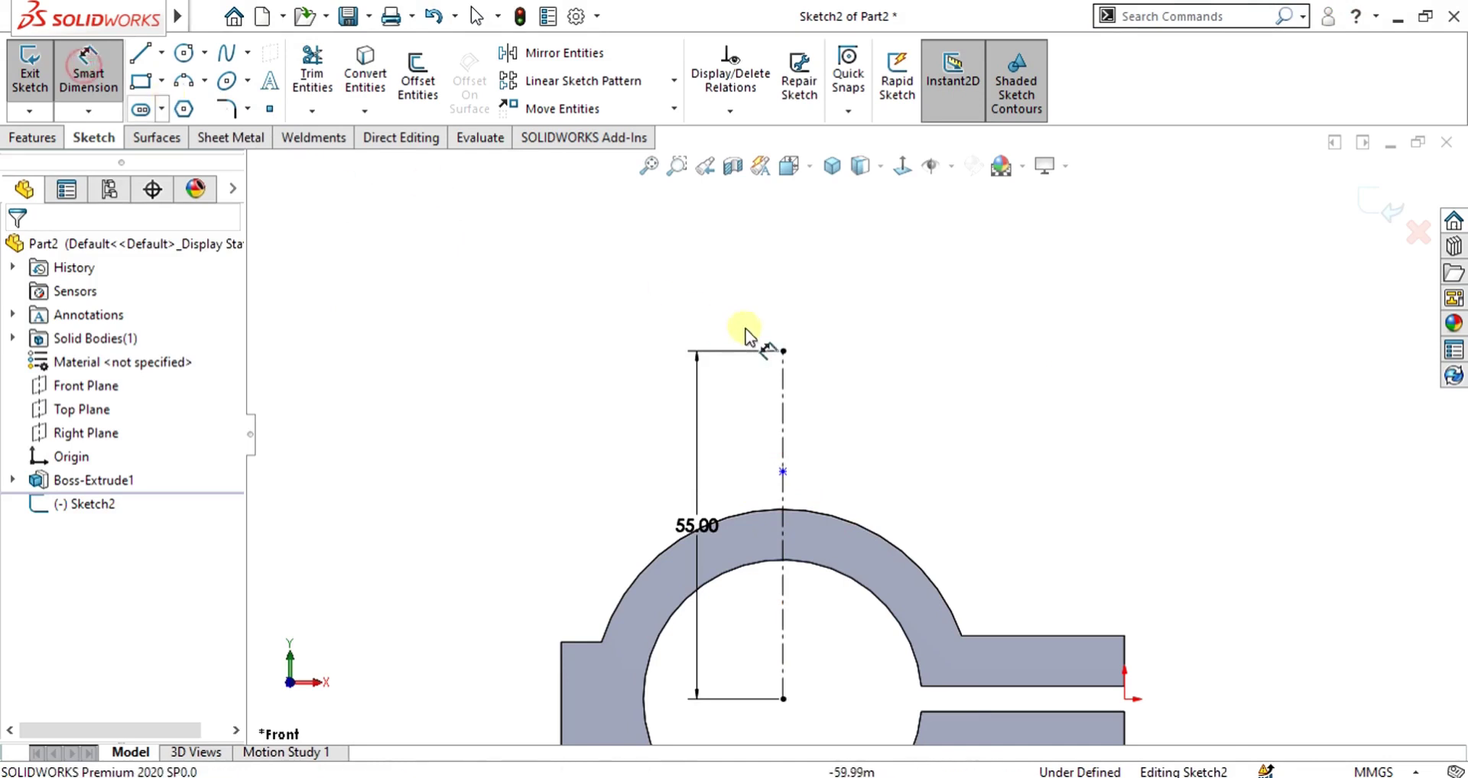
{"action": "left_click", "coordinate": [782, 352]}
{"action": "left_click", "coordinate": [782, 472]}
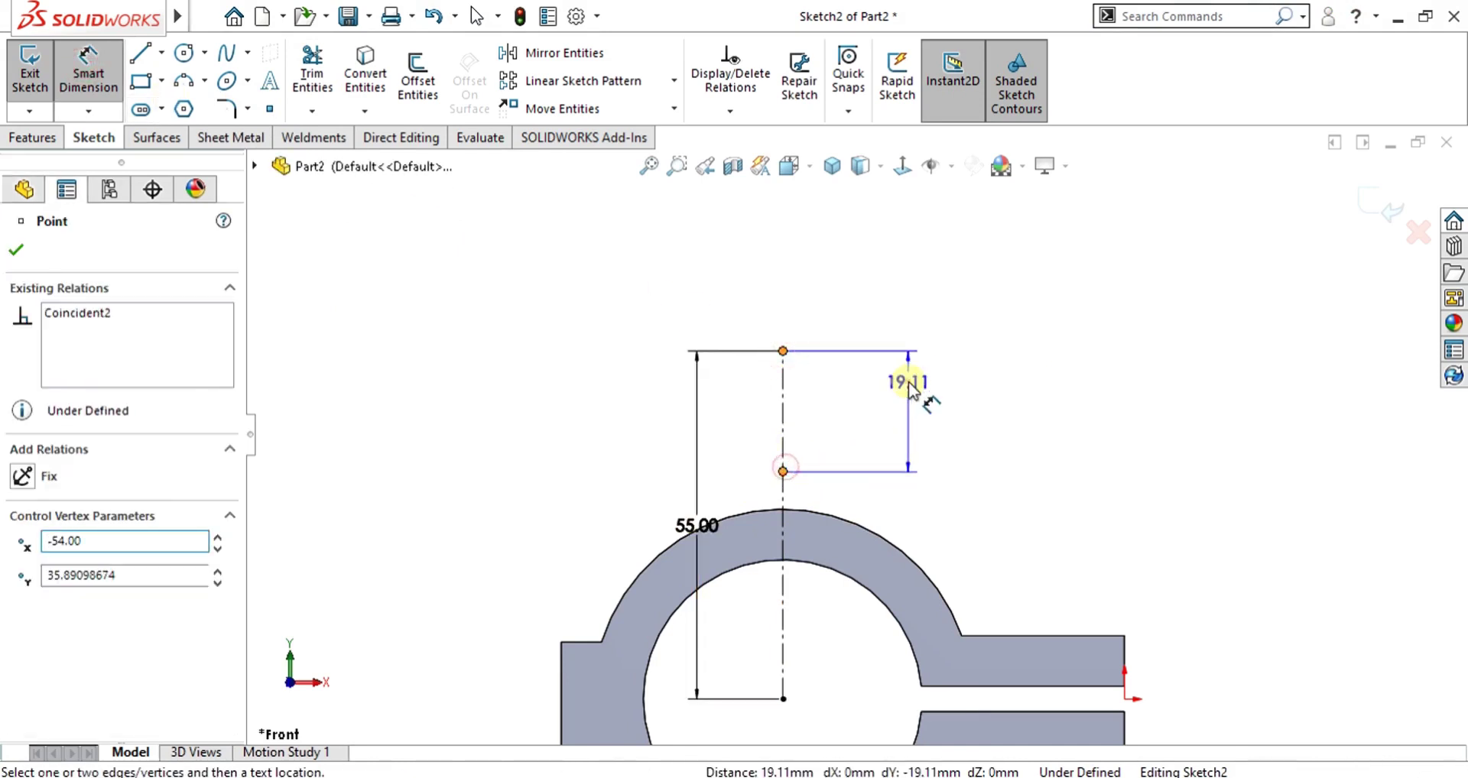
{"action": "left_click", "coordinate": [907, 381]}
{"action": "type", "text": "20"}
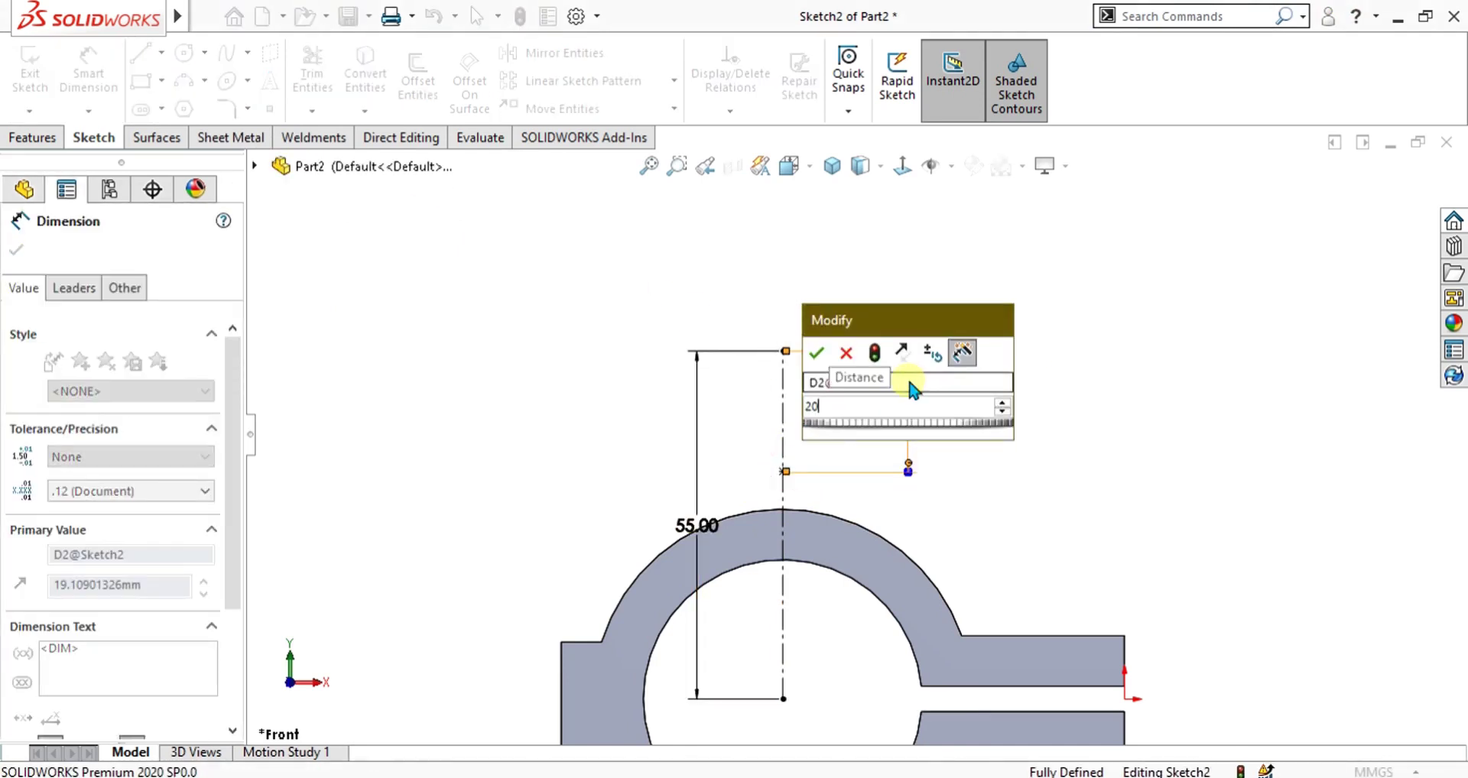
{"action": "key", "text": "Return"}
{"action": "left_click", "coordinate": [15, 250]}
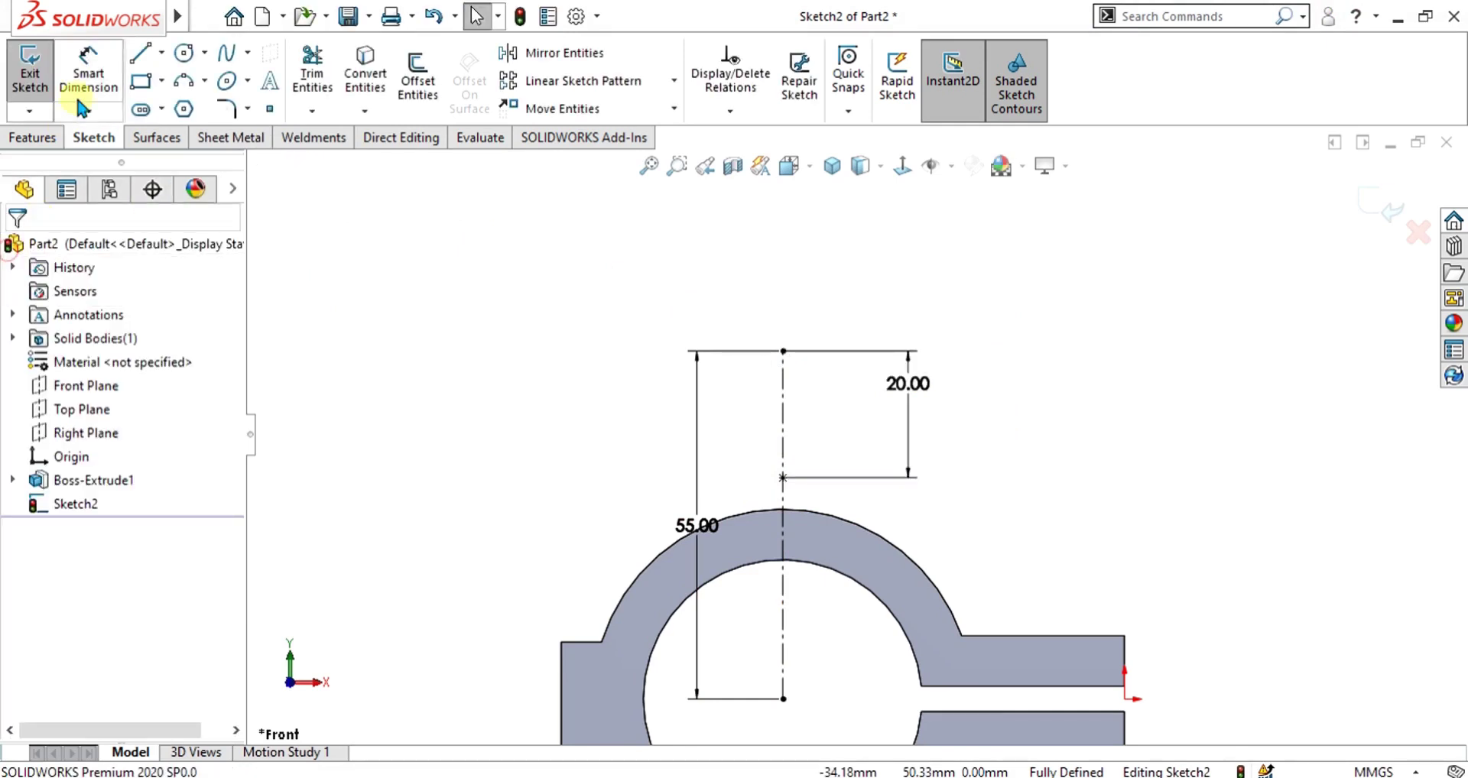
Draw the left fork arm from the point: 6 mm left, 38 mm up, 12 mm left, and down to the clamp's outer arc.
{"action": "key", "text": "l"}
{"action": "left_click", "coordinate": [782, 478]}
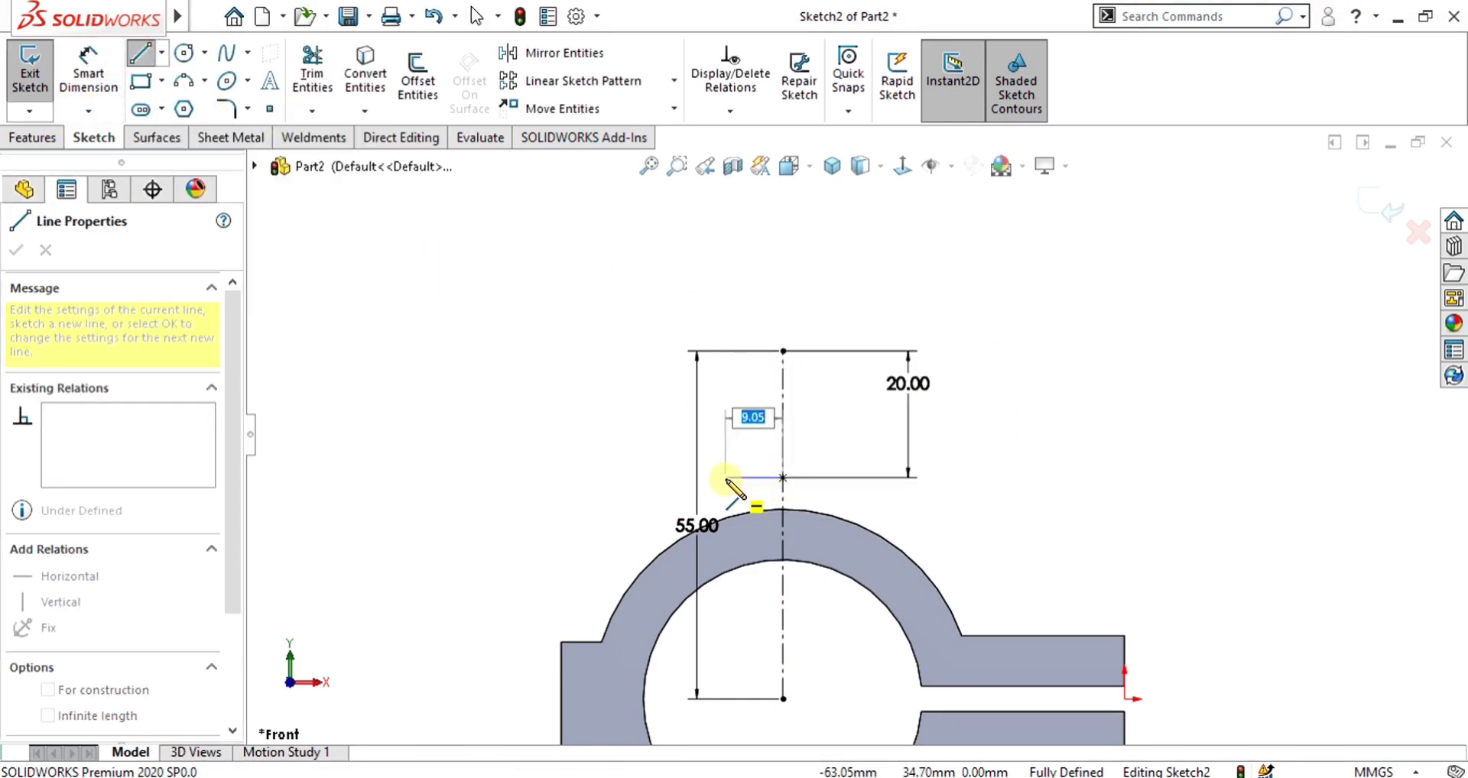
{"action": "key", "text": "Return"}
{"action": "left_click", "coordinate": [743, 478]}
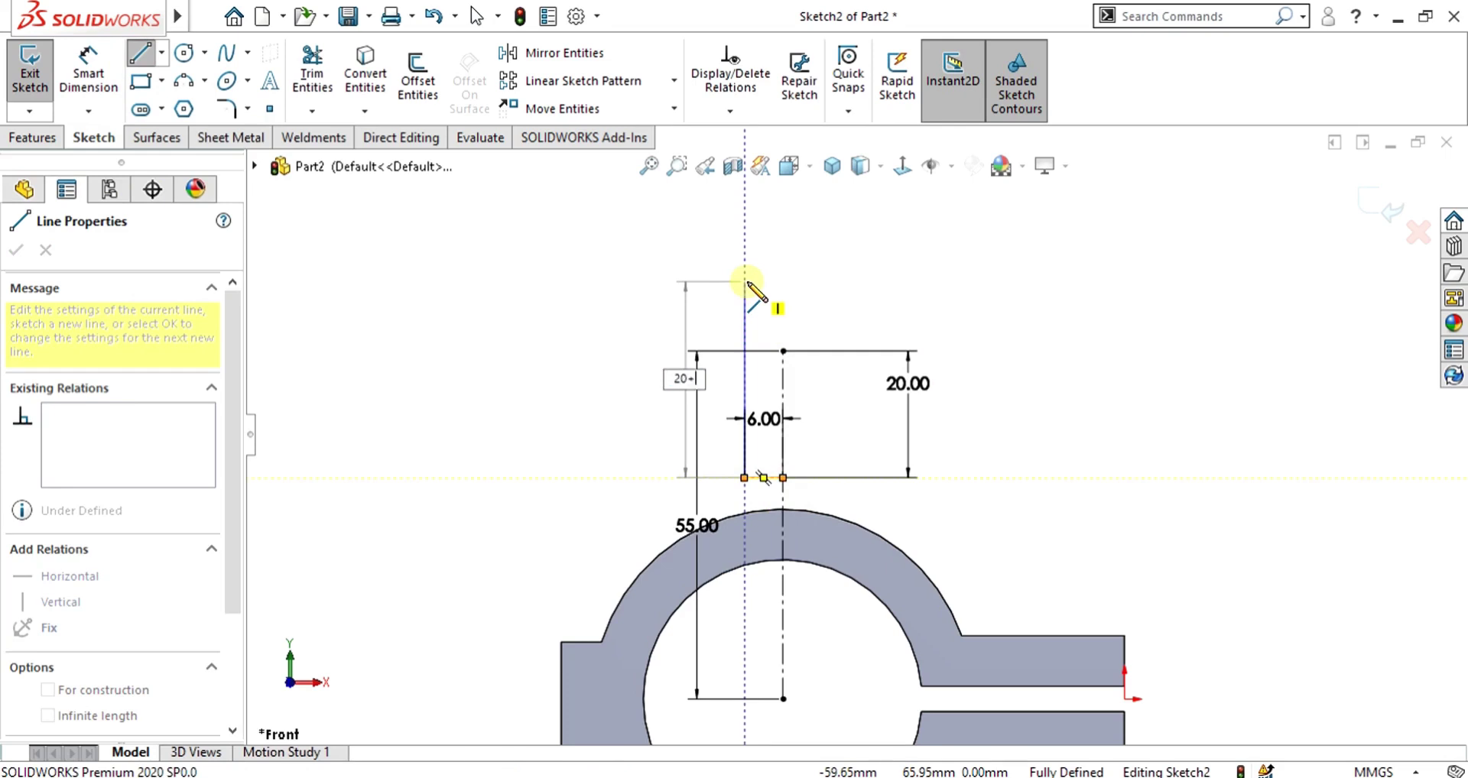
{"action": "key", "text": "Return"}
{"action": "left_click", "coordinate": [744, 237]}
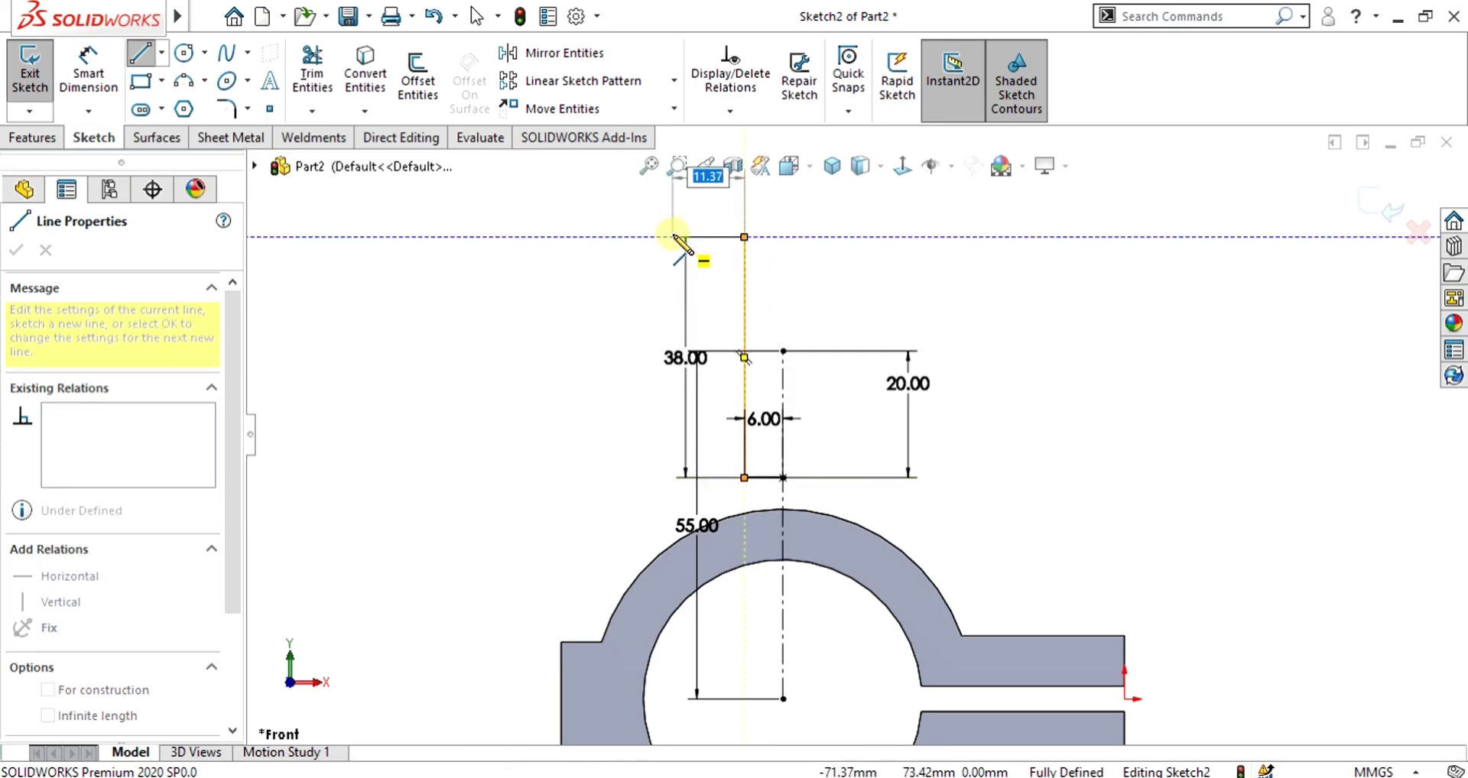
{"action": "left_click", "coordinate": [671, 237]}
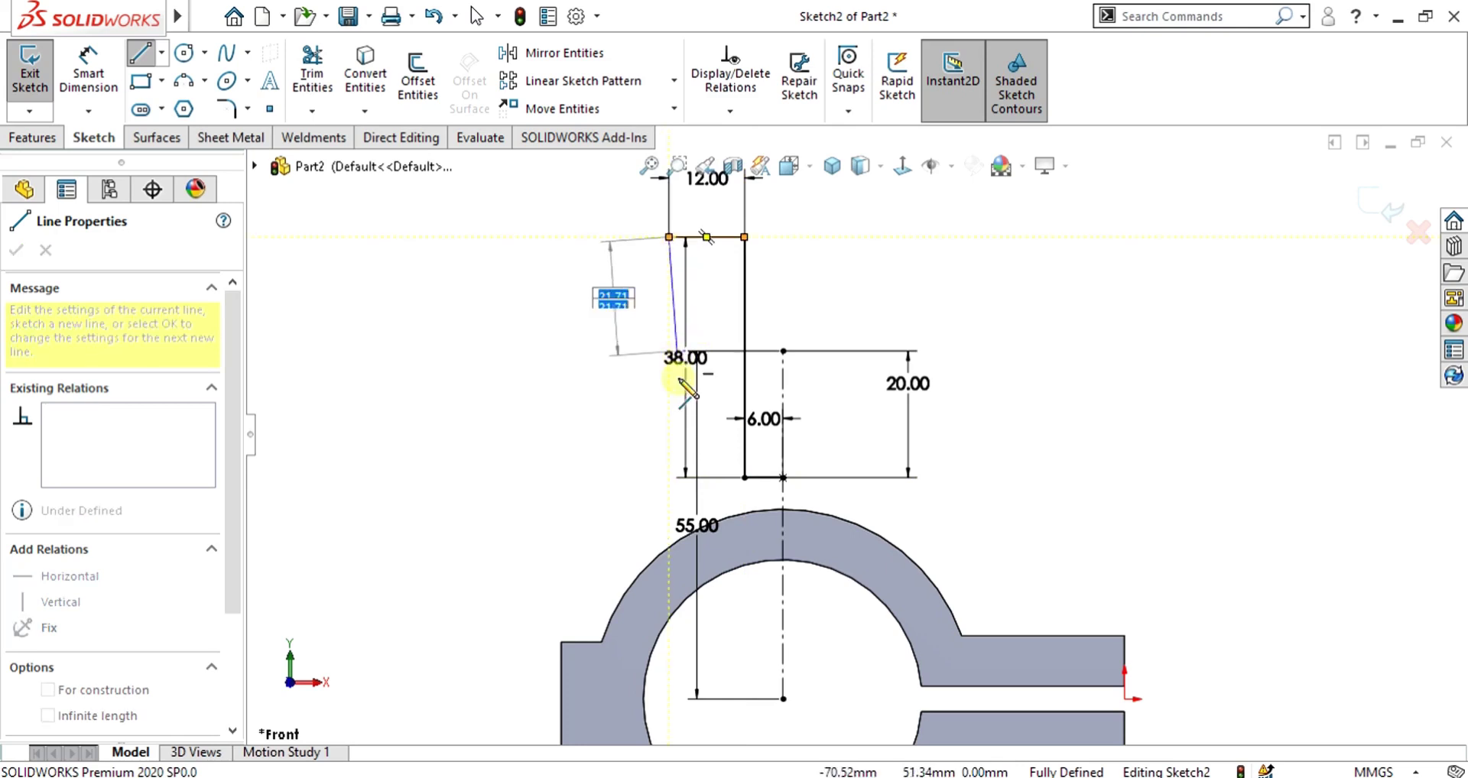
{"action": "left_click", "coordinate": [672, 546]}
{"action": "key", "text": "Escape"}
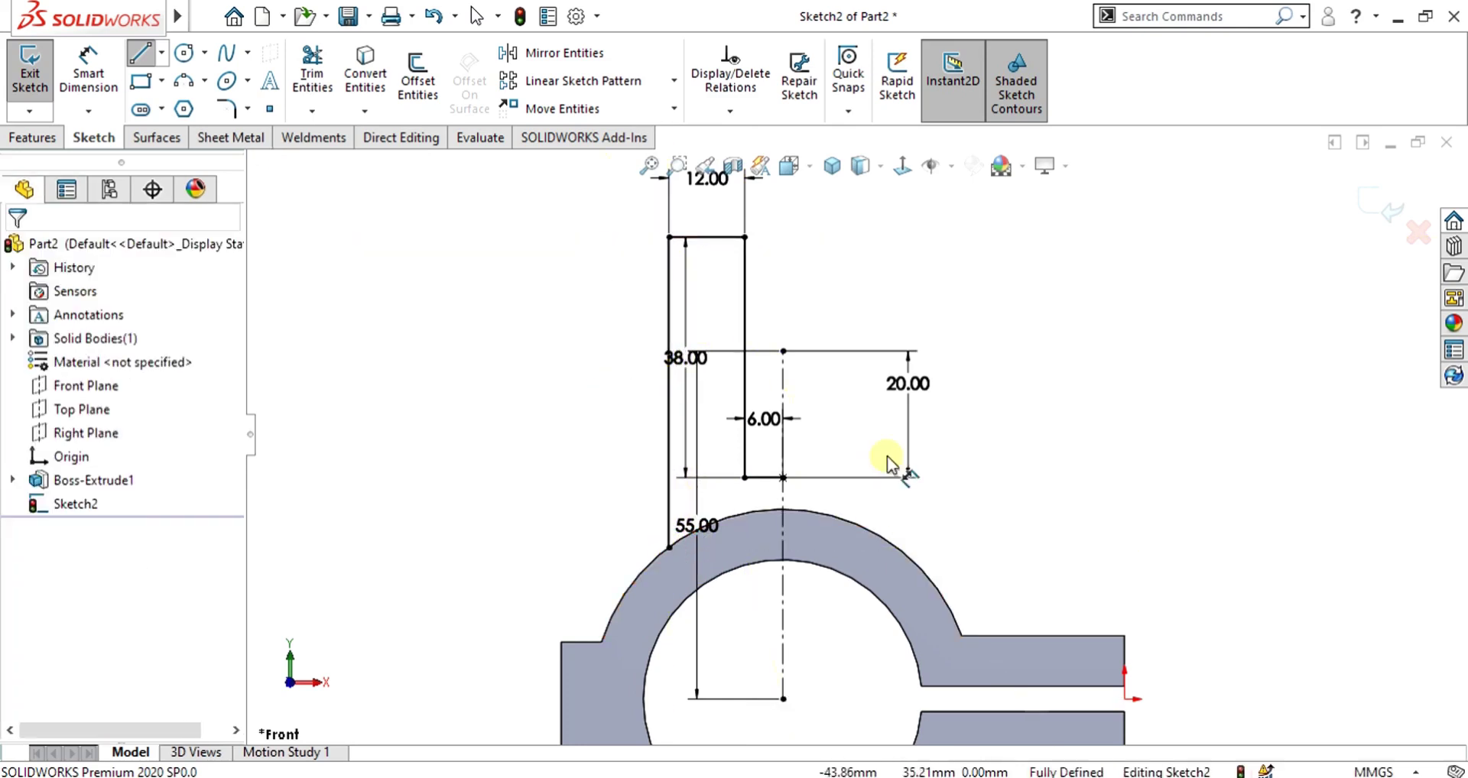
{"action": "scroll", "coordinate": [862, 457], "scroll_direction": "up", "scroll_amount": 2}
{"action": "scroll", "coordinate": [795, 351], "scroll_direction": "down", "scroll_amount": 2}
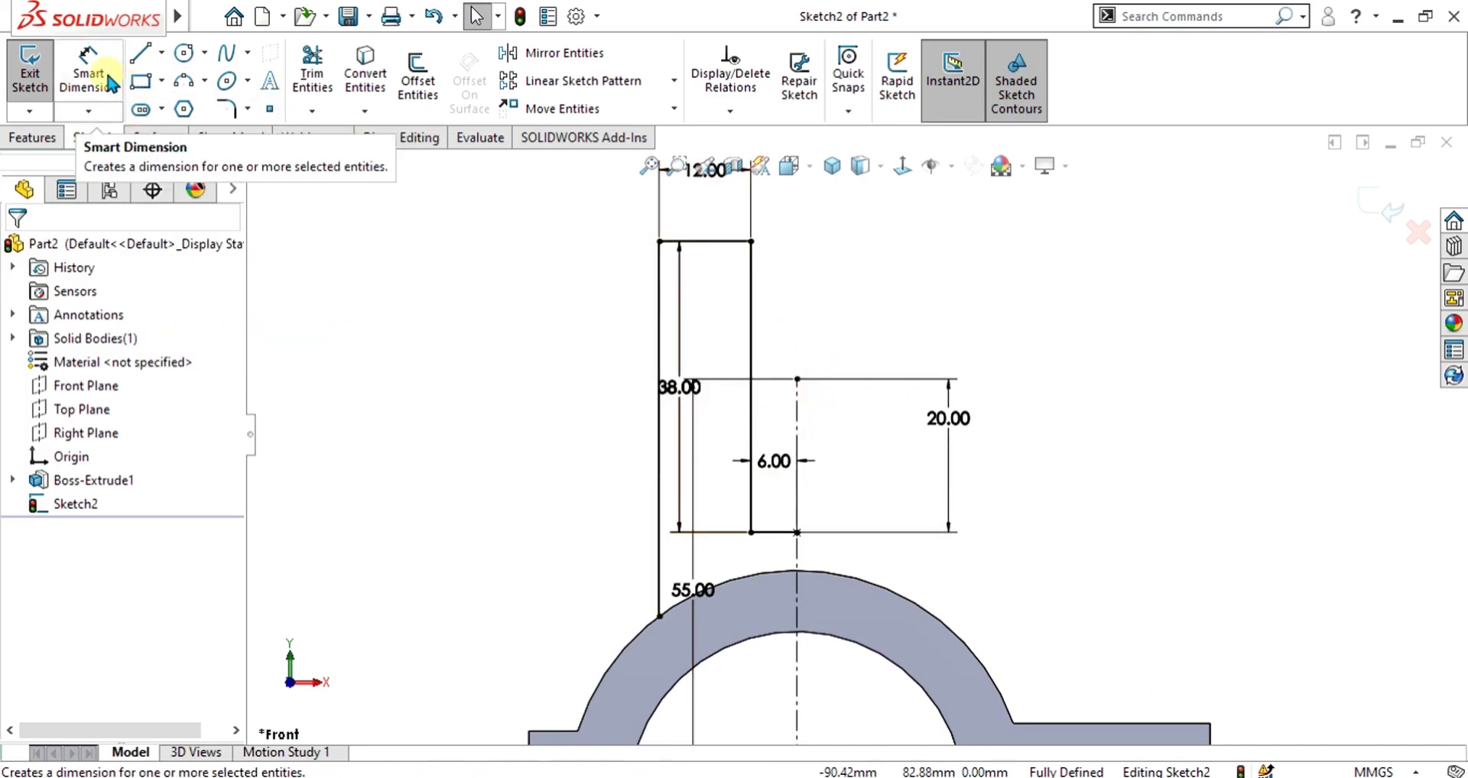
Mirror the four fork arm lines about the vertical construction line, keeping the originals.
{"action": "left_click", "coordinate": [527, 52]}
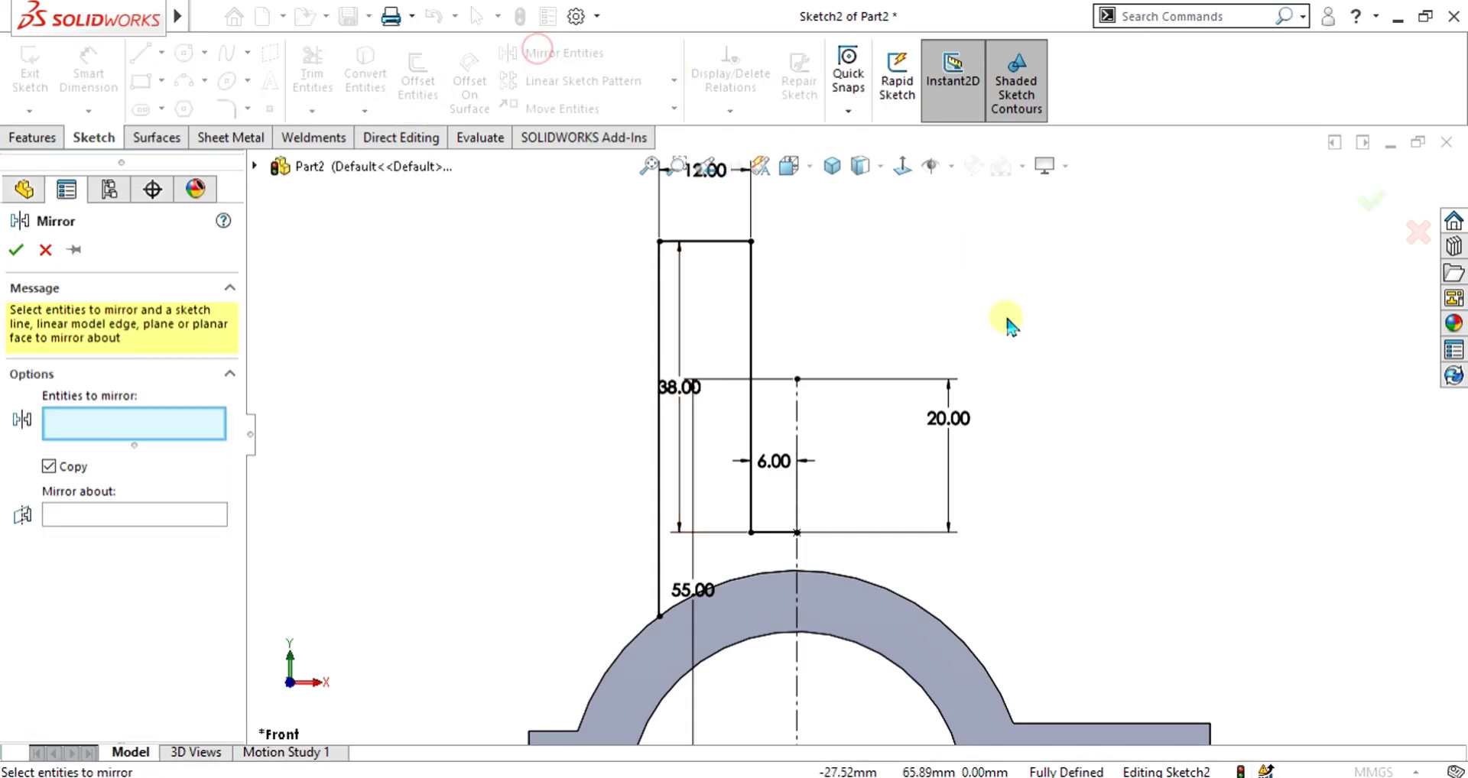
{"action": "left_click", "coordinate": [750, 336]}
{"action": "left_click", "coordinate": [776, 533]}
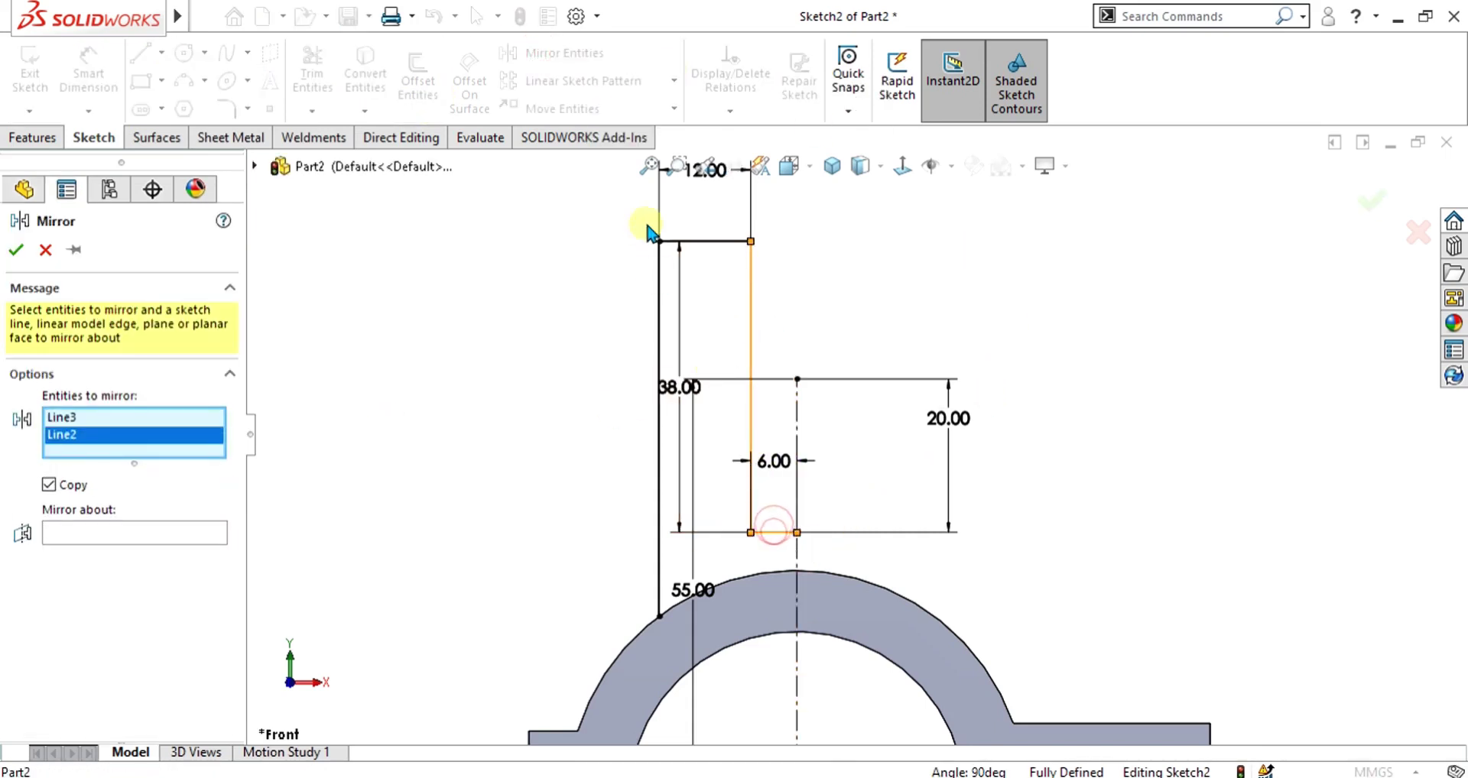
{"action": "left_click", "coordinate": [684, 242]}
{"action": "left_click", "coordinate": [659, 291]}
{"action": "left_click", "coordinate": [92, 564]}
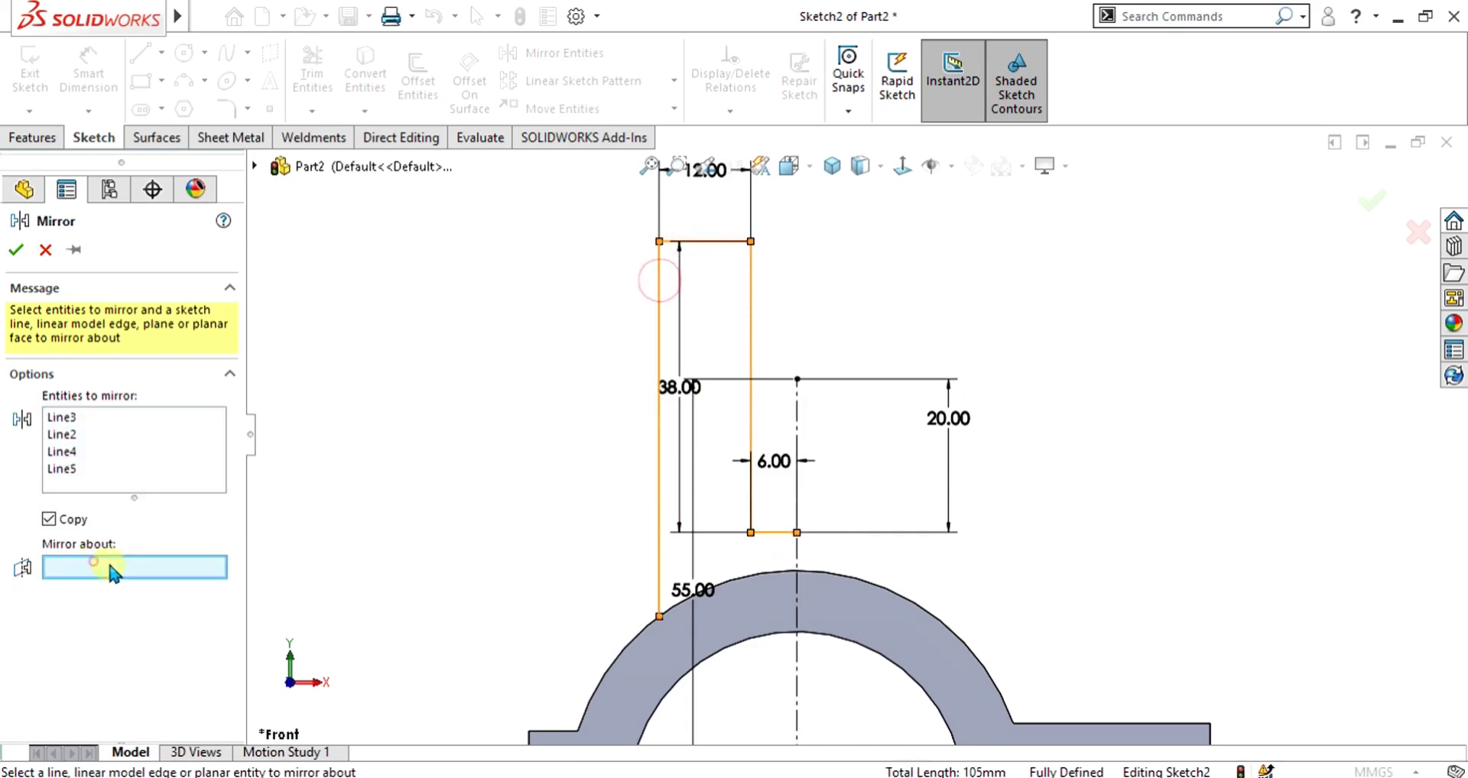
{"action": "left_click", "coordinate": [795, 418]}
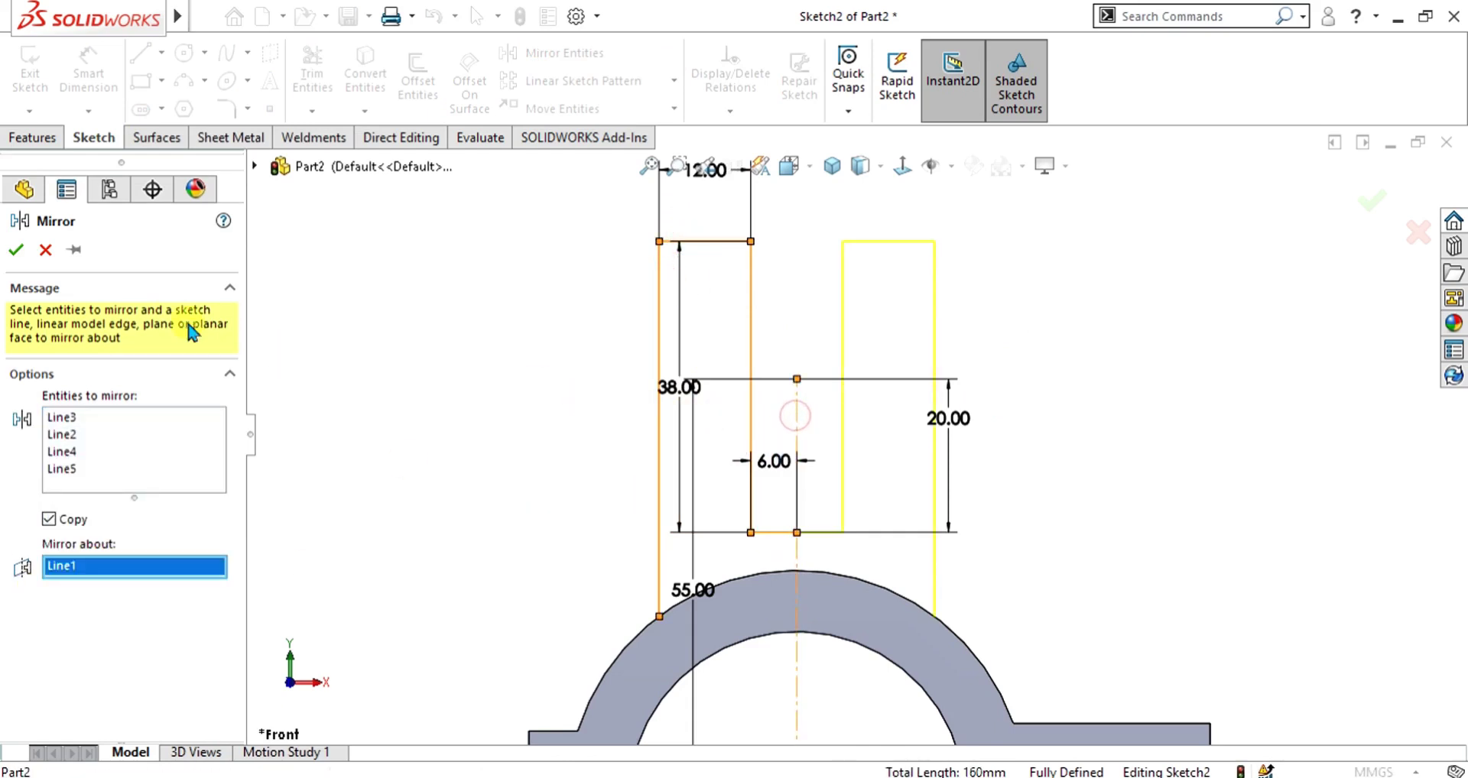
{"action": "left_click", "coordinate": [16, 249]}
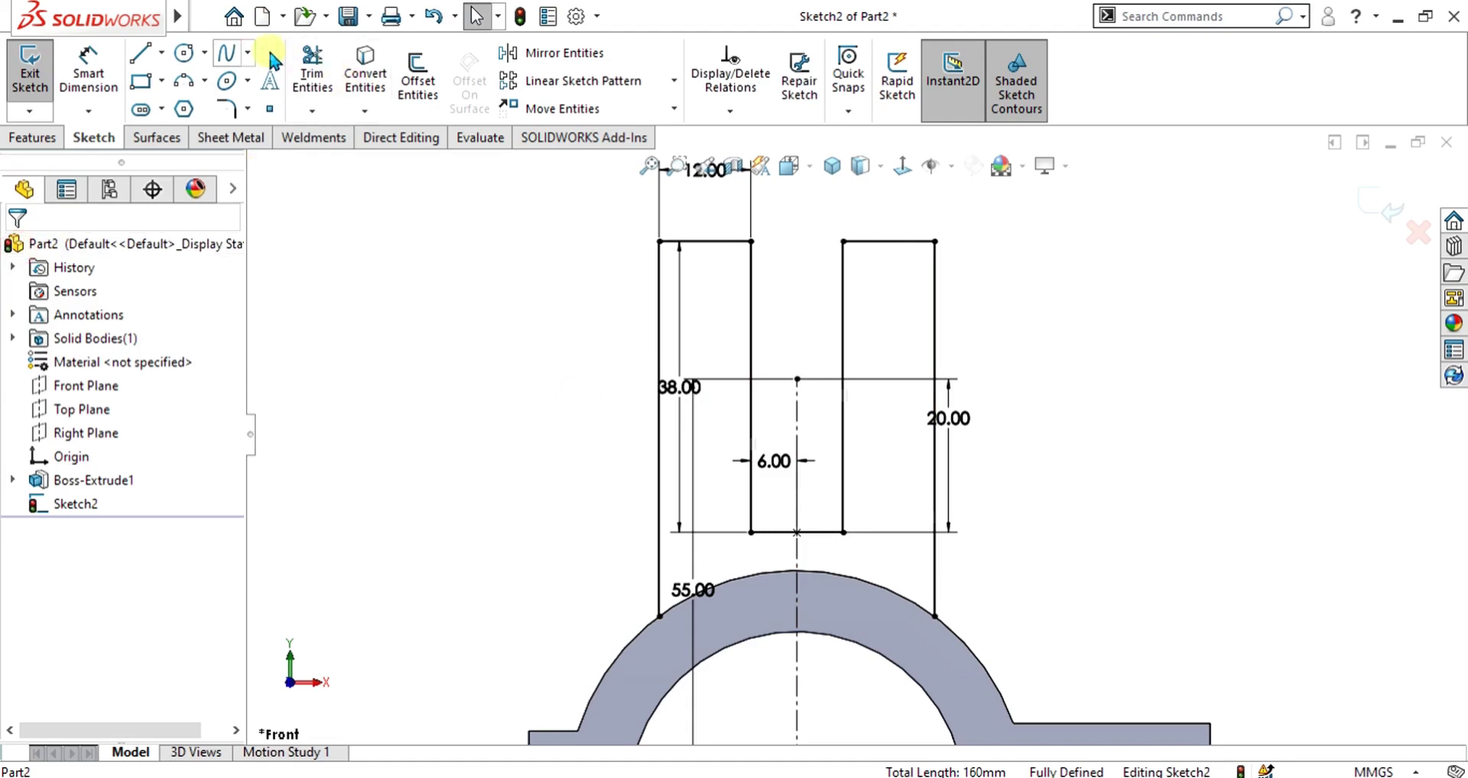
Close the fork profile with a 30 mm radius three-point arc along the clamp's outer edge between the arms' lower endpoints.
{"action": "left_click", "coordinate": [183, 80]}
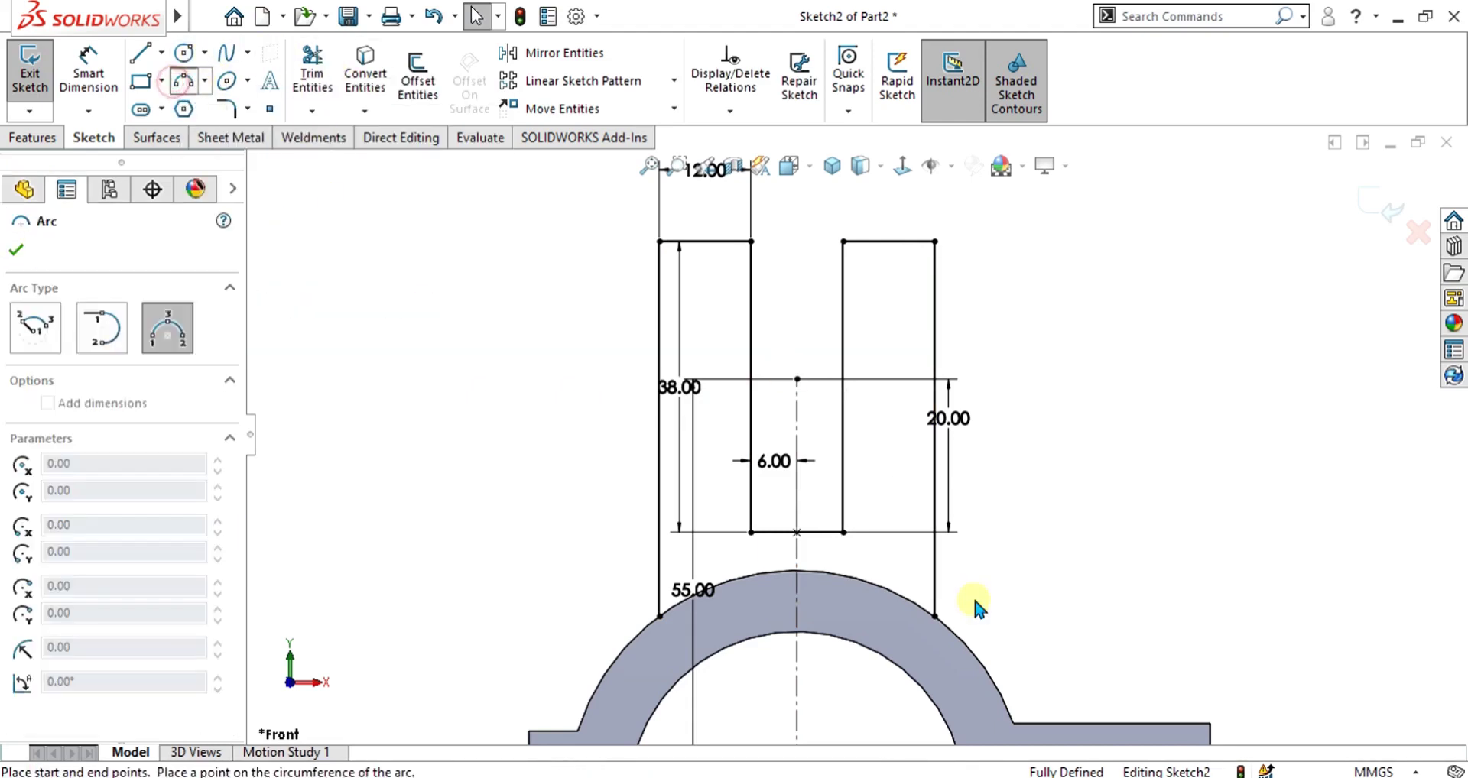
{"action": "left_click", "coordinate": [660, 616]}
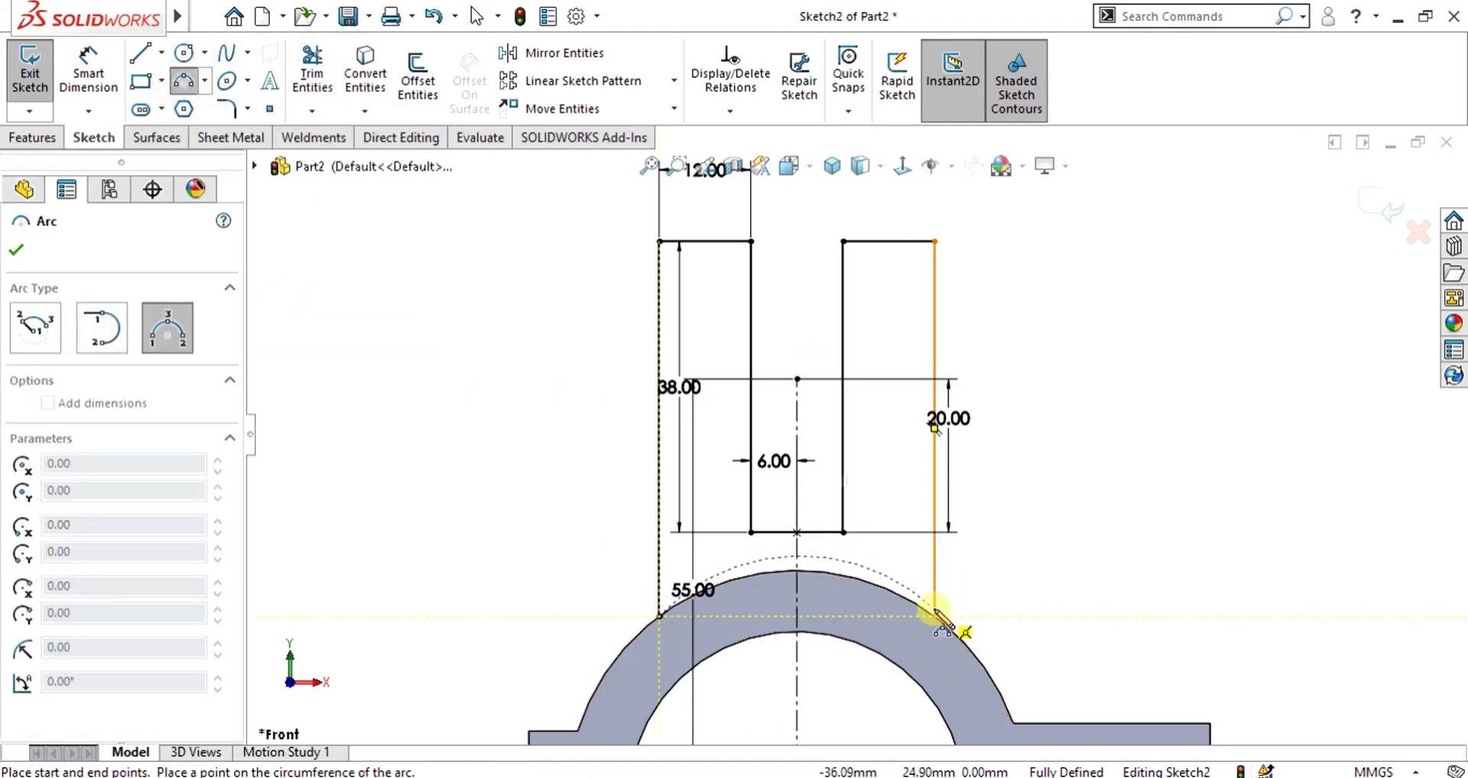
{"action": "left_click", "coordinate": [934, 615]}
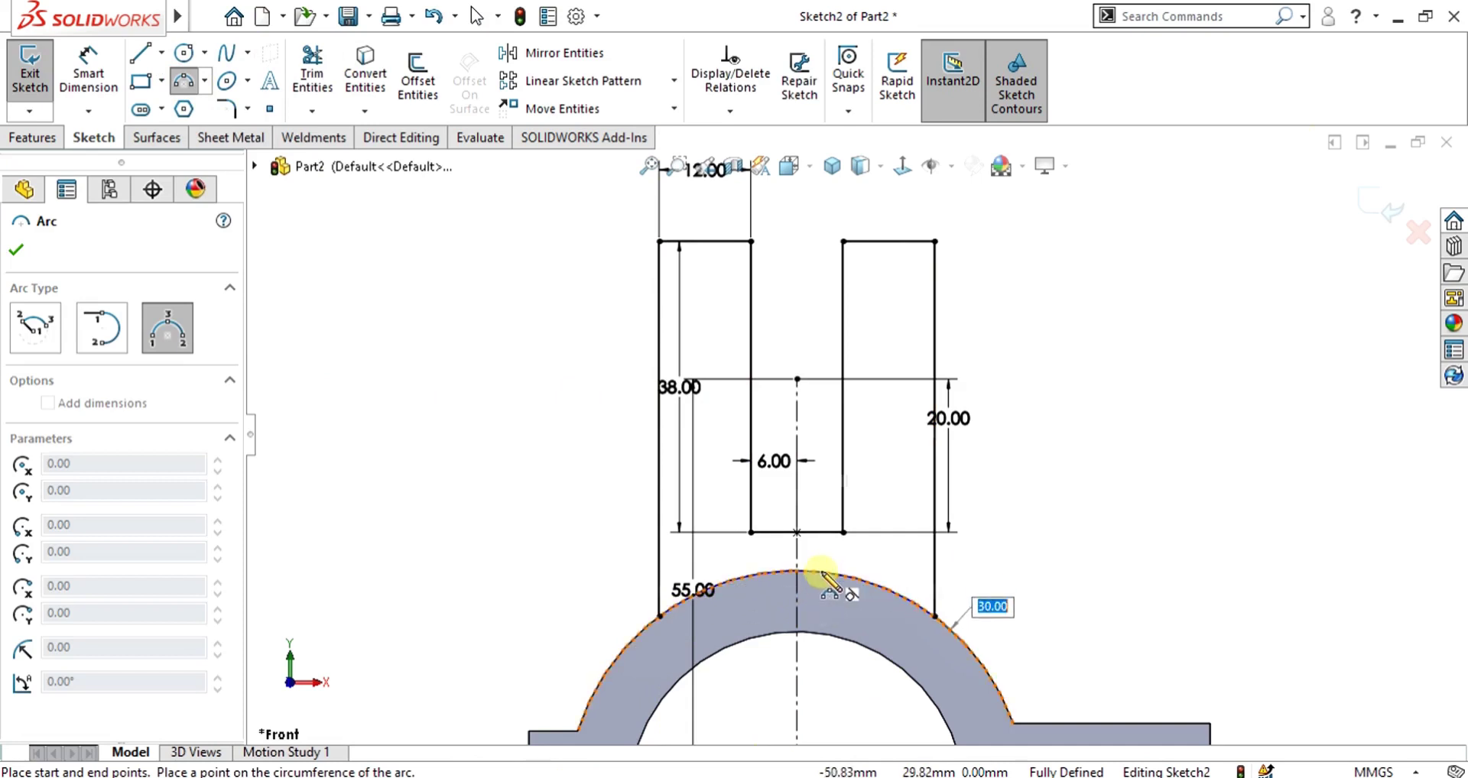
{"action": "left_click", "coordinate": [820, 574]}
{"action": "key", "text": "Escape"}
{"action": "scroll", "coordinate": [1003, 410], "scroll_direction": "up", "scroll_amount": 4}
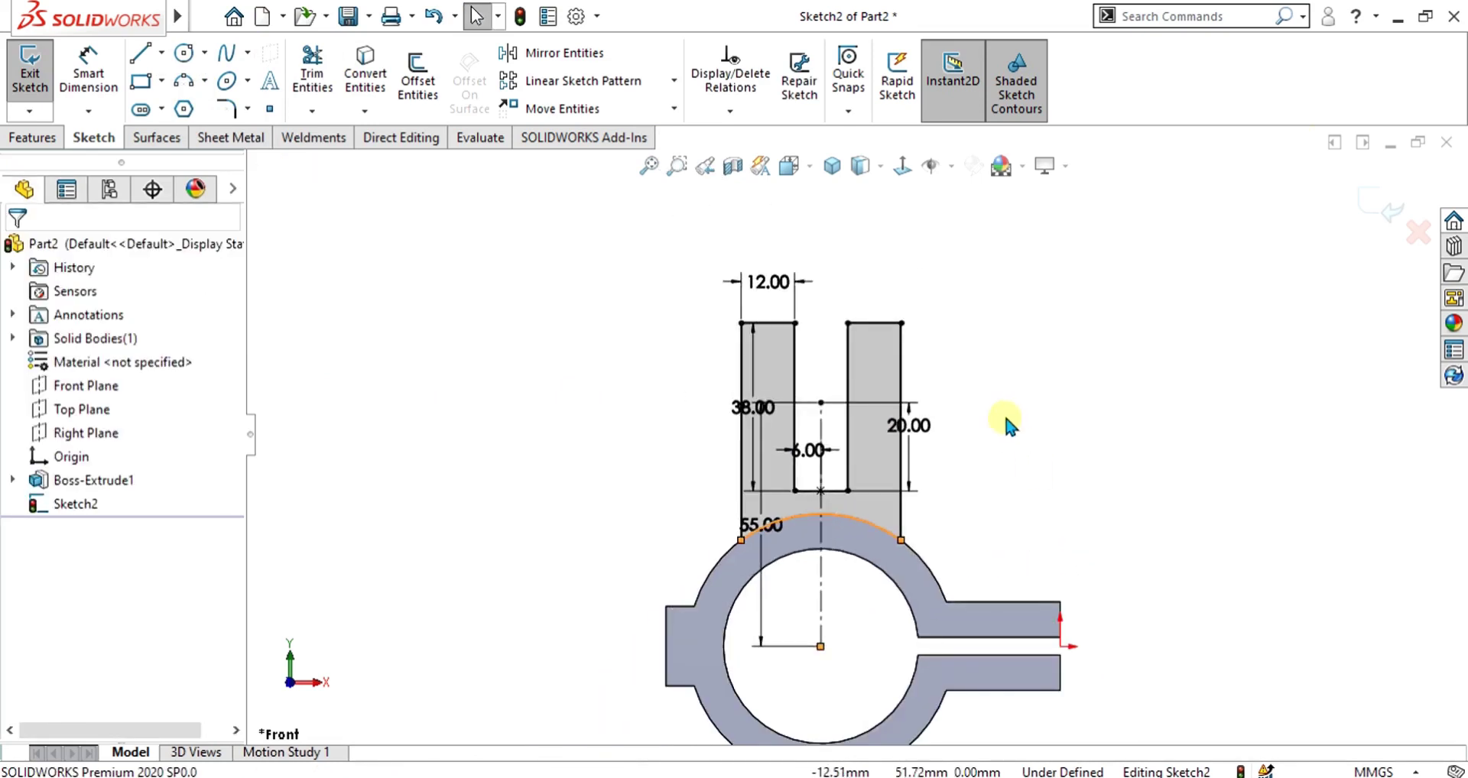
Extrude the fork profile 35 mm with a Mid Plane end condition, merging it with the clamp body.
{"action": "middle_click_drag", "start_coordinate": [1003, 410], "coordinate": [934, 465]}
{"action": "scroll", "coordinate": [879, 373], "scroll_direction": "down", "scroll_amount": 2}
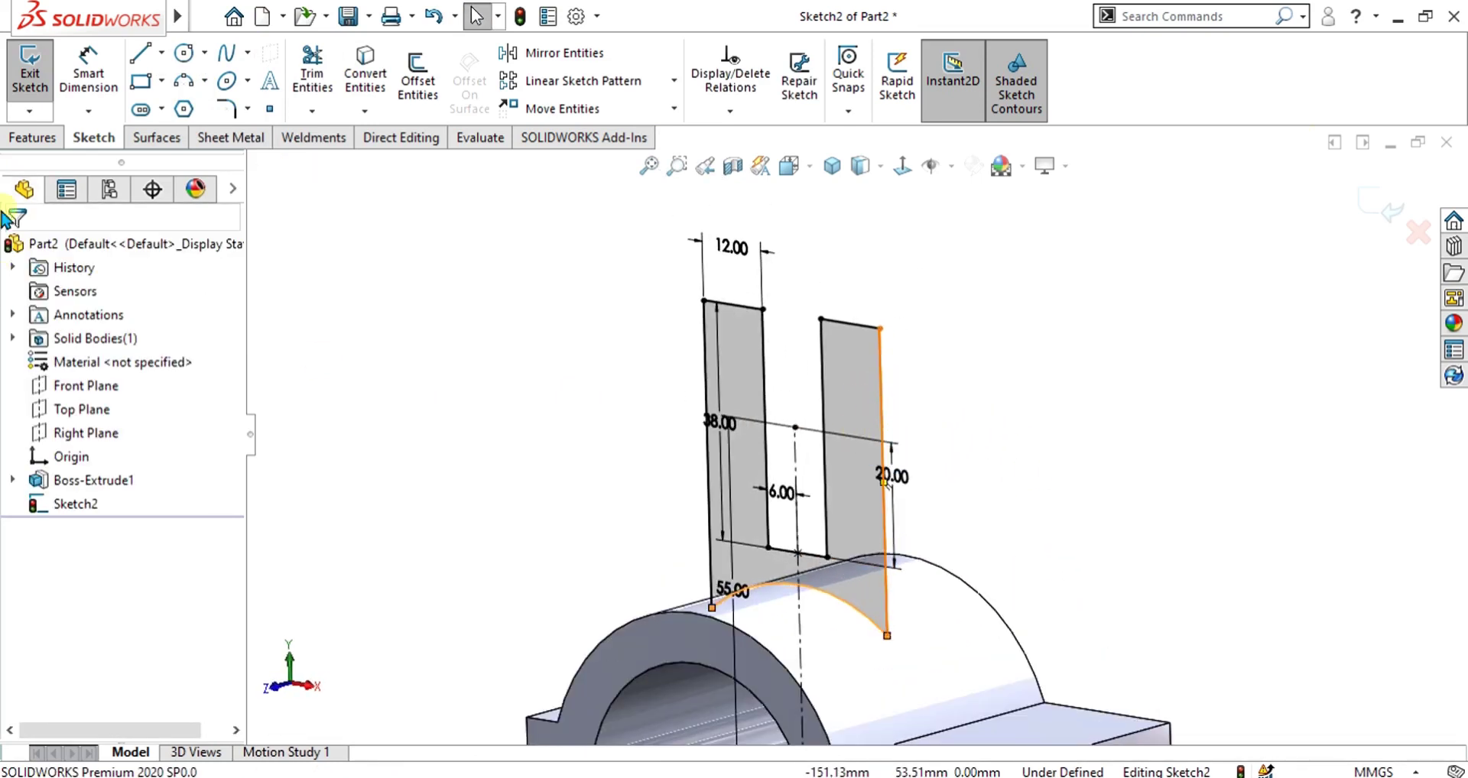
{"action": "left_click", "coordinate": [29, 79]}
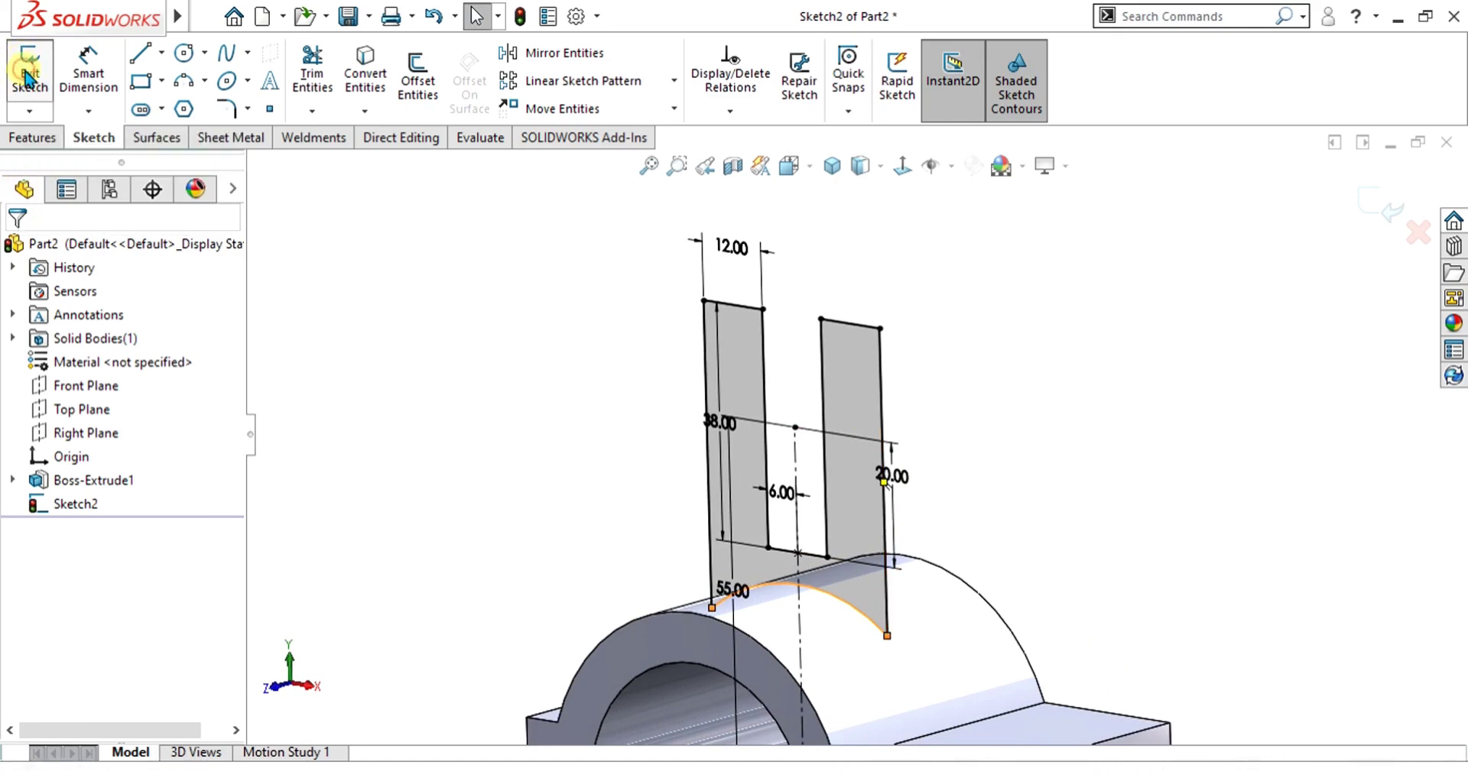
{"action": "left_click", "coordinate": [33, 139]}
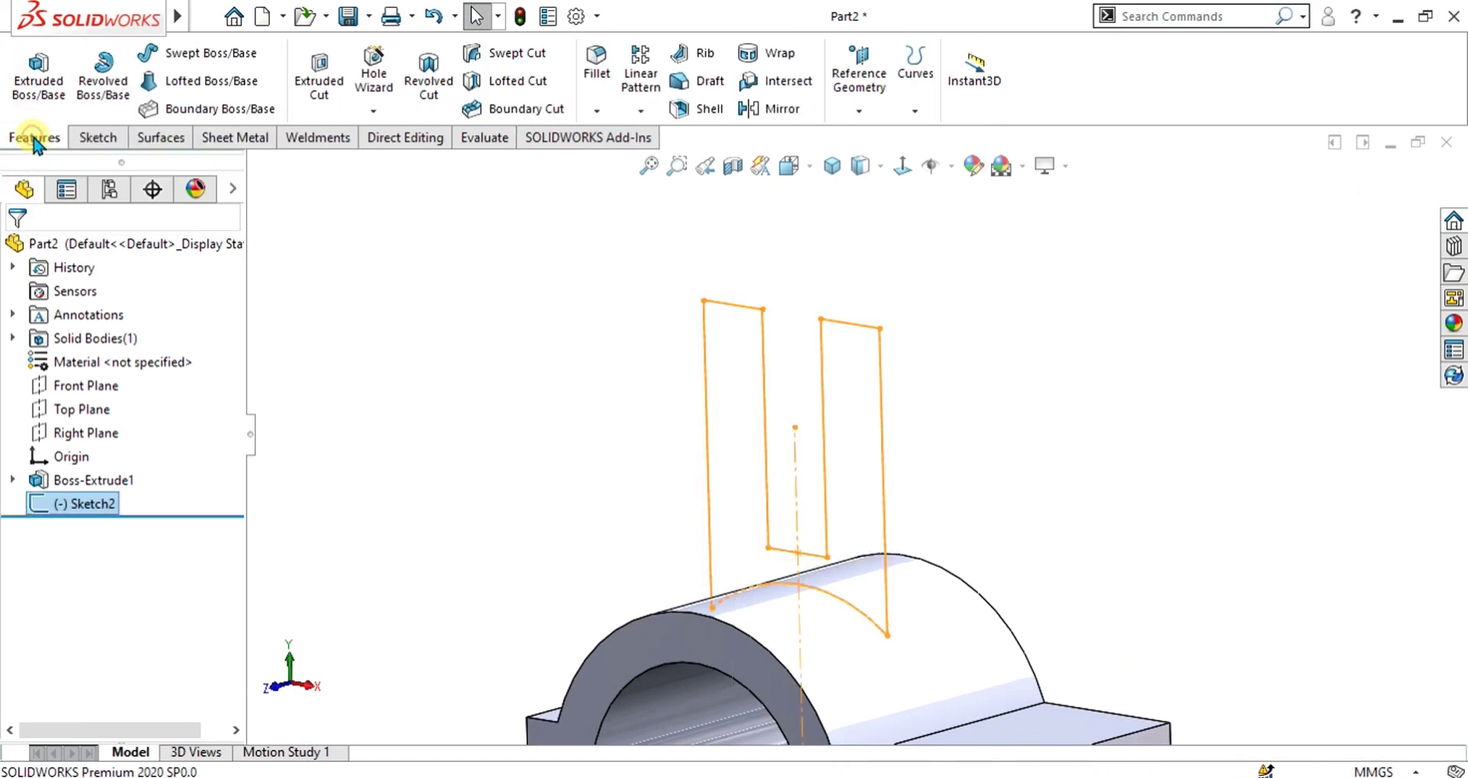
{"action": "left_click", "coordinate": [39, 72]}
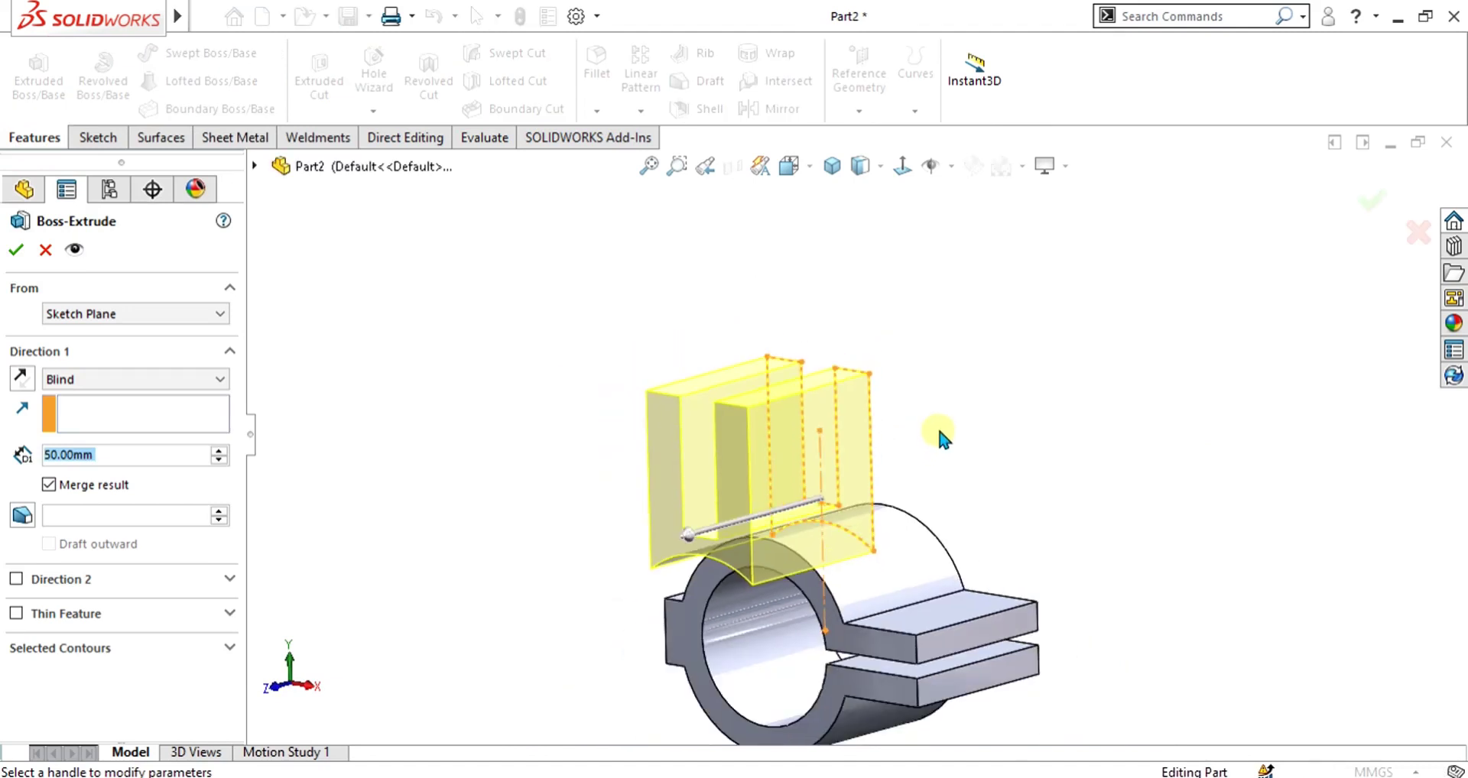
{"action": "left_click", "coordinate": [144, 379]}
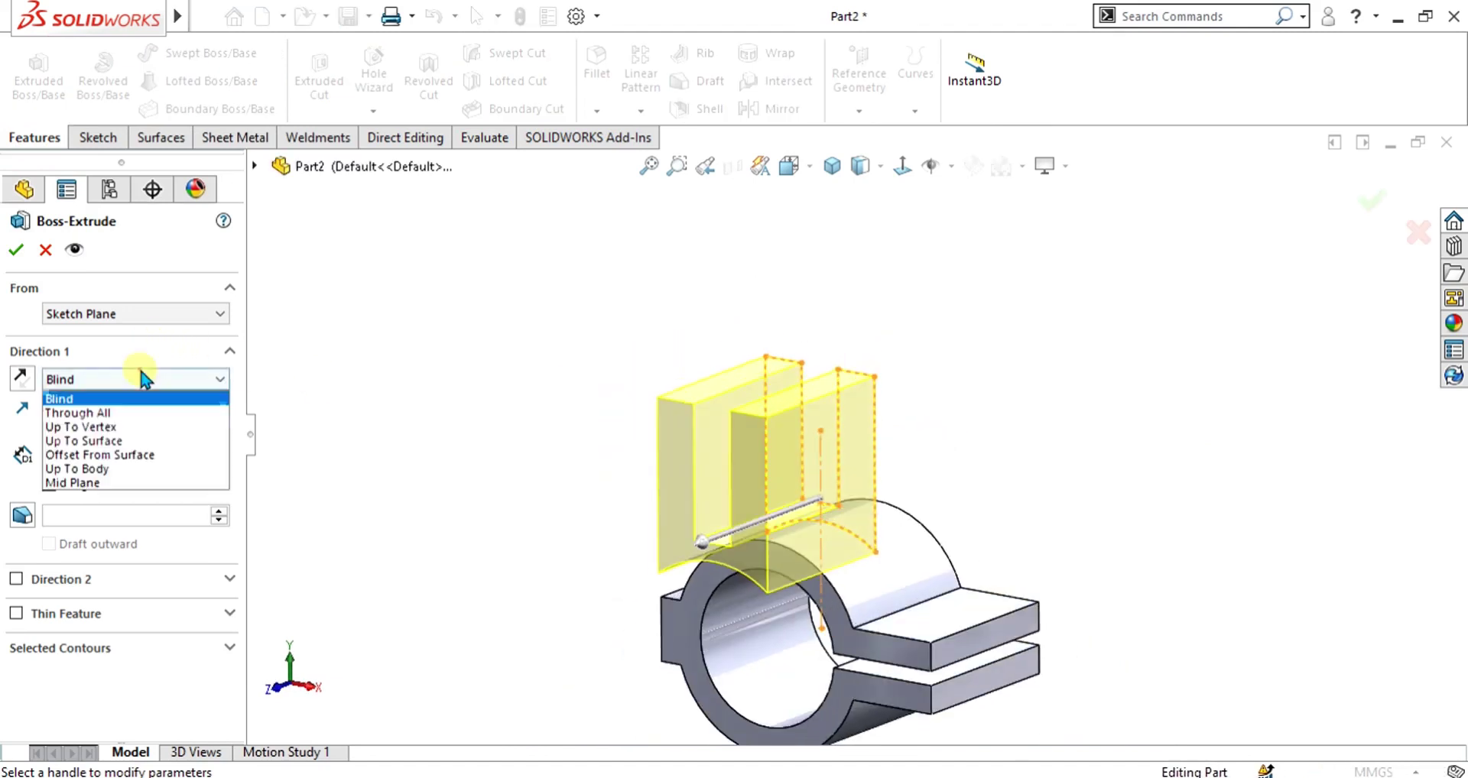
{"action": "left_click", "coordinate": [84, 483]}
{"action": "type", "text": "35"}
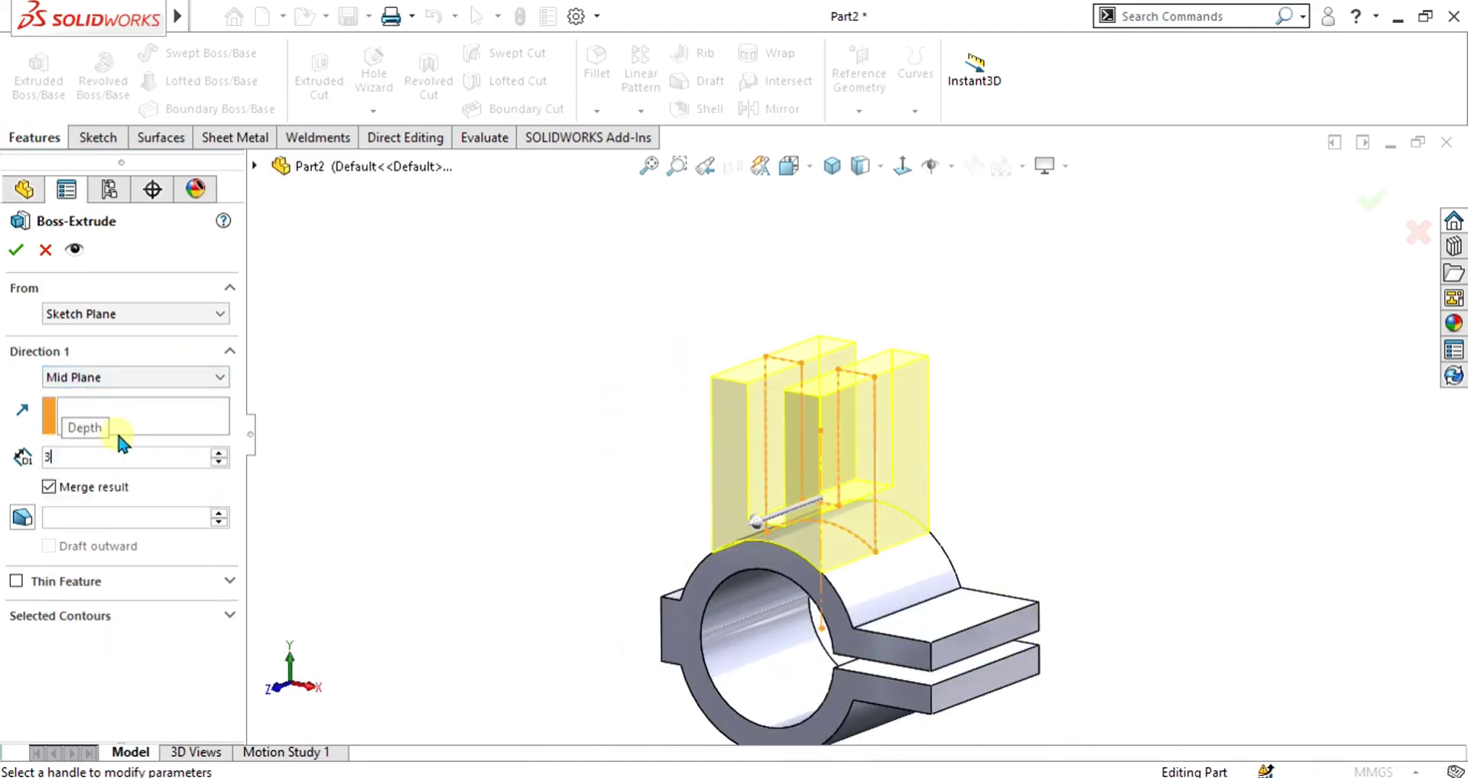
{"action": "key", "text": "Return"}
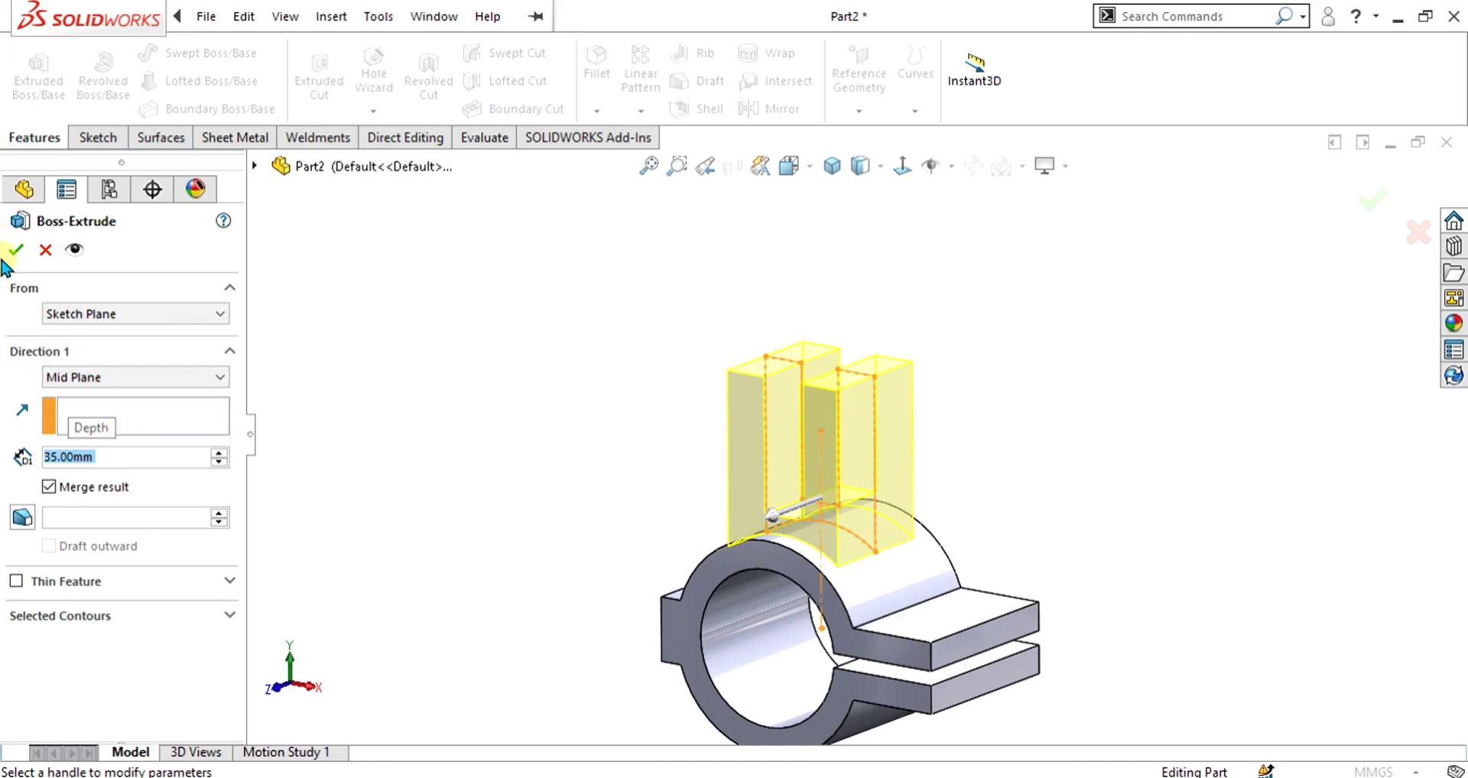
{"action": "left_click", "coordinate": [16, 249]}
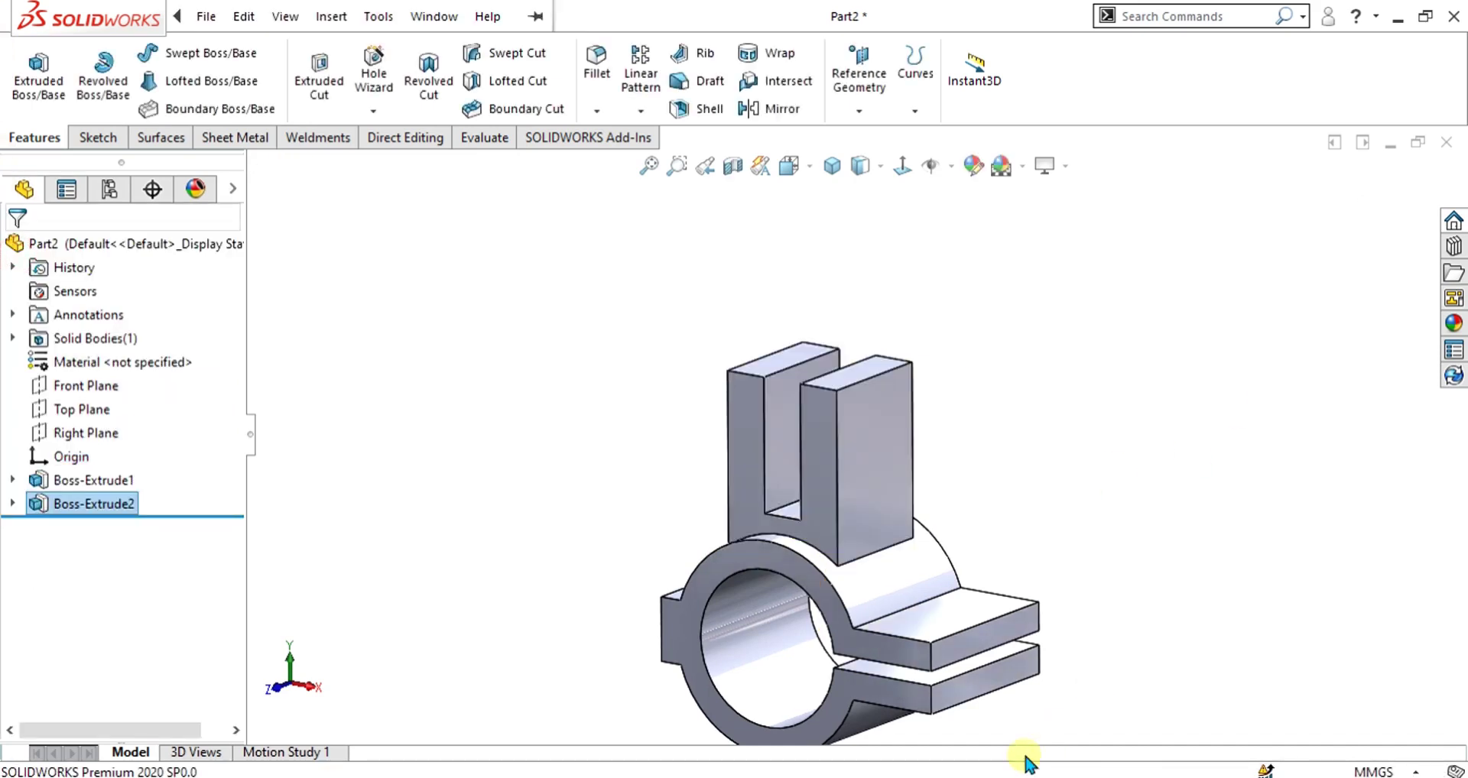
Switch to the PDF practice drawing in Acrobat Reader and check the radius of the fork arms' rounded ends.
{"action": "mouse_move", "coordinate": [1024, 760]}
{"action": "left_click", "coordinate": [956, 714]}
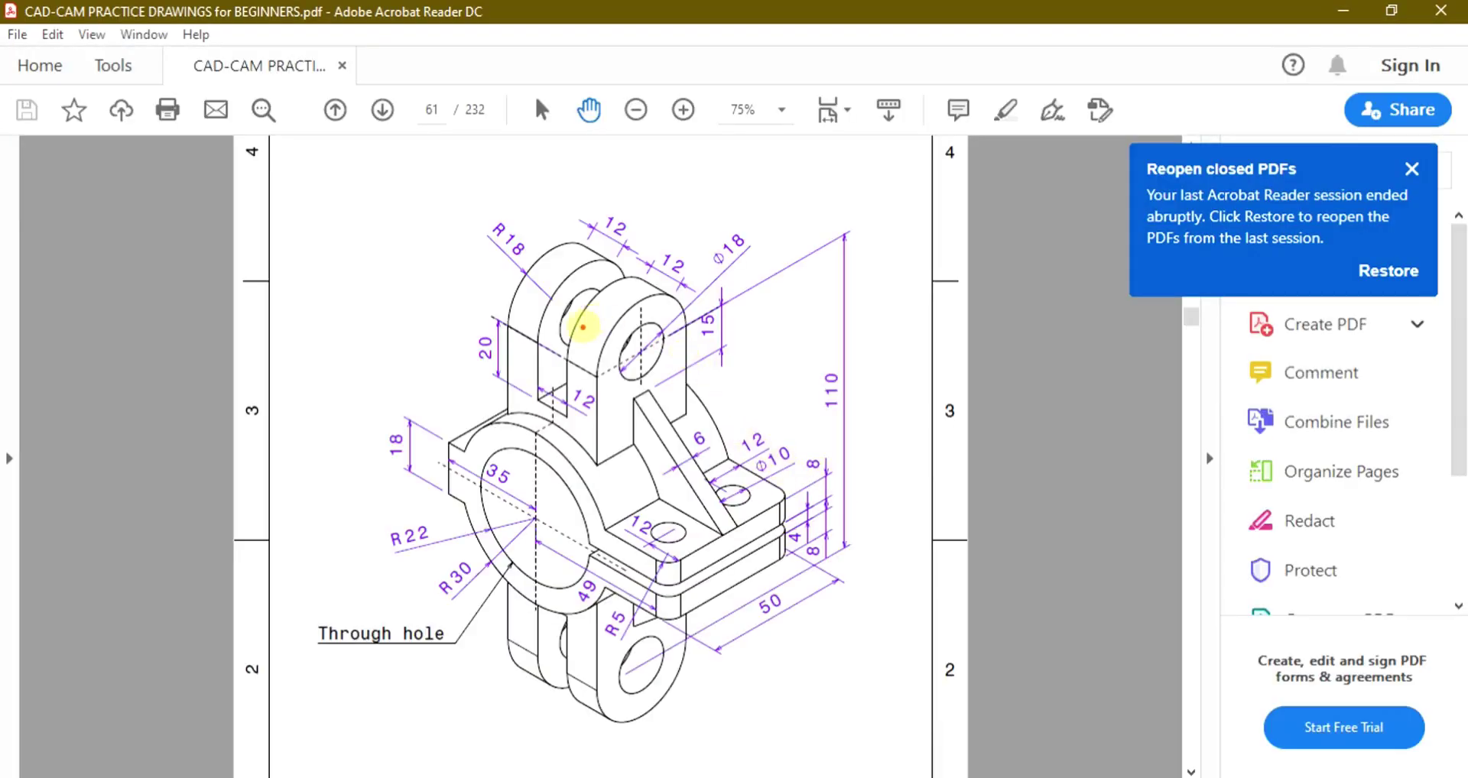
{"action": "mouse_move", "coordinate": [586, 369]}
{"action": "left_mouse_down"}
{"action": "mouse_move", "coordinate": [633, 305]}
{"action": "mouse_move", "coordinate": [679, 330]}
{"action": "left_mouse_up"}
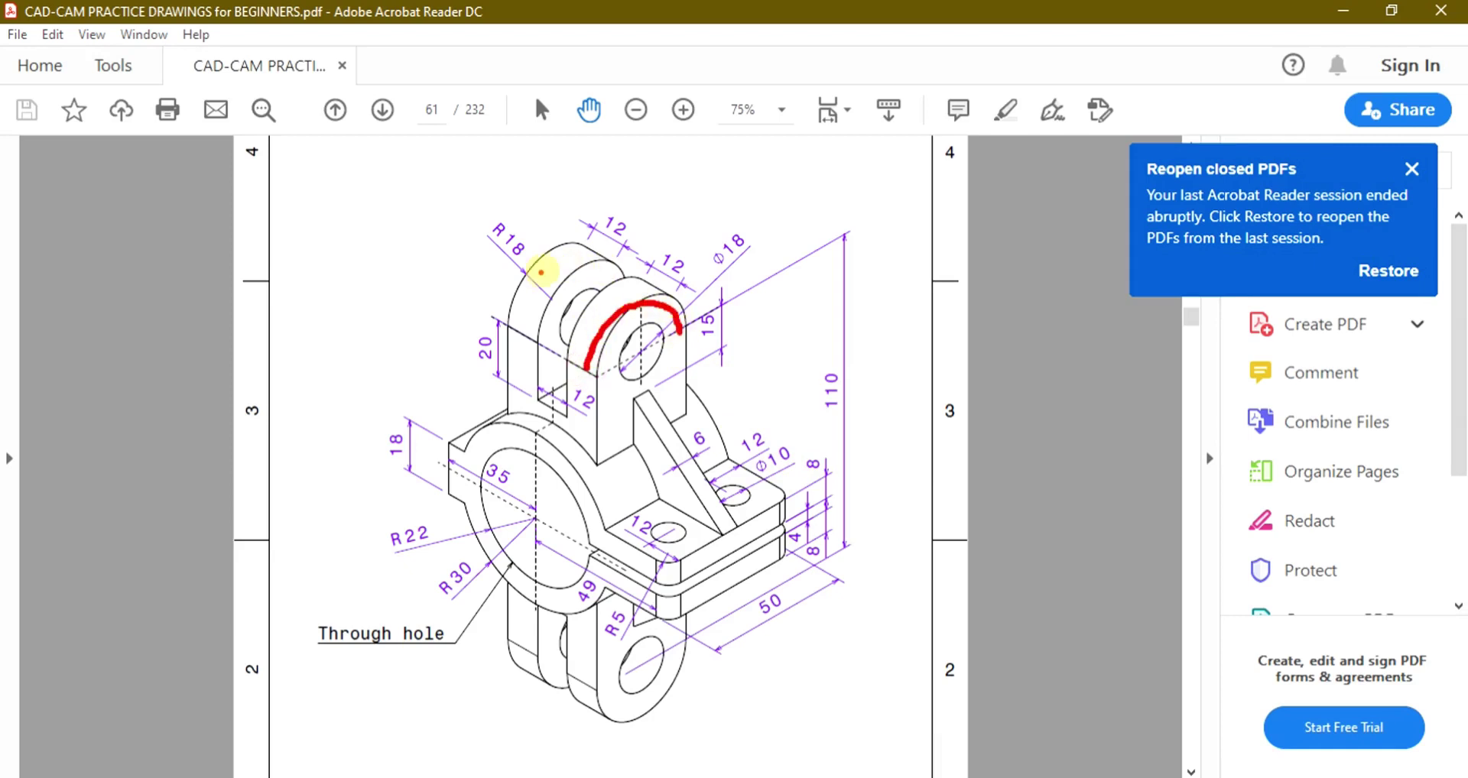
{"action": "mouse_move", "coordinate": [528, 210]}
{"action": "left_mouse_down"}
{"action": "mouse_move", "coordinate": [497, 208]}
{"action": "mouse_move", "coordinate": [512, 275]}
{"action": "mouse_move", "coordinate": [534, 220]}
{"action": "left_mouse_up"}
{"action": "key", "text": "Escape"}
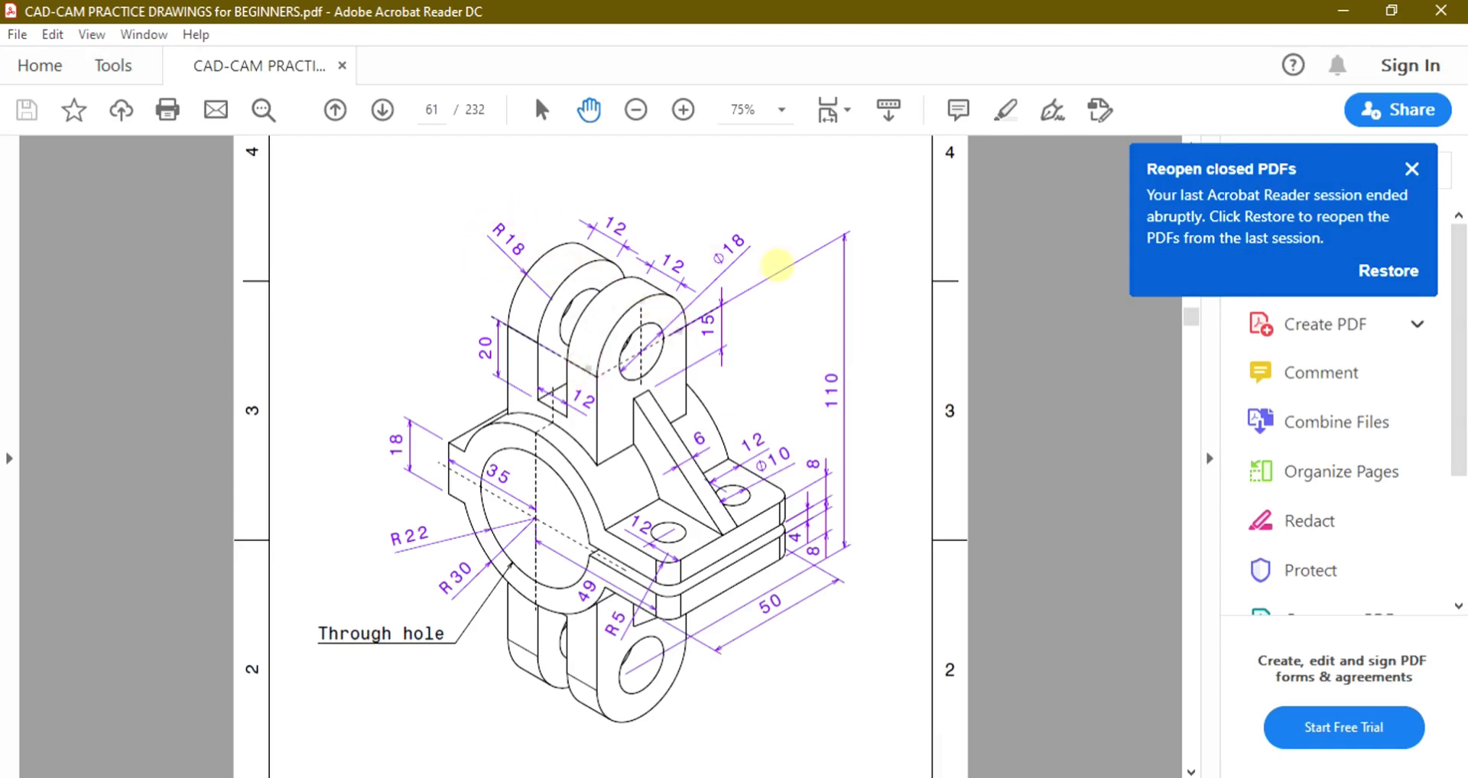
Back in SOLIDWORKS, fillet the four short top edges of the two fork arms with an 18 mm radius.
{"action": "scroll", "coordinate": [840, 243], "scroll_direction": "down", "scroll_amount": 2}
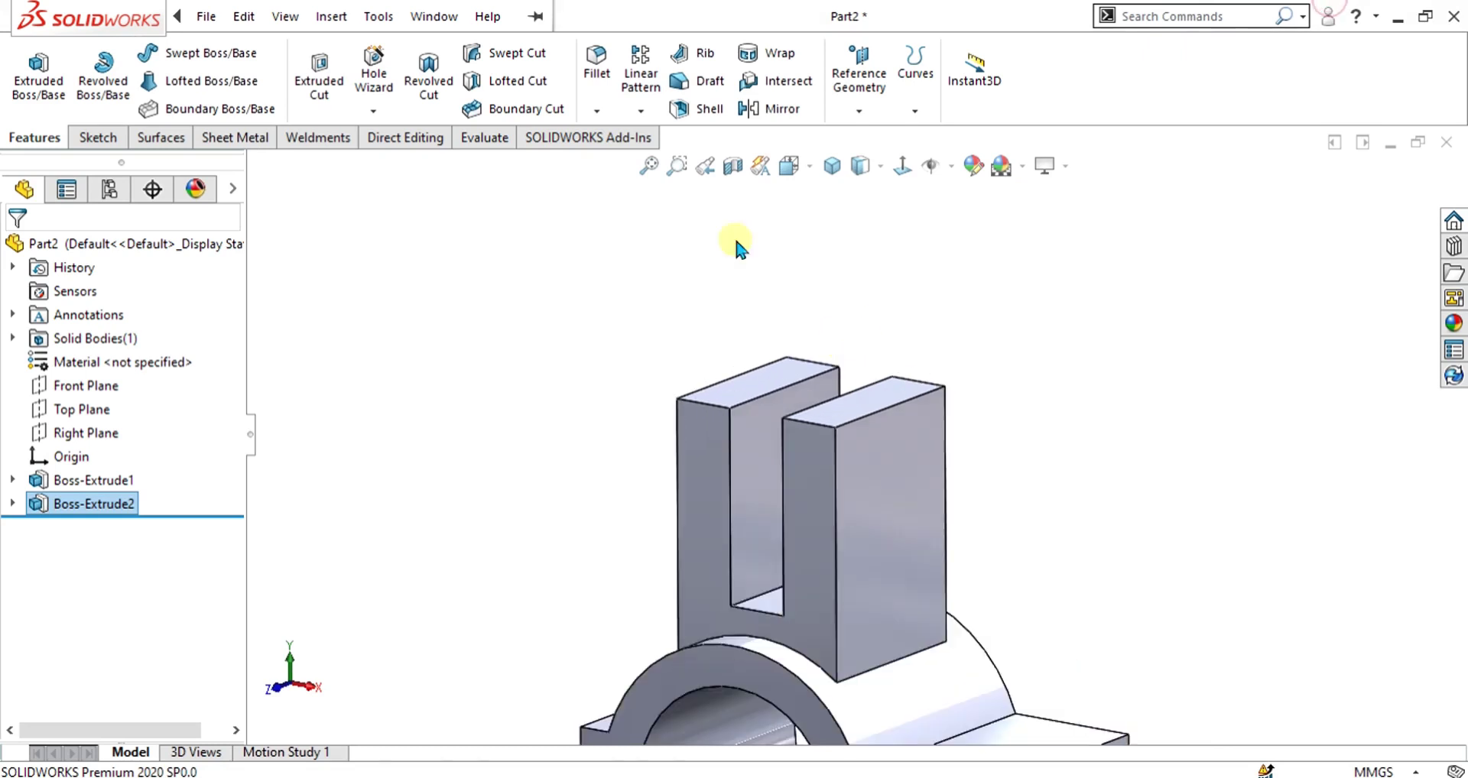
{"action": "left_click", "coordinate": [808, 421]}
{"action": "middle_click_drag", "start_coordinate": [808, 421], "coordinate": [938, 373]}
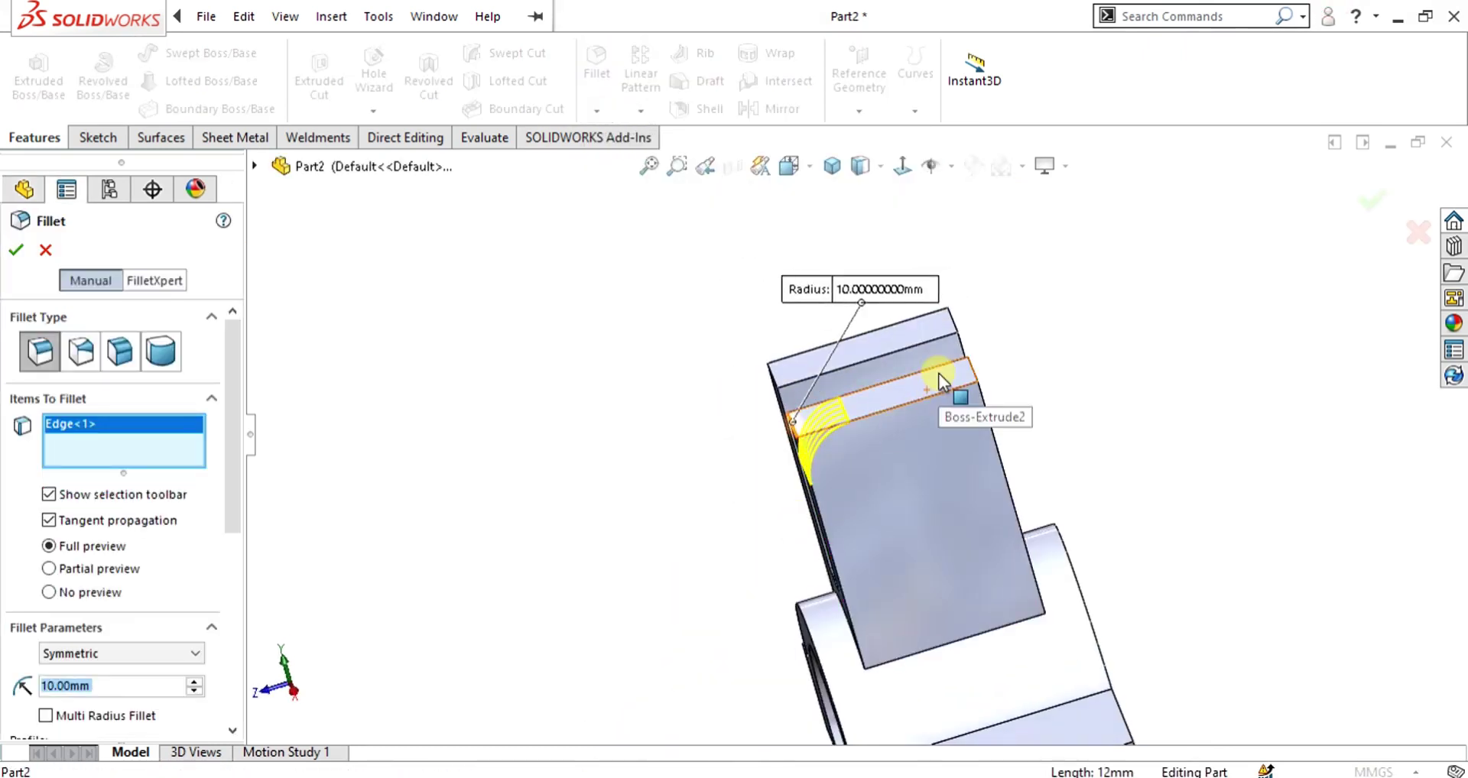
{"action": "left_click", "coordinate": [973, 373]}
{"action": "left_click", "coordinate": [948, 316]}
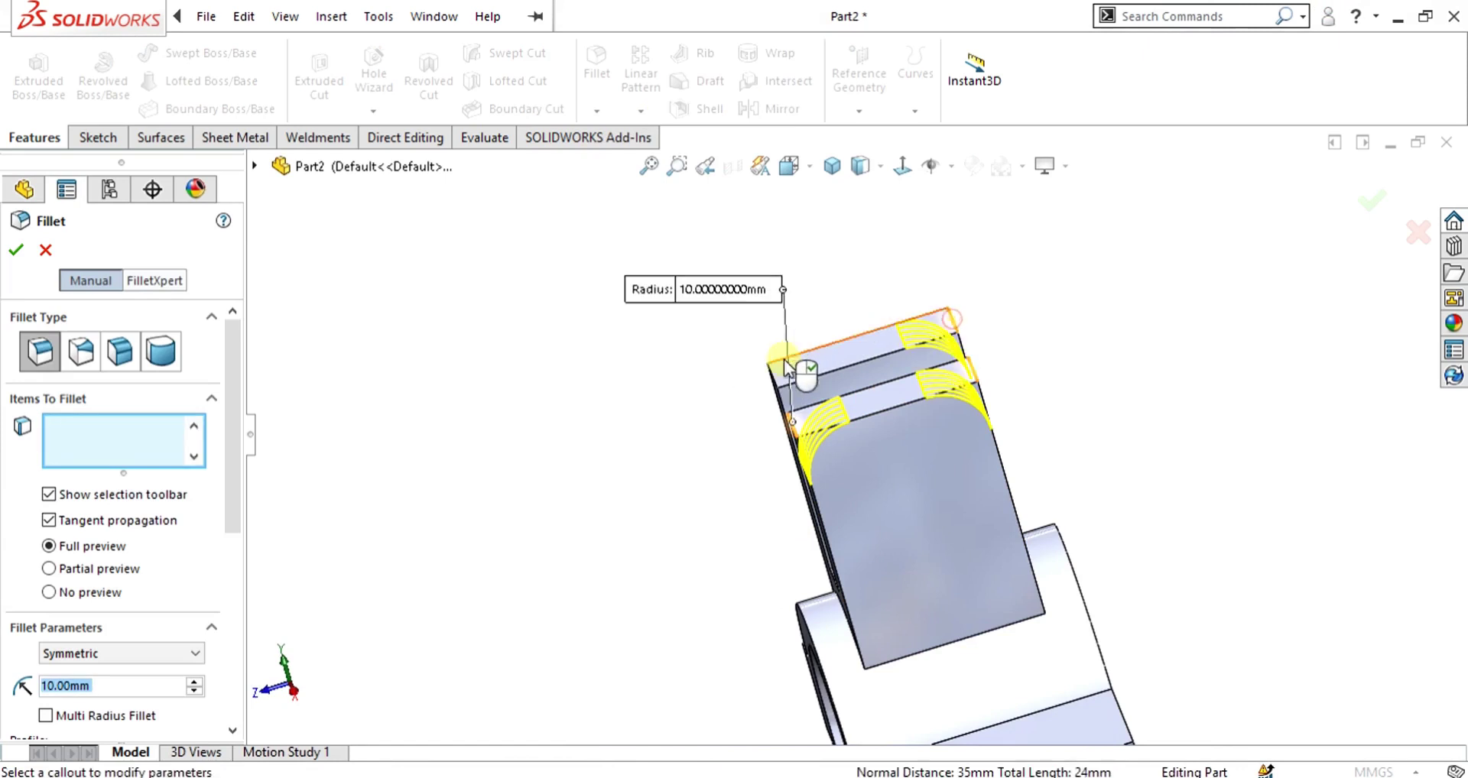
{"action": "left_click", "coordinate": [777, 381]}
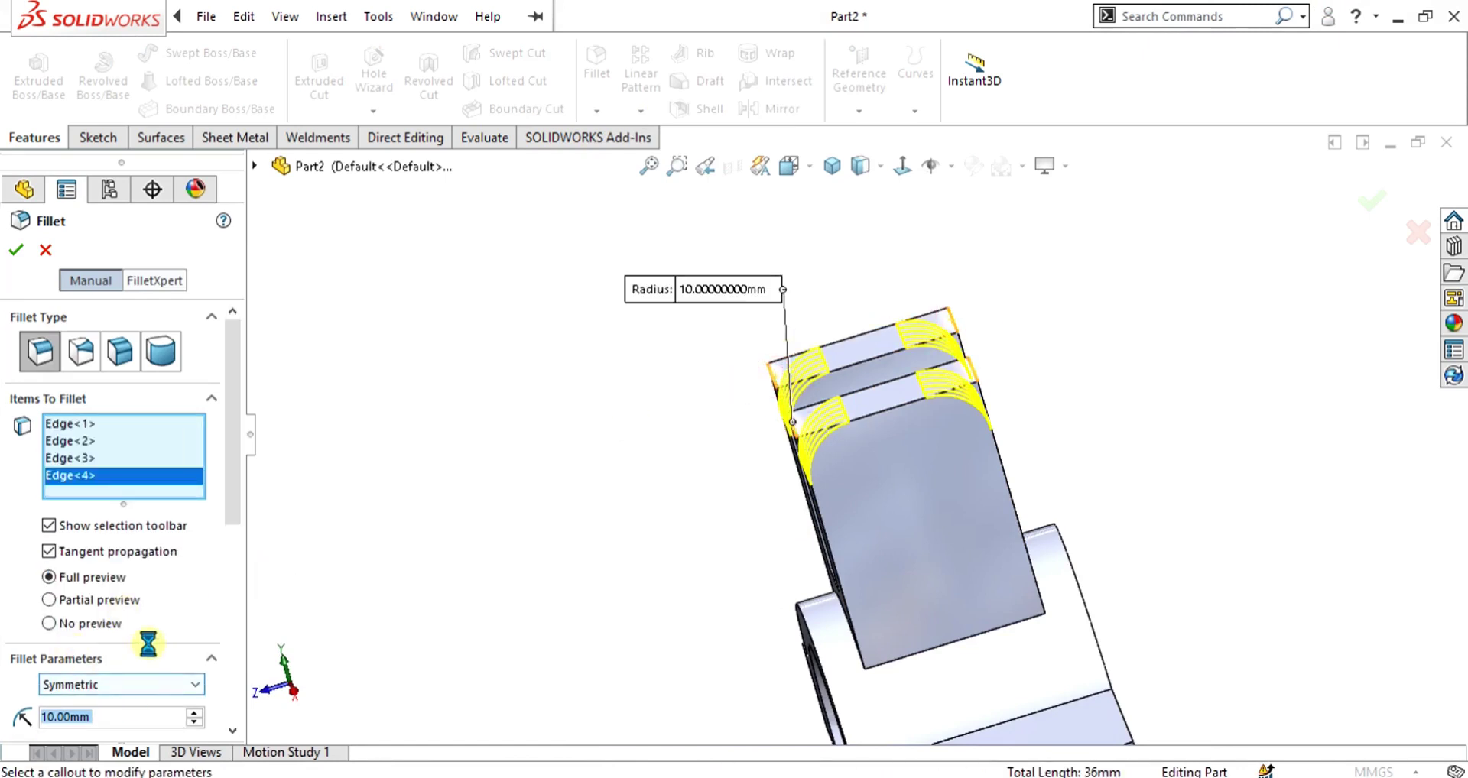
{"action": "type", "text": "18"}
{"action": "key", "text": "Return"}
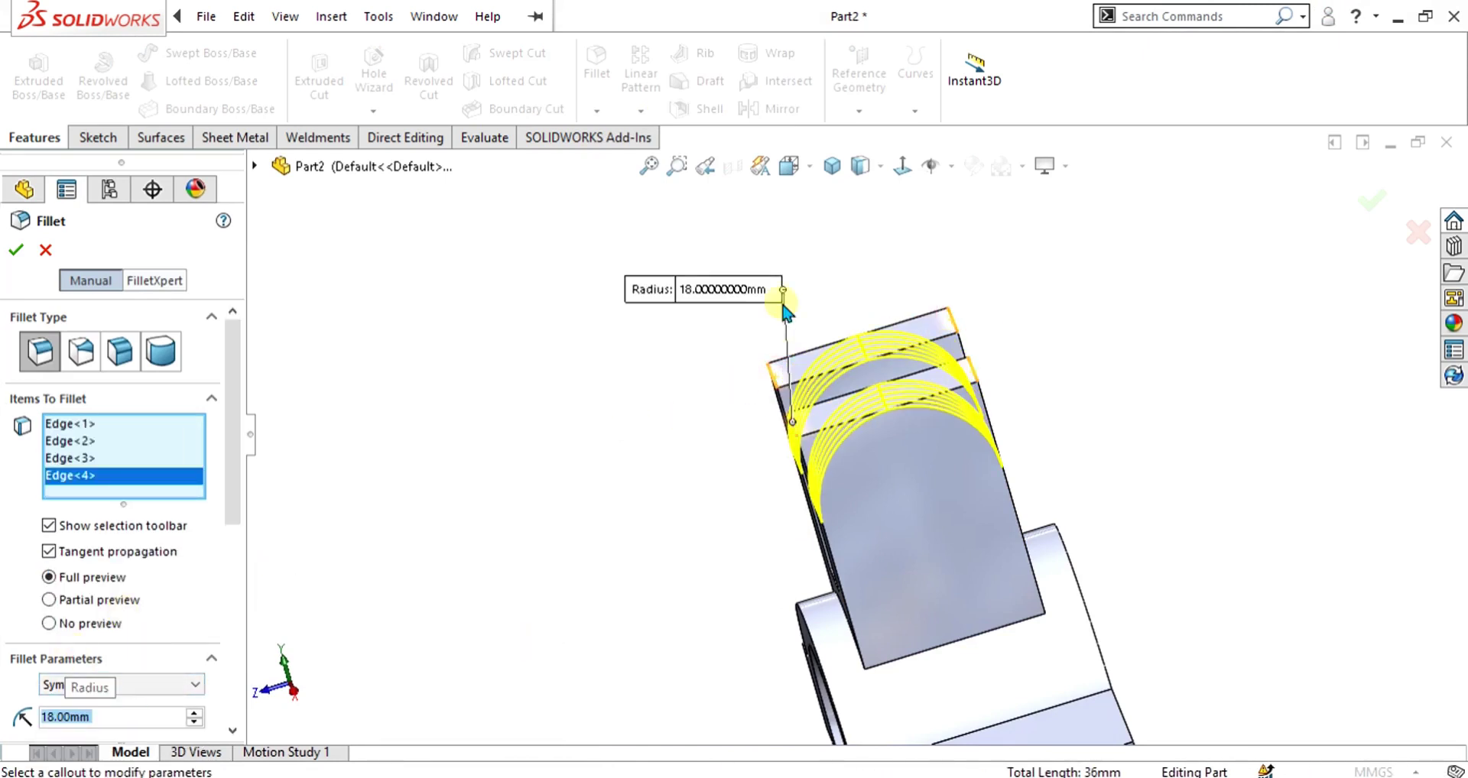
{"action": "middle_click_drag", "start_coordinate": [785, 312], "coordinate": [1012, 485]}
{"action": "scroll", "coordinate": [992, 490], "scroll_direction": "up", "scroll_amount": 5}
{"action": "scroll", "coordinate": [877, 458], "scroll_direction": "down", "scroll_amount": 5}
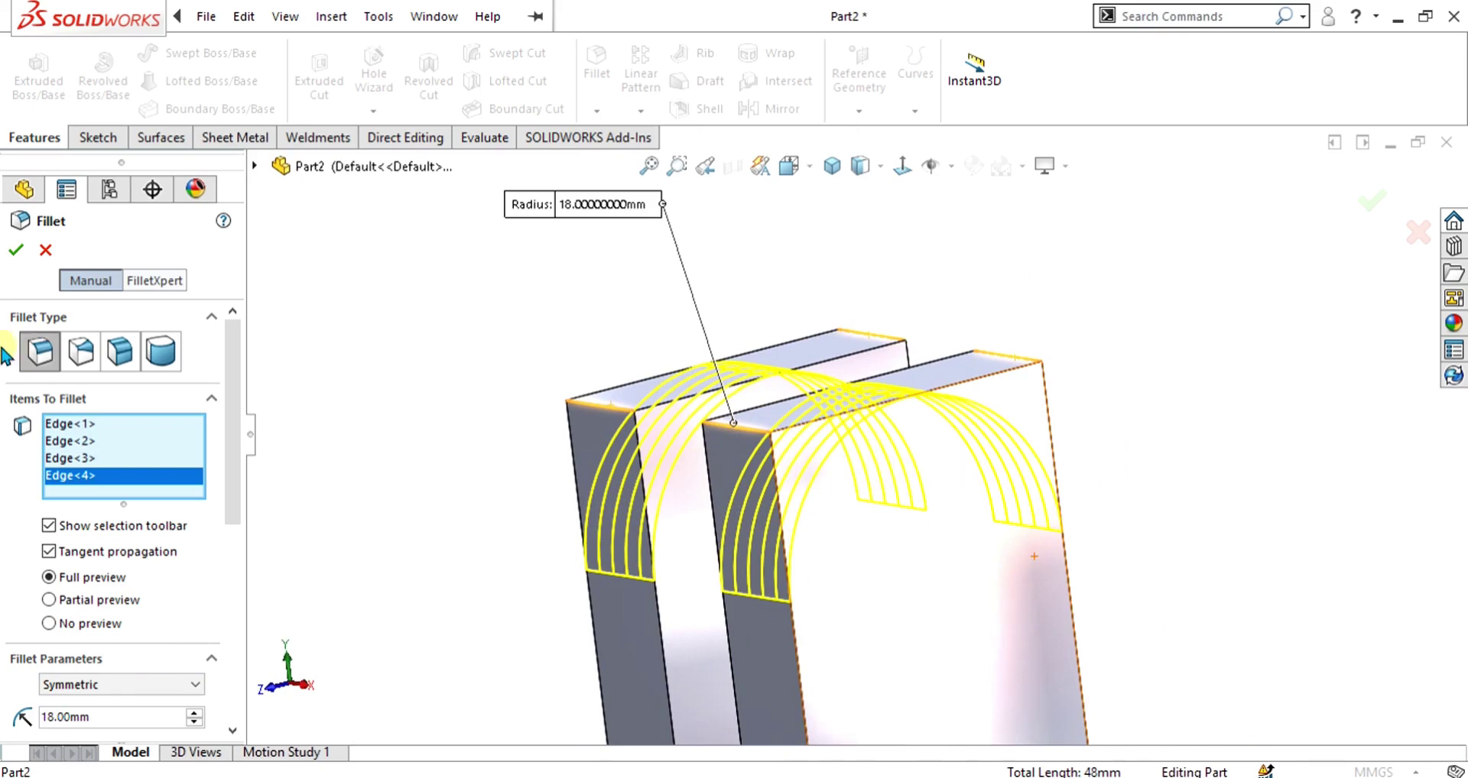
{"action": "left_click", "coordinate": [17, 252]}
Switch to the PDF drawing and examine the fork's pin hole and the slanted rib below it.
{"action": "middle_click_drag", "start_coordinate": [794, 466], "coordinate": [891, 449]}
{"action": "scroll", "coordinate": [912, 488], "scroll_direction": "up", "scroll_amount": 3}
{"action": "scroll", "coordinate": [913, 487], "scroll_direction": "up", "scroll_amount": 2}
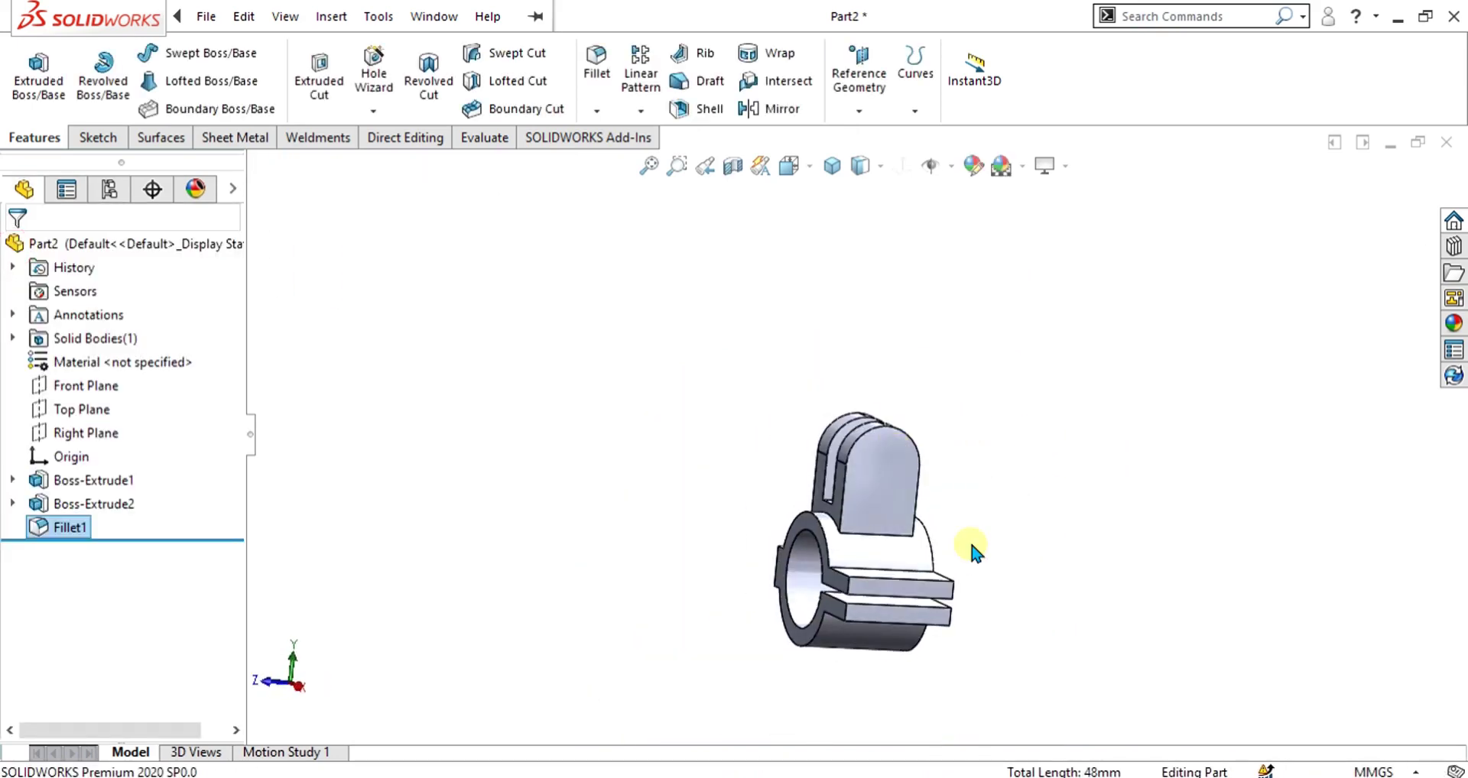
{"action": "mouse_move", "coordinate": [973, 776]}
{"action": "left_click", "coordinate": [975, 711]}
{"action": "mouse_move", "coordinate": [662, 317]}
{"action": "left_mouse_down"}
{"action": "mouse_move", "coordinate": [615, 329]}
{"action": "mouse_move", "coordinate": [671, 350]}
{"action": "left_mouse_up"}
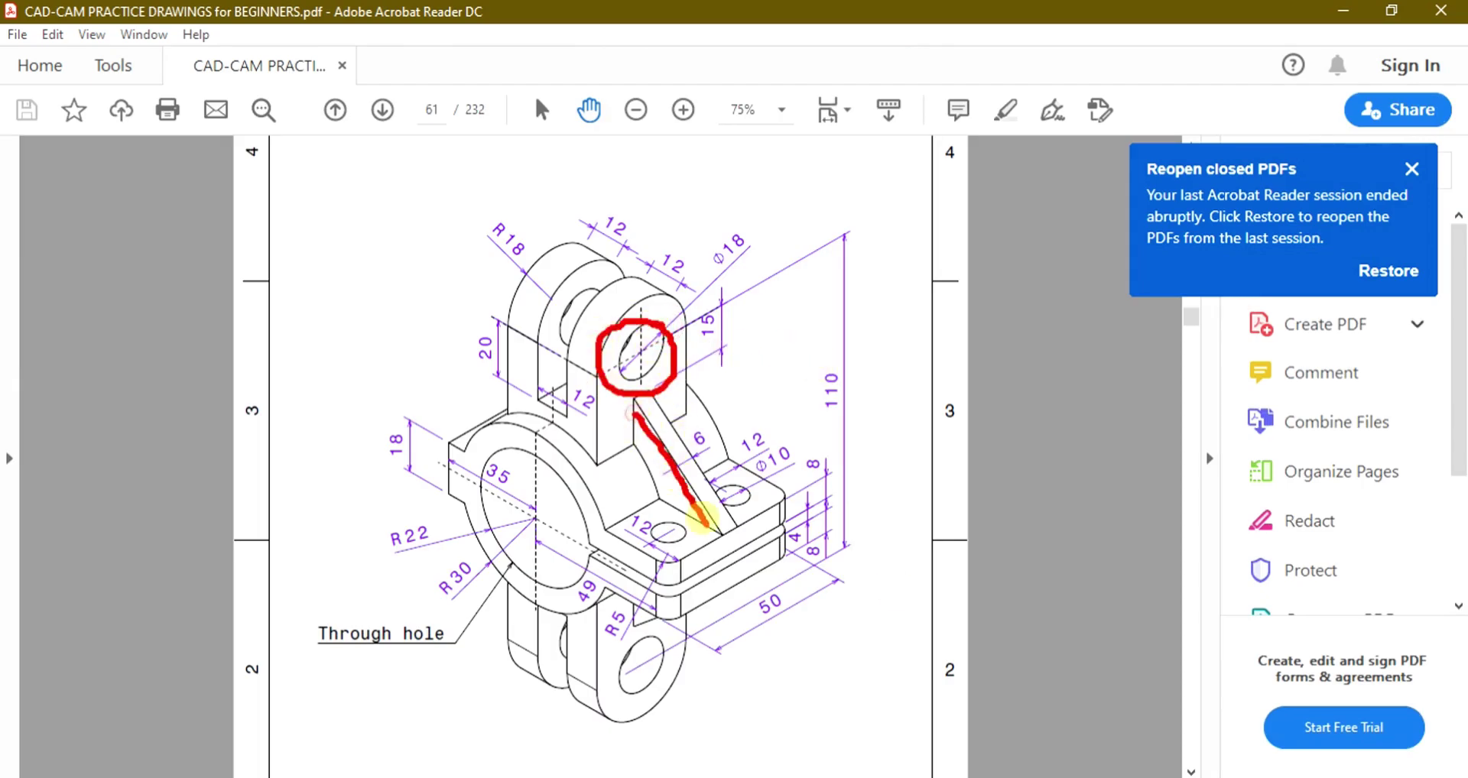
{"action": "key", "text": "Escape"}
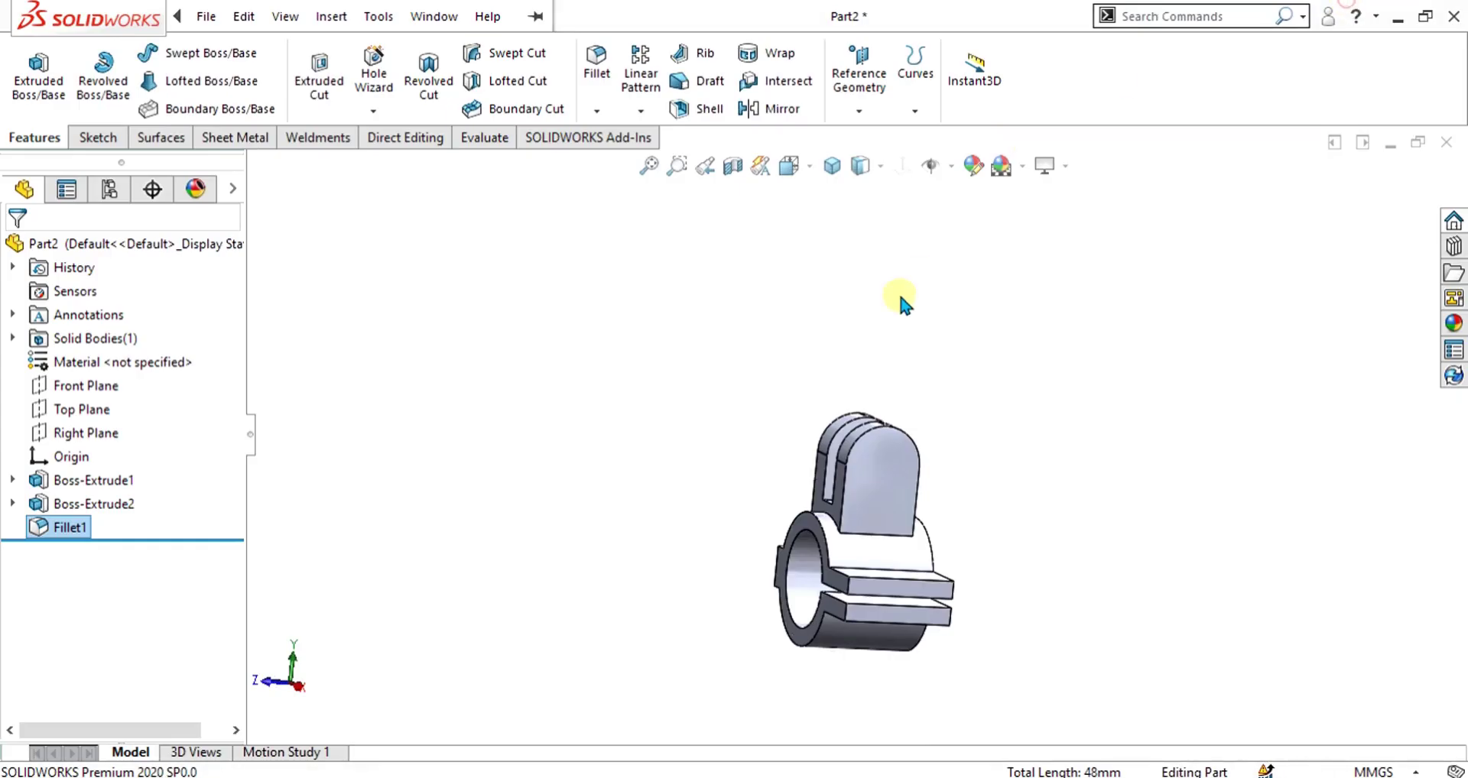
In SOLIDWORKS, sketch a 9 mm radius circle on the fork's outer side face, at about the centre of its rounded end.
{"action": "scroll", "coordinate": [891, 516], "scroll_direction": "down", "scroll_amount": 3}
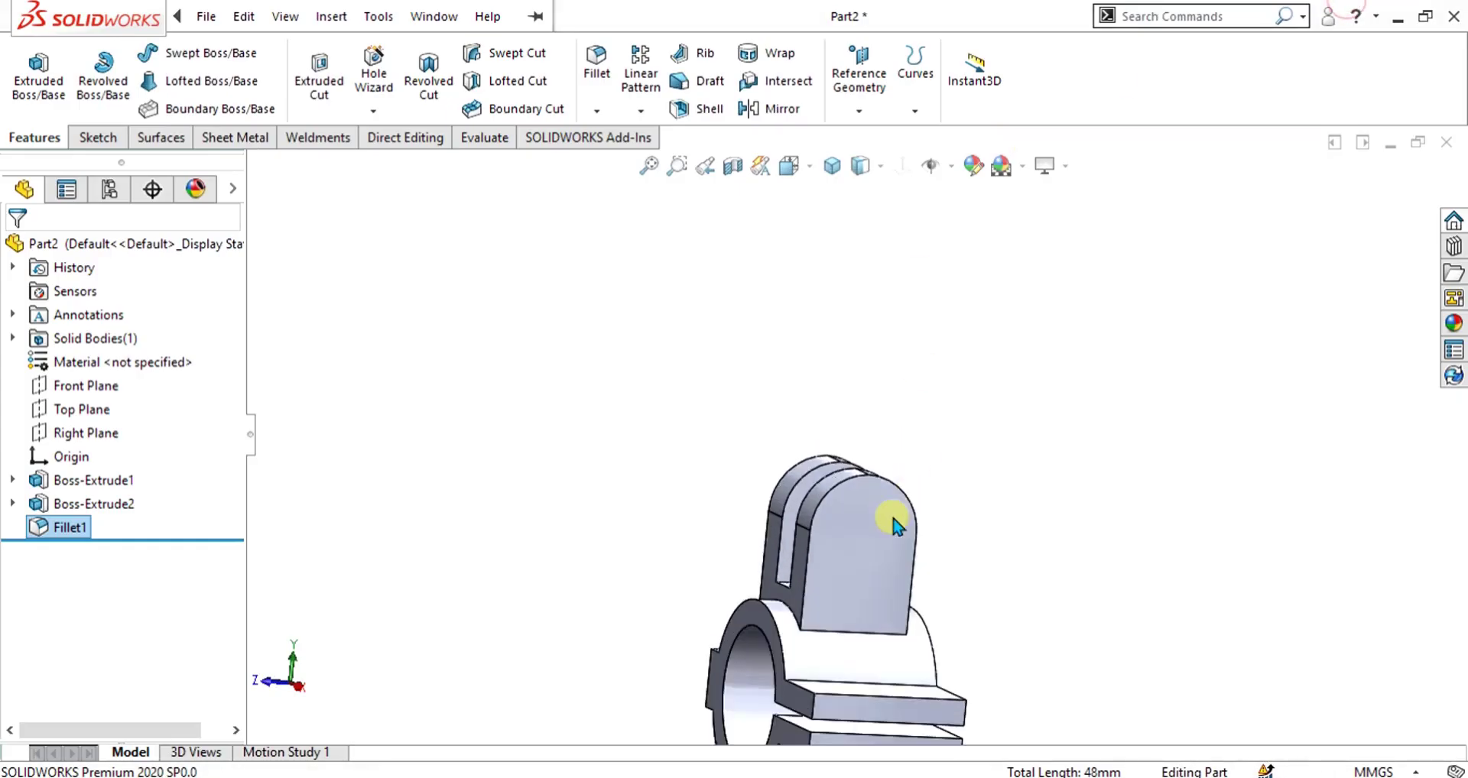
{"action": "left_click", "coordinate": [891, 516]}
{"action": "left_click", "coordinate": [105, 144]}
{"action": "left_click", "coordinate": [30, 69]}
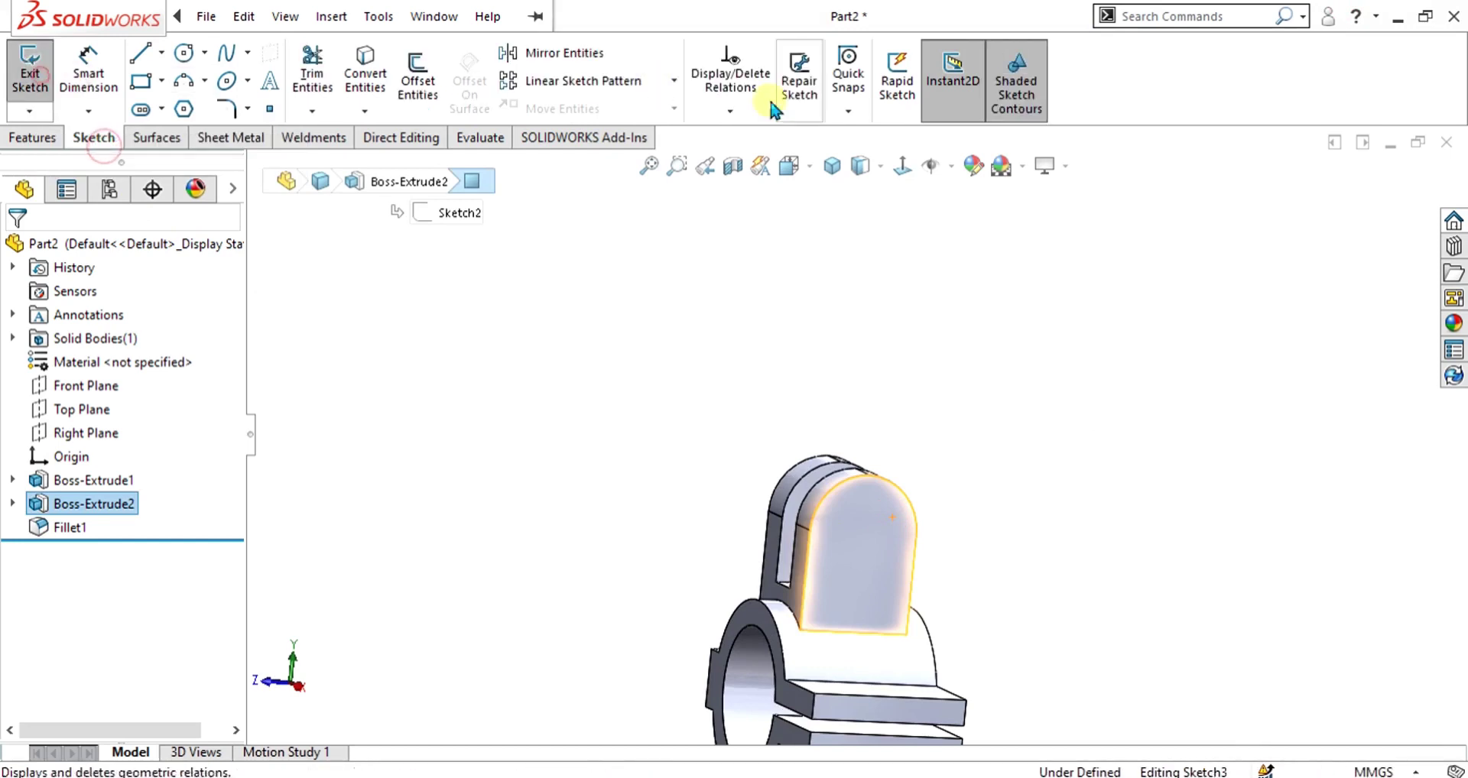
{"action": "left_click", "coordinate": [899, 165]}
{"action": "left_click", "coordinate": [1084, 335]}
{"action": "scroll", "coordinate": [975, 237], "scroll_direction": "up", "scroll_amount": 1}
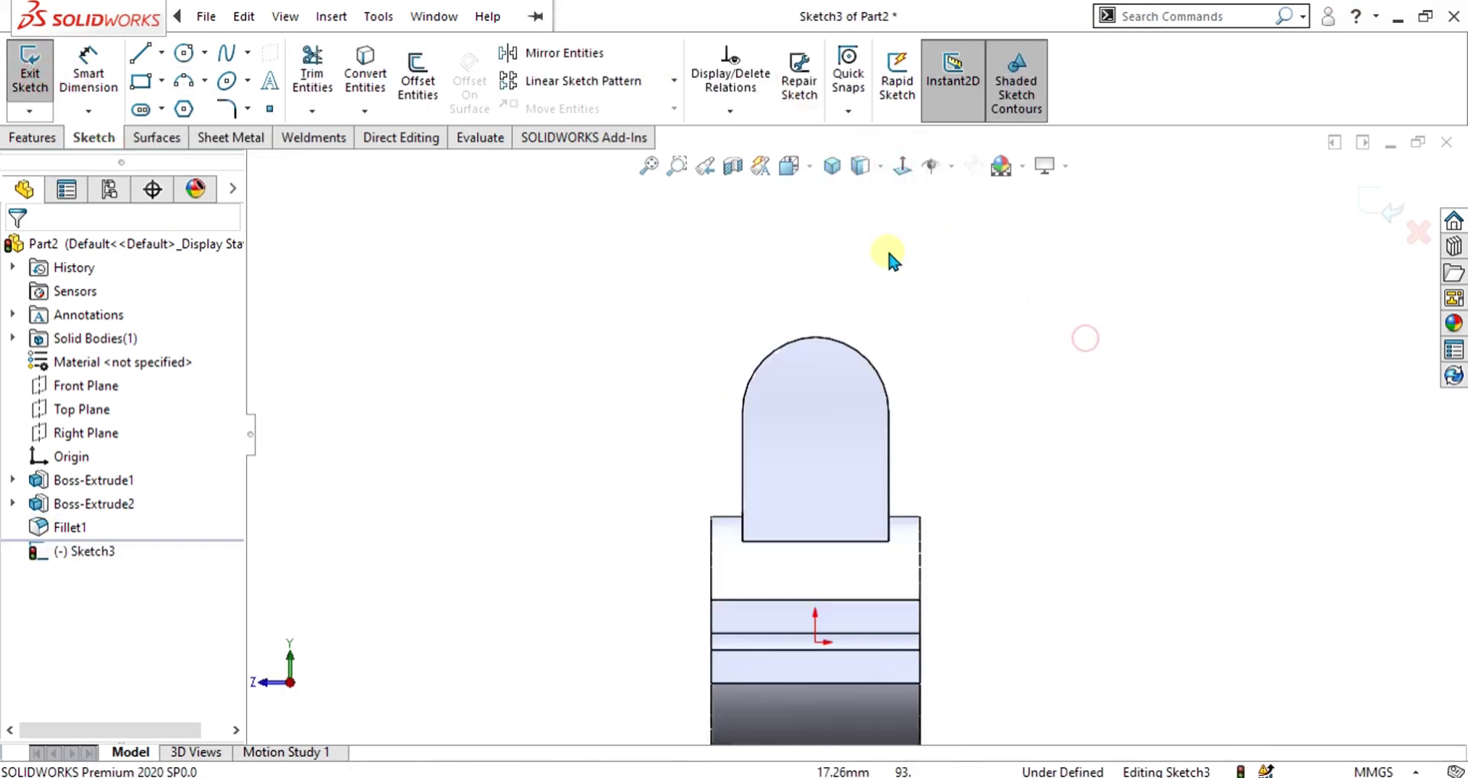
{"action": "left_click", "coordinate": [190, 59]}
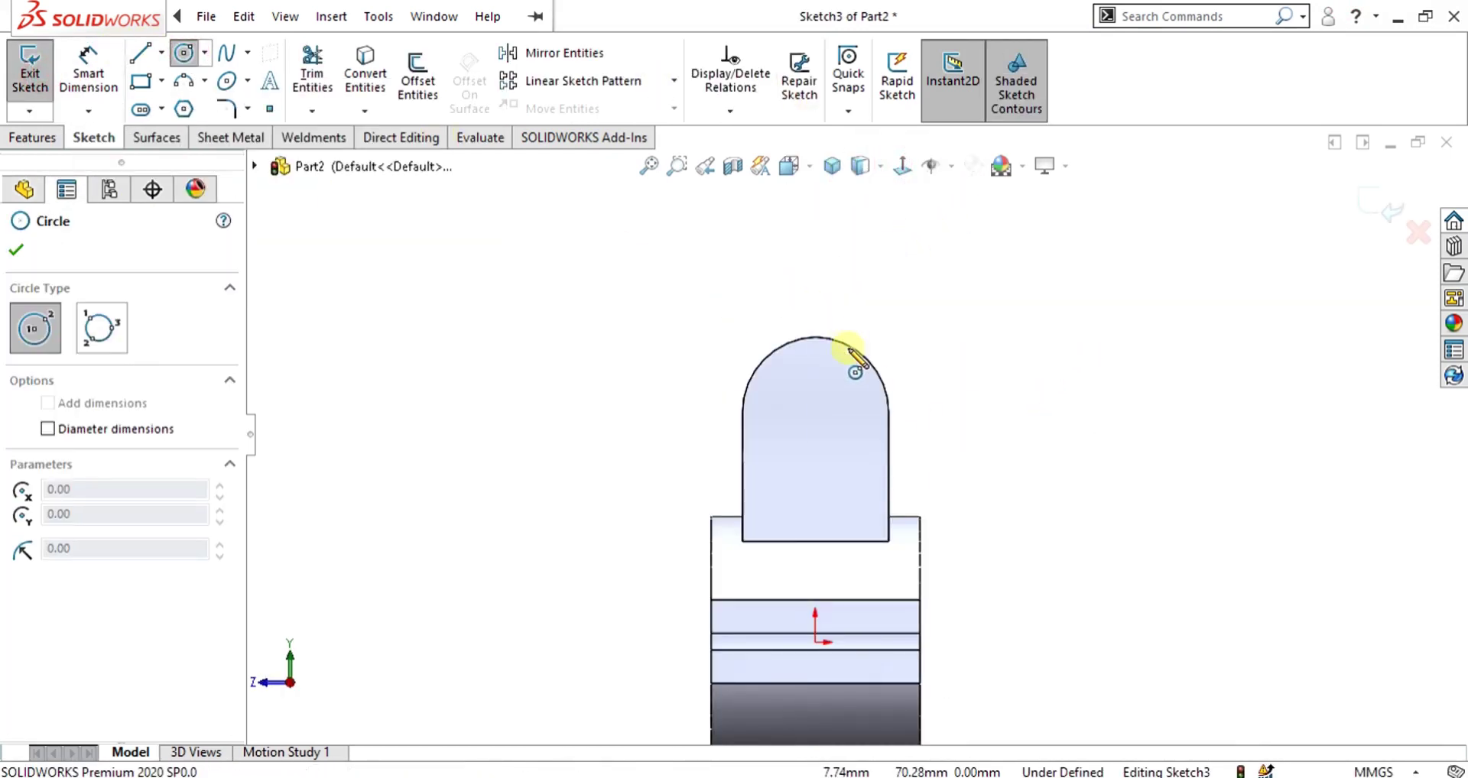
{"action": "left_click", "coordinate": [813, 412]}
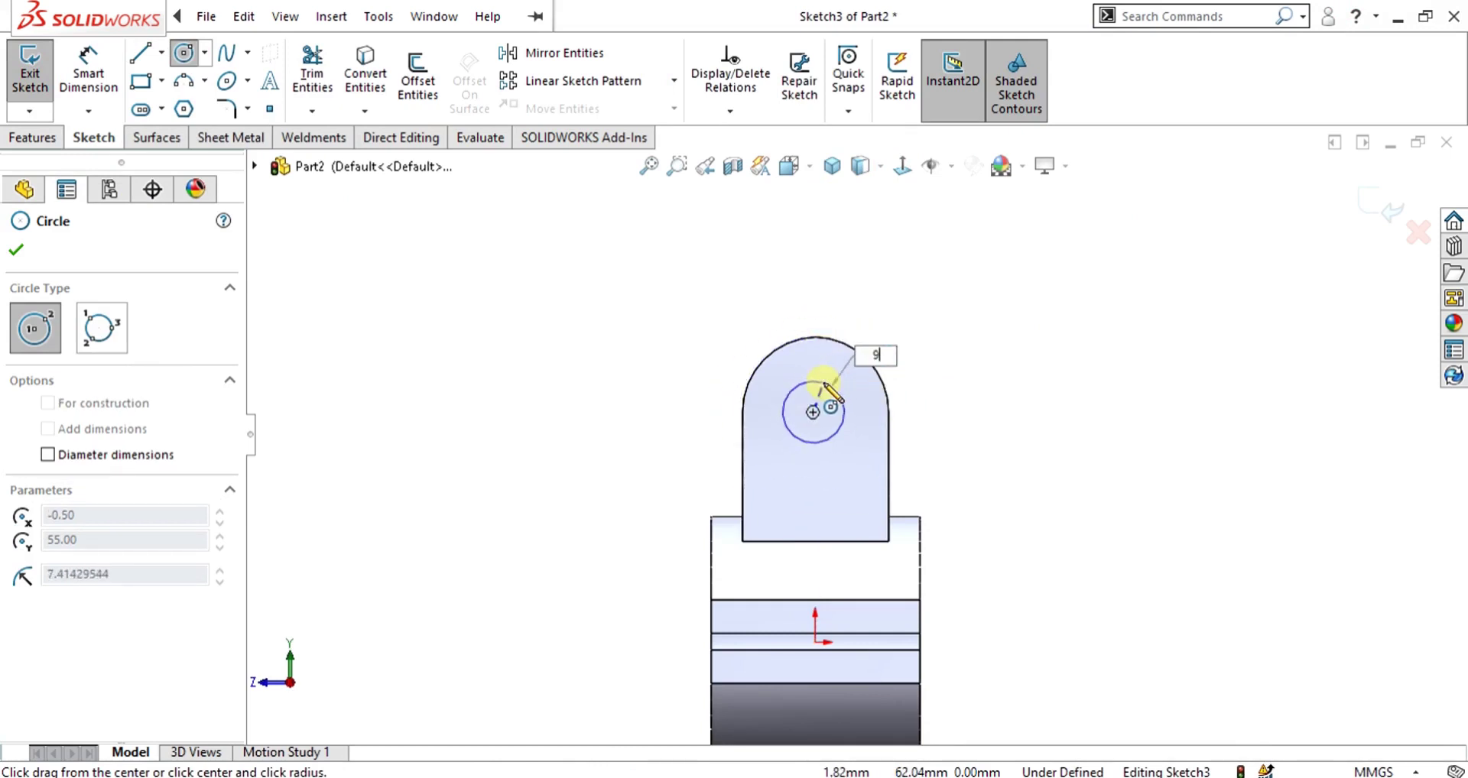
{"action": "key", "text": "Return"}
{"action": "key", "text": "Escape"}
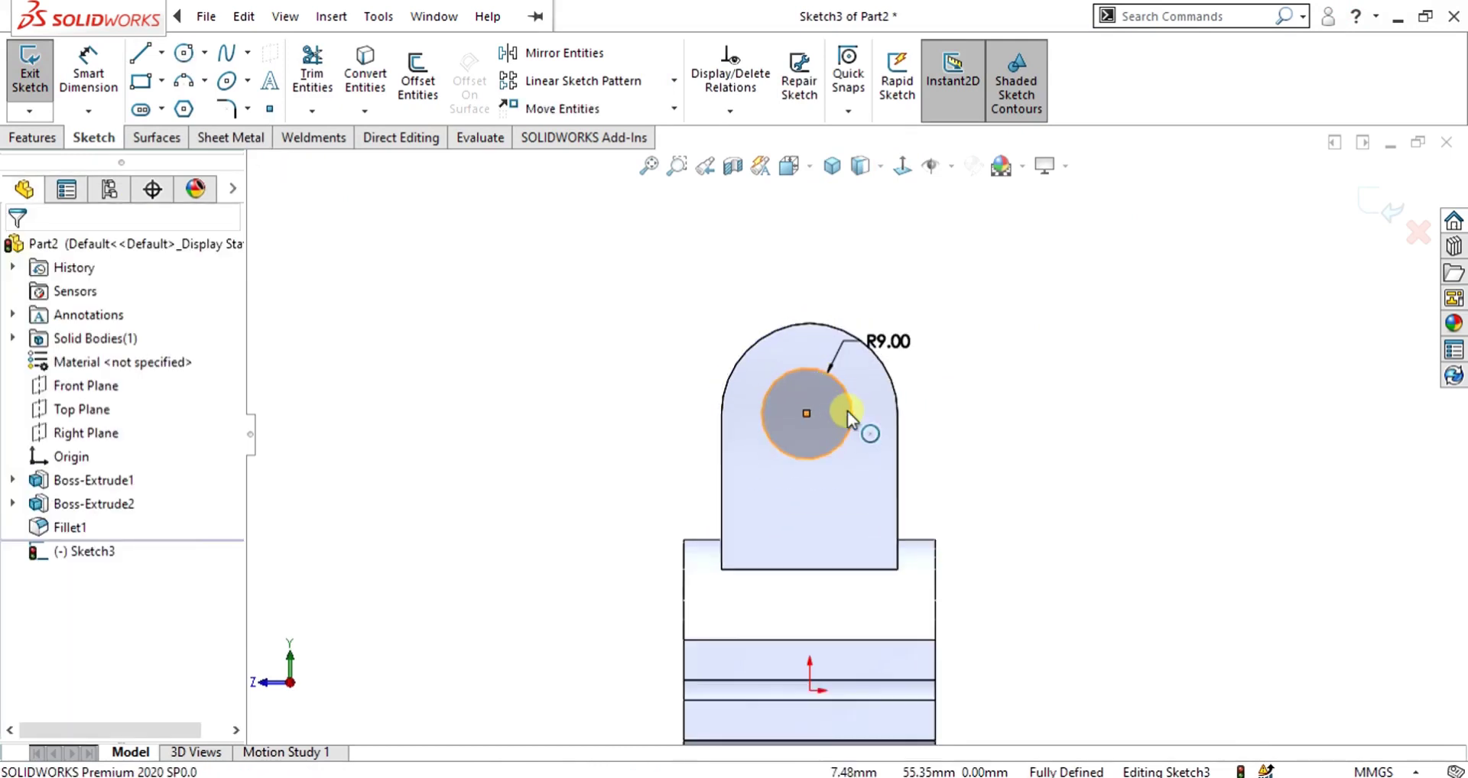
Cut the circle through both fork arms using Extruded Cut with the Through All - Both end condition.
{"action": "middle_click_drag", "start_coordinate": [858, 411], "coordinate": [869, 431]}
{"action": "left_click", "coordinate": [55, 138]}
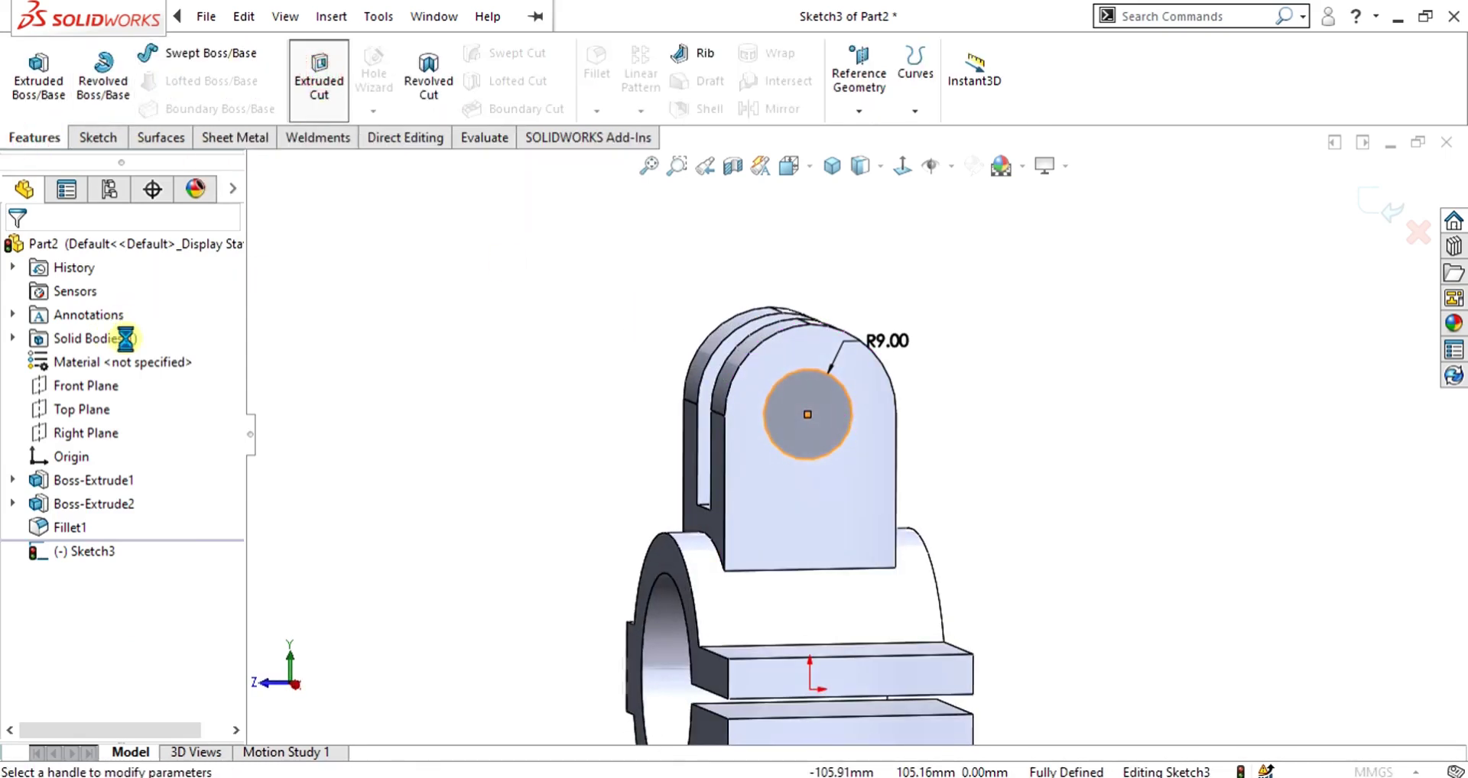
{"action": "left_click", "coordinate": [108, 380]}
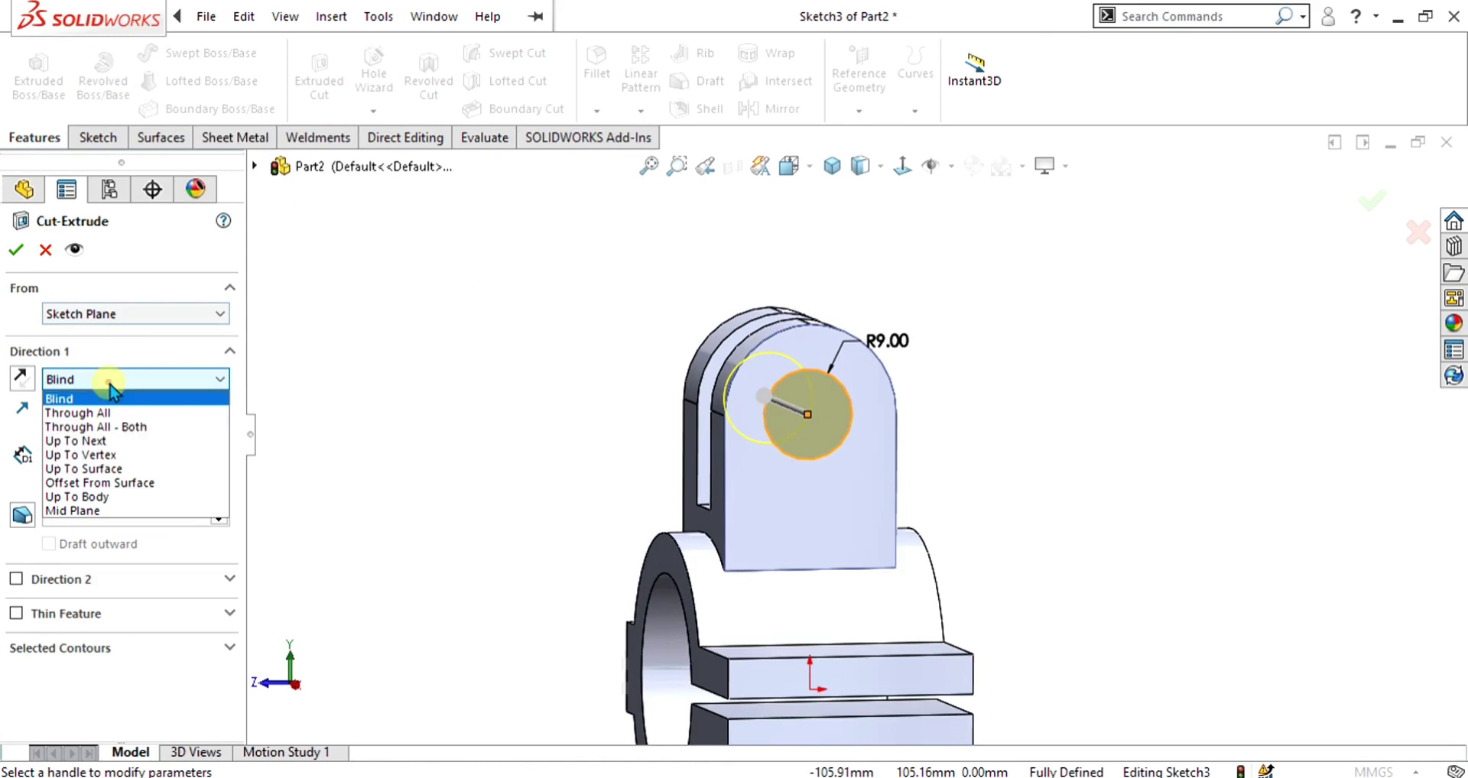
{"action": "left_click", "coordinate": [103, 425]}
{"action": "left_click", "coordinate": [16, 249]}
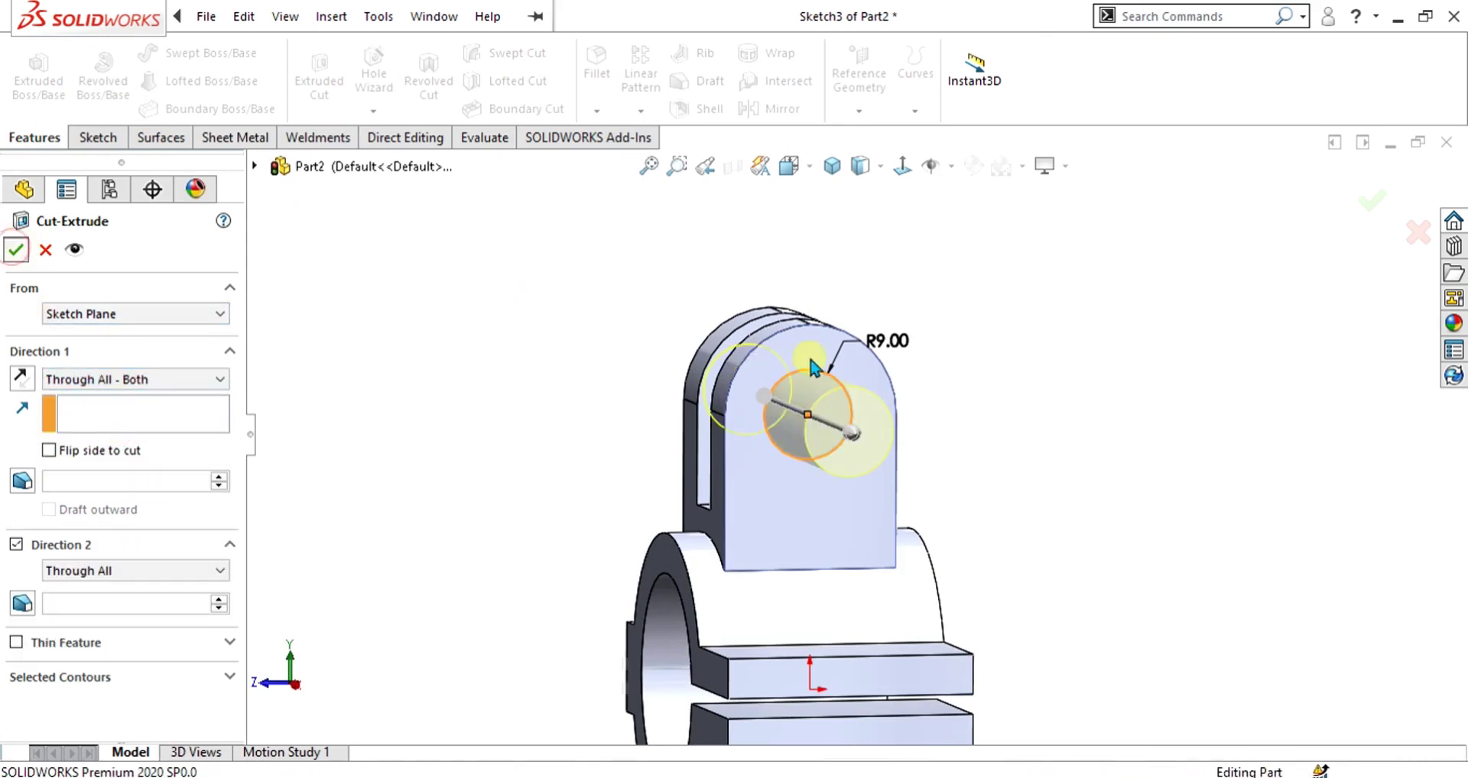
{"action": "middle_click_drag", "start_coordinate": [861, 518], "coordinate": [970, 484]}
{"action": "scroll", "coordinate": [911, 536], "scroll_direction": "down", "scroll_amount": 2}
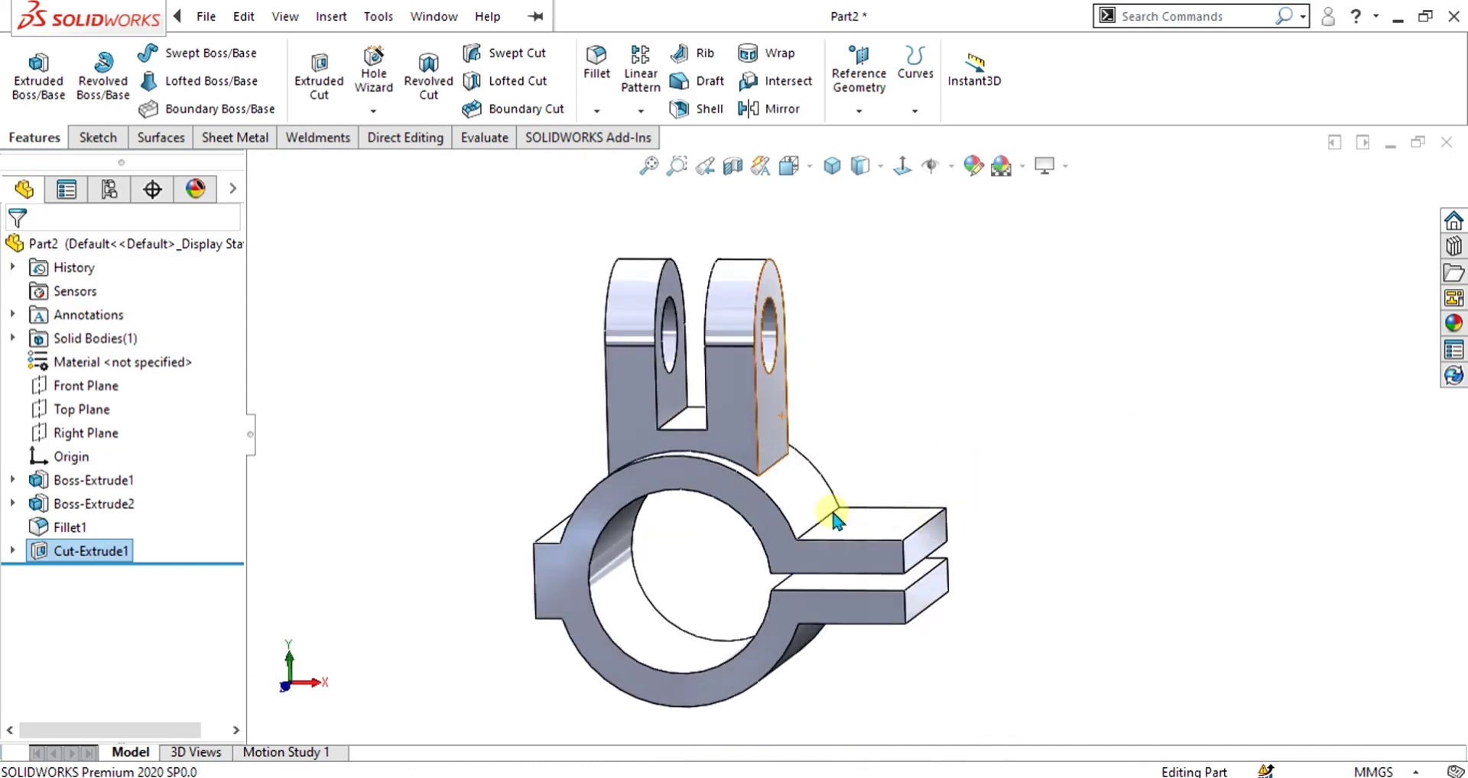
Check the slanted rib's thickness and its distance below the pin hole in the PDF drawing, and return to SOLIDWORKS.
{"action": "left_click", "coordinate": [993, 711]}
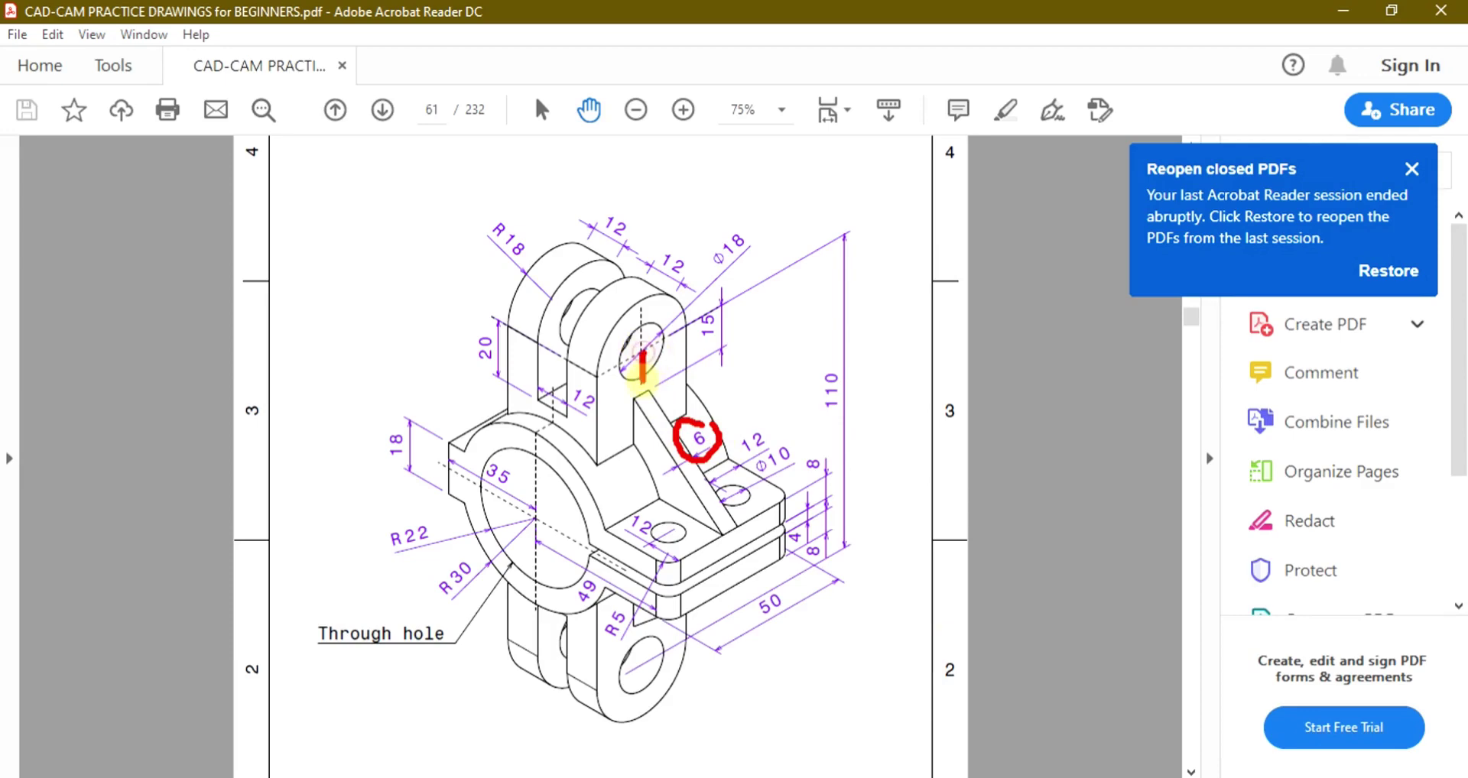
{"action": "key", "text": "Escape"}
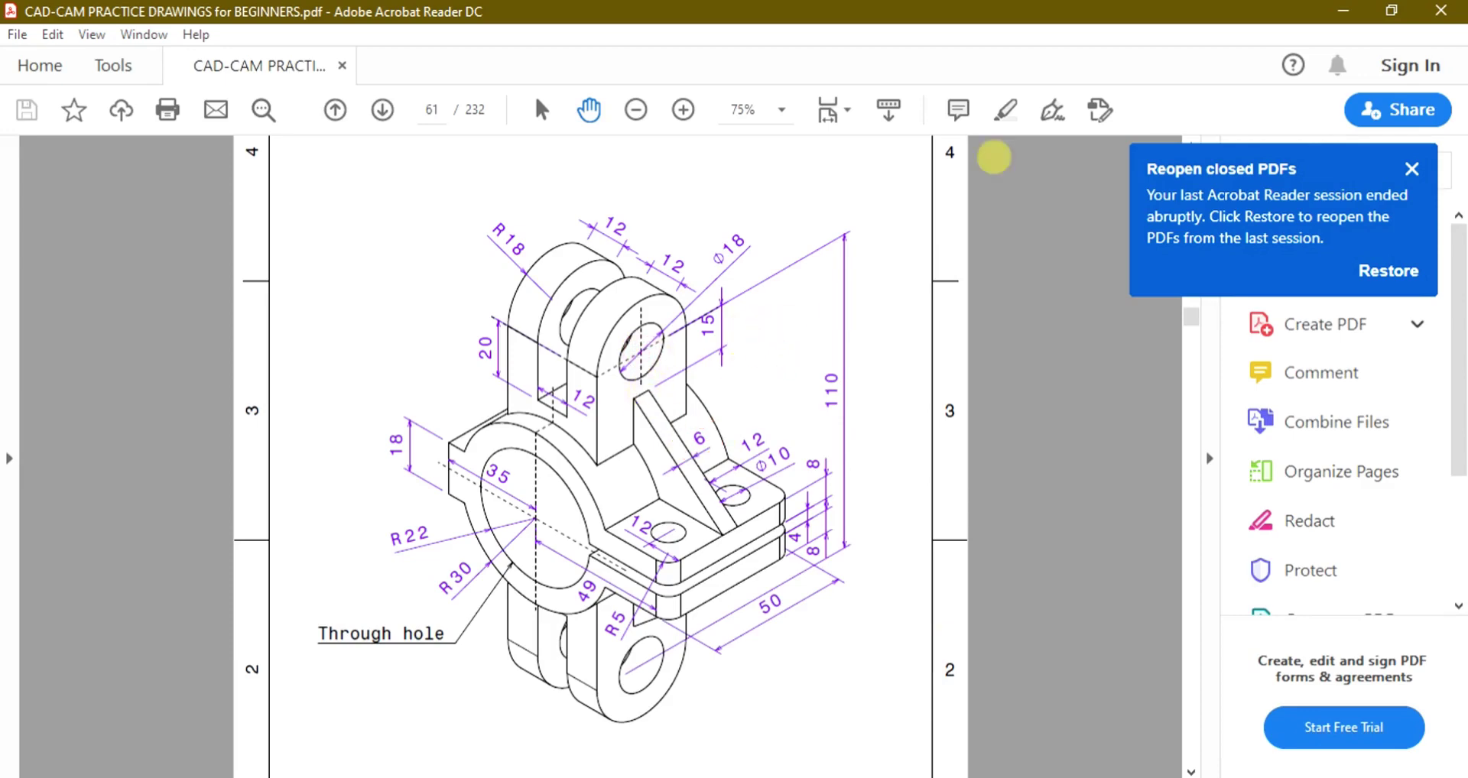
{"action": "left_click", "coordinate": [1358, 7]}
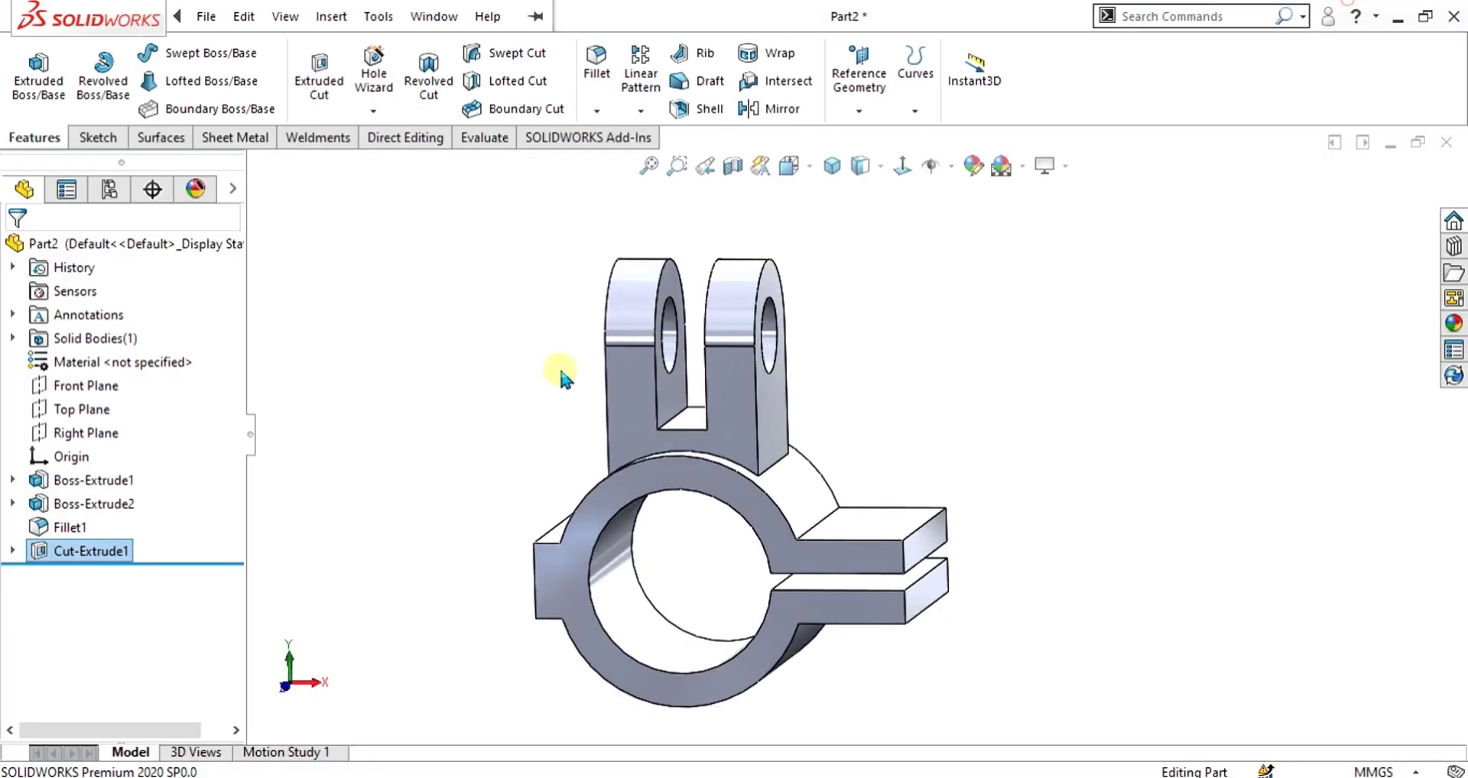
{"action": "left_click", "coordinate": [76, 386]}
{"action": "left_click", "coordinate": [38, 73]}
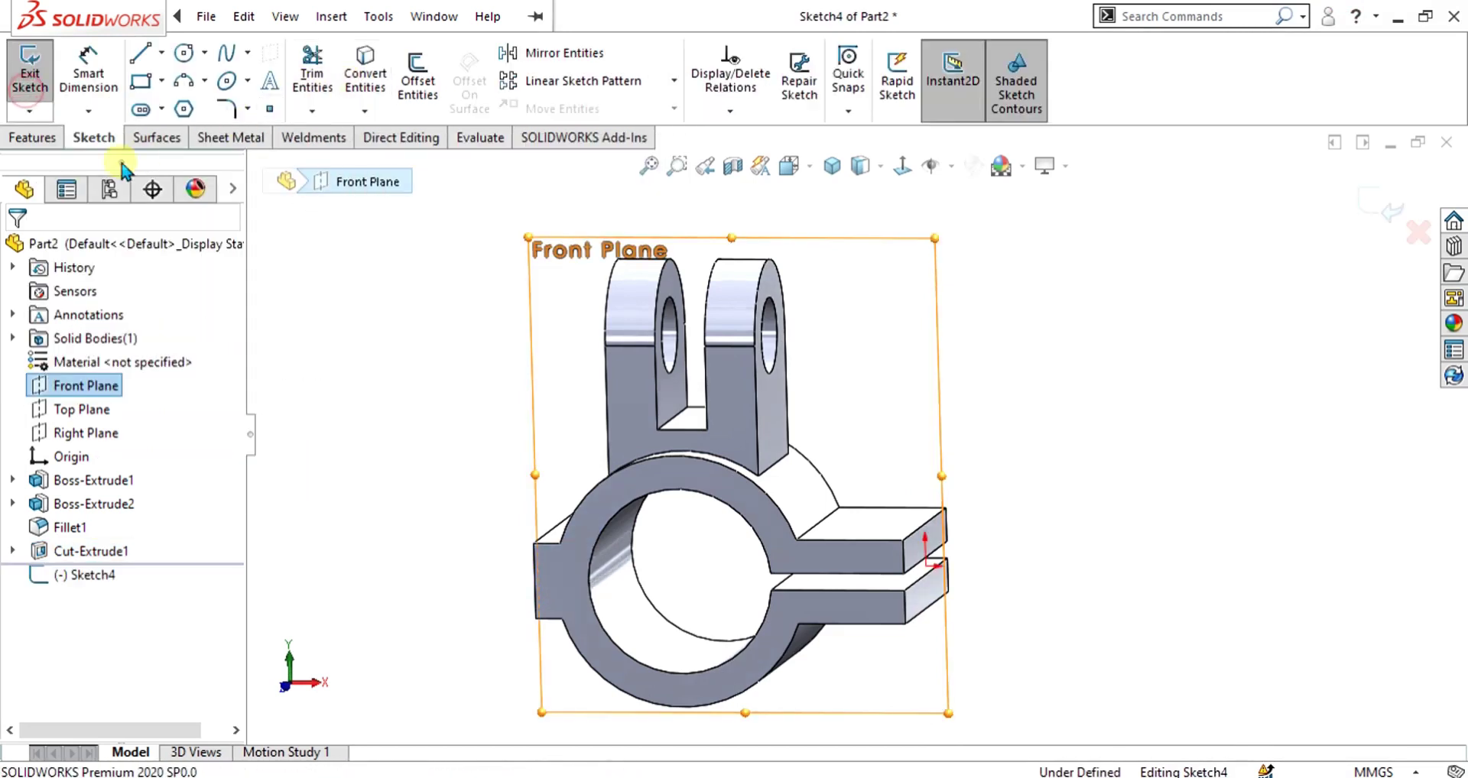
{"action": "left_click", "coordinate": [35, 88]}
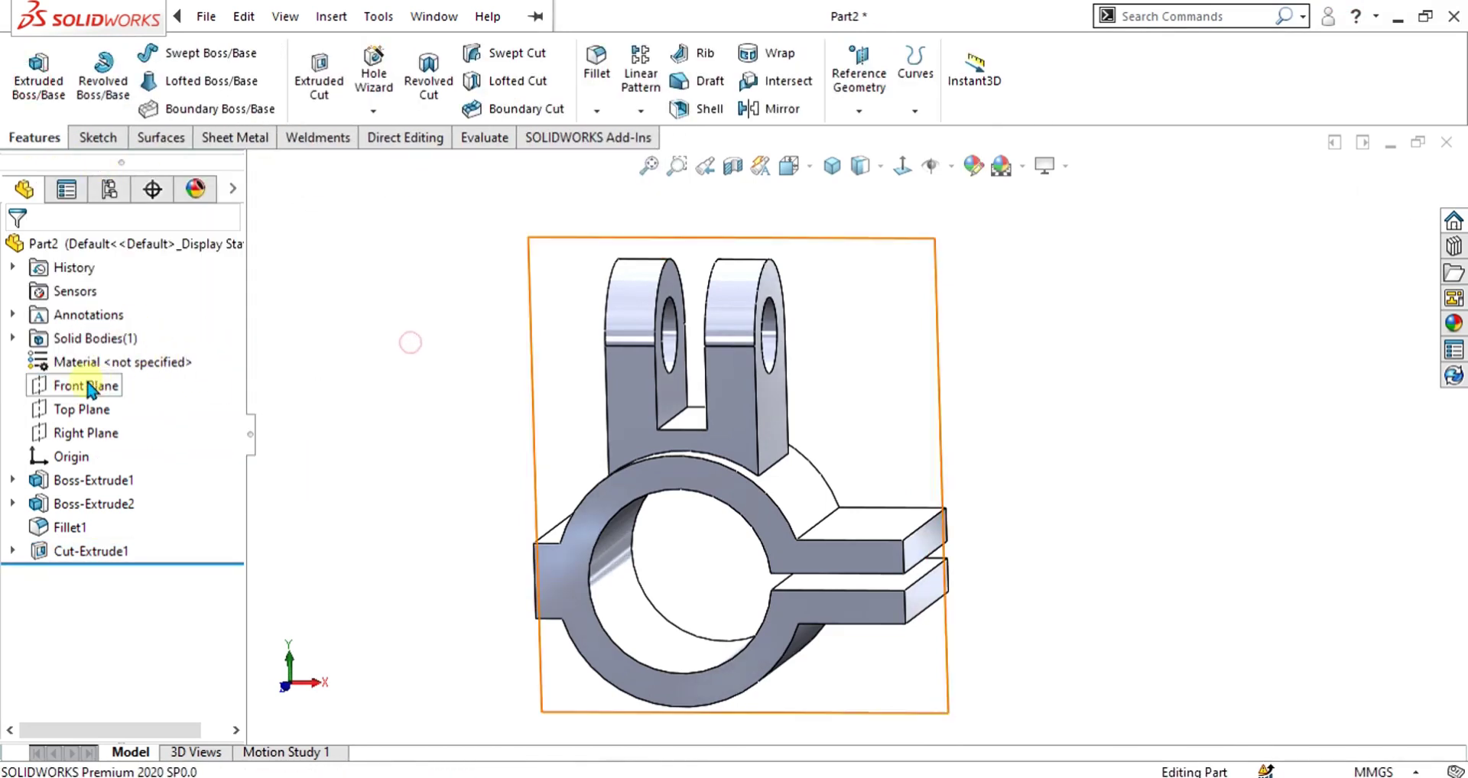
Start a sketch on the Front Plane, viewed normal to it, with the model displayed as hidden lines visible.
{"action": "left_click", "coordinate": [84, 385]}
{"action": "left_click", "coordinate": [94, 138]}
{"action": "left_click", "coordinate": [28, 77]}
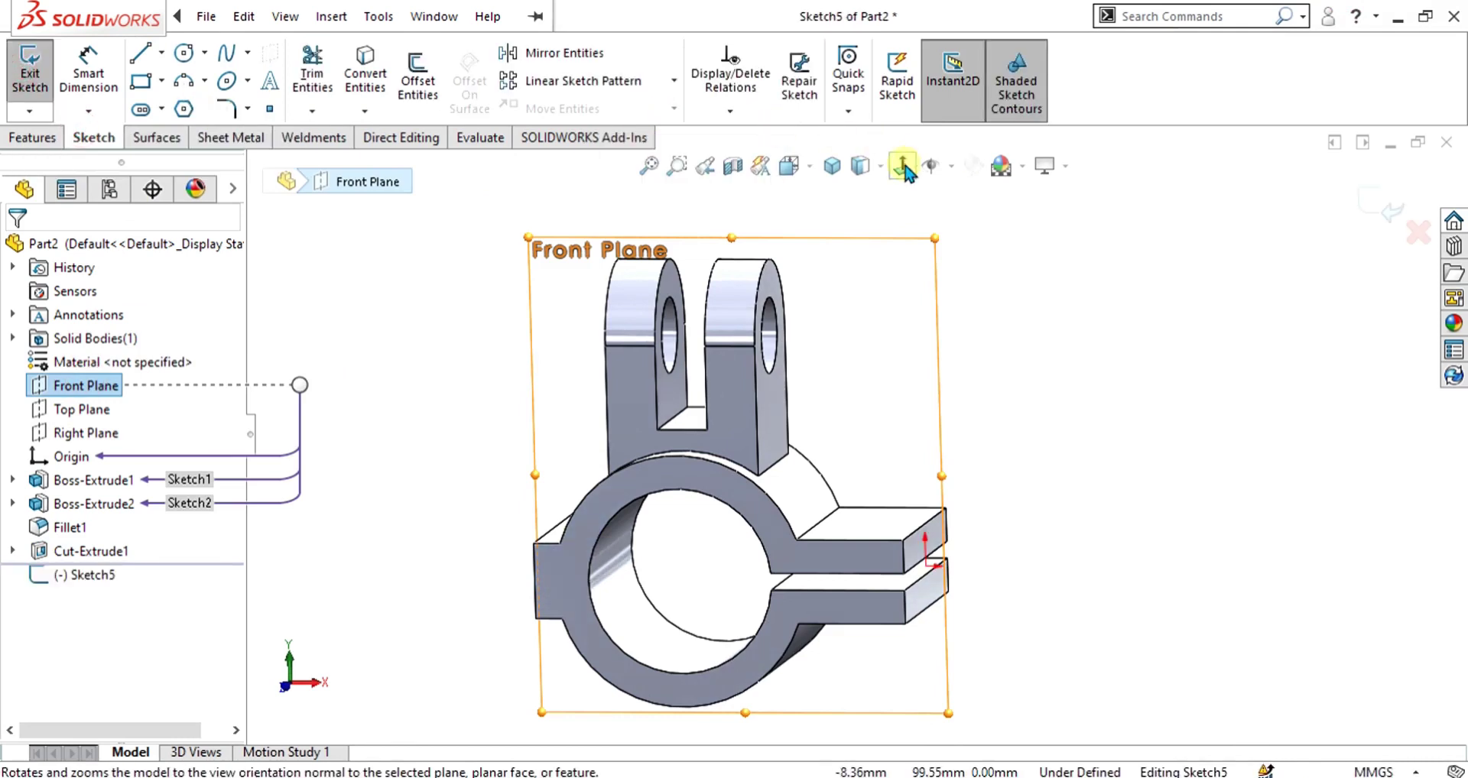
{"action": "left_click", "coordinate": [996, 362]}
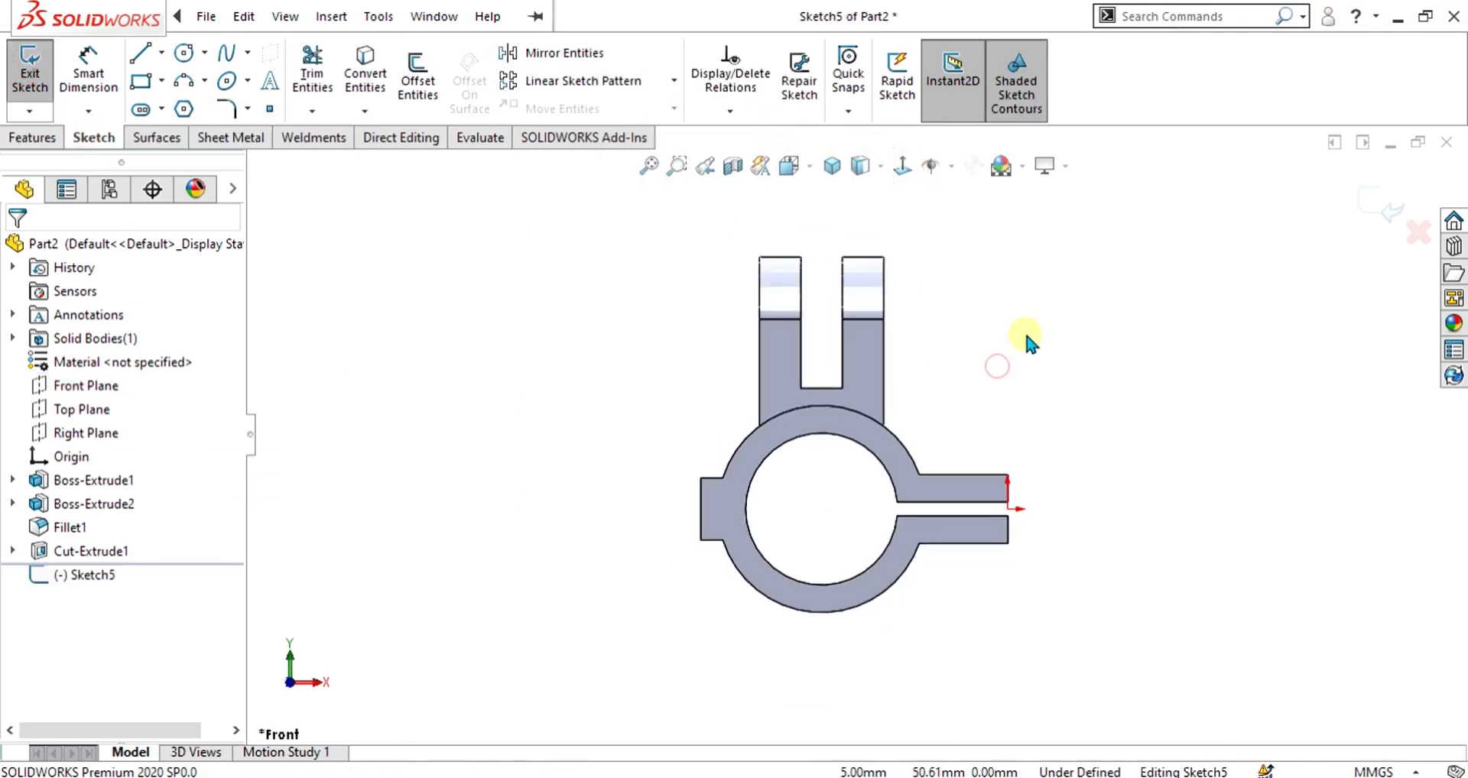
{"action": "left_click", "coordinate": [873, 163]}
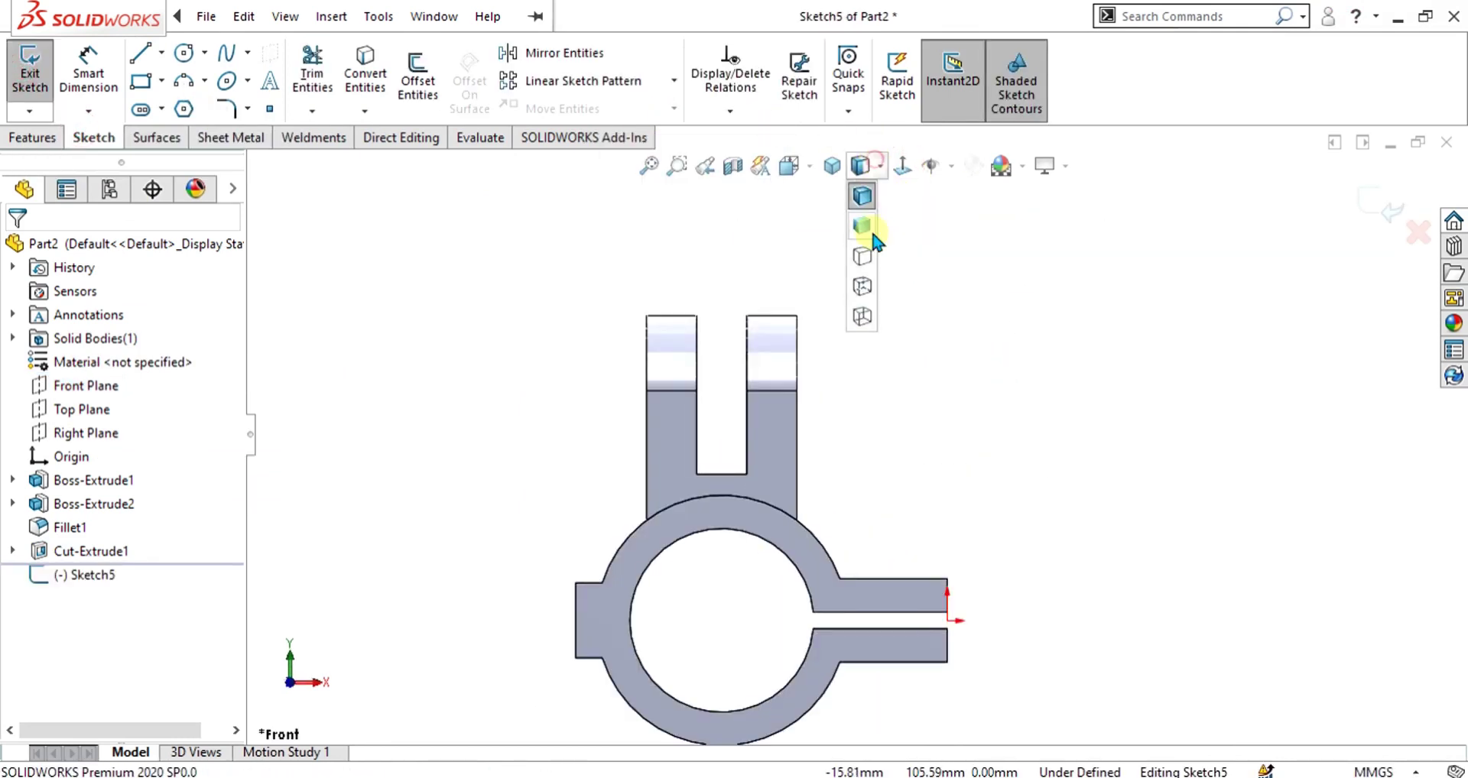
{"action": "left_click", "coordinate": [861, 289]}
{"action": "scroll", "coordinate": [957, 425], "scroll_direction": "down", "scroll_amount": 2}
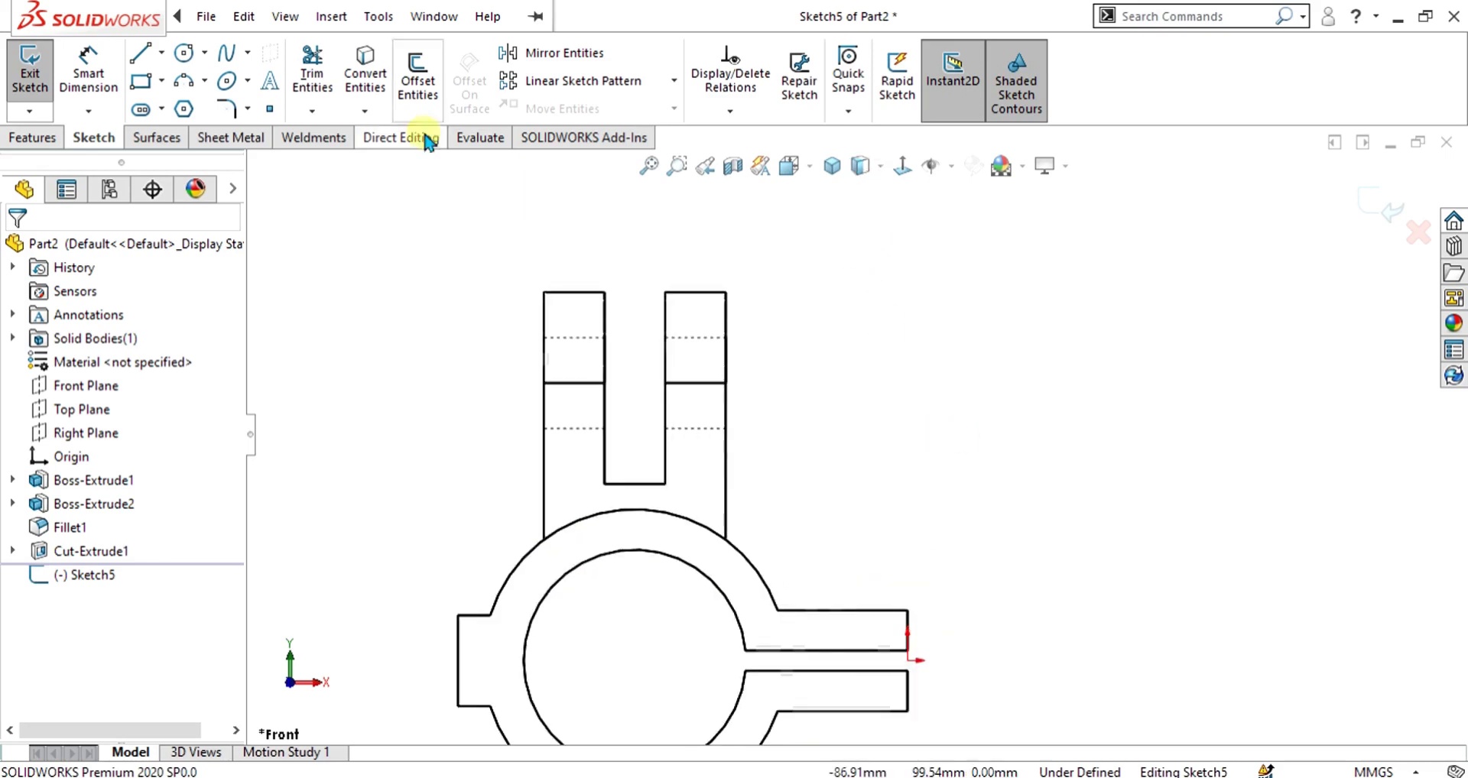
Sketch a slanted line from inside the fork arm nearest the clamp lugs to the upper lug's outer top corner.
{"action": "left_click", "coordinate": [136, 53]}
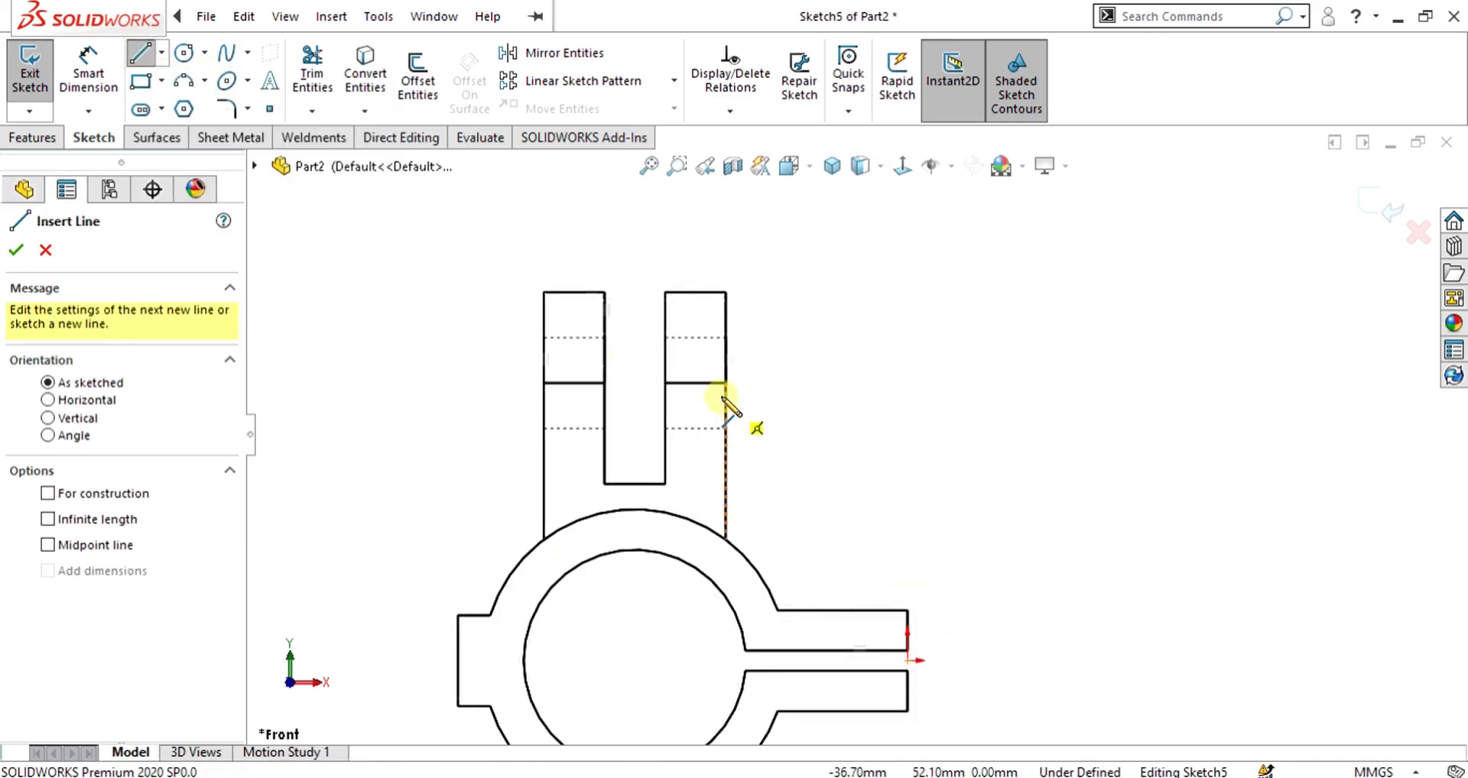
{"action": "left_click", "coordinate": [707, 405]}
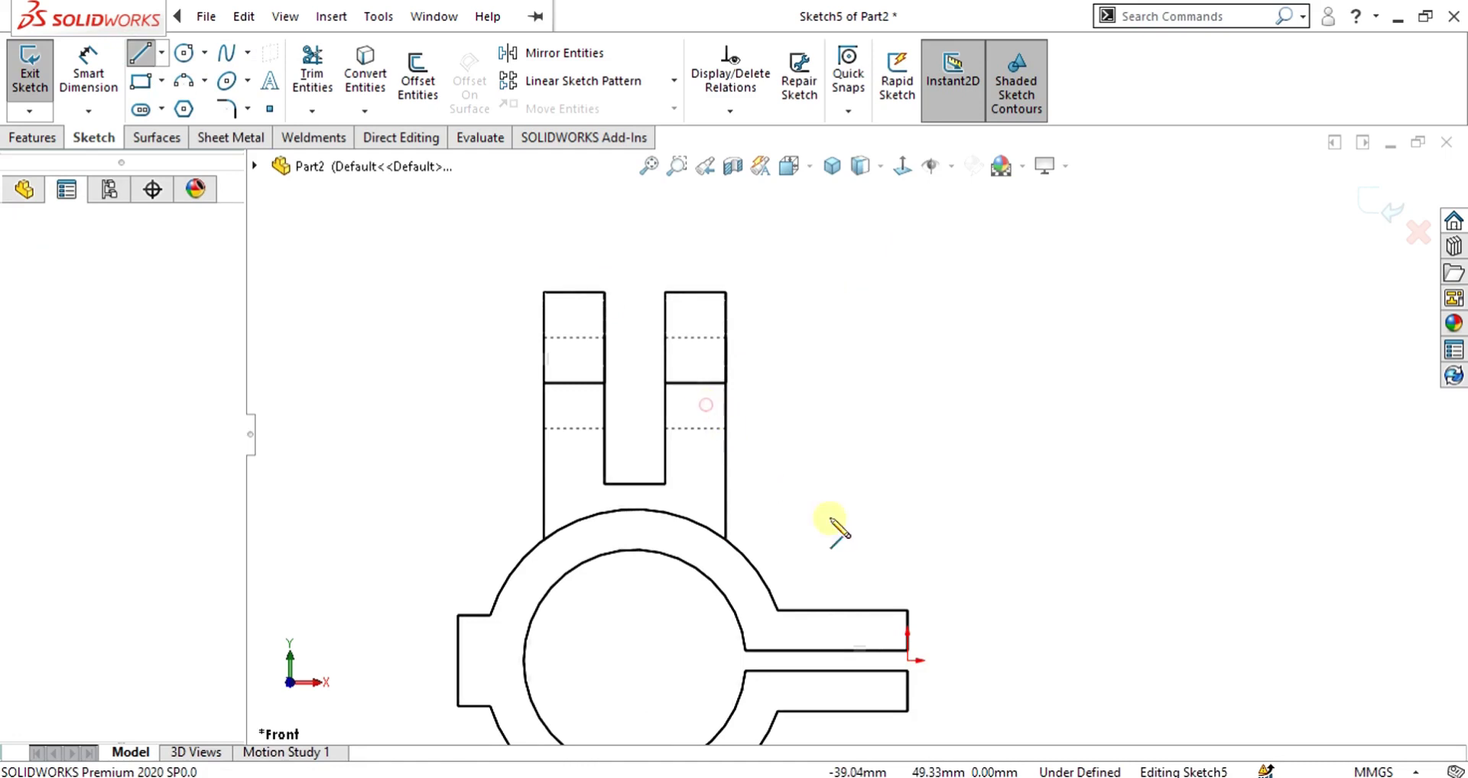
{"action": "left_click", "coordinate": [908, 610]}
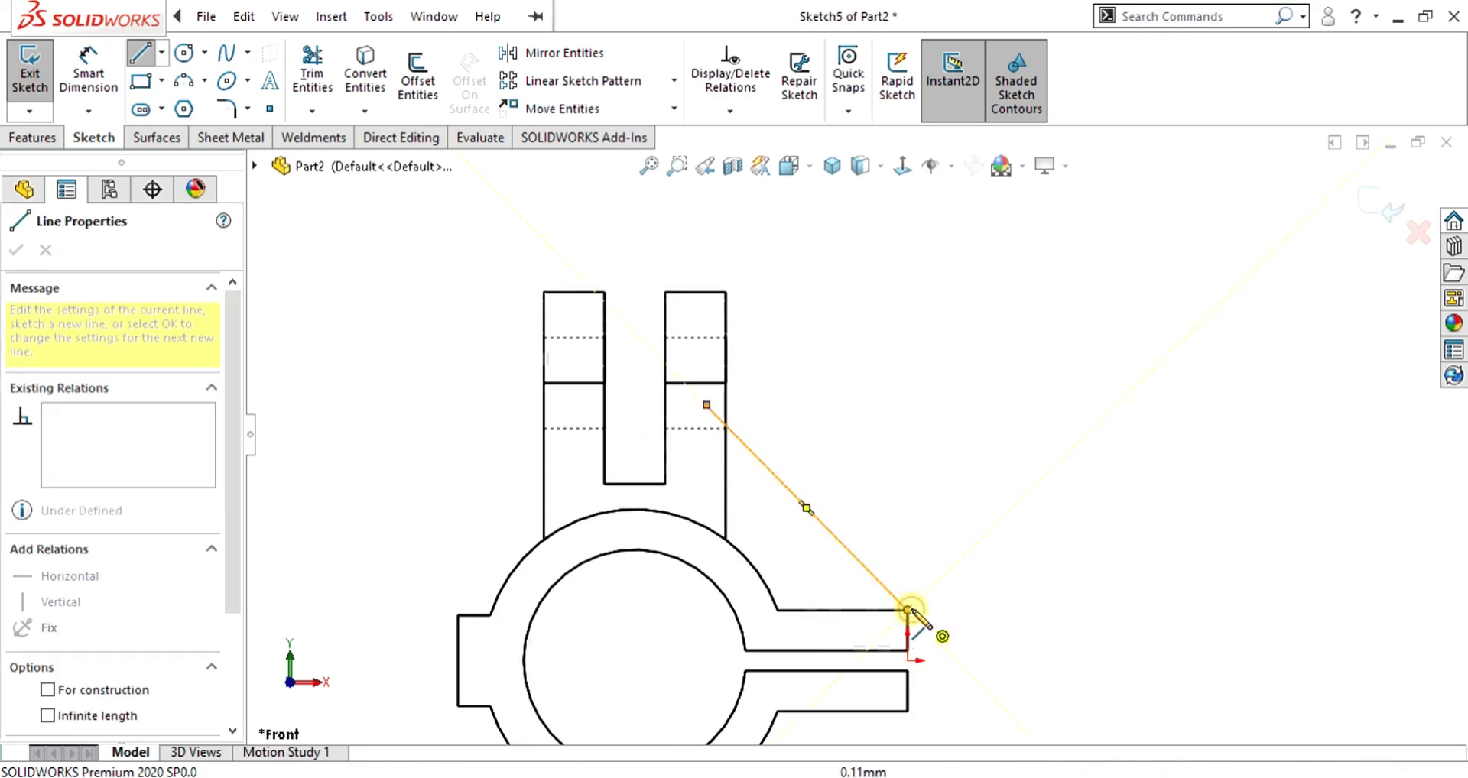
{"action": "key", "text": "Escape"}
Dimension the slanted line's upper endpoint 15 mm vertically below the horizontal edge at the base of the fork's rounded end.
{"action": "left_click", "coordinate": [107, 69]}
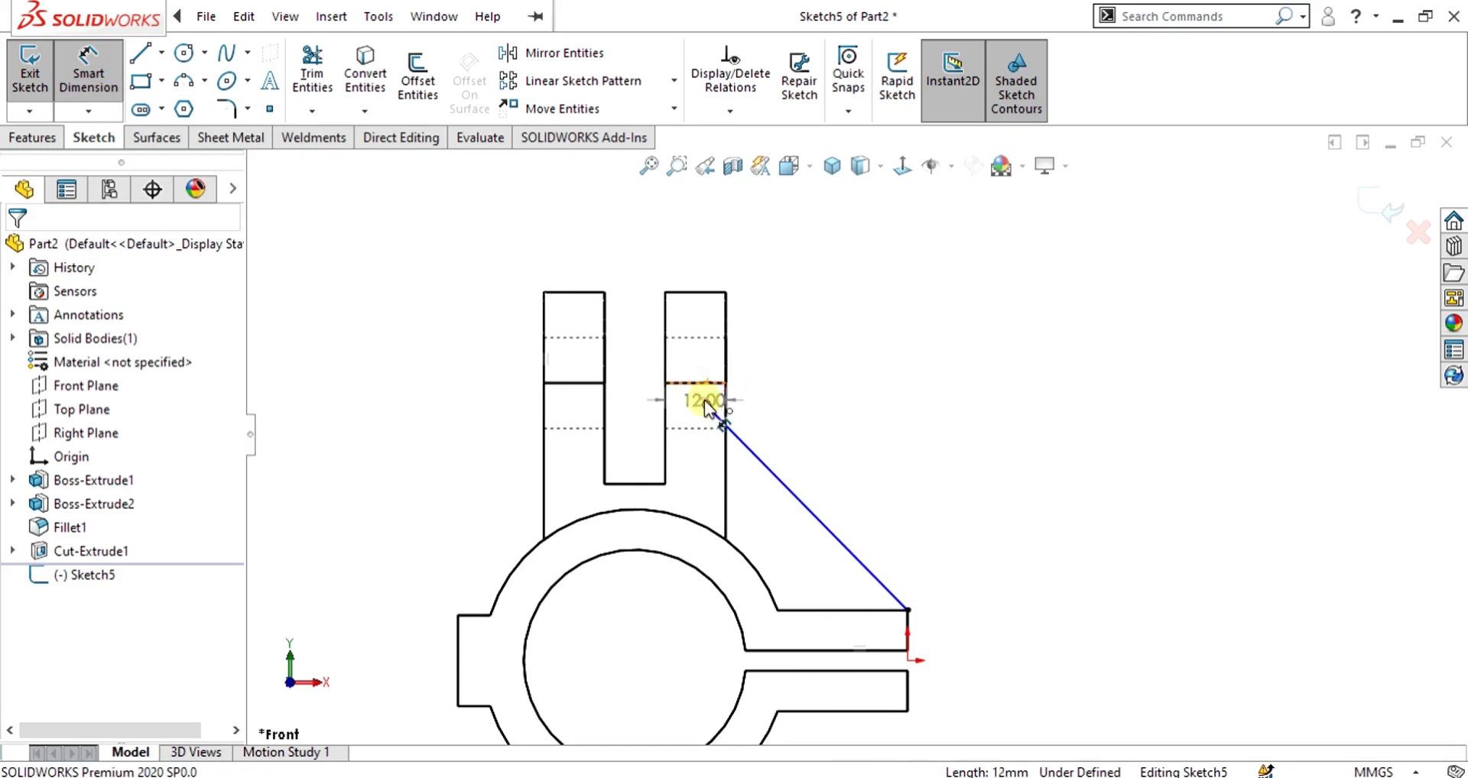
{"action": "left_click", "coordinate": [705, 403]}
{"action": "left_click", "coordinate": [724, 384]}
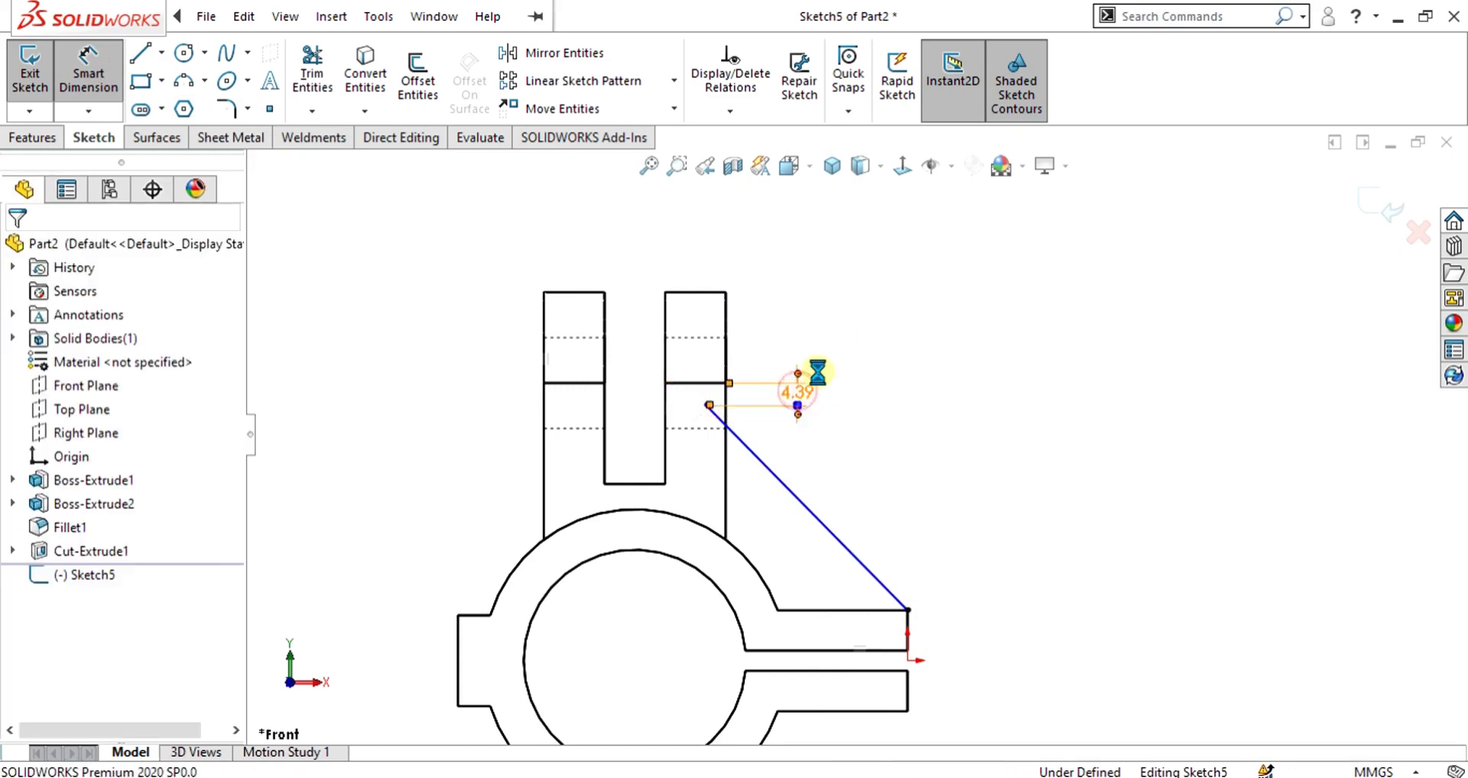
{"action": "key", "text": "Return"}
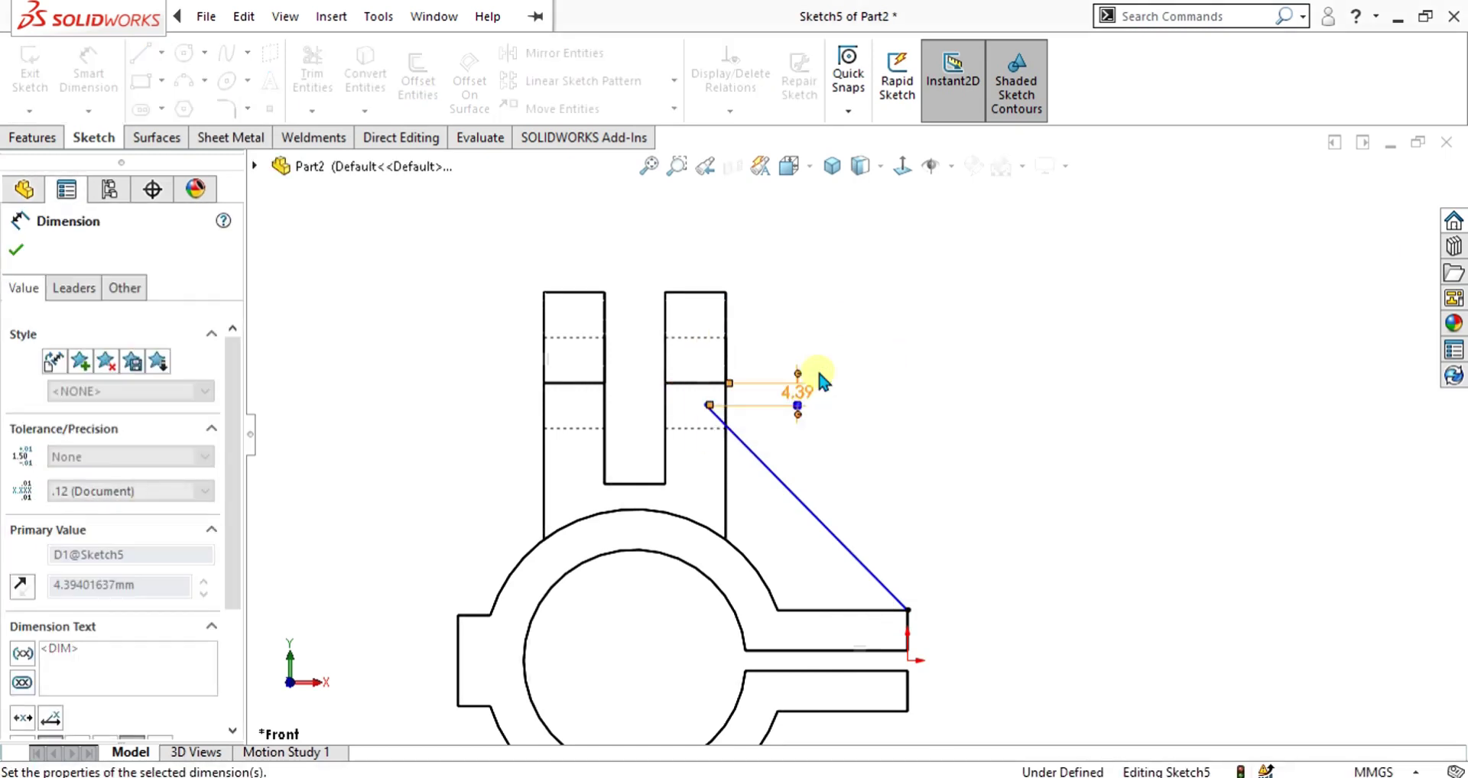
{"action": "left_click", "coordinate": [864, 342]}
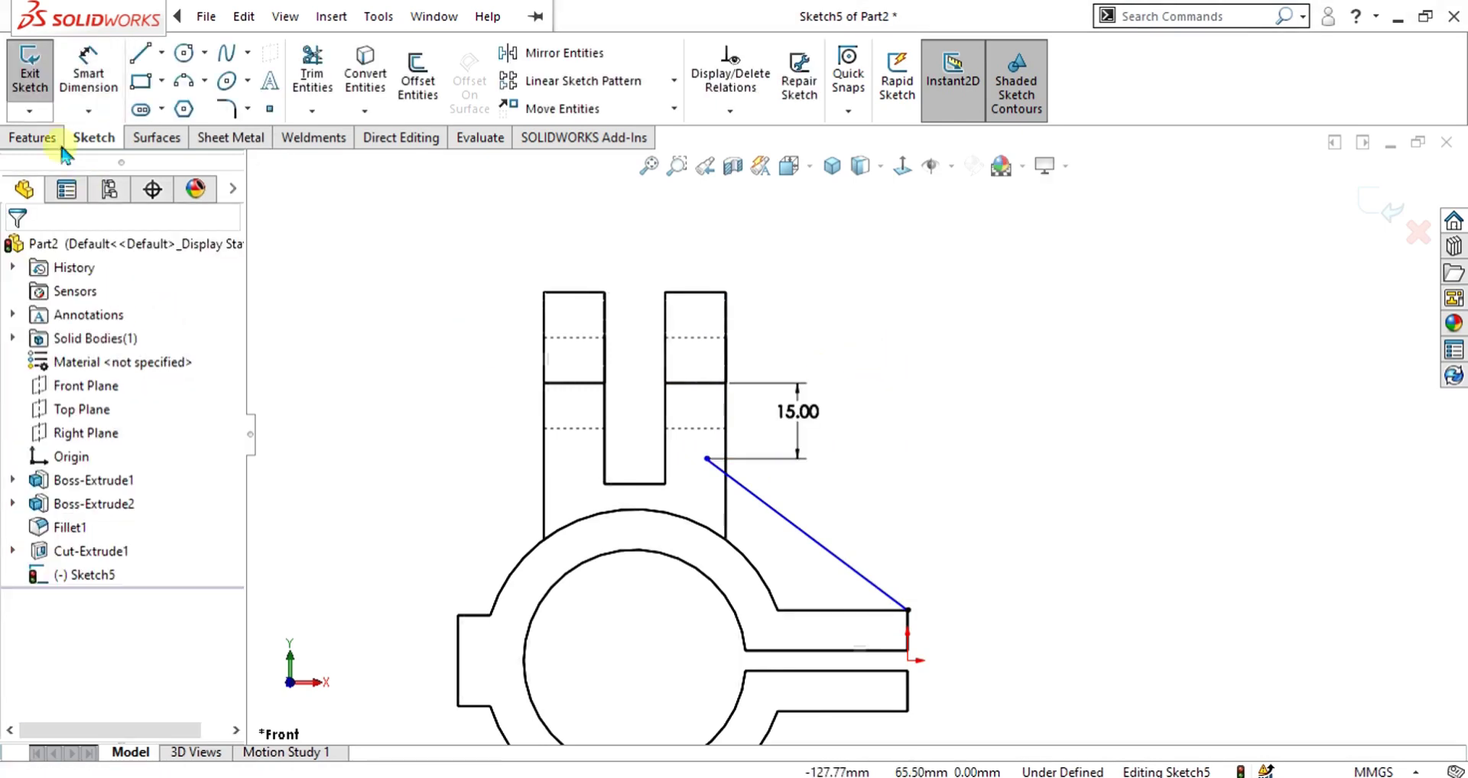
Create a 6 mm thick rib from the slanted line, with thickness on both sides.
{"action": "left_click", "coordinate": [30, 138]}
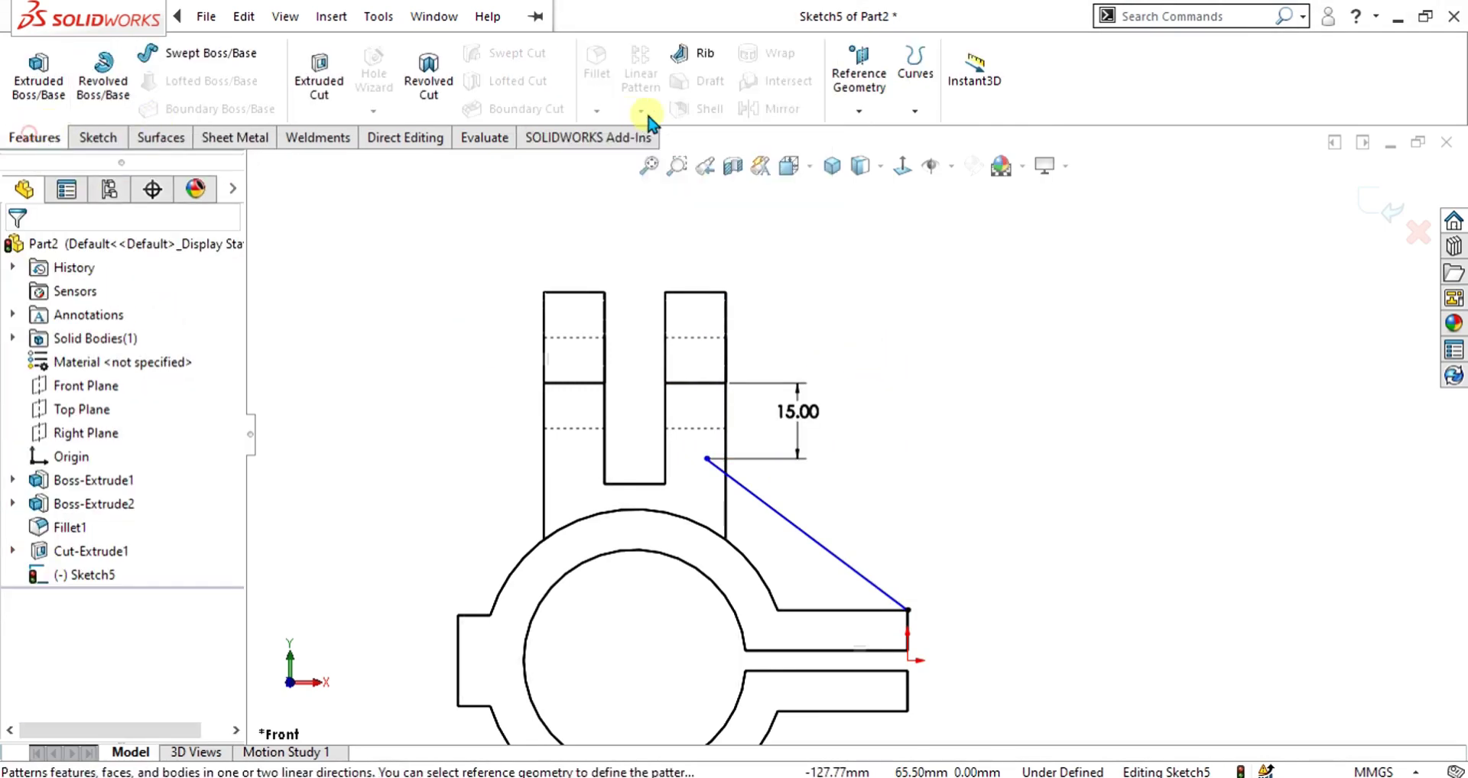
{"action": "left_click", "coordinate": [694, 58]}
{"action": "middle_click_drag", "start_coordinate": [916, 472], "coordinate": [860, 526]}
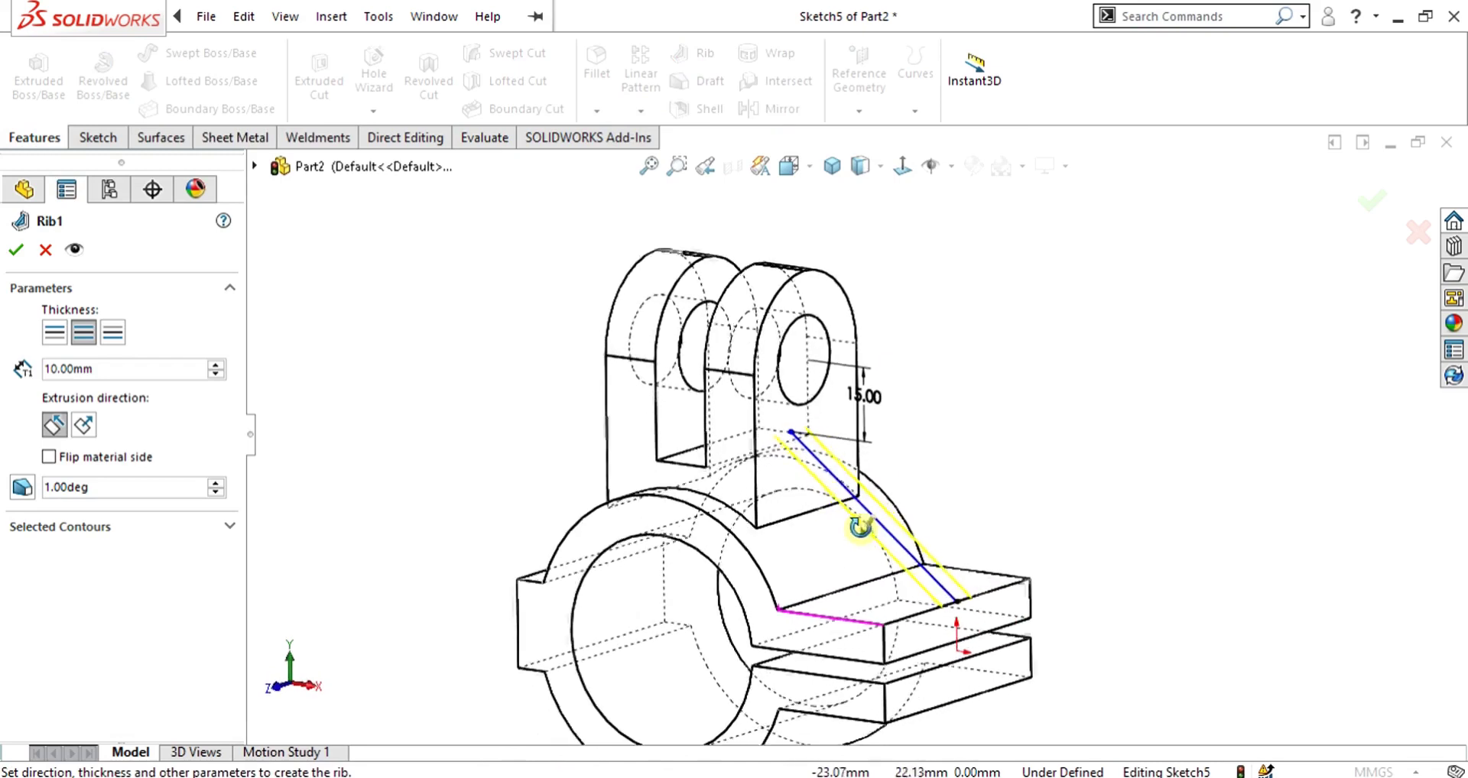
{"action": "scroll", "coordinate": [858, 520], "scroll_direction": "down", "scroll_amount": 3}
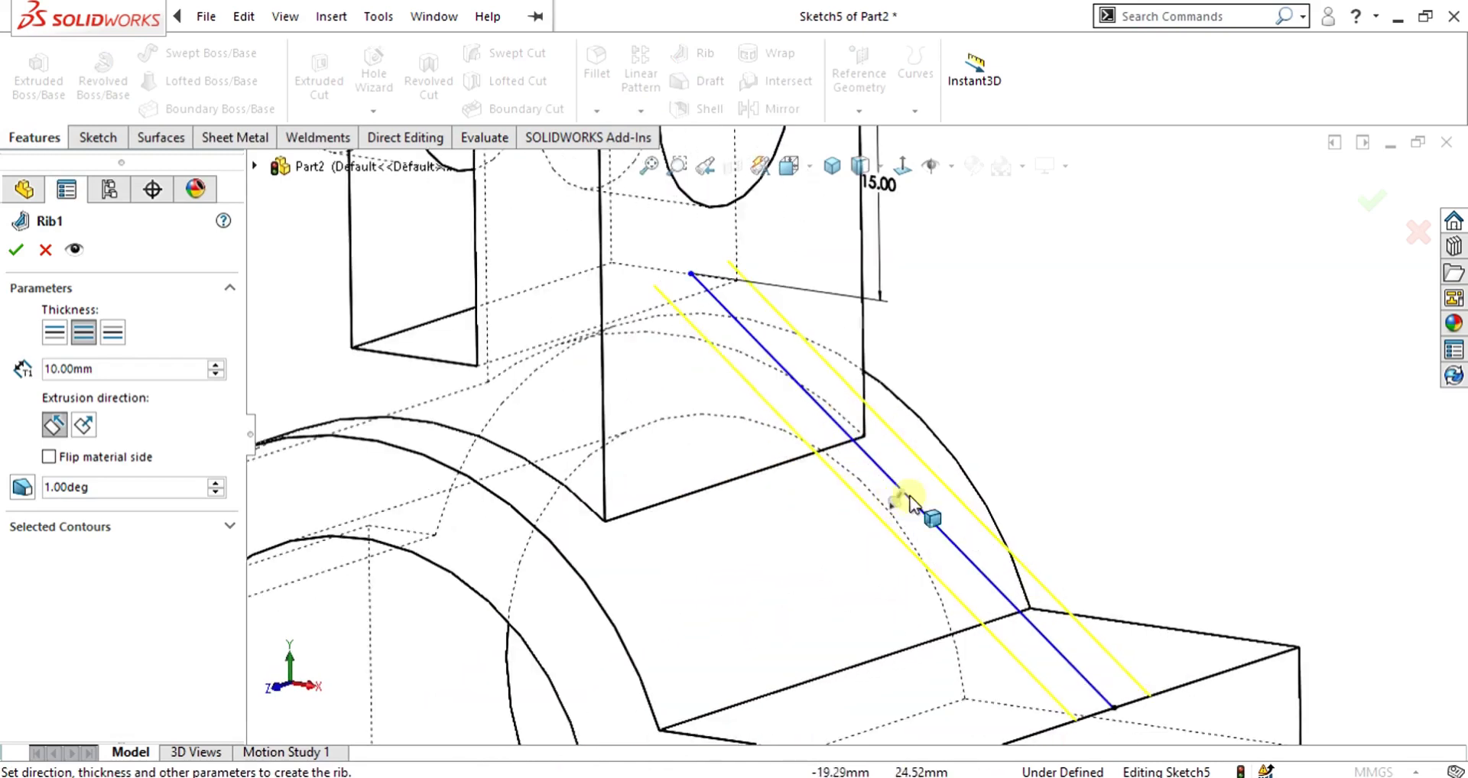
{"action": "left_click", "coordinate": [93, 370]}
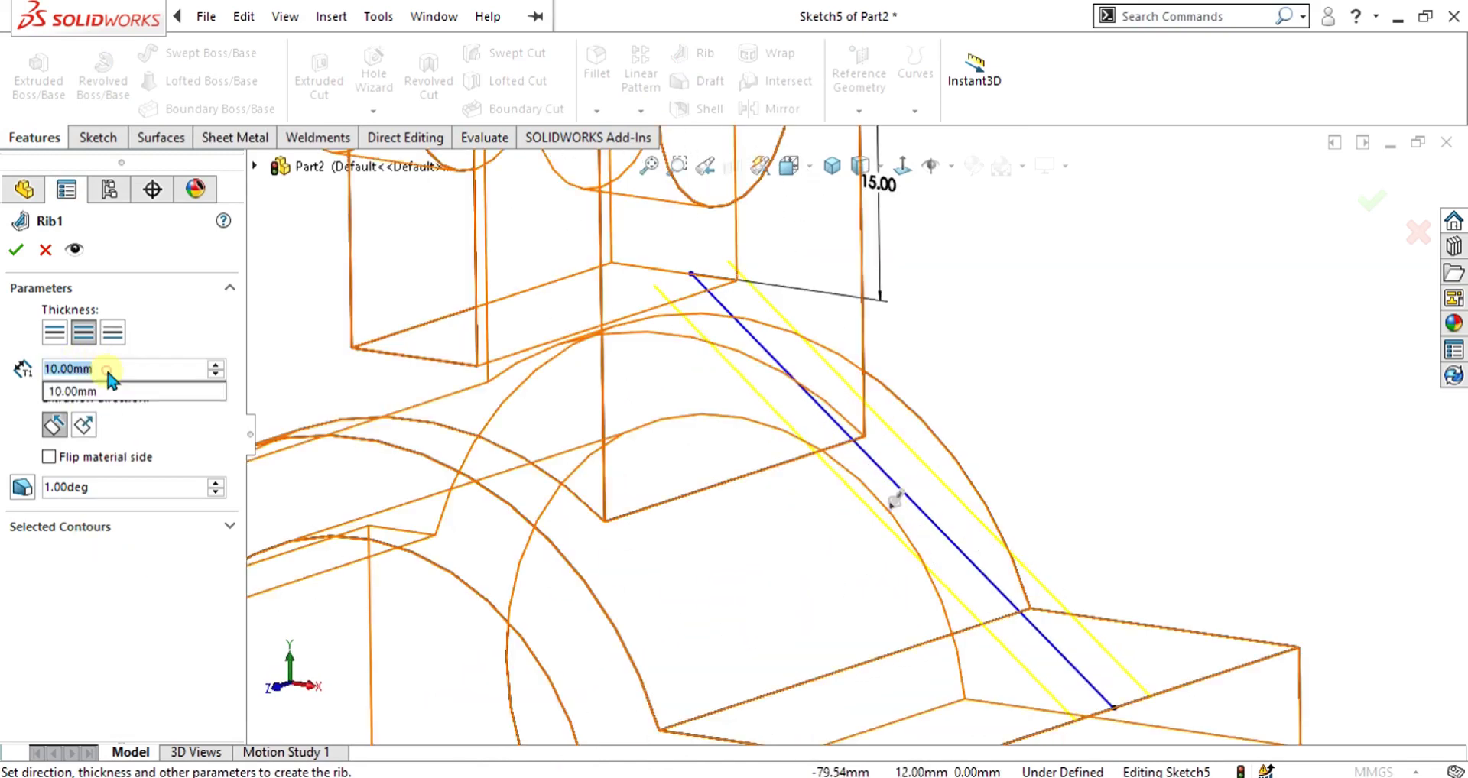
{"action": "type", "text": "6"}
{"action": "key", "text": "Return"}
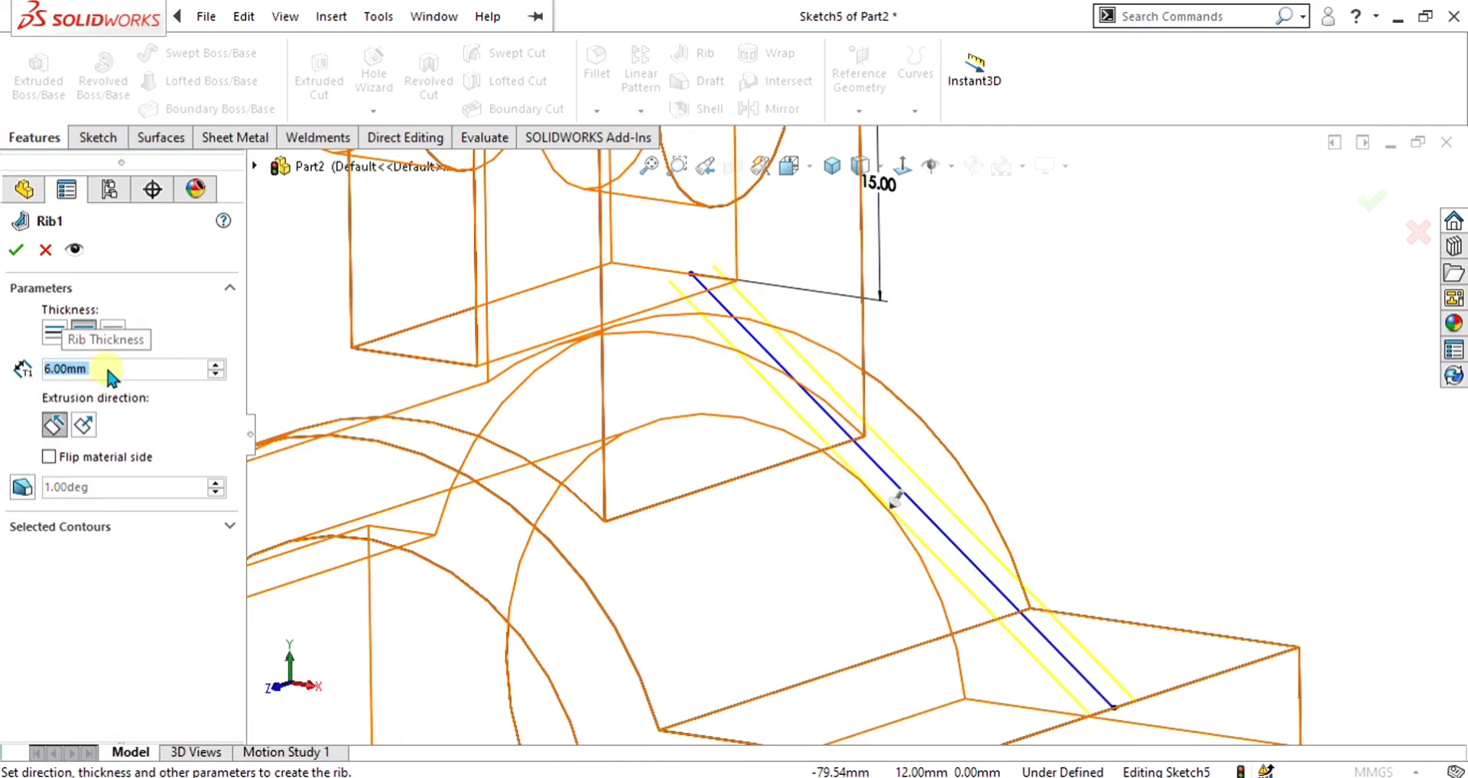
{"action": "left_click", "coordinate": [16, 249]}
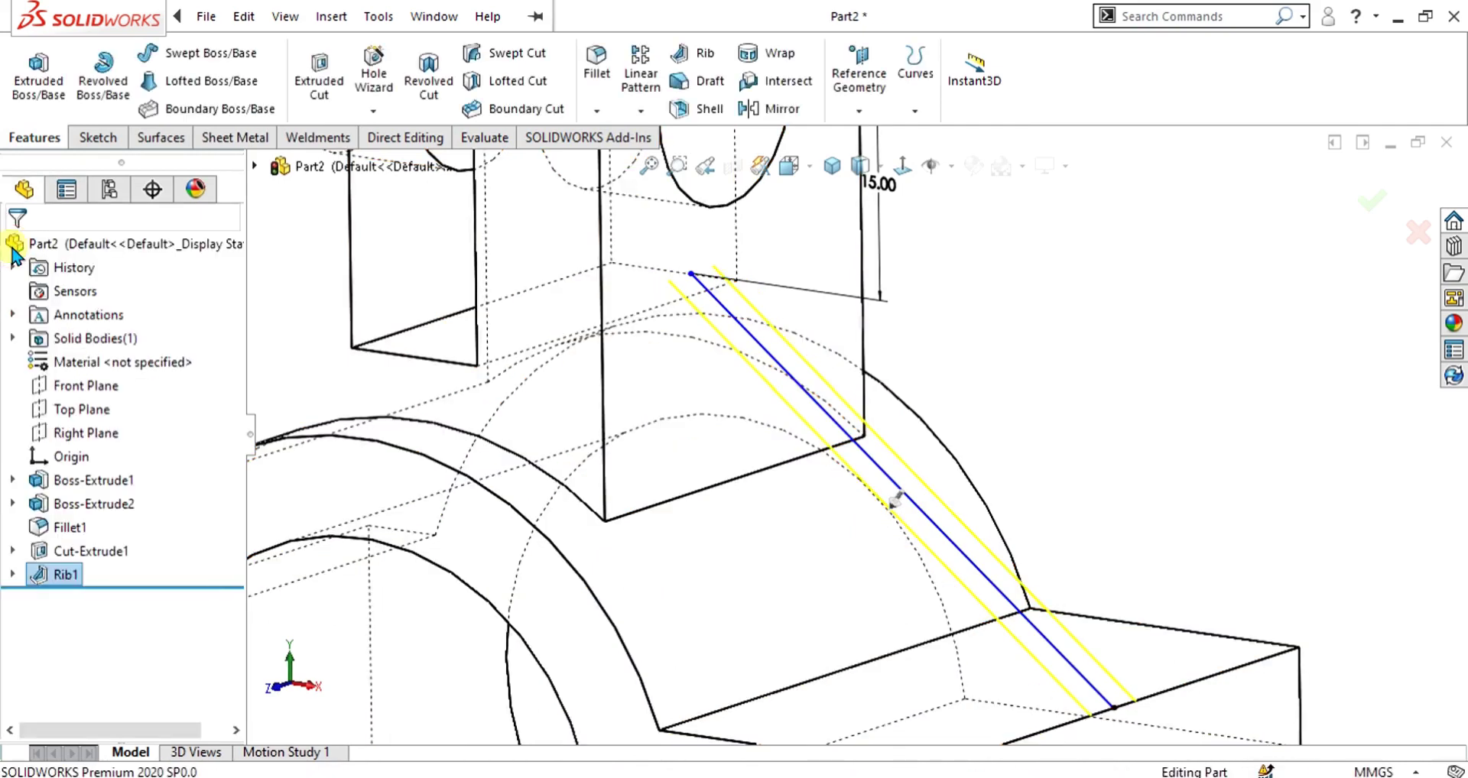
Return the model display to shaded with edges and view the whole bracket with its new rib.
{"action": "scroll", "coordinate": [869, 312], "scroll_direction": "up", "scroll_amount": 5}
{"action": "left_click", "coordinate": [876, 167]}
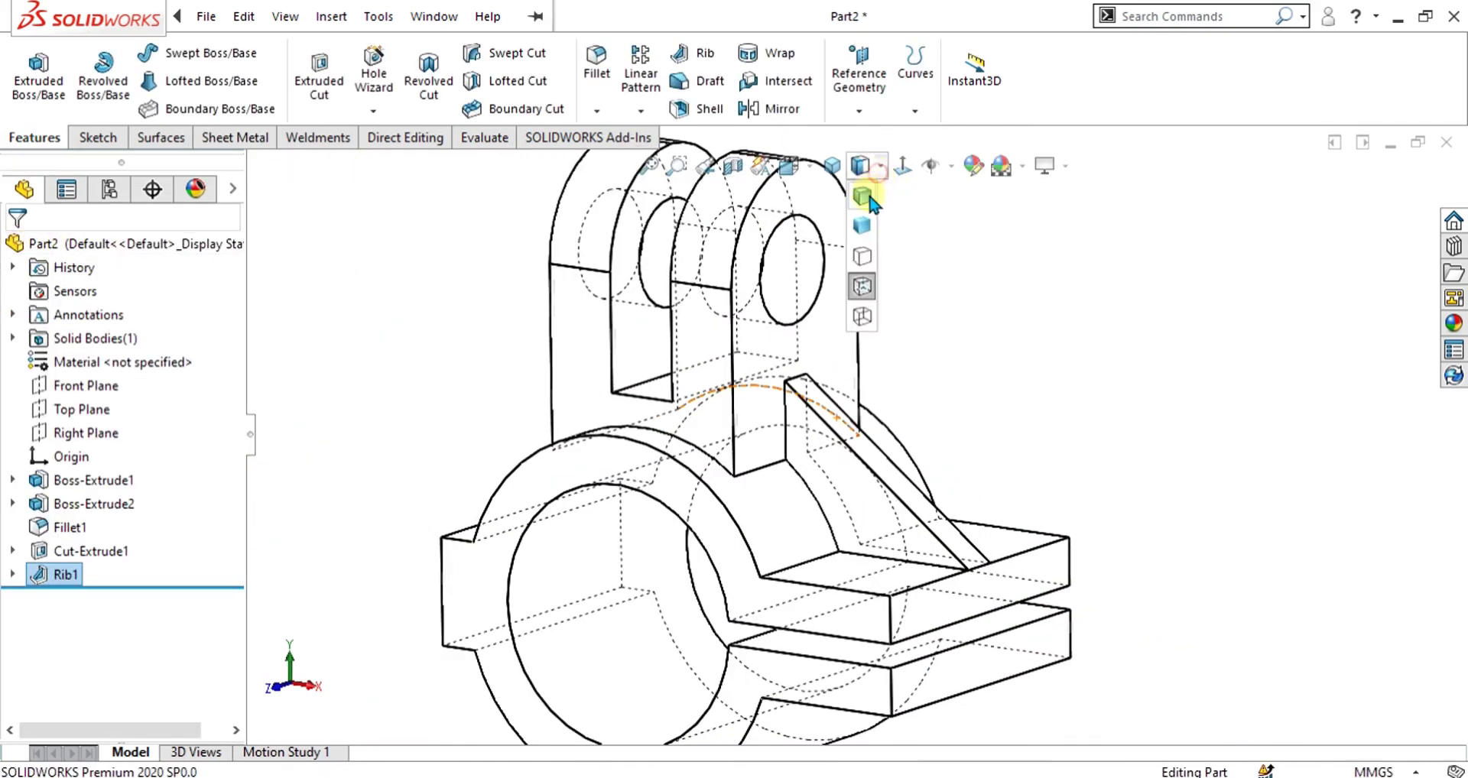
{"action": "scroll", "coordinate": [1046, 402], "scroll_direction": "up", "scroll_amount": 7}
{"action": "left_click", "coordinate": [1050, 400]}
{"action": "scroll", "coordinate": [867, 381], "scroll_direction": "down", "scroll_amount": 2}
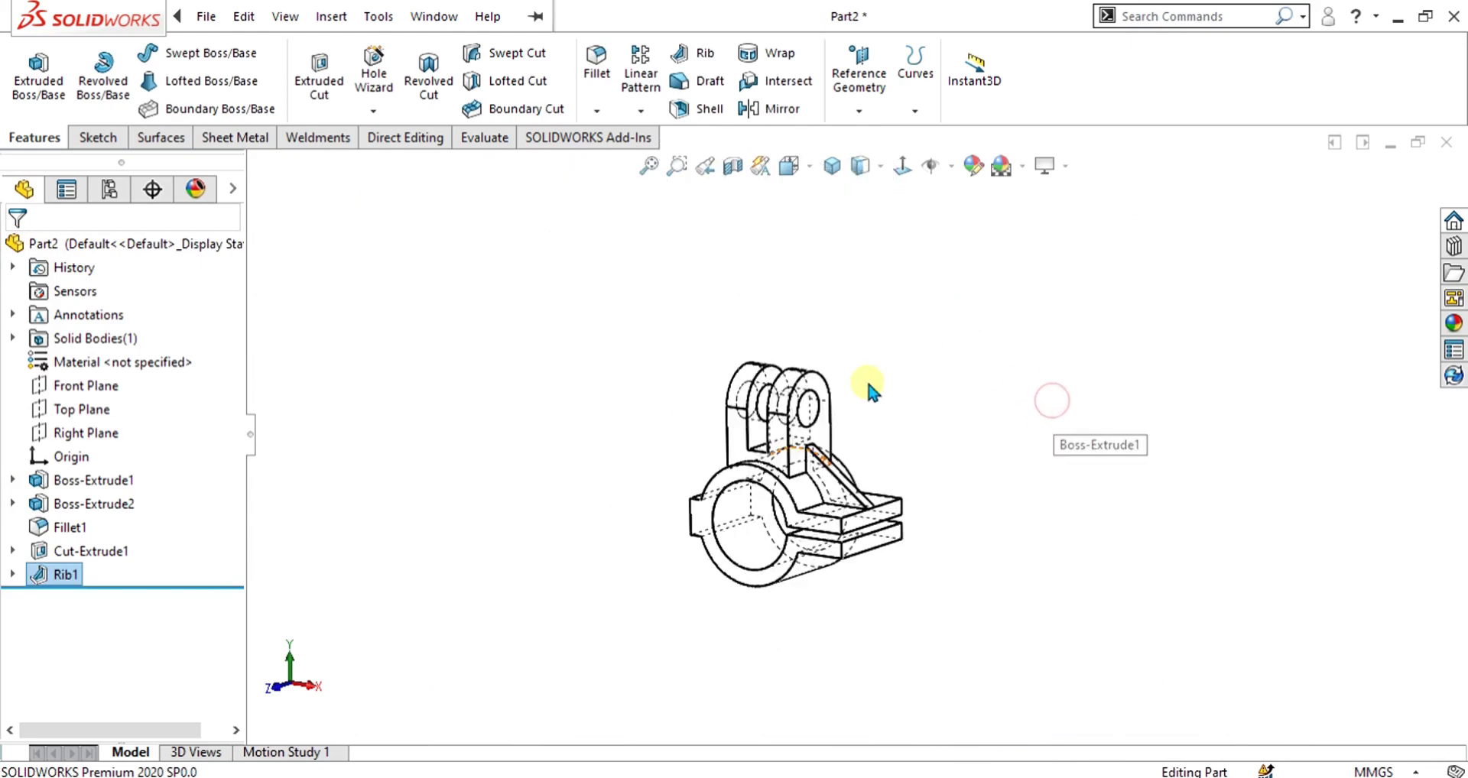
{"action": "left_click", "coordinate": [863, 169]}
{"action": "left_click", "coordinate": [865, 192]}
{"action": "scroll", "coordinate": [874, 450], "scroll_direction": "up", "scroll_amount": 2}
{"action": "mouse_move", "coordinate": [875, 453]}
{"action": "middle_mouse_down"}
{"action": "mouse_move", "coordinate": [973, 429]}
{"action": "mouse_move", "coordinate": [1006, 451]}
{"action": "mouse_move", "coordinate": [861, 501]}
{"action": "mouse_move", "coordinate": [915, 558]}
{"action": "mouse_move", "coordinate": [903, 501]}
{"action": "mouse_move", "coordinate": [828, 457]}
{"action": "mouse_move", "coordinate": [824, 585]}
{"action": "mouse_move", "coordinate": [908, 599]}
{"action": "mouse_move", "coordinate": [843, 541]}
{"action": "mouse_move", "coordinate": [796, 460]}
{"action": "middle_mouse_up"}
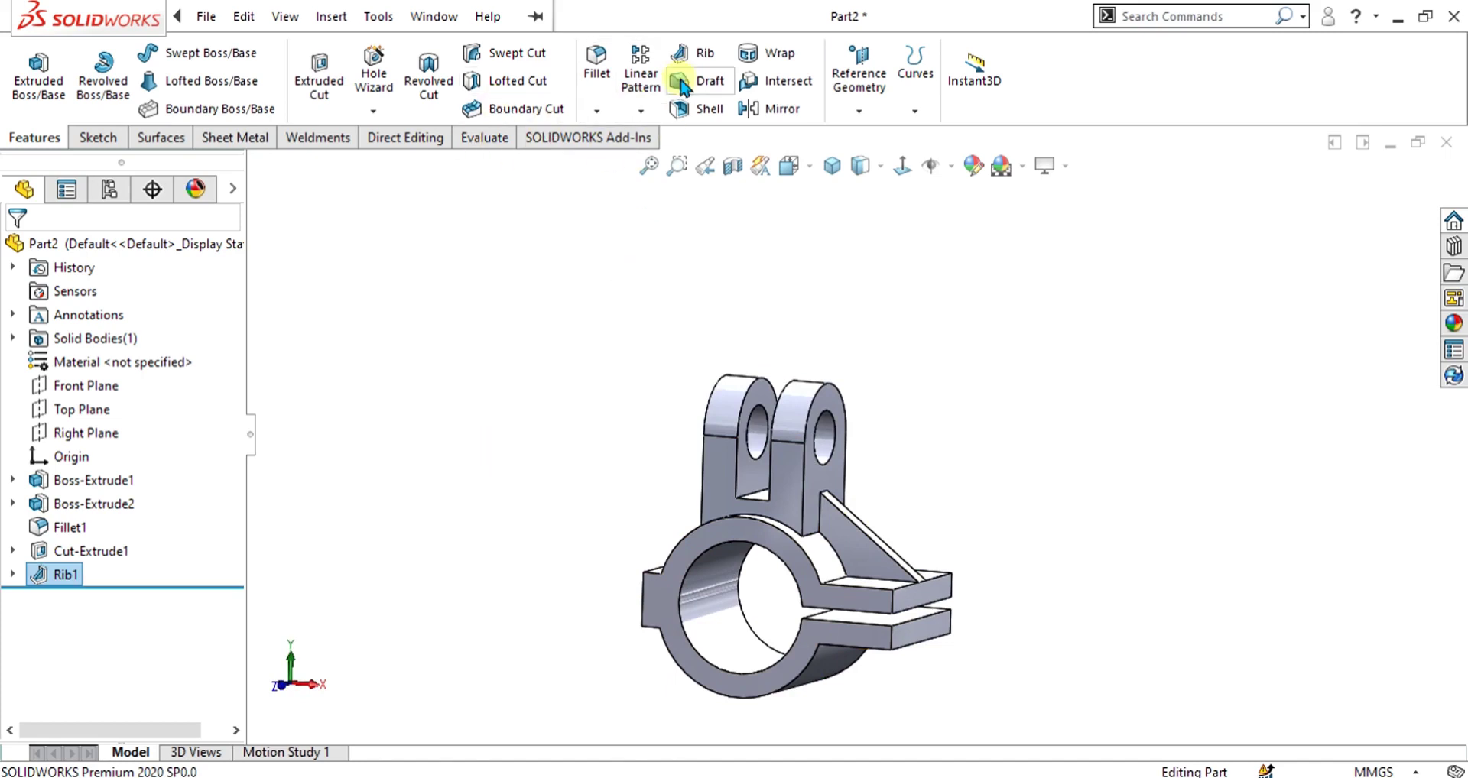
Mirror the rib, the pin hole cut, the rounded-end fillet and the fork extrusion about the Top Plane.
{"action": "left_click", "coordinate": [772, 109]}
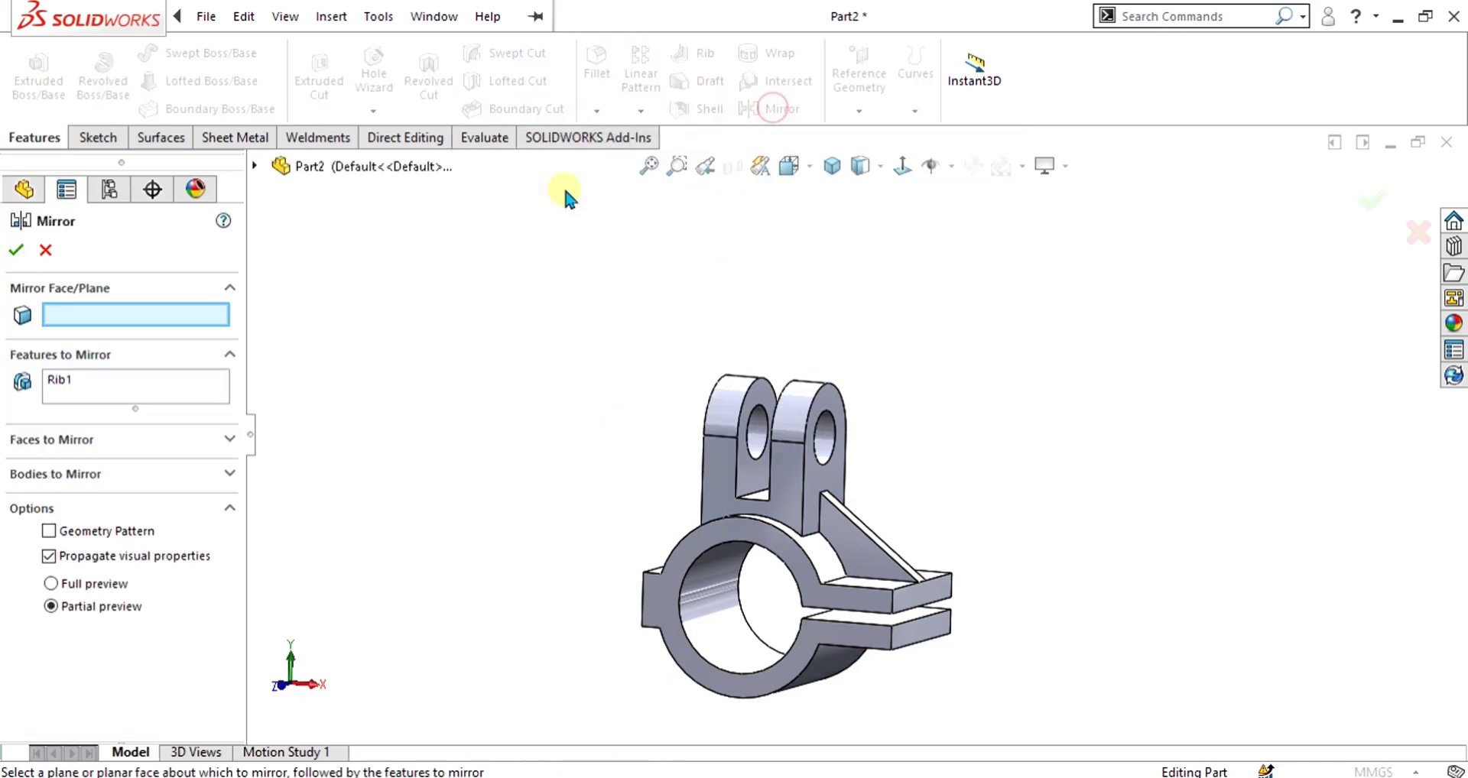
{"action": "left_click", "coordinate": [256, 166]}
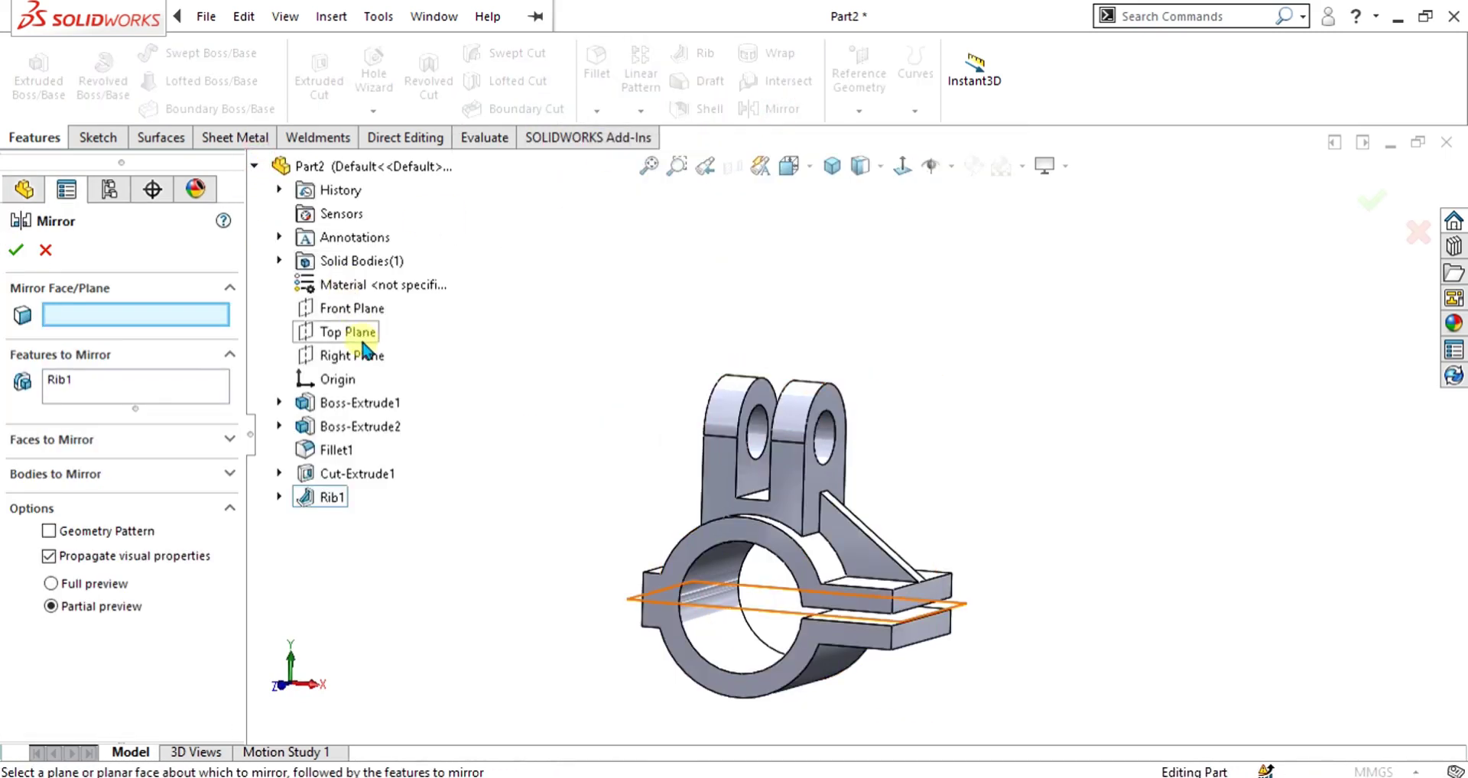
{"action": "left_click", "coordinate": [348, 332]}
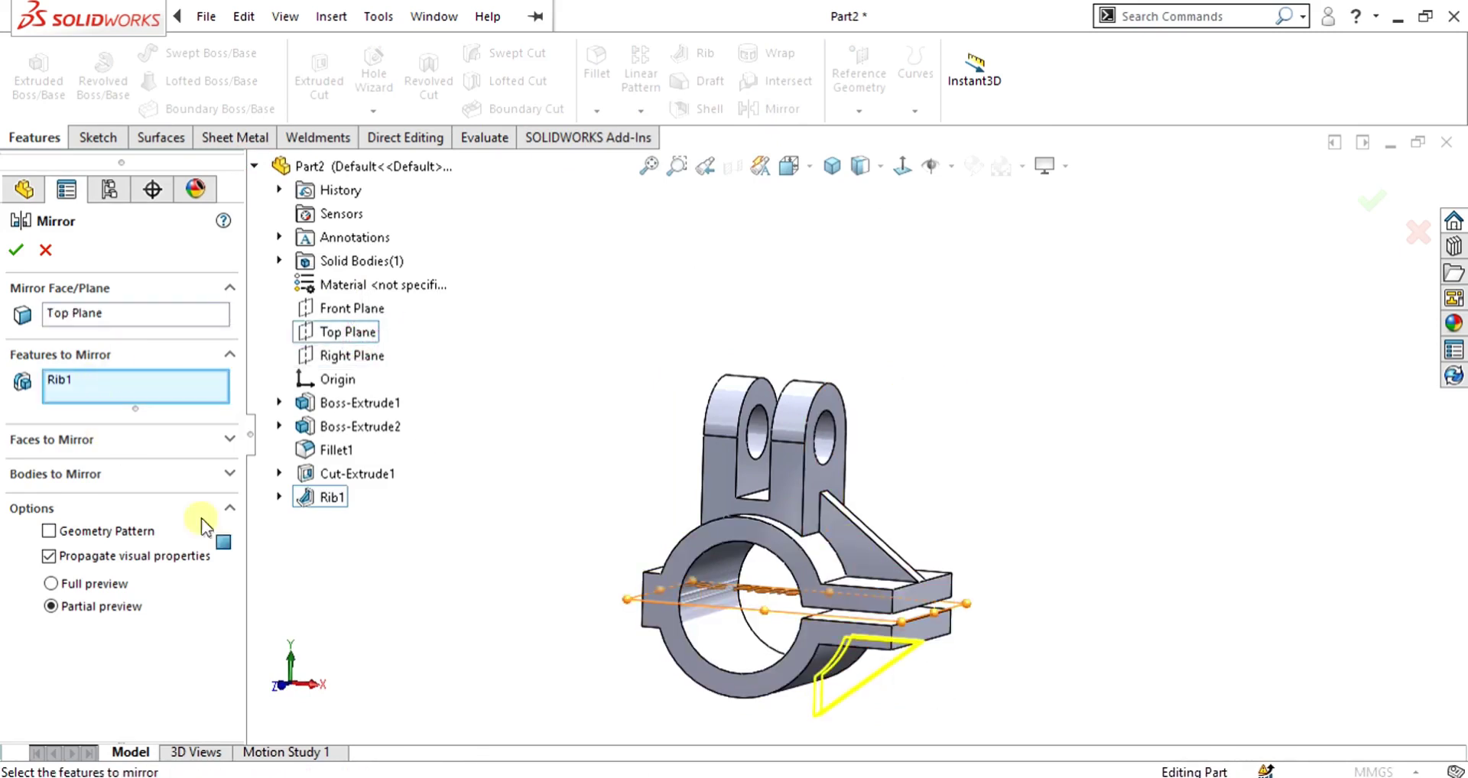
{"action": "left_click", "coordinate": [122, 380]}
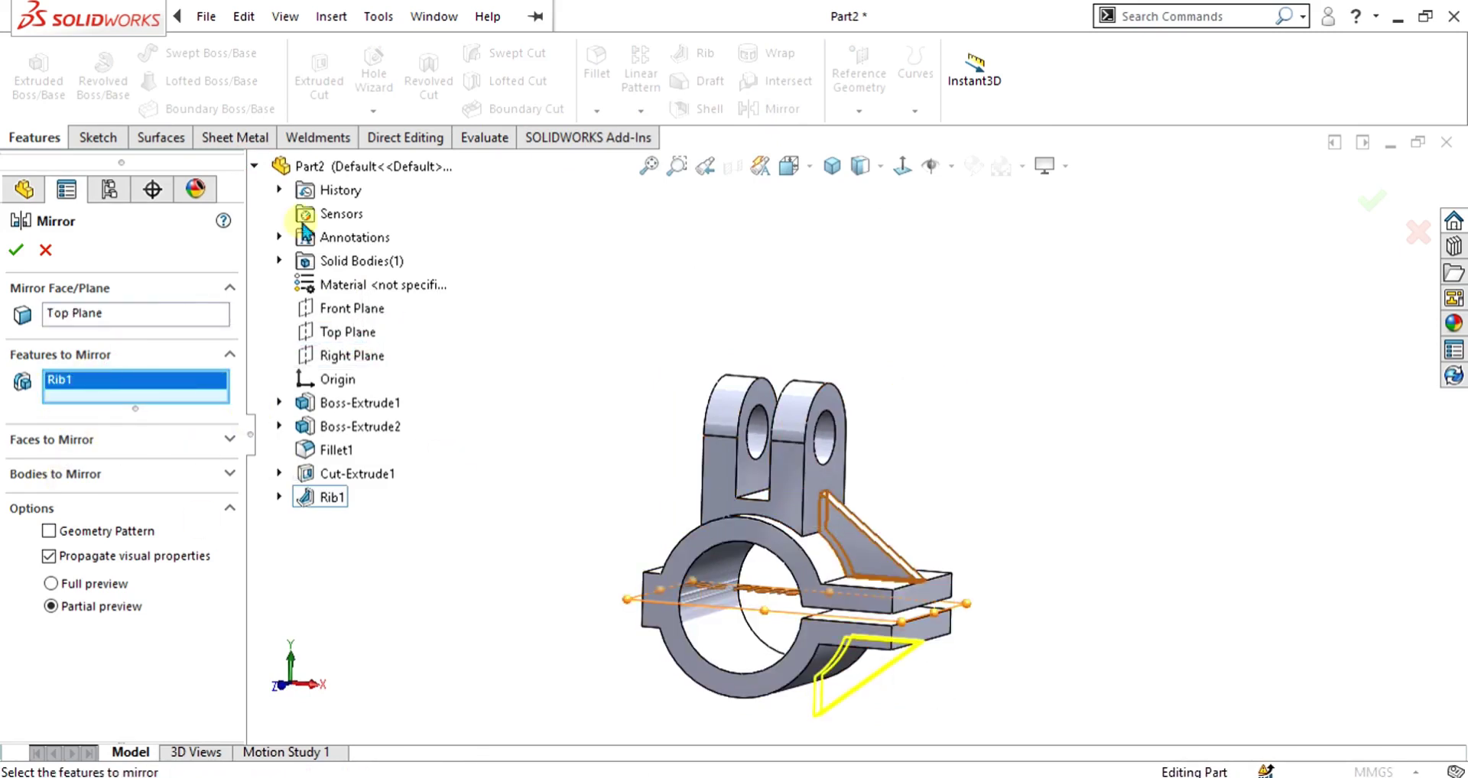
{"action": "left_click", "coordinate": [354, 473]}
{"action": "left_click", "coordinate": [338, 447]}
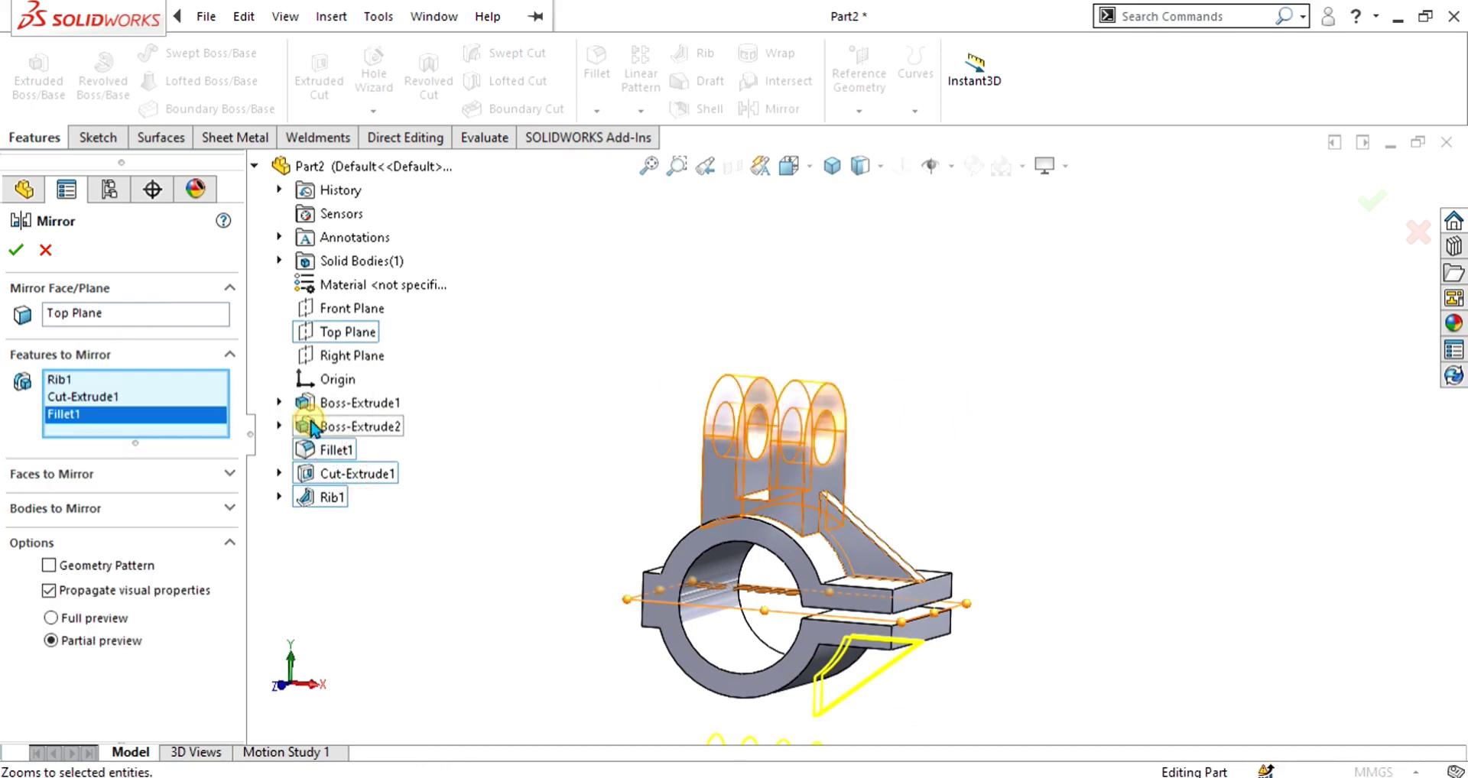
{"action": "left_click", "coordinate": [375, 428]}
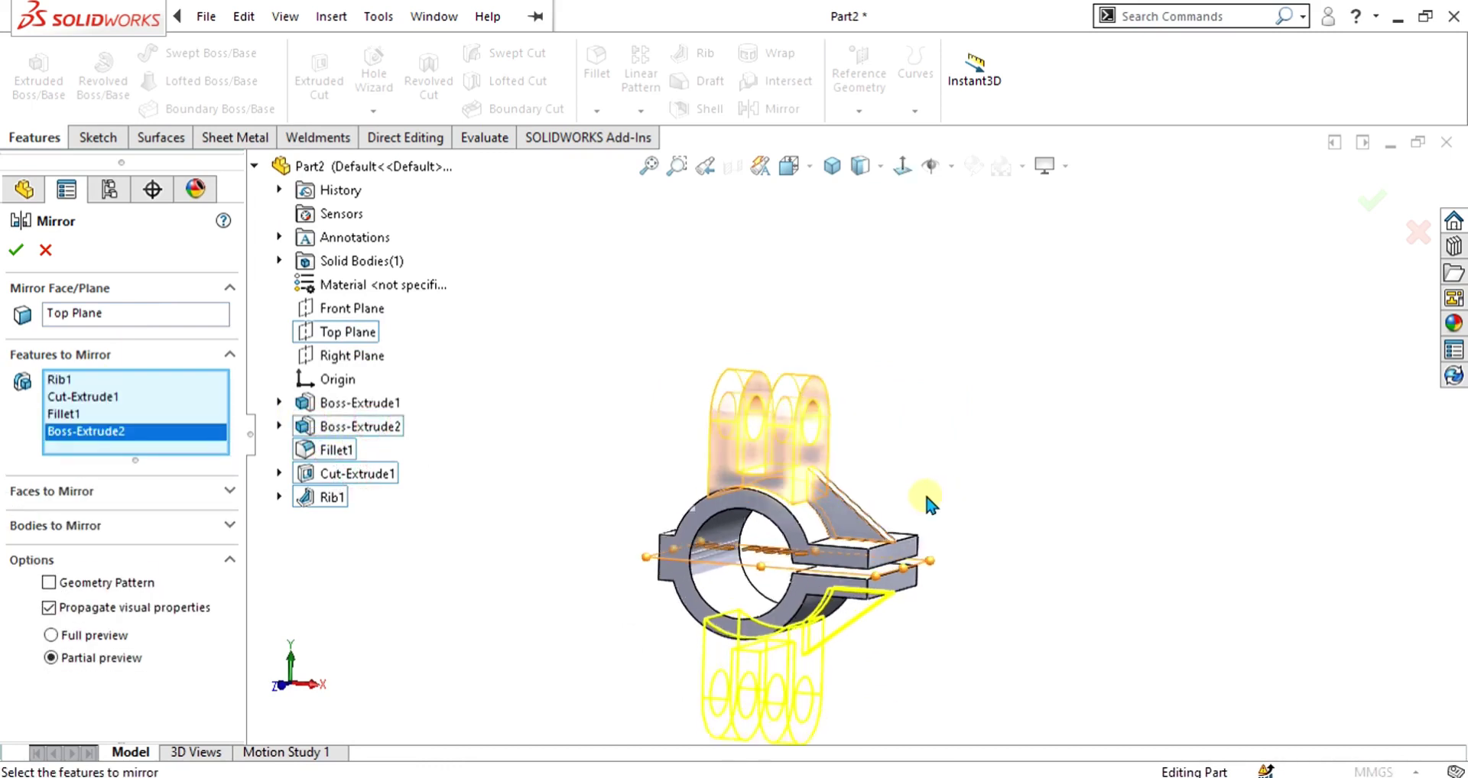
{"action": "left_click", "coordinate": [16, 253]}
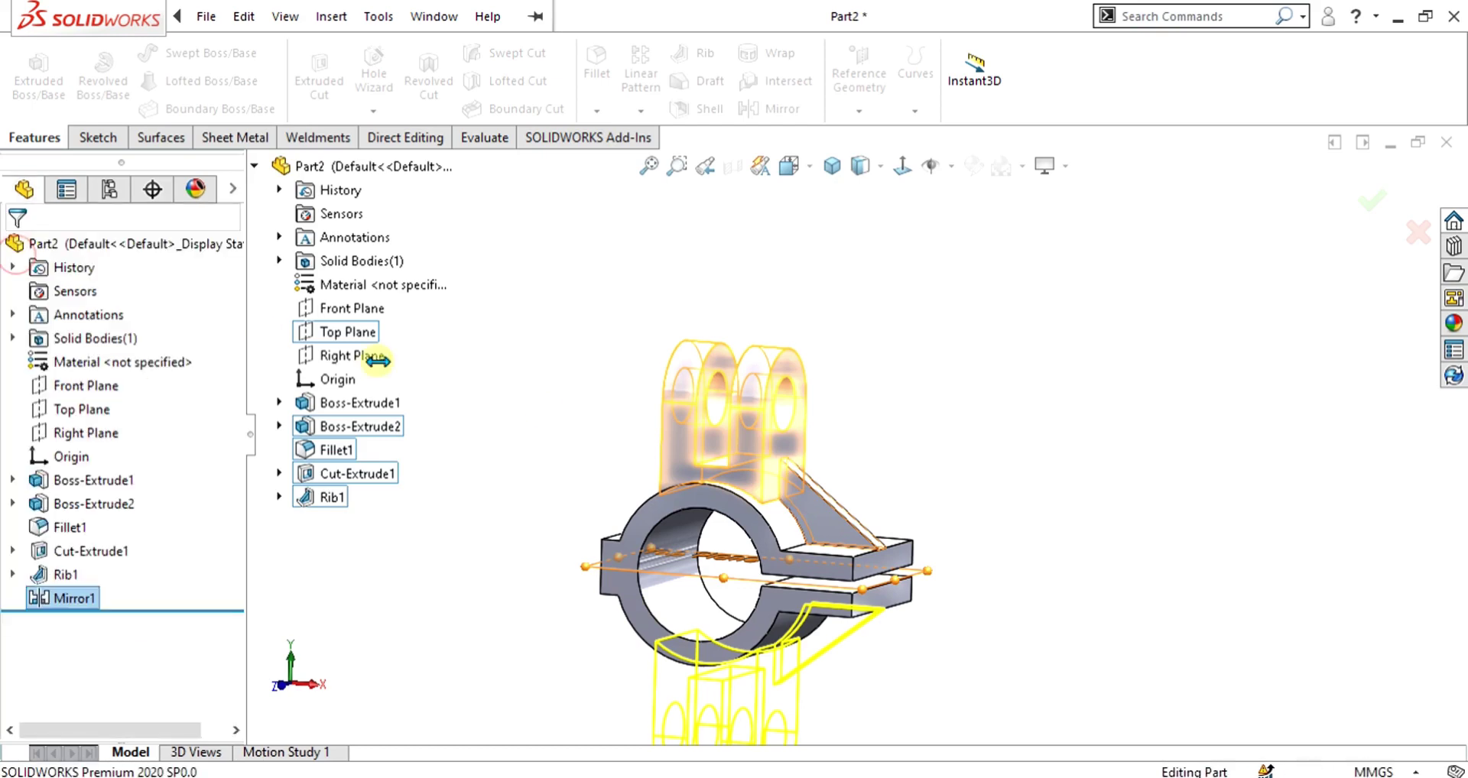
{"action": "middle_click_drag", "start_coordinate": [858, 526], "coordinate": [786, 550]}
{"action": "scroll", "coordinate": [860, 726], "scroll_direction": "down", "scroll_amount": 4}
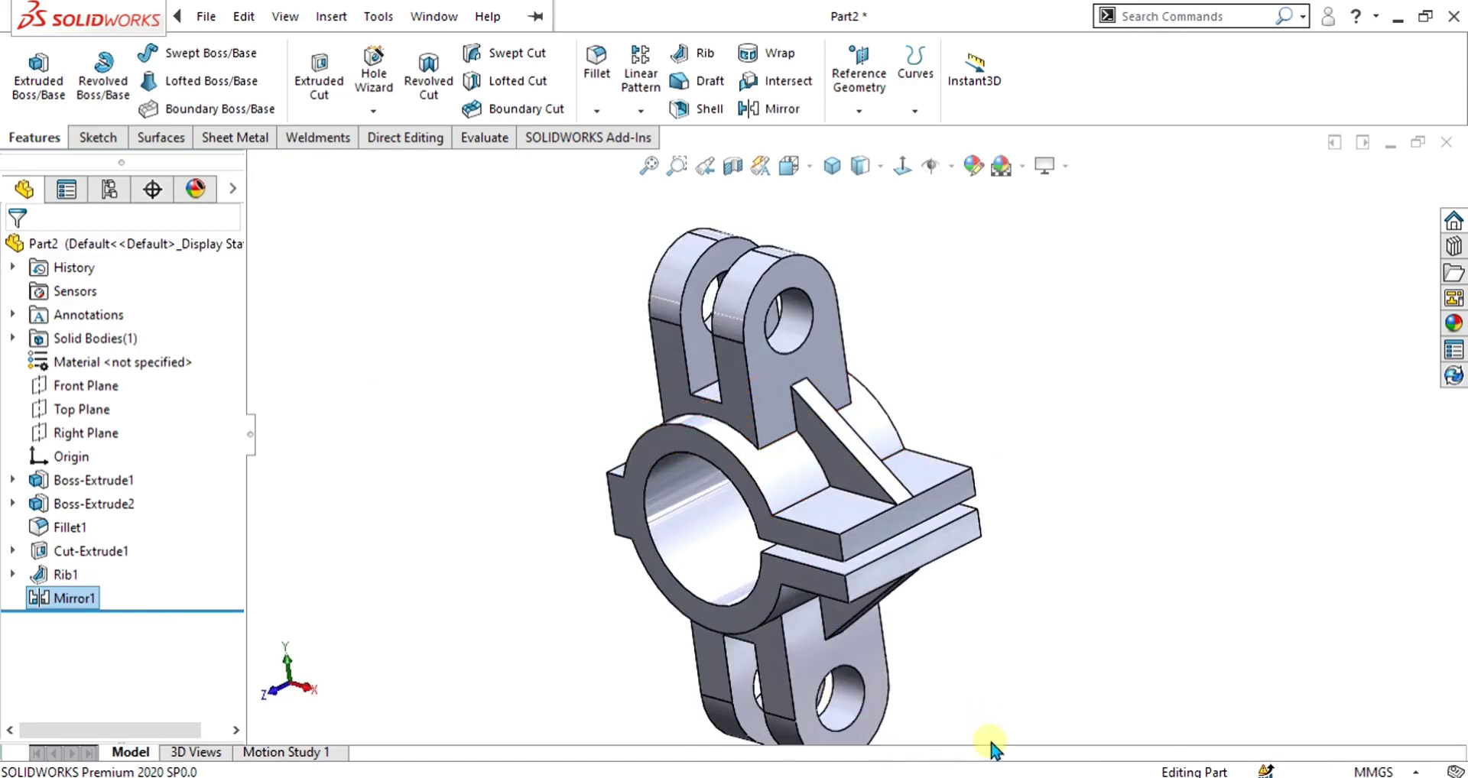
Check the corner rounding and holes of the clamp lugs in the PDF drawing, and return to SOLIDWORKS.
{"action": "mouse_move", "coordinate": [977, 775]}
{"action": "left_click", "coordinate": [974, 716]}
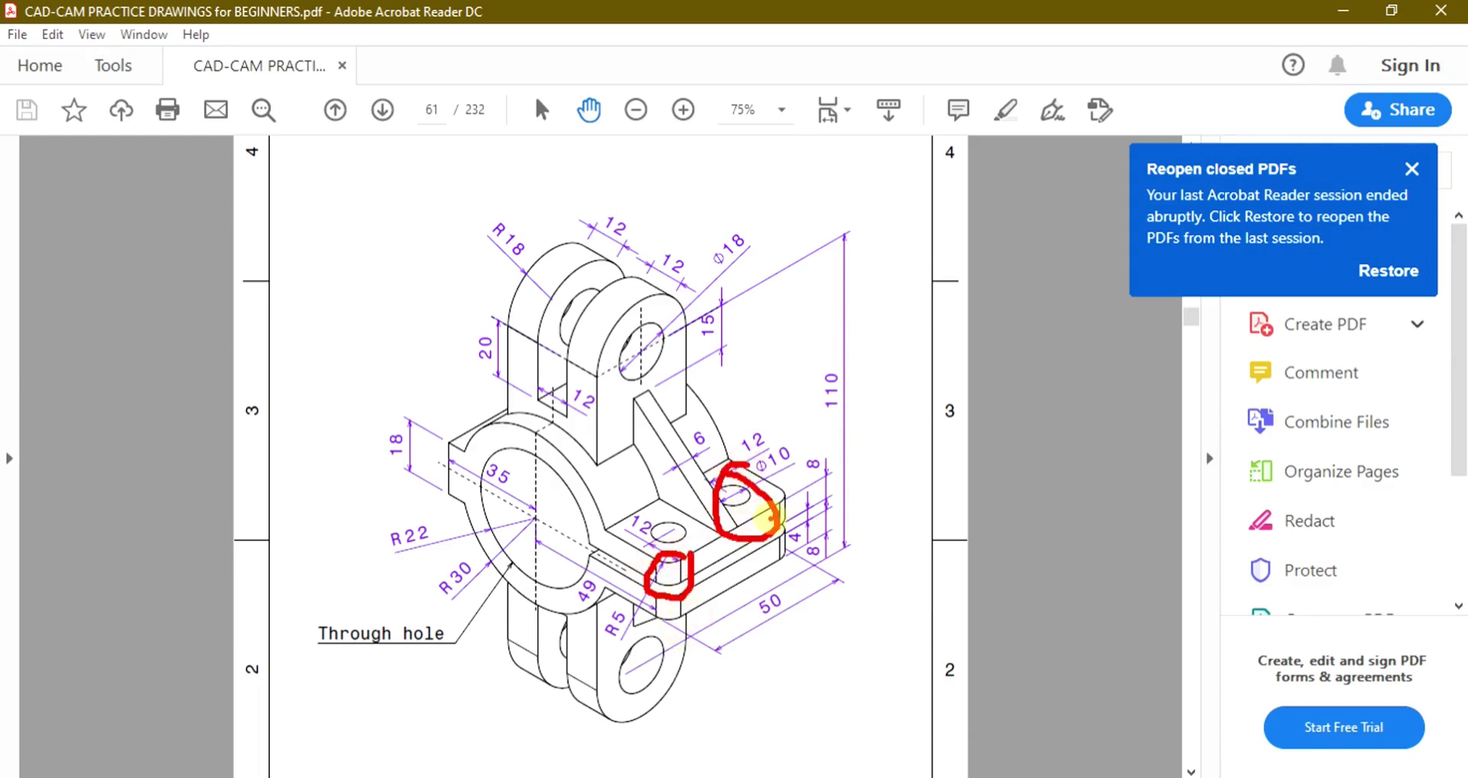
{"action": "key", "text": "Escape"}
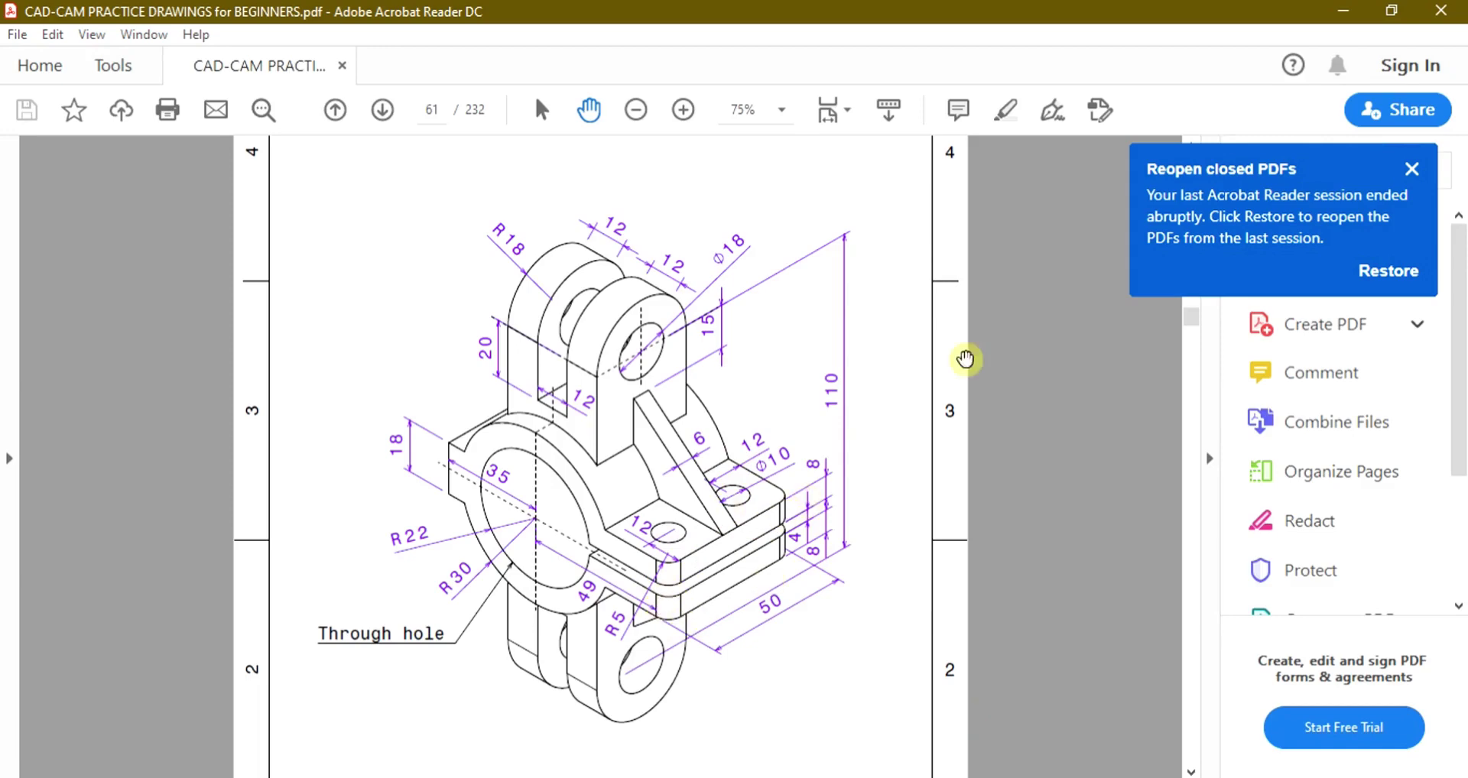
{"action": "left_click", "coordinate": [1343, 11]}
Fillet the four outer vertical corner edges of the upper and lower clamp lugs with a 5 mm radius.
{"action": "left_click", "coordinate": [586, 71]}
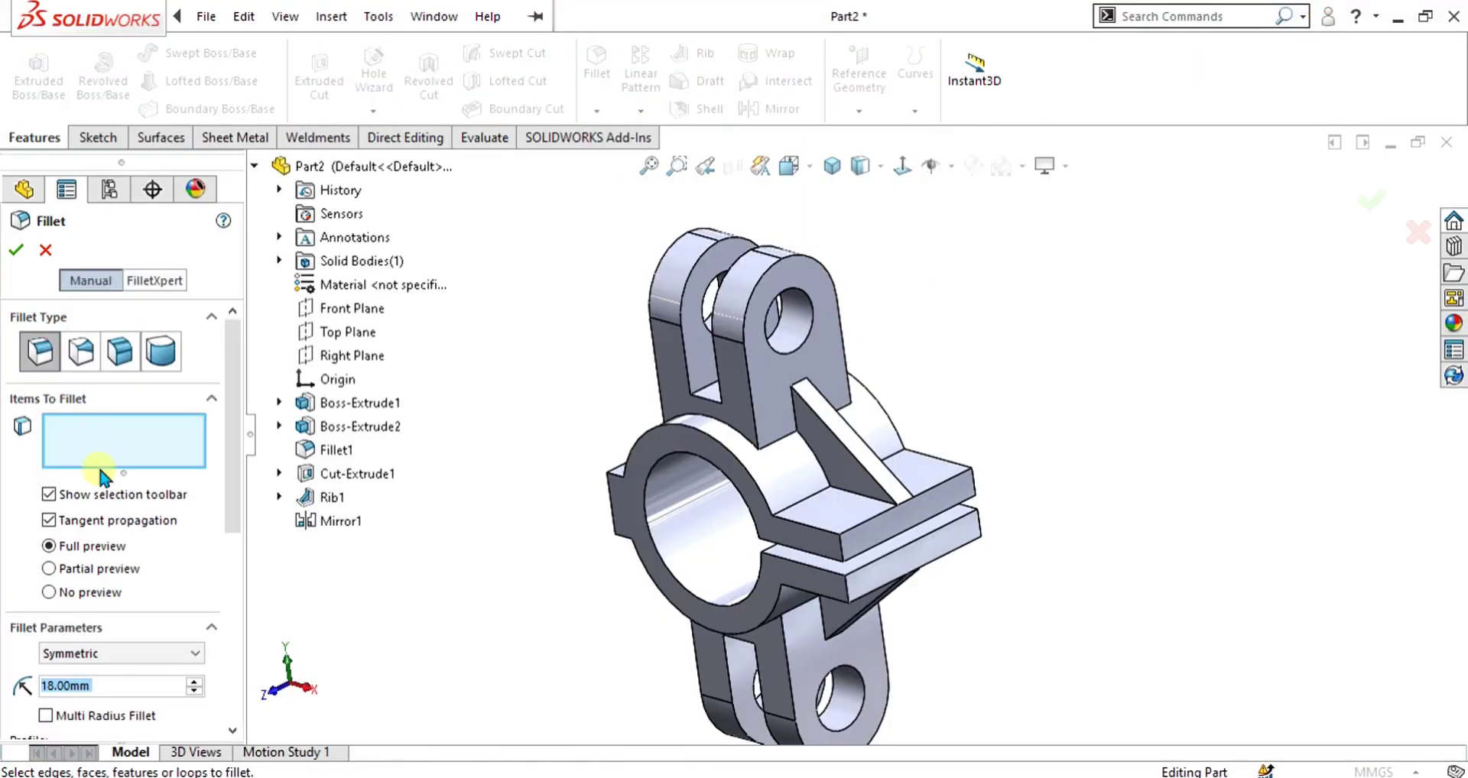
{"action": "type", "text": "5"}
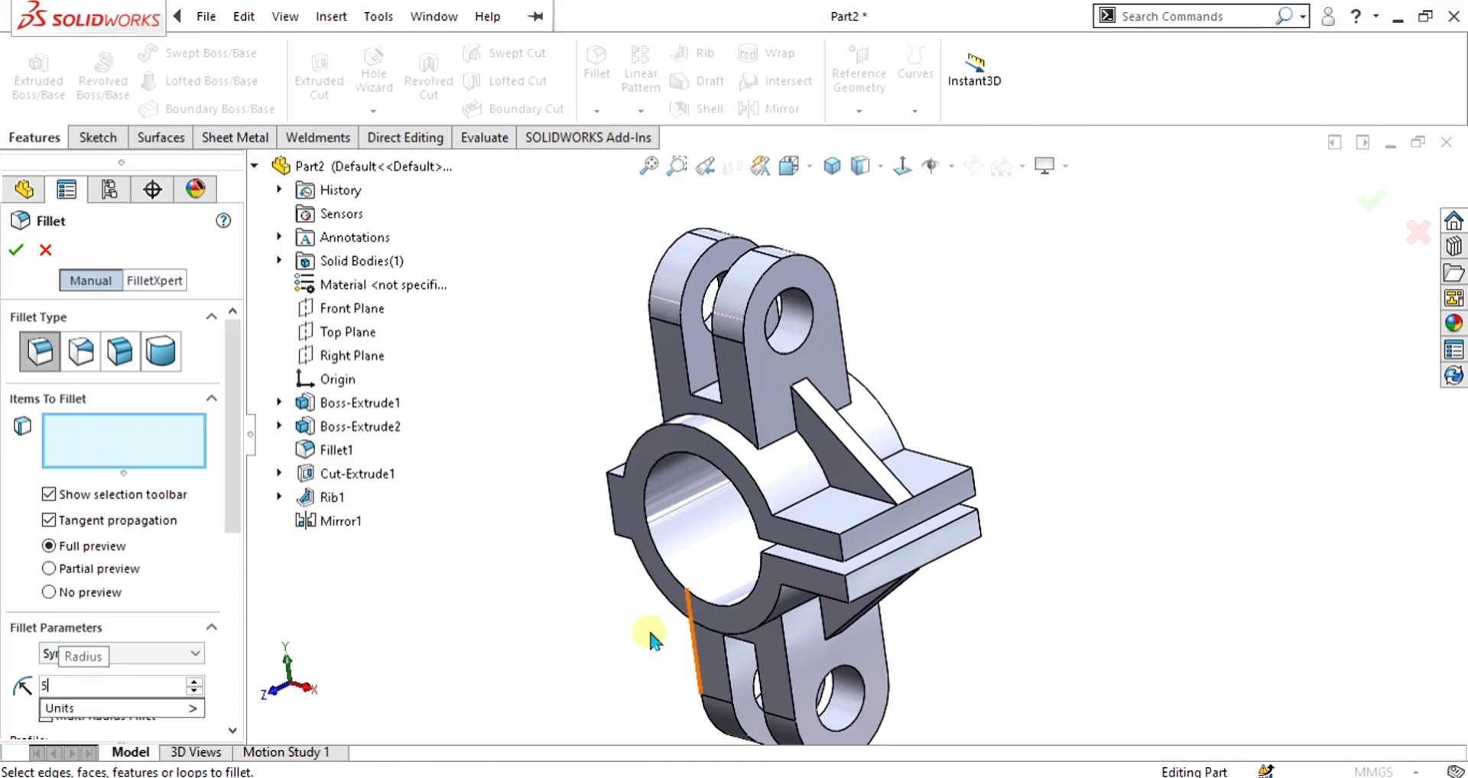
{"action": "left_click", "coordinate": [840, 547]}
{"action": "scroll", "coordinate": [970, 463], "scroll_direction": "down", "scroll_amount": 3}
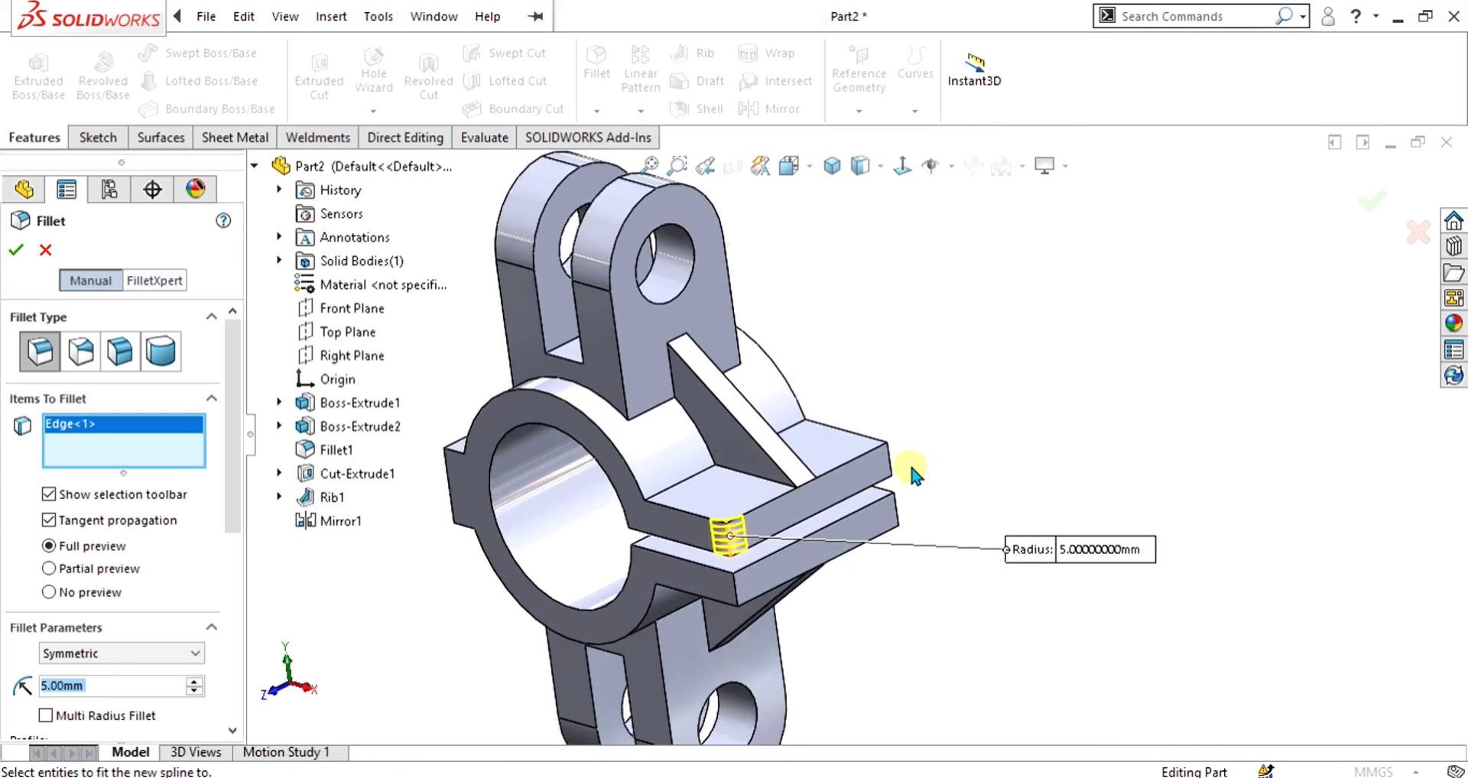
{"action": "left_click", "coordinate": [889, 463]}
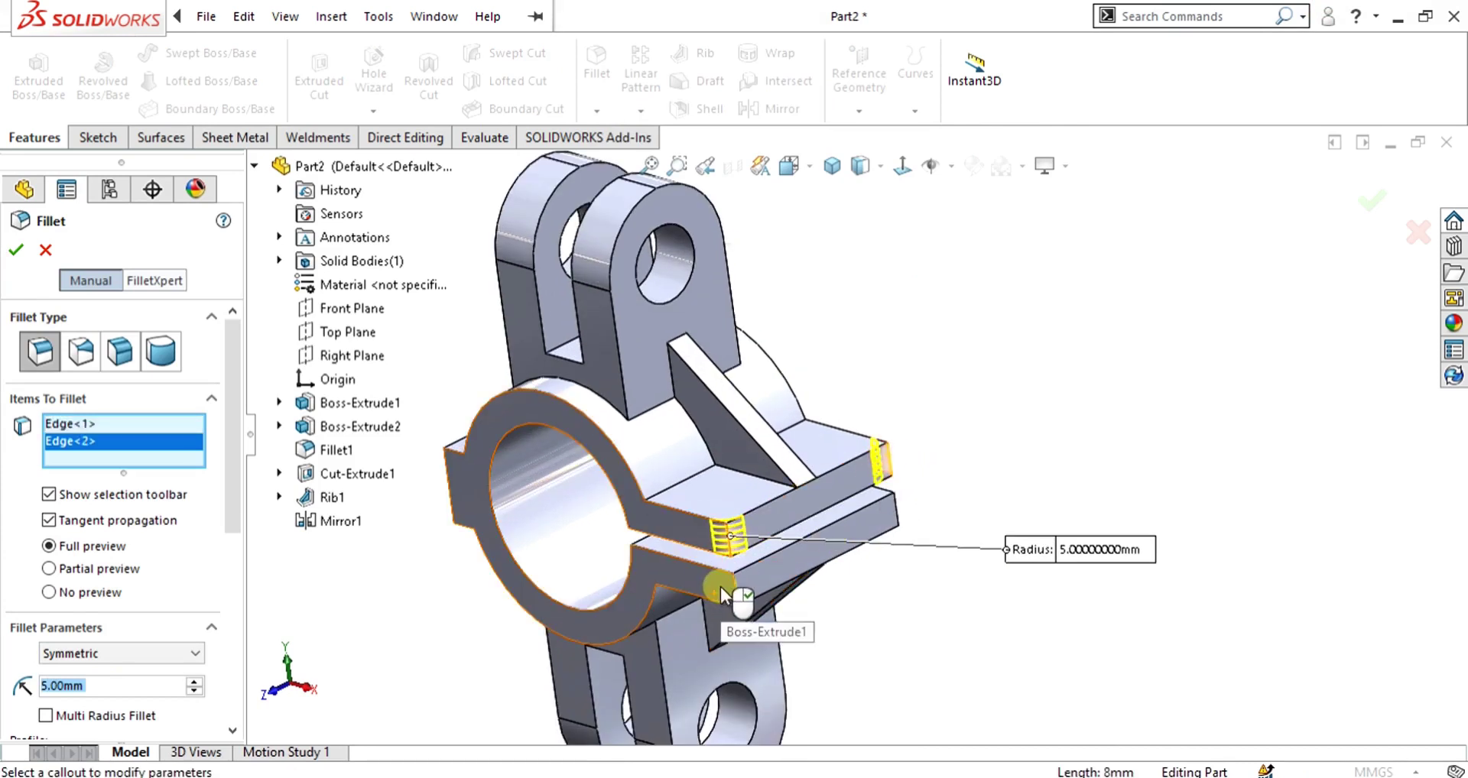
{"action": "left_click", "coordinate": [760, 572]}
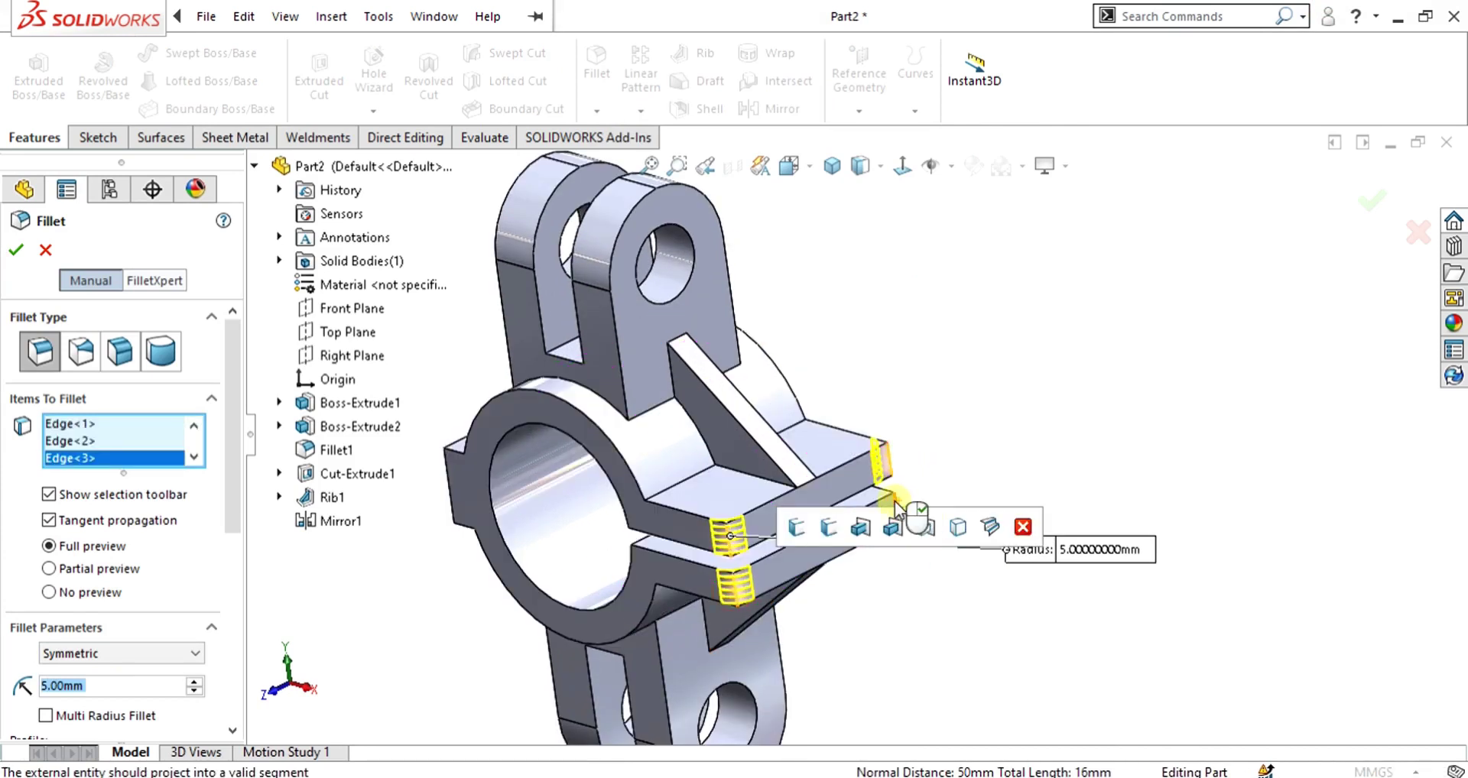
{"action": "left_click", "coordinate": [894, 501]}
{"action": "scroll", "coordinate": [841, 571], "scroll_direction": "up", "scroll_amount": 4}
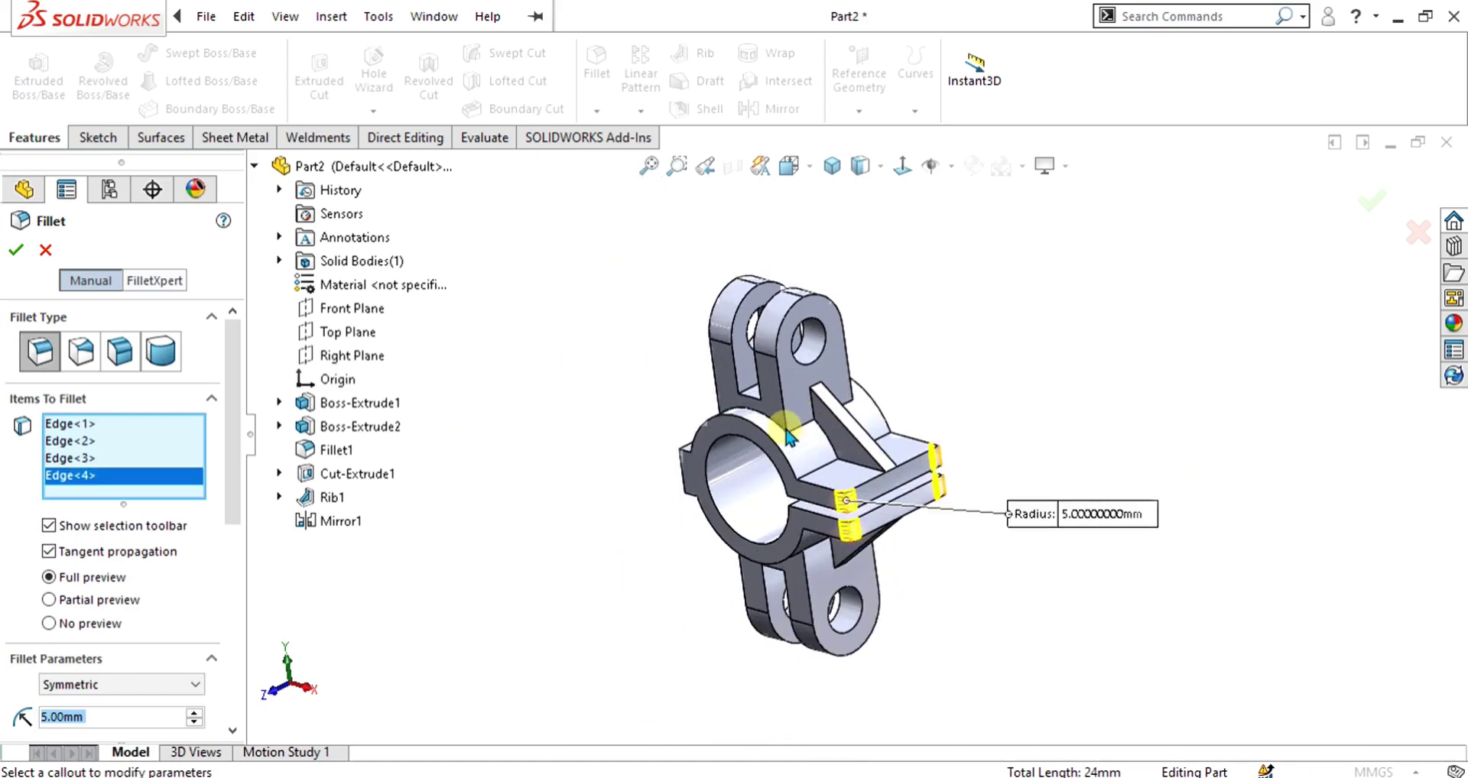
{"action": "middle_click_drag", "start_coordinate": [874, 423], "coordinate": [843, 475]}
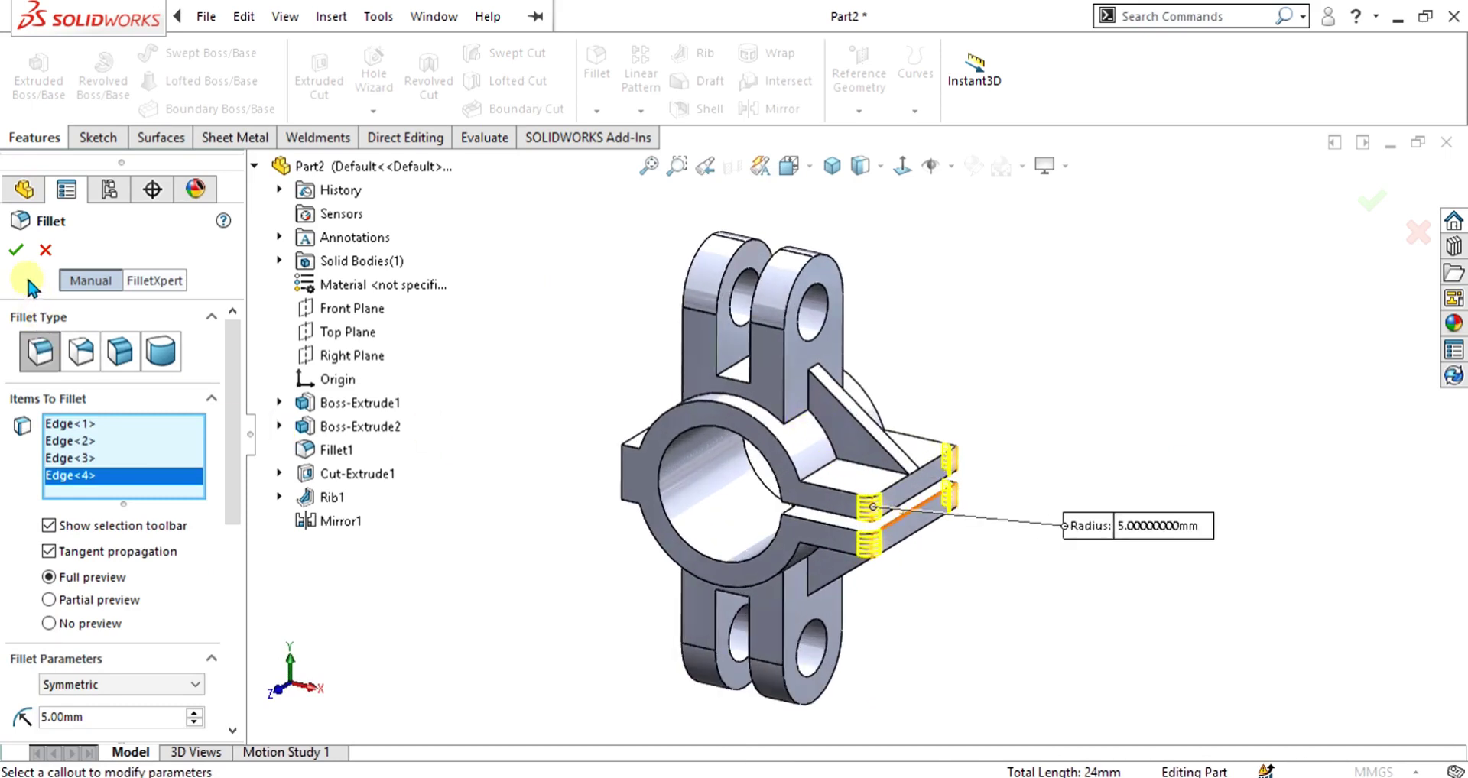
{"action": "left_click", "coordinate": [17, 251]}
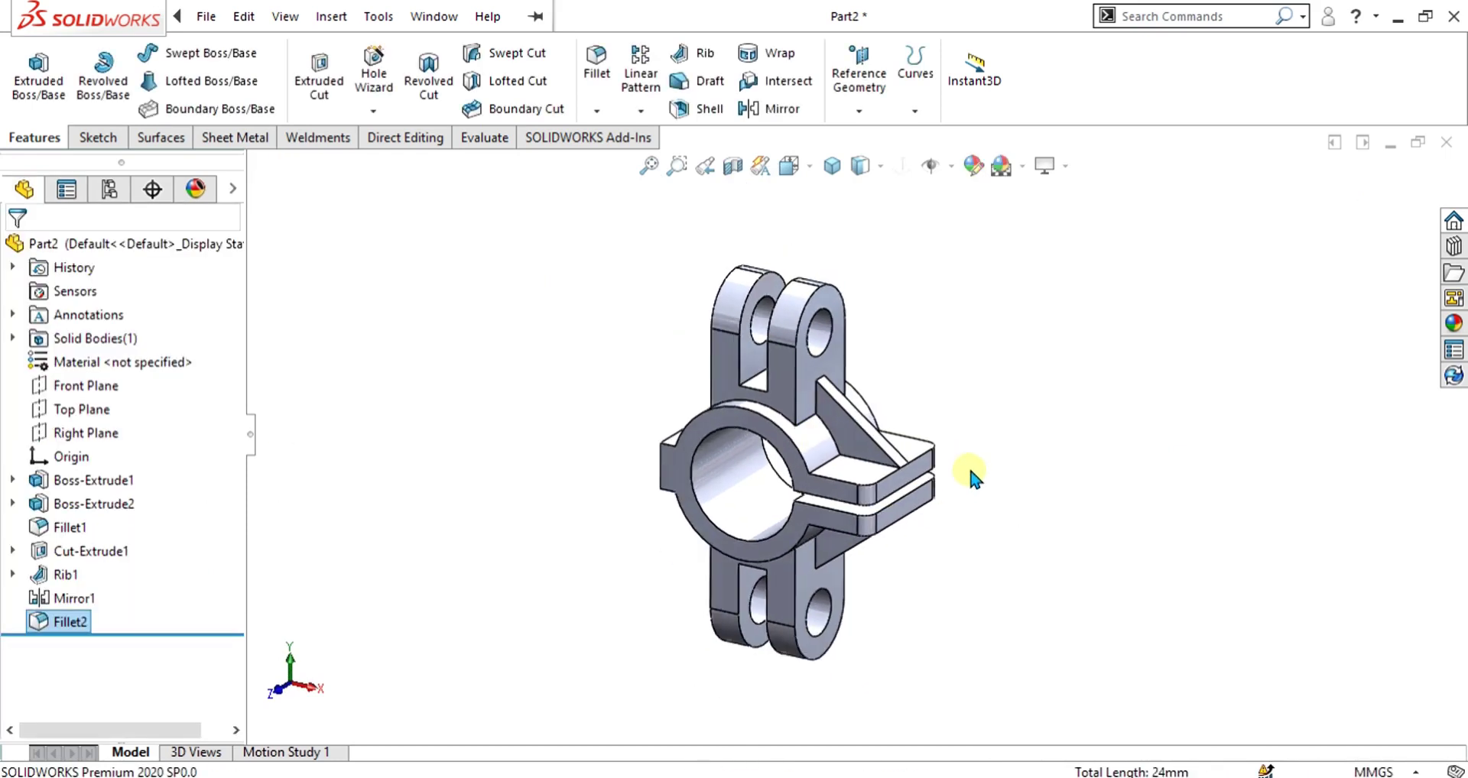
Start a sketch on the upper clamp lug's top face and draw a 5 mm radius circle on one side of the rib.
{"action": "scroll", "coordinate": [947, 458], "scroll_direction": "down", "scroll_amount": 2}
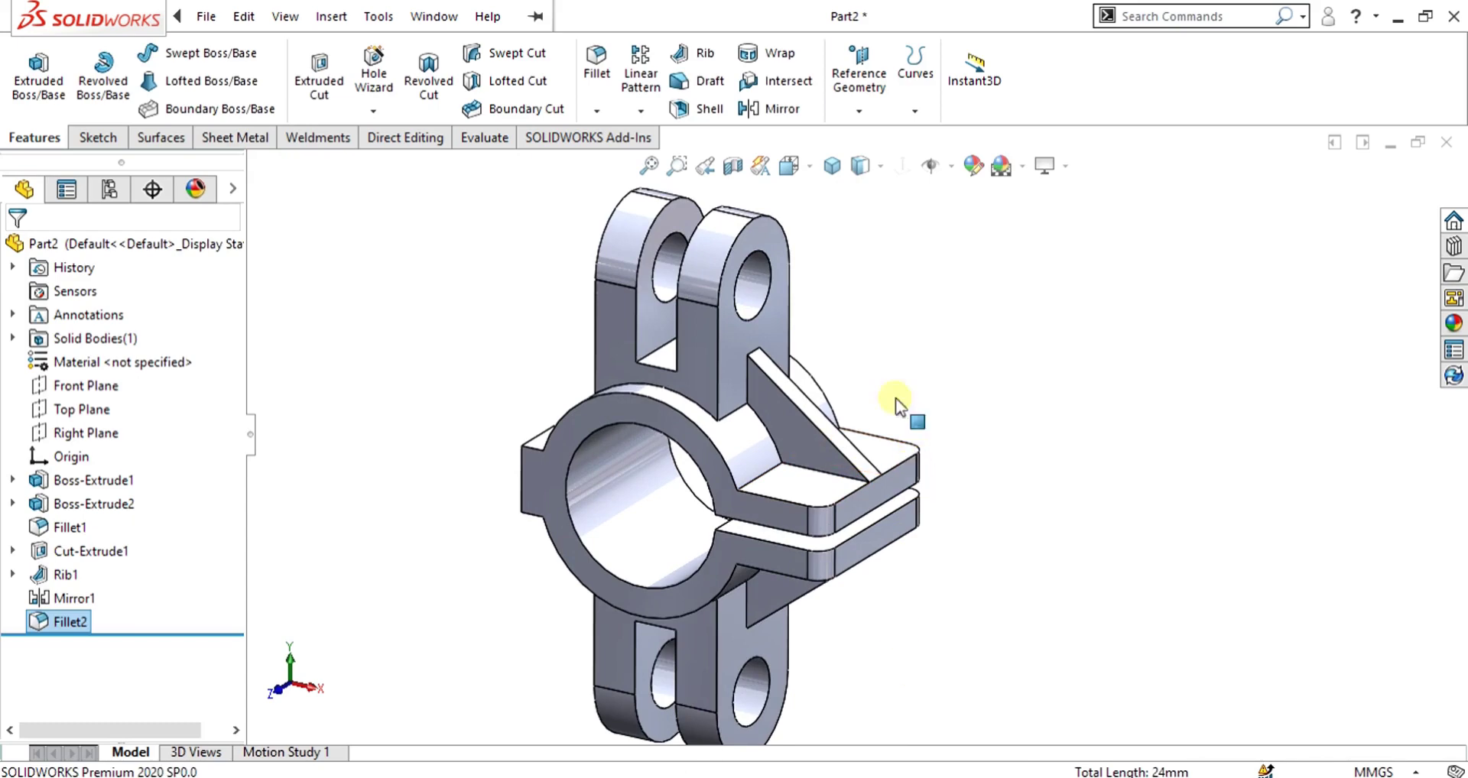
{"action": "left_click", "coordinate": [811, 486]}
{"action": "left_click", "coordinate": [97, 138]}
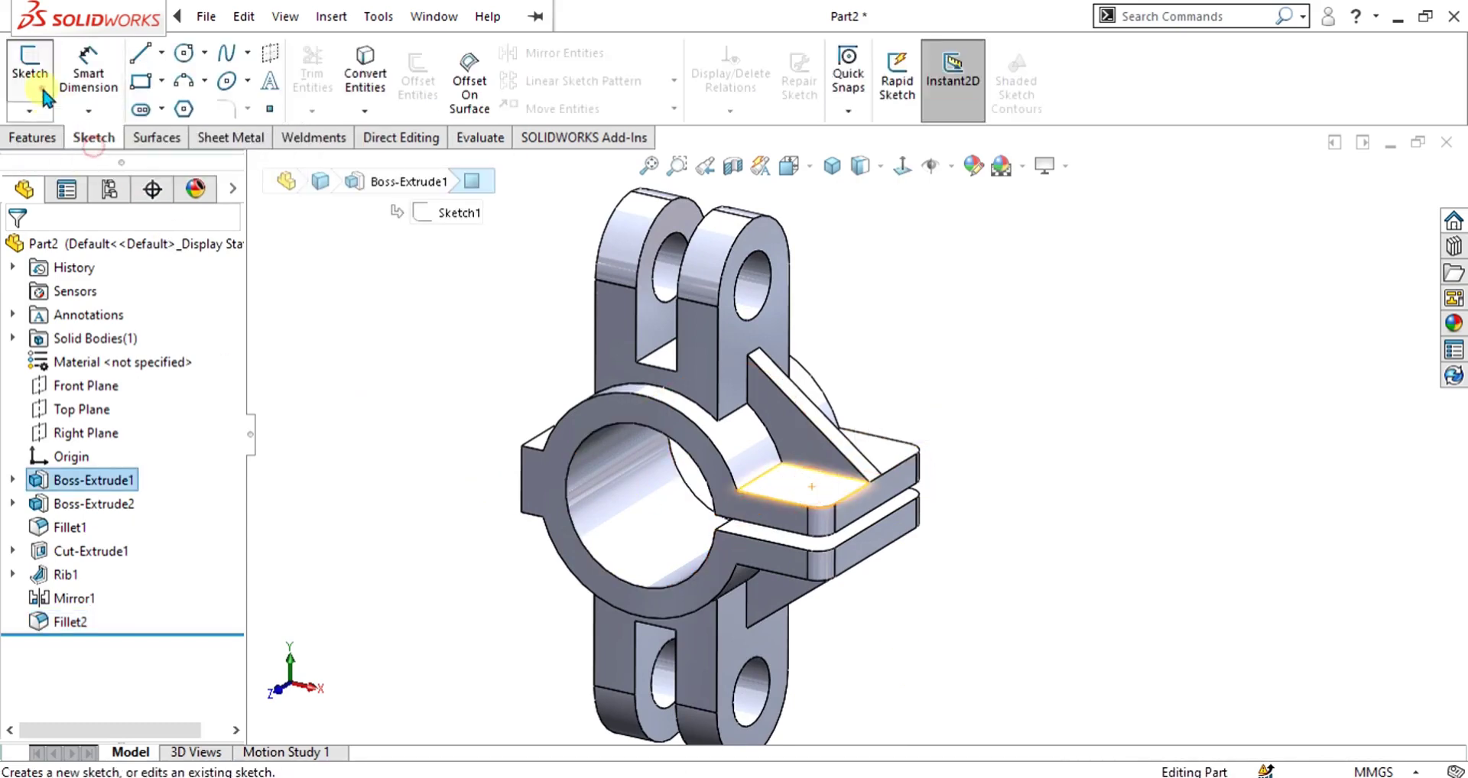
{"action": "left_click", "coordinate": [29, 69]}
{"action": "left_click", "coordinate": [902, 165]}
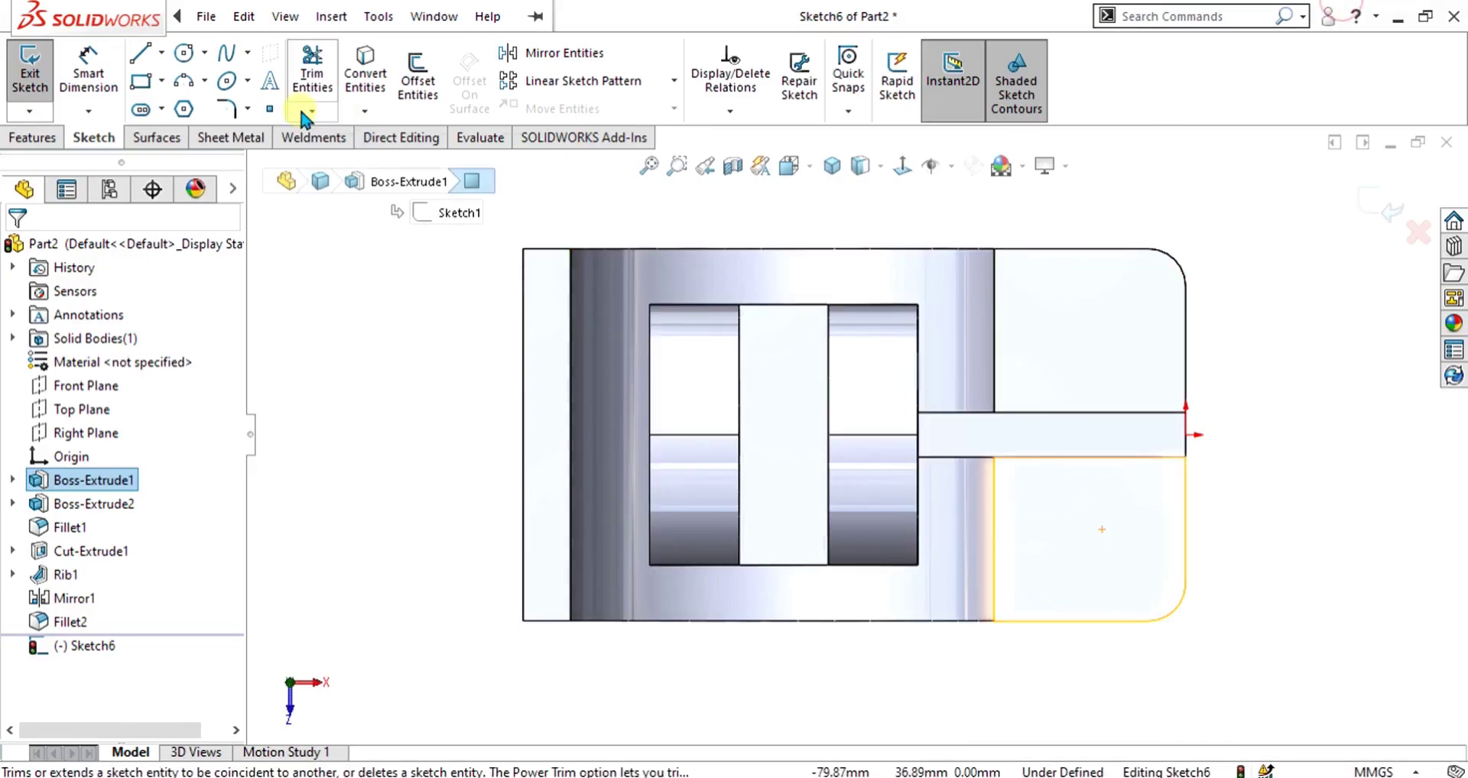
{"action": "left_click", "coordinate": [185, 52]}
{"action": "left_click", "coordinate": [1098, 322]}
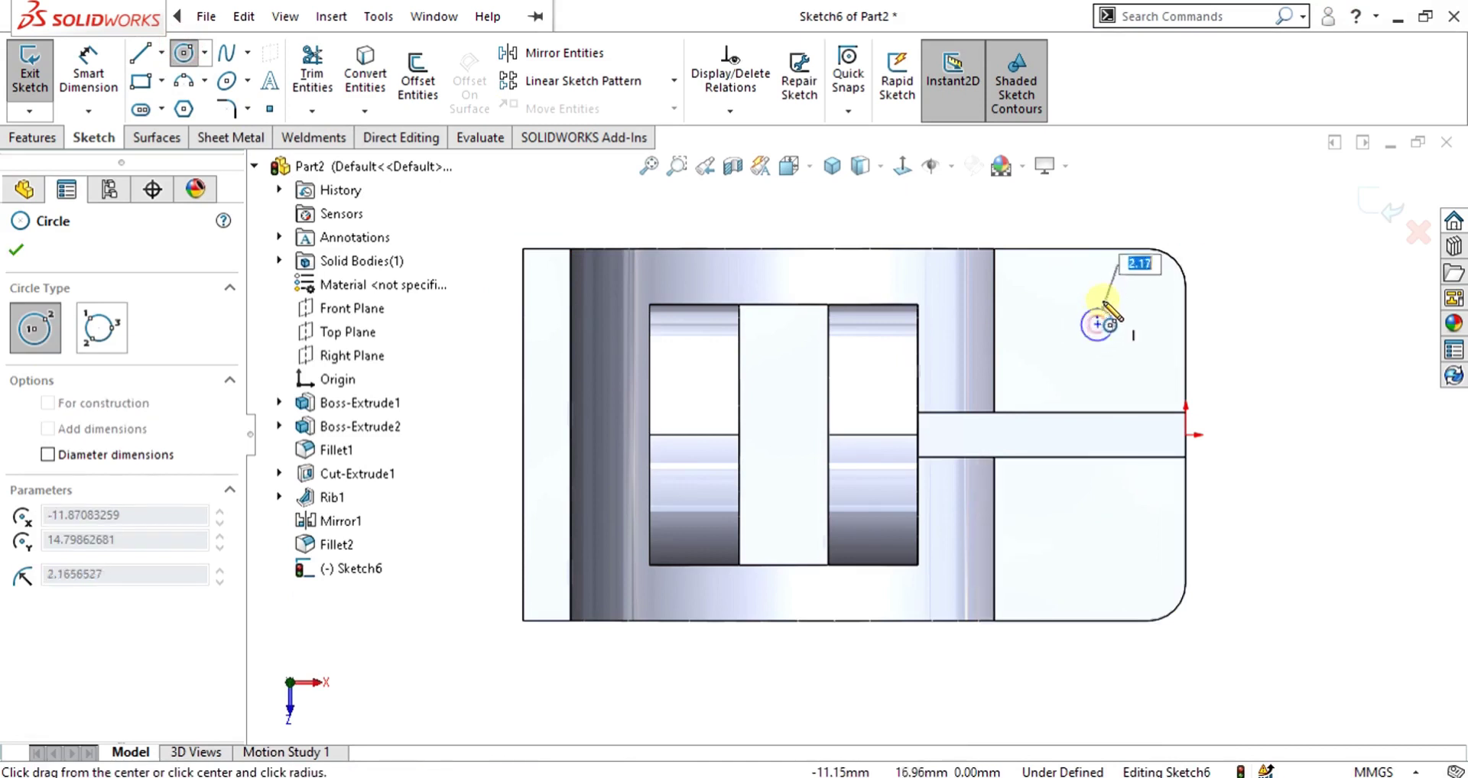
{"action": "left_click", "coordinate": [1117, 301]}
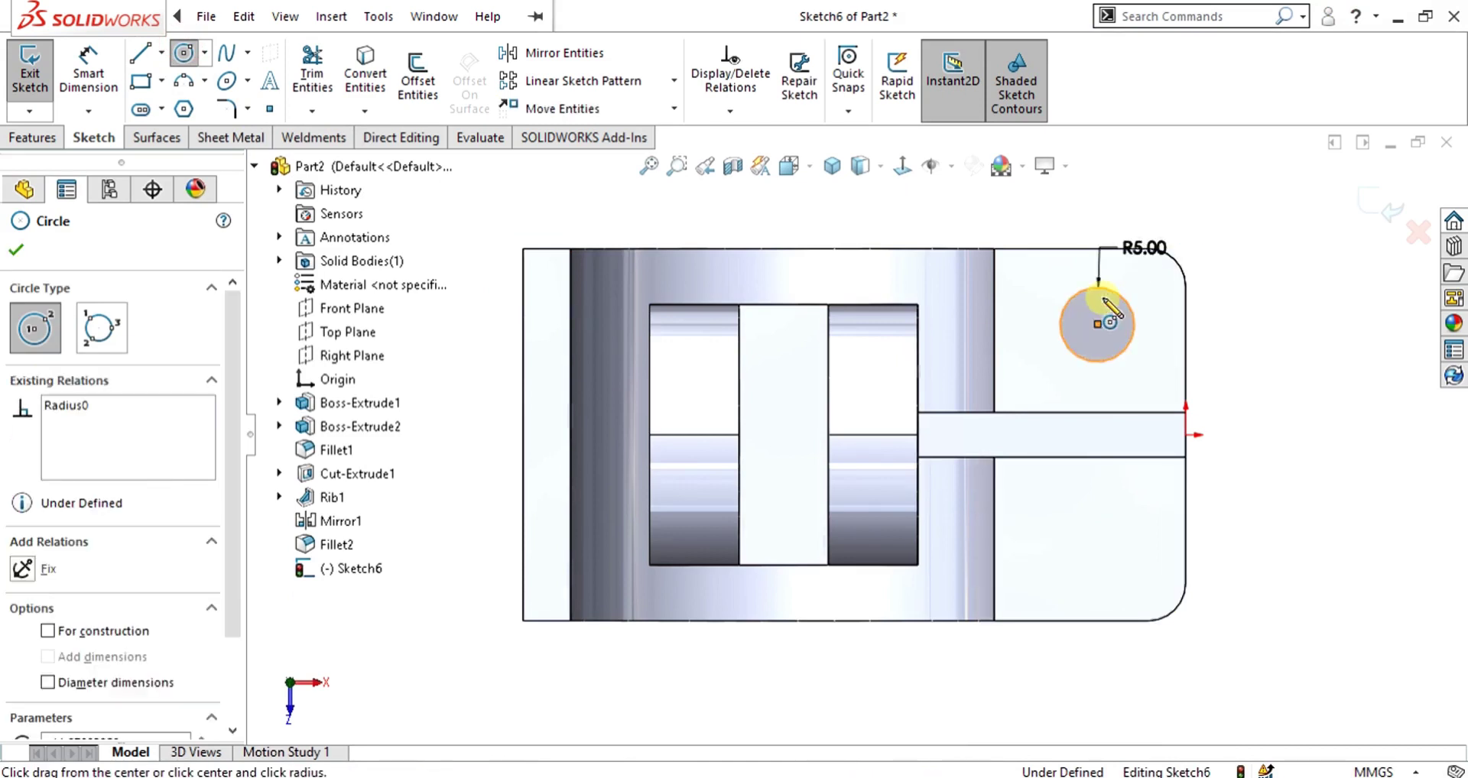
{"action": "key", "text": "Escape"}
Dimension the circle's centre 12 mm from the lug's side edge and 12 mm from its outer end edge.
{"action": "left_click", "coordinate": [89, 69]}
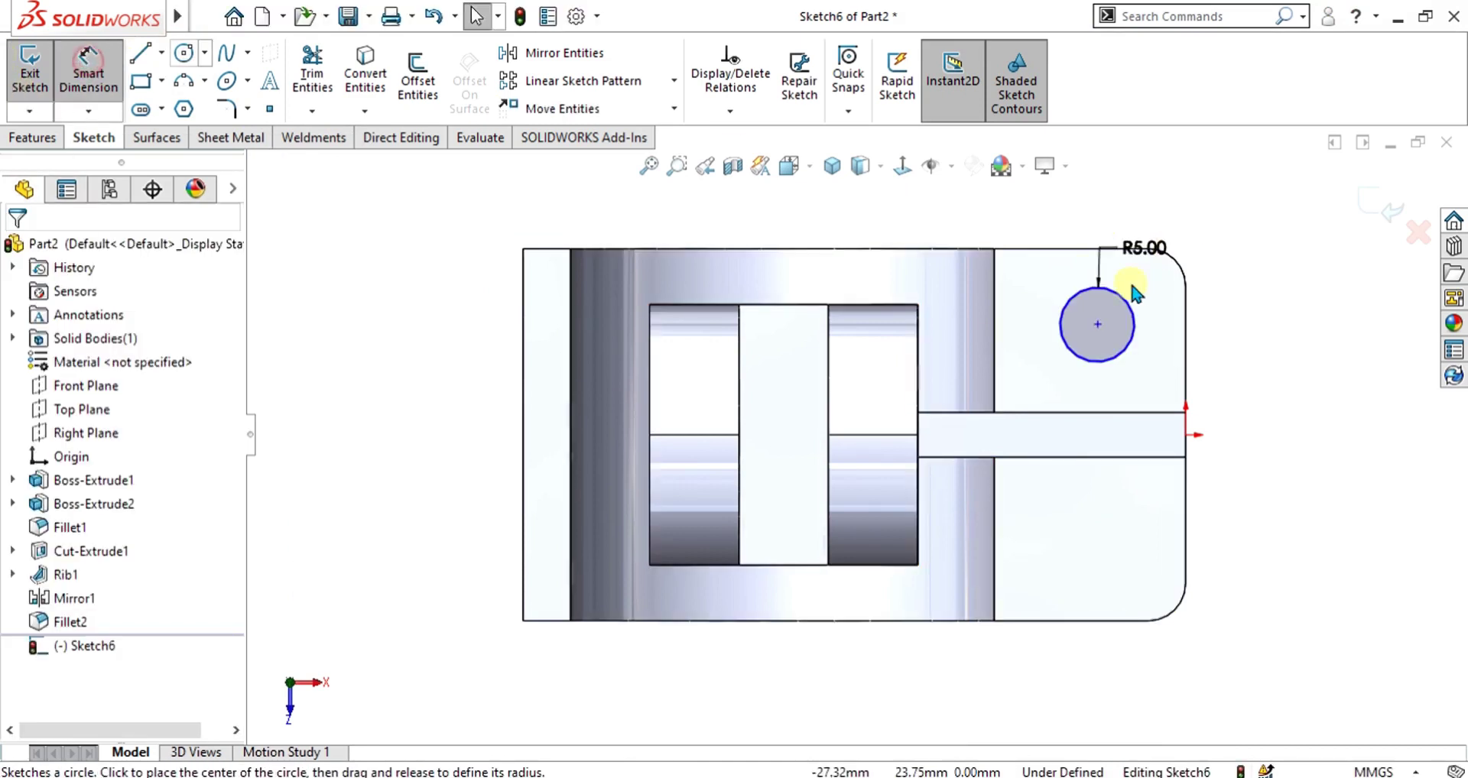
{"action": "left_click", "coordinate": [1077, 246]}
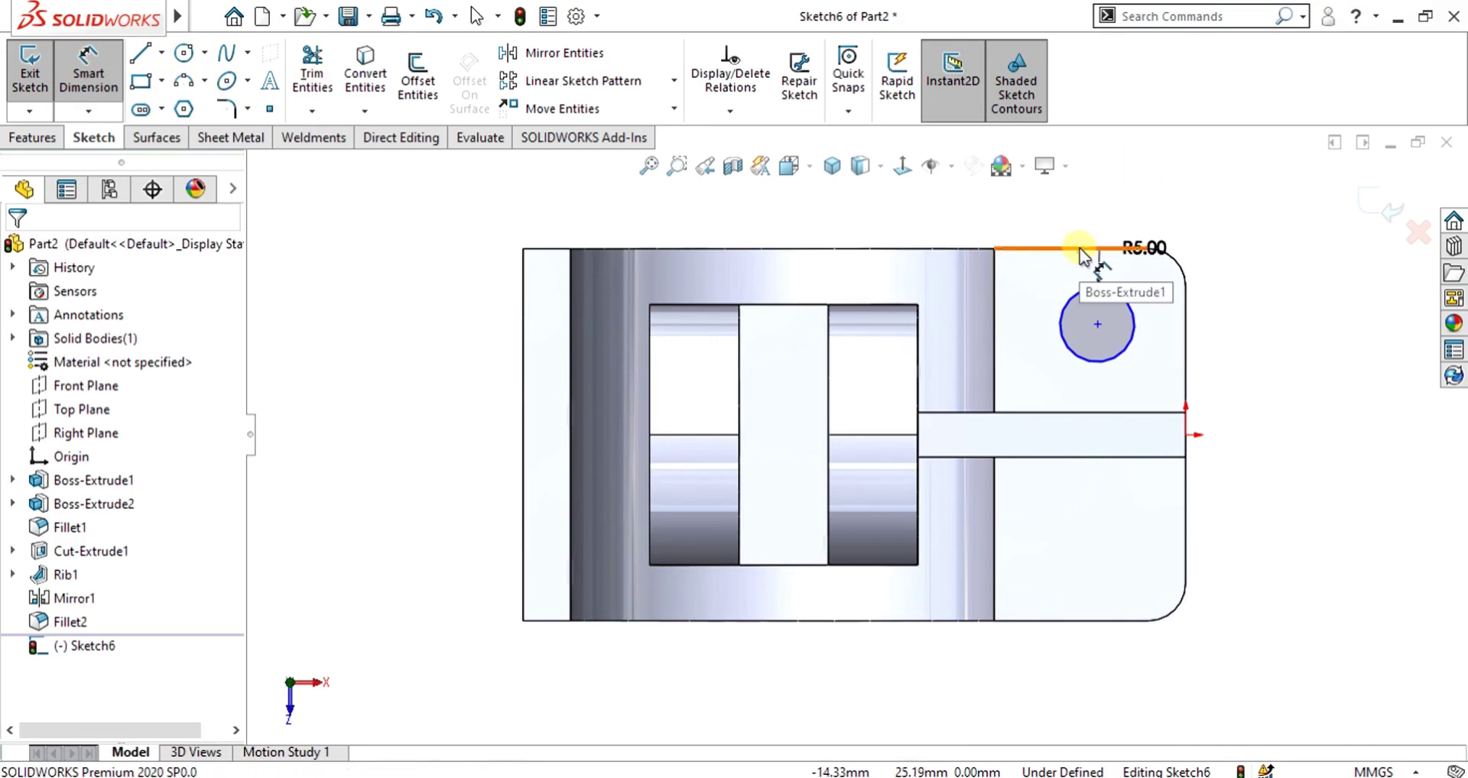
{"action": "left_click", "coordinate": [1097, 323]}
{"action": "left_click", "coordinate": [1227, 279]}
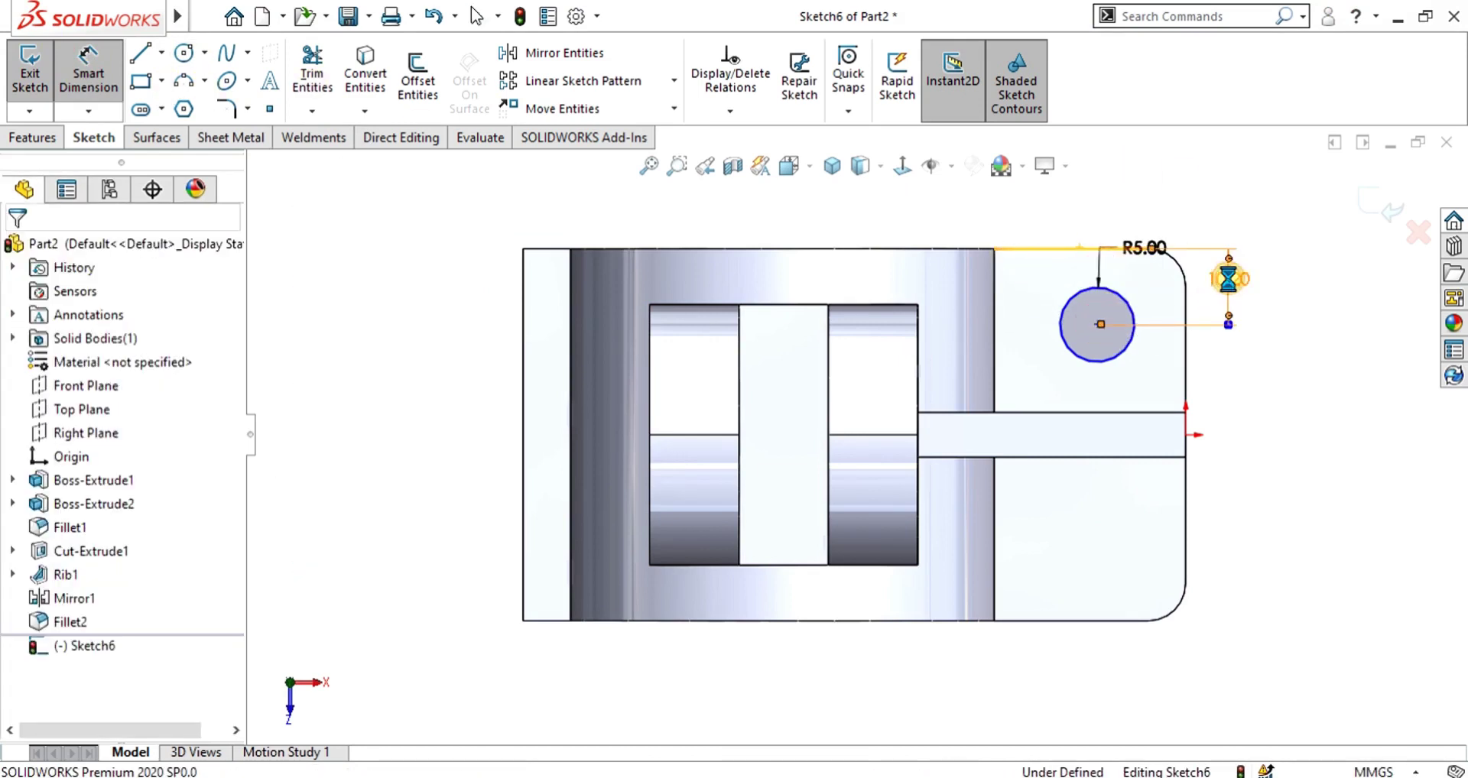
{"action": "key", "text": "Return"}
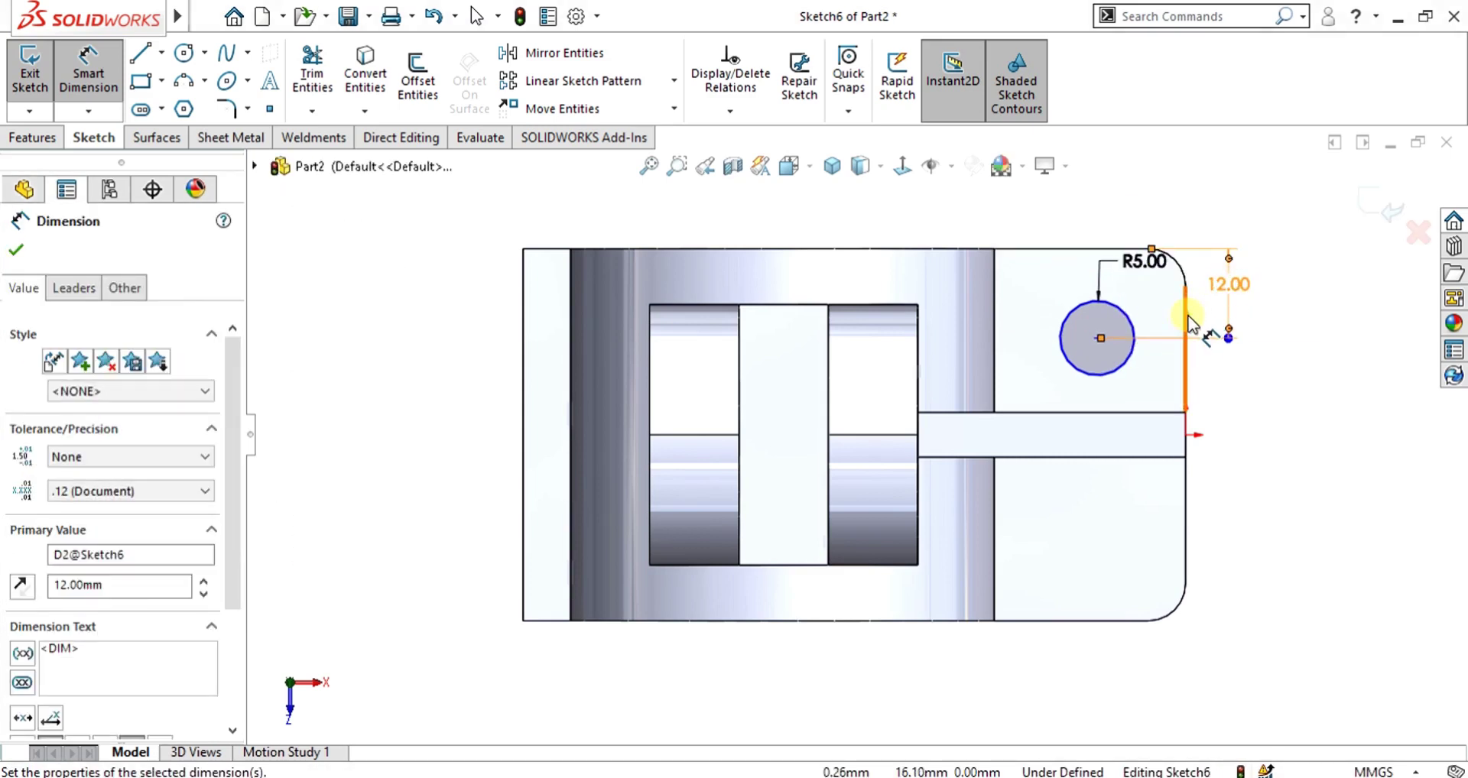
{"action": "left_click", "coordinate": [1099, 339]}
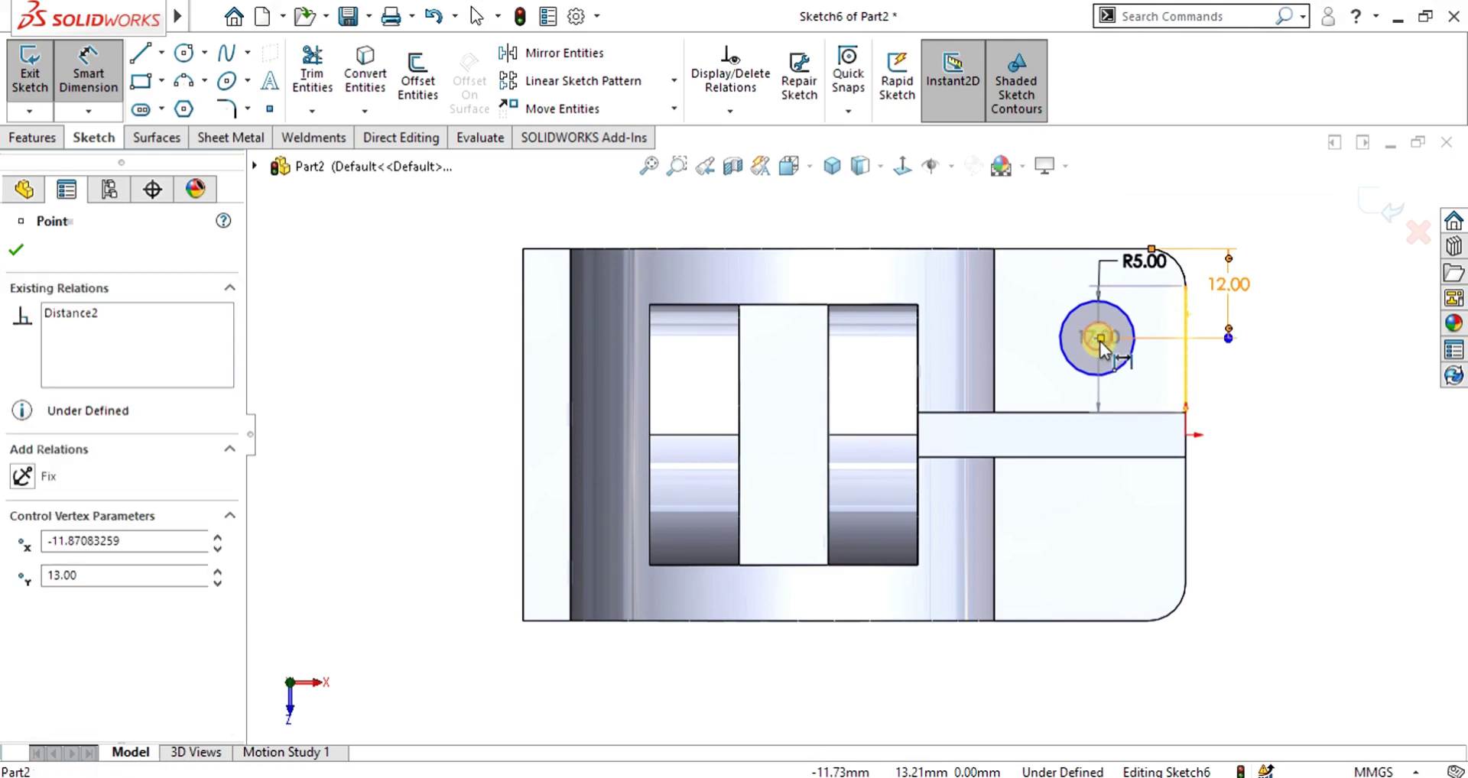
{"action": "left_click", "coordinate": [1184, 414]}
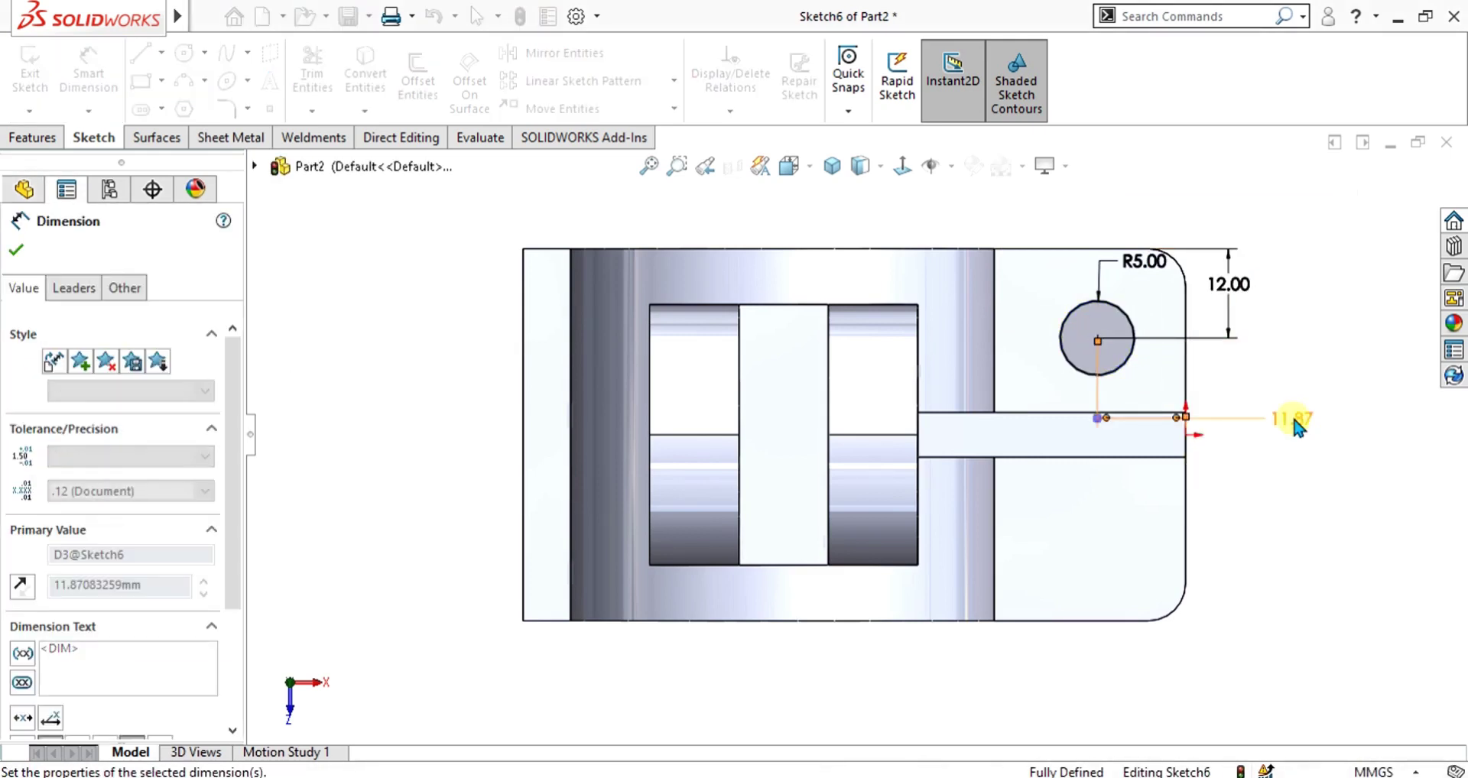
{"action": "type", "text": "12"}
{"action": "key", "text": "Return"}
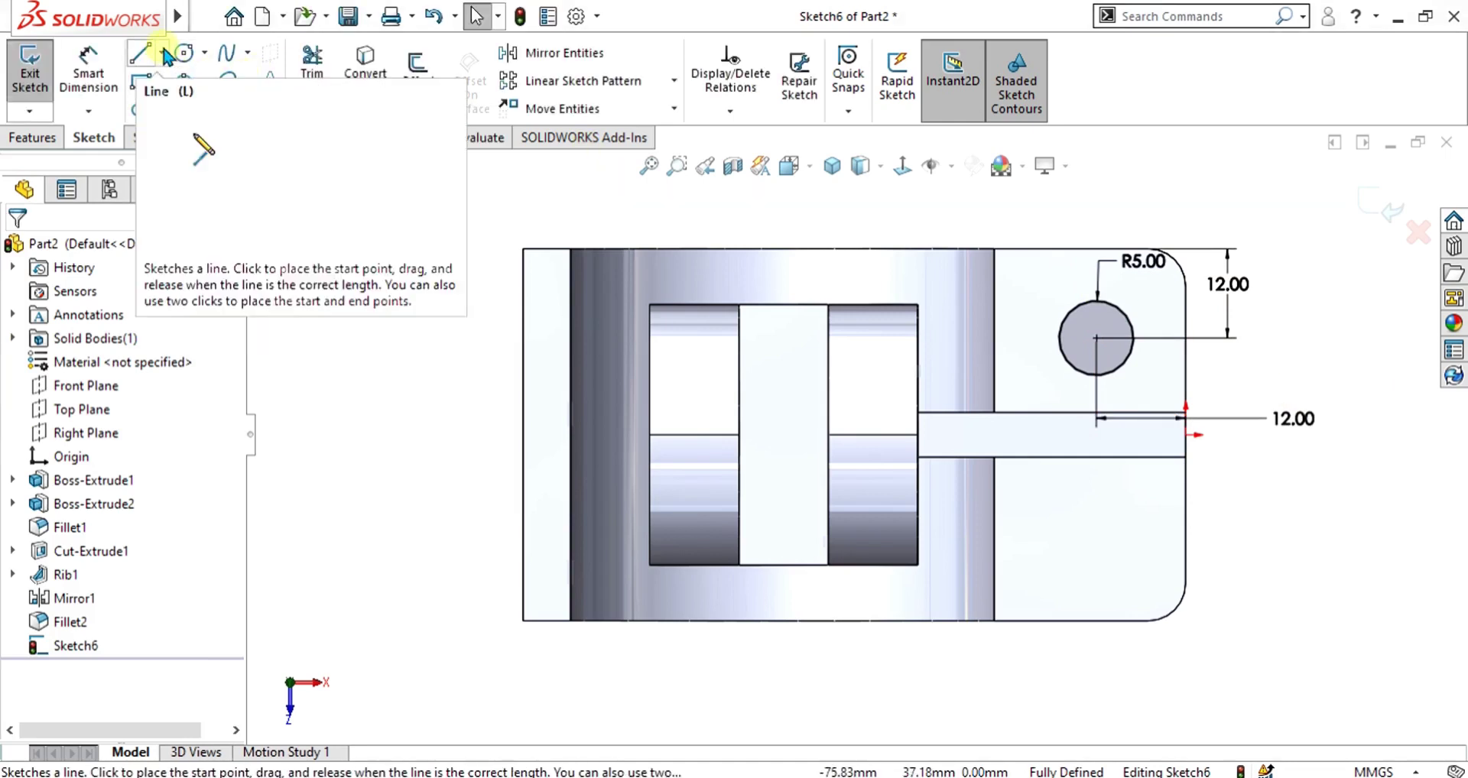
Draw a horizontal centerline from the midpoint of the bracket's far end edge along the rib to beyond the lugs.
{"action": "left_click", "coordinate": [162, 53]}
{"action": "left_click", "coordinate": [194, 93]}
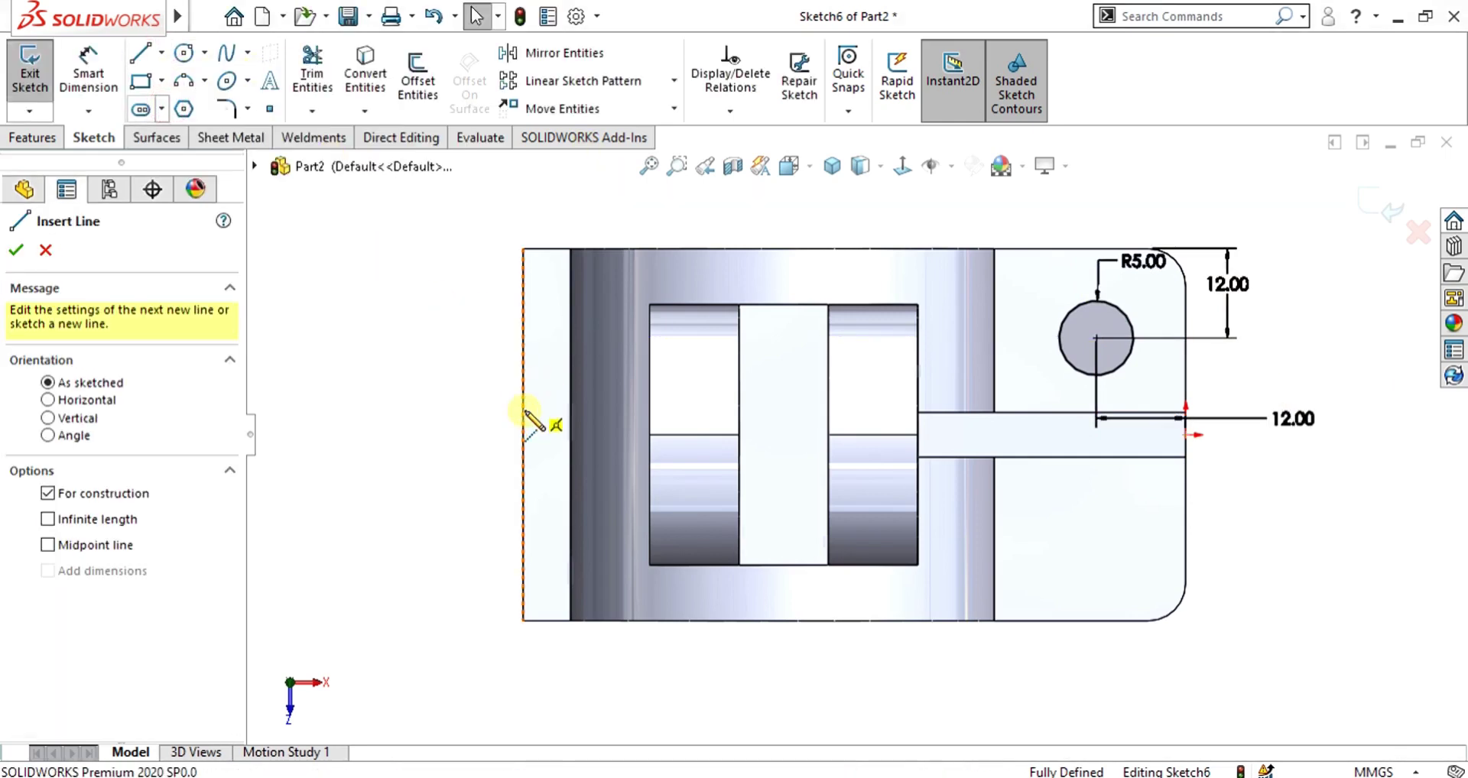
{"action": "left_click", "coordinate": [523, 434]}
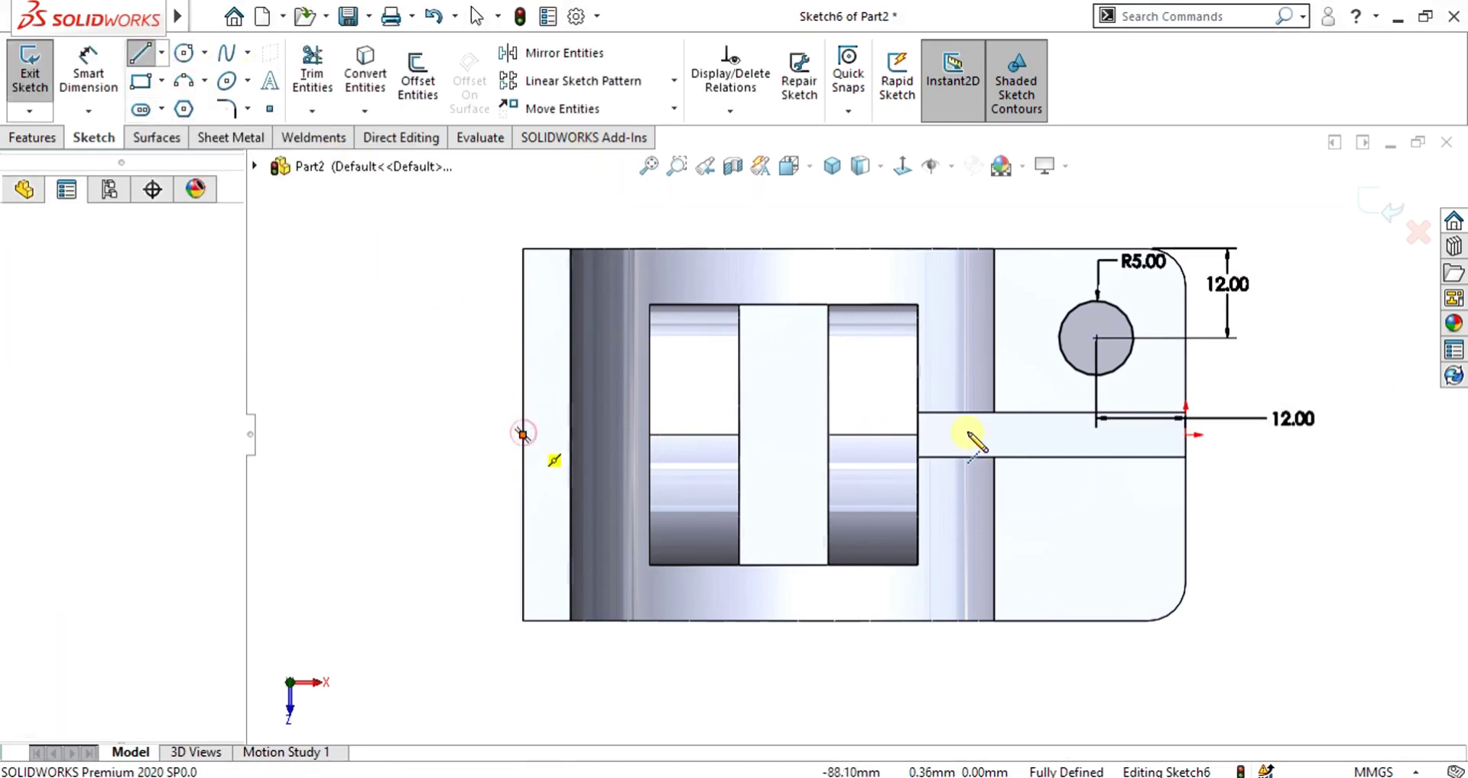
{"action": "left_click", "coordinate": [1308, 434]}
{"action": "key", "text": "Escape"}
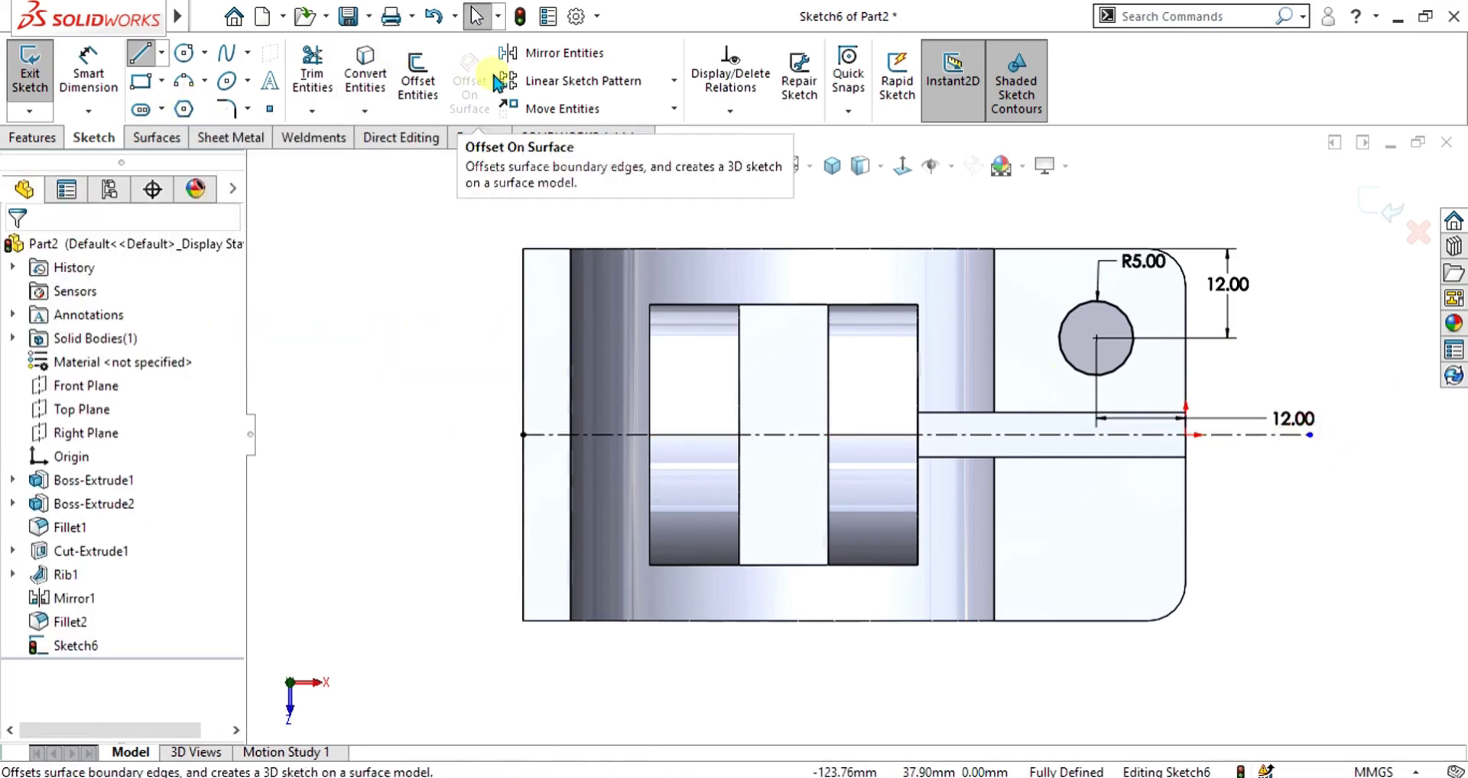
Mirror the circle about the centerline to the other side of the rib.
{"action": "left_click", "coordinate": [554, 53]}
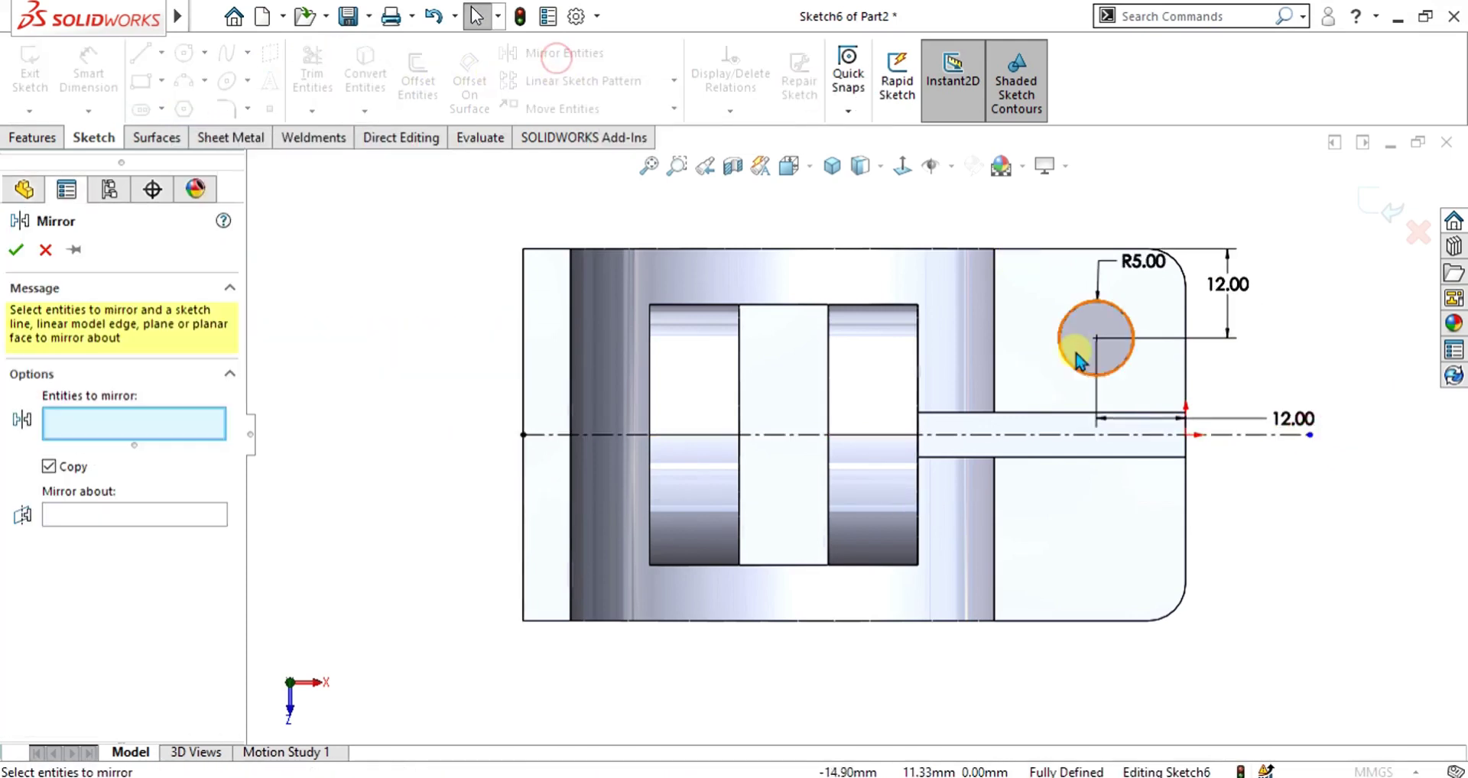
{"action": "left_click", "coordinate": [1130, 365]}
{"action": "left_click", "coordinate": [116, 516]}
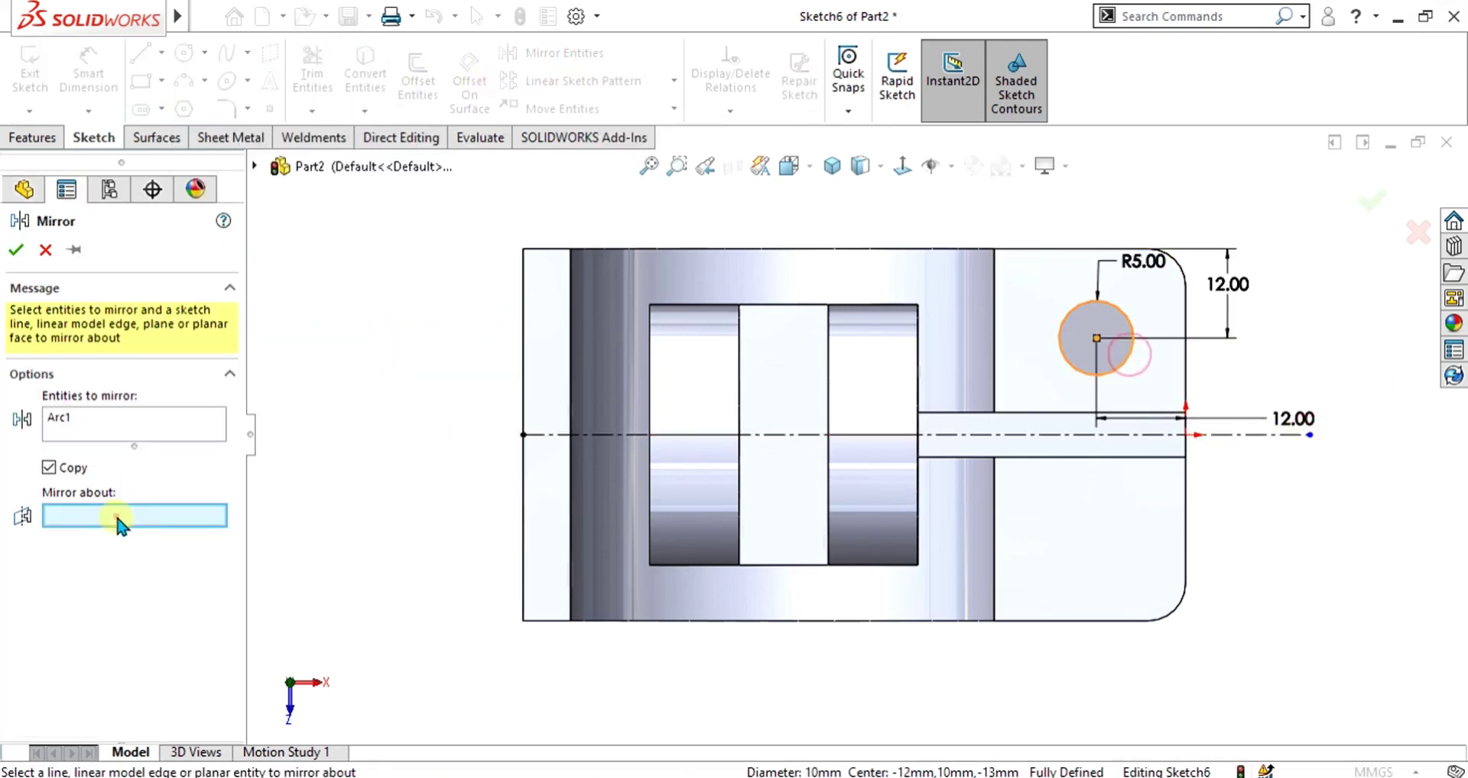
{"action": "left_click", "coordinate": [1000, 433]}
{"action": "left_click", "coordinate": [15, 249]}
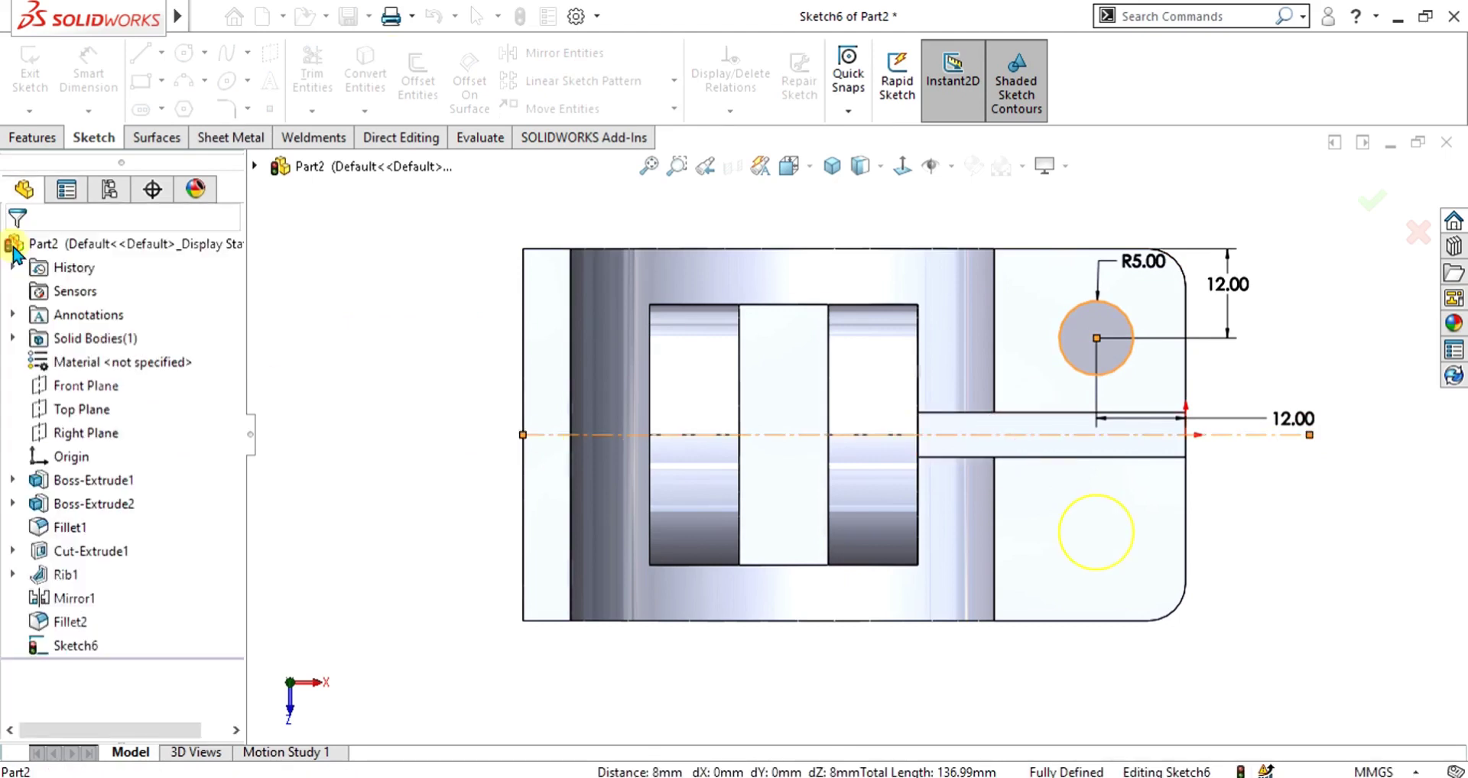
Cut both circles through the upper and lower lugs with an Extruded Cut set to Through All - Both.
{"action": "left_click", "coordinate": [32, 138]}
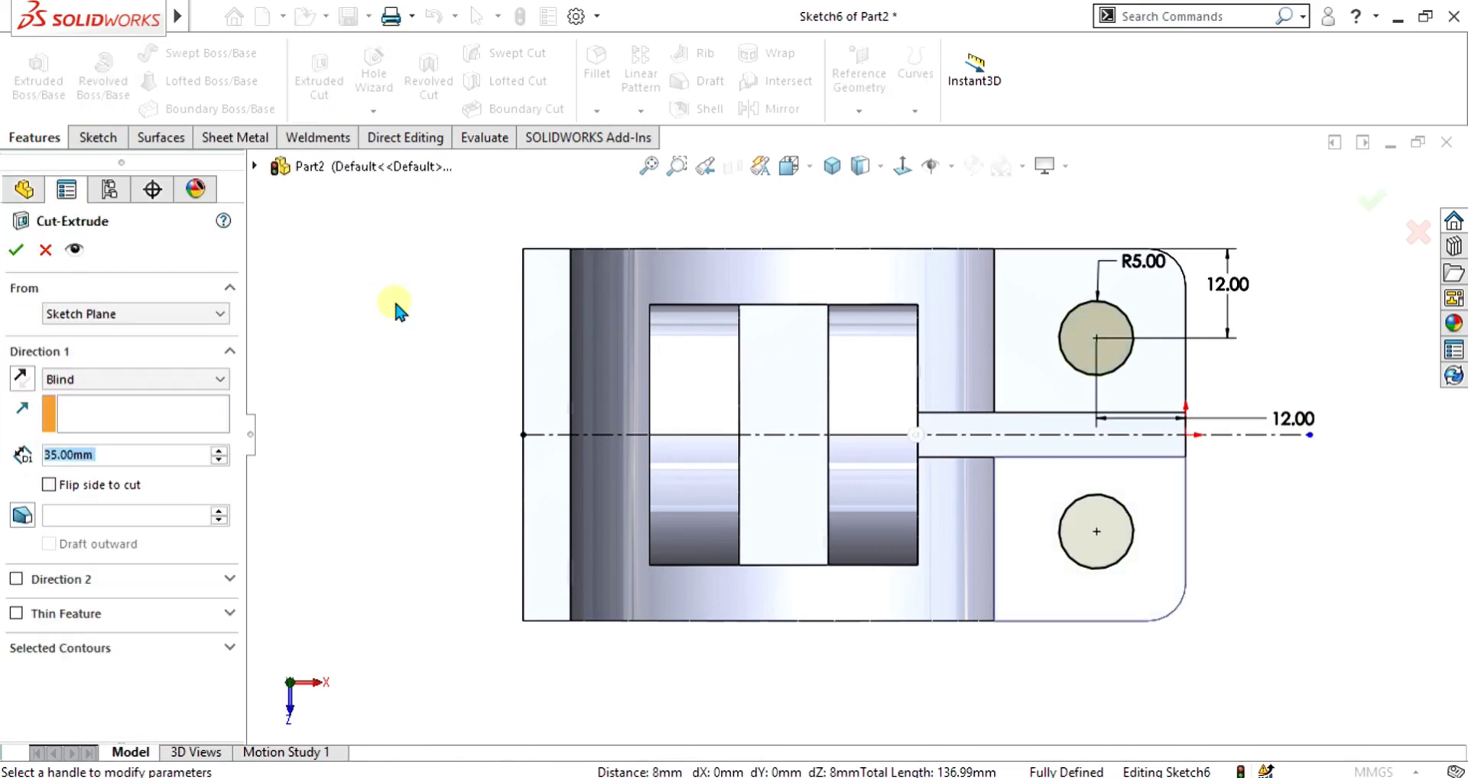
{"action": "left_click", "coordinate": [153, 379]}
{"action": "left_click", "coordinate": [151, 422]}
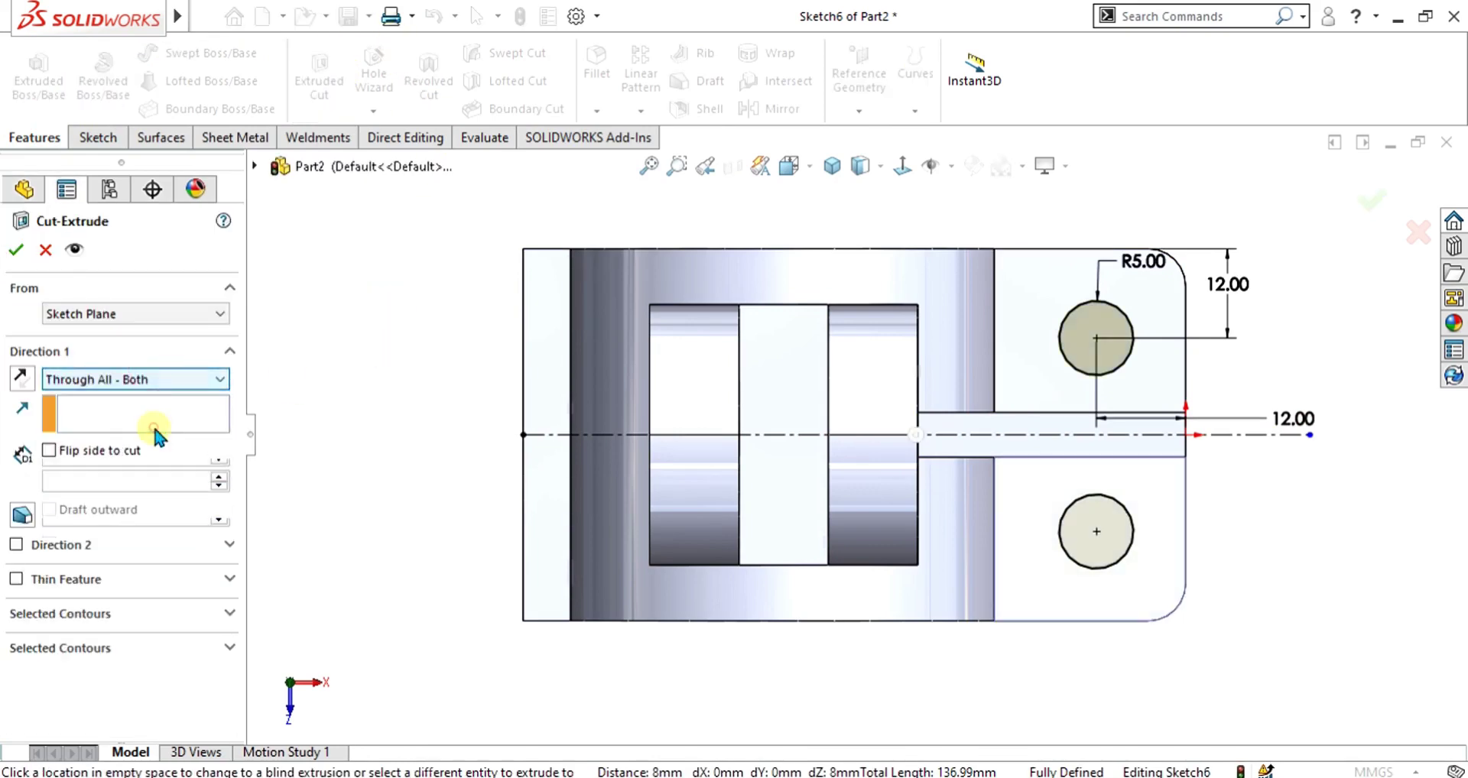
{"action": "middle_click_drag", "start_coordinate": [615, 395], "coordinate": [612, 129]}
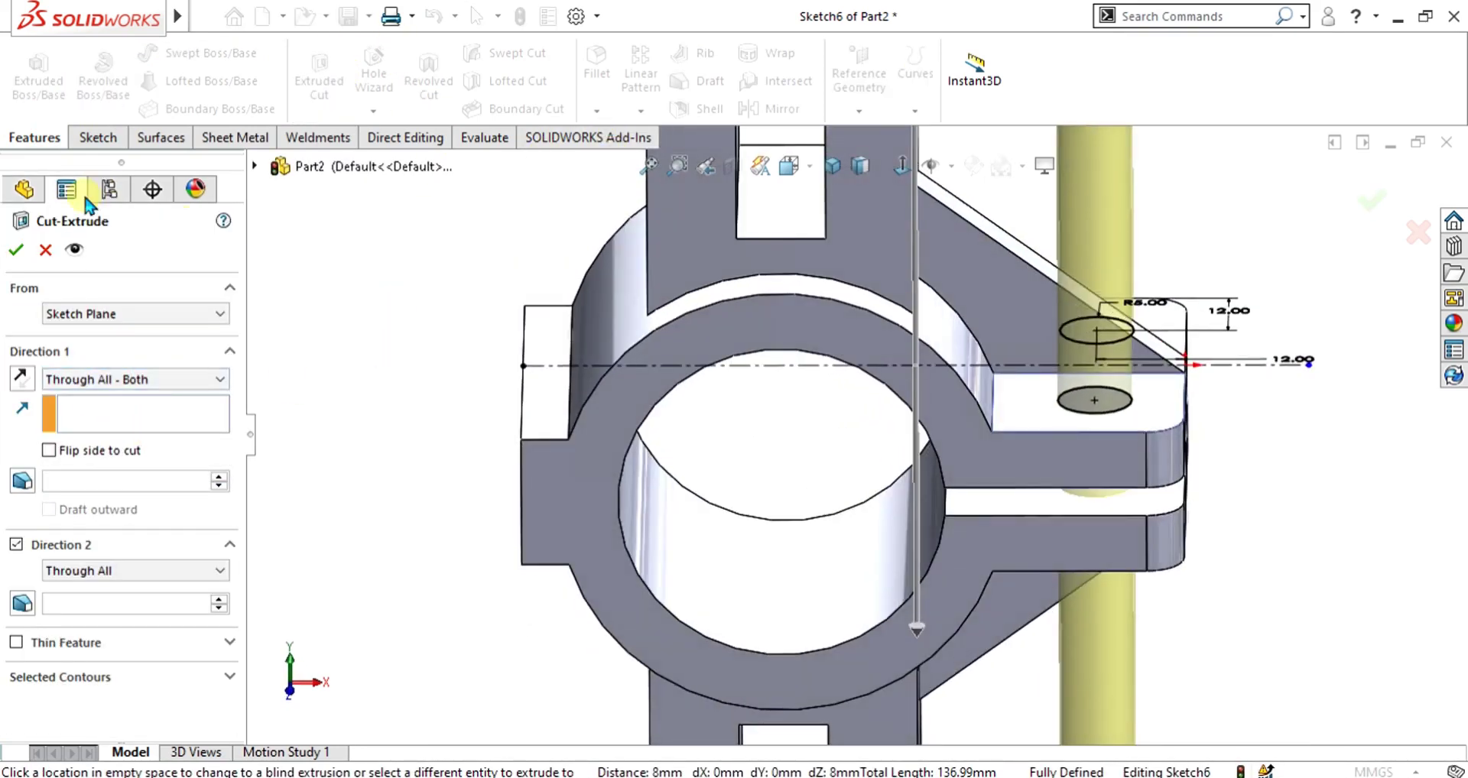
{"action": "left_click", "coordinate": [16, 253]}
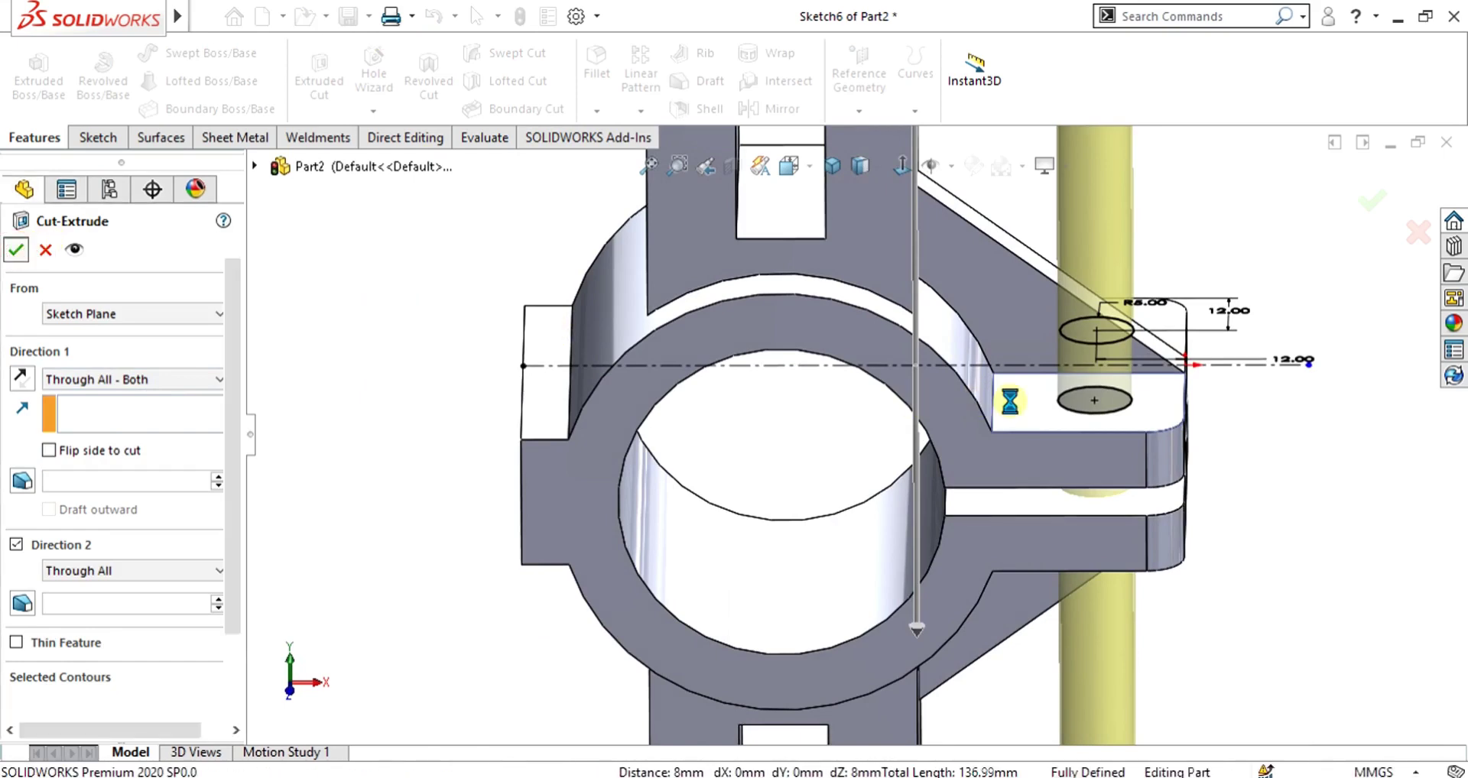
View the bracket with its lug holes and display the dimensions of the clamp ring extrusion.
{"action": "scroll", "coordinate": [1011, 401], "scroll_direction": "up", "scroll_amount": 7}
{"action": "scroll", "coordinate": [1088, 344], "scroll_direction": "down", "scroll_amount": 3}
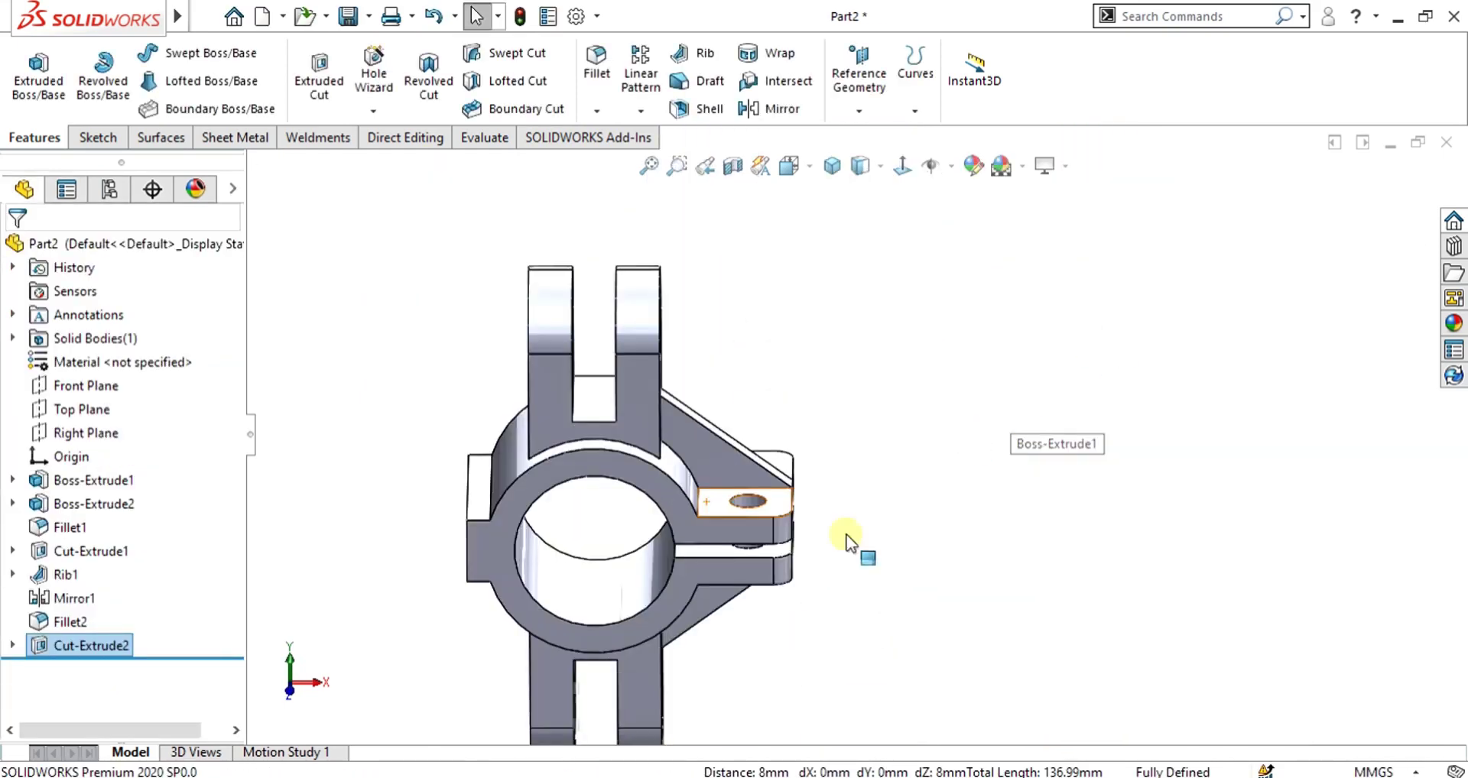
{"action": "middle_click_drag", "start_coordinate": [846, 534], "coordinate": [780, 520]}
{"action": "scroll", "coordinate": [786, 520], "scroll_direction": "up", "scroll_amount": 2}
{"action": "scroll", "coordinate": [711, 512], "scroll_direction": "down", "scroll_amount": 3}
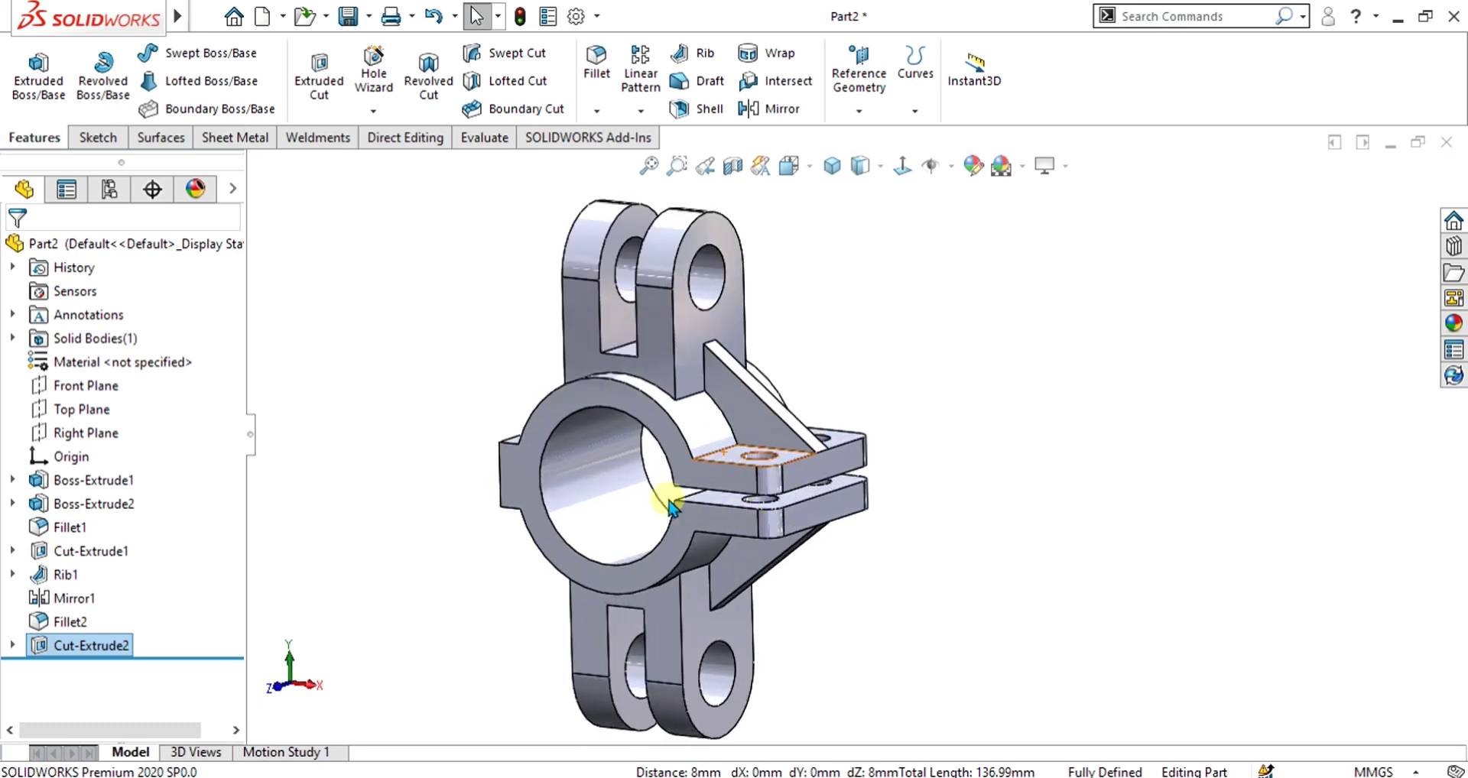
{"action": "double_click", "coordinate": [543, 391]}
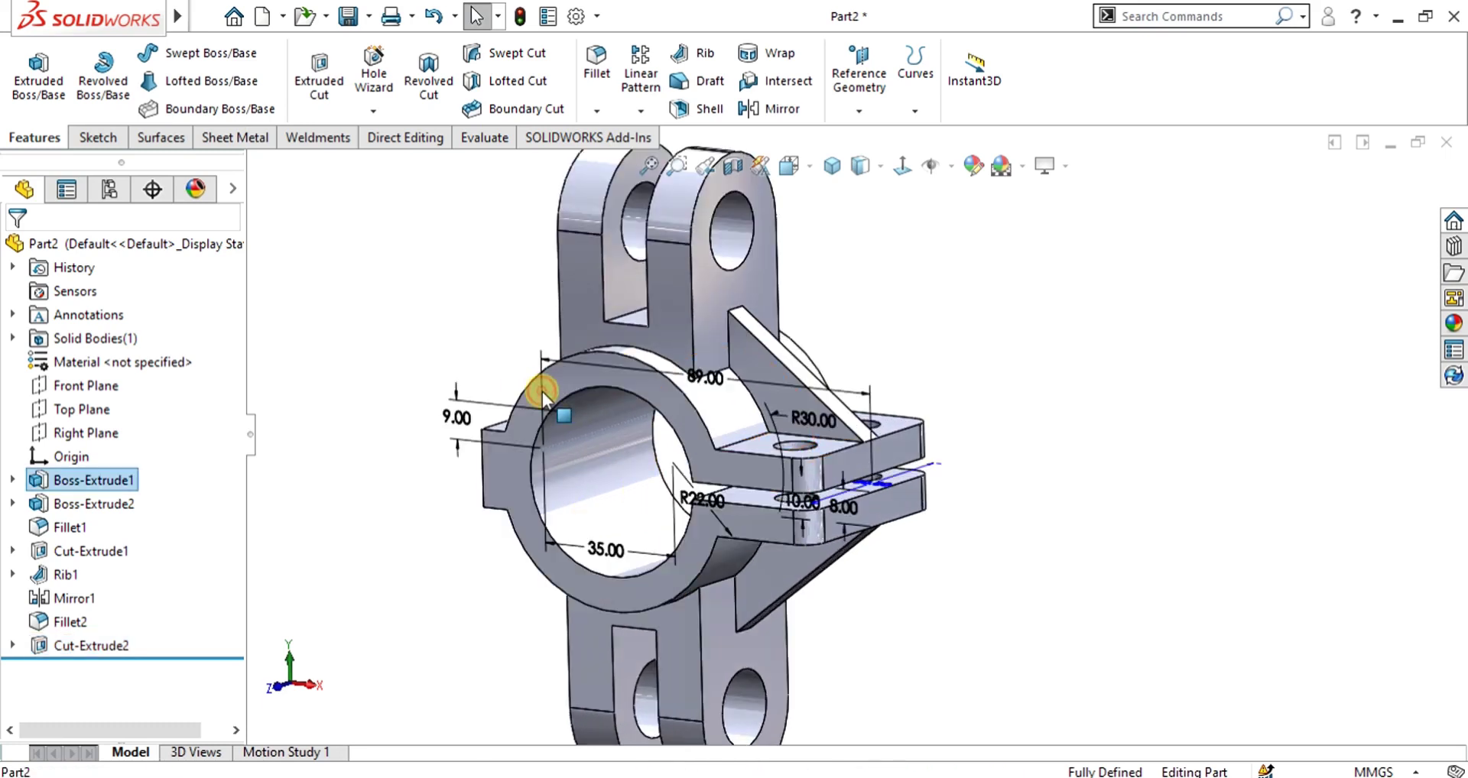
Turn on the display of feature dimensions, DimXpert annotations and reference annotations for the whole part.
{"action": "left_click", "coordinate": [73, 316]}
{"action": "right_click", "coordinate": [73, 315]}
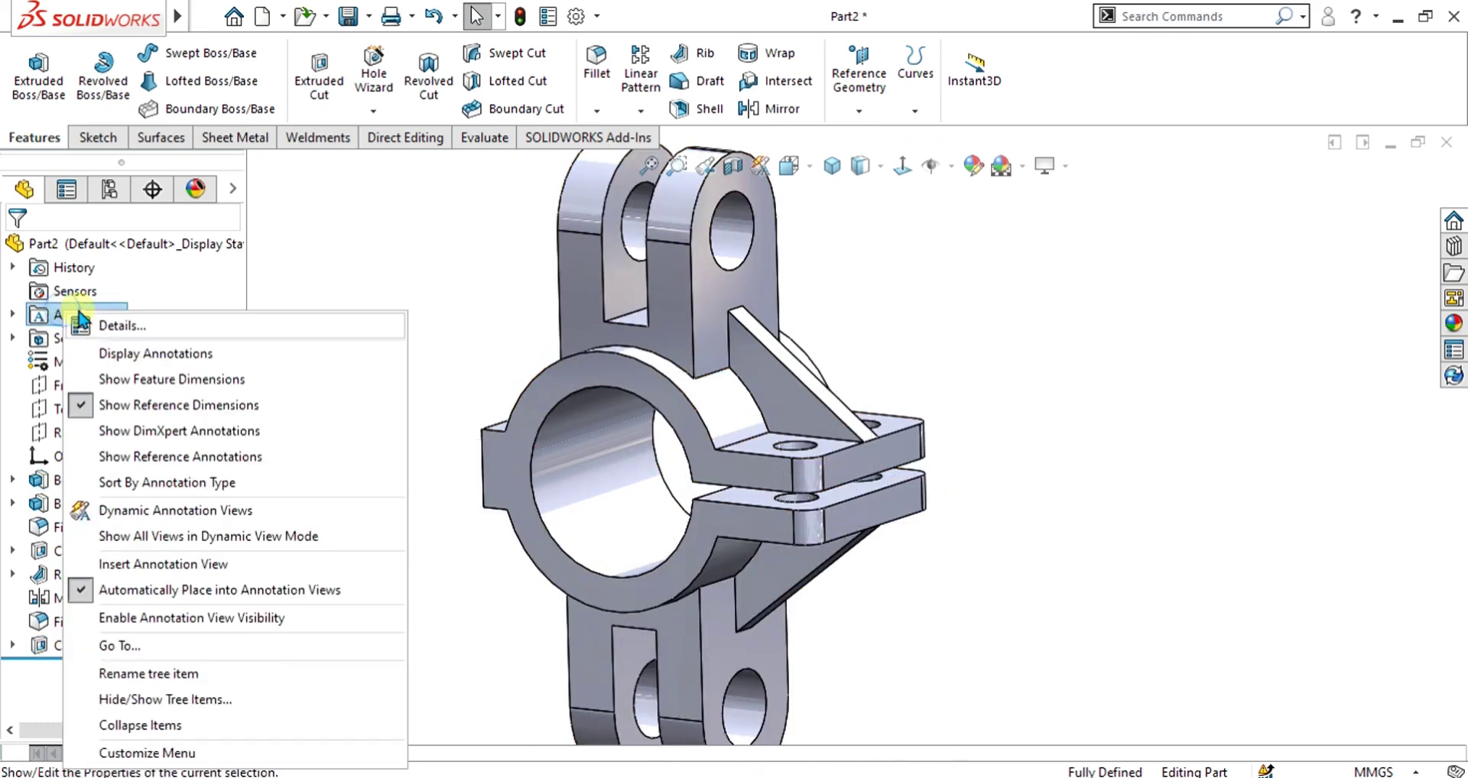
{"action": "left_click", "coordinate": [139, 379]}
{"action": "right_click", "coordinate": [99, 322]}
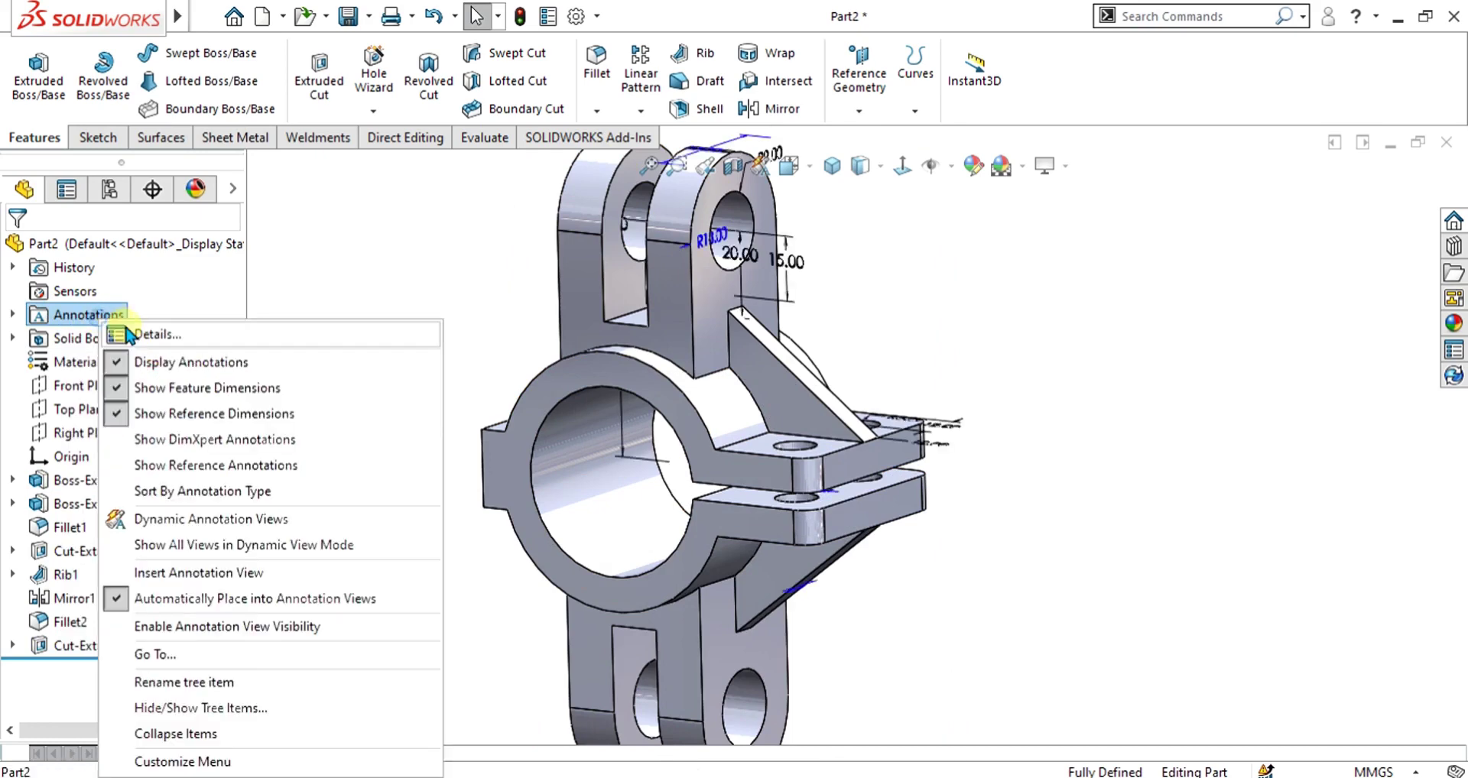
{"action": "left_click", "coordinate": [191, 440]}
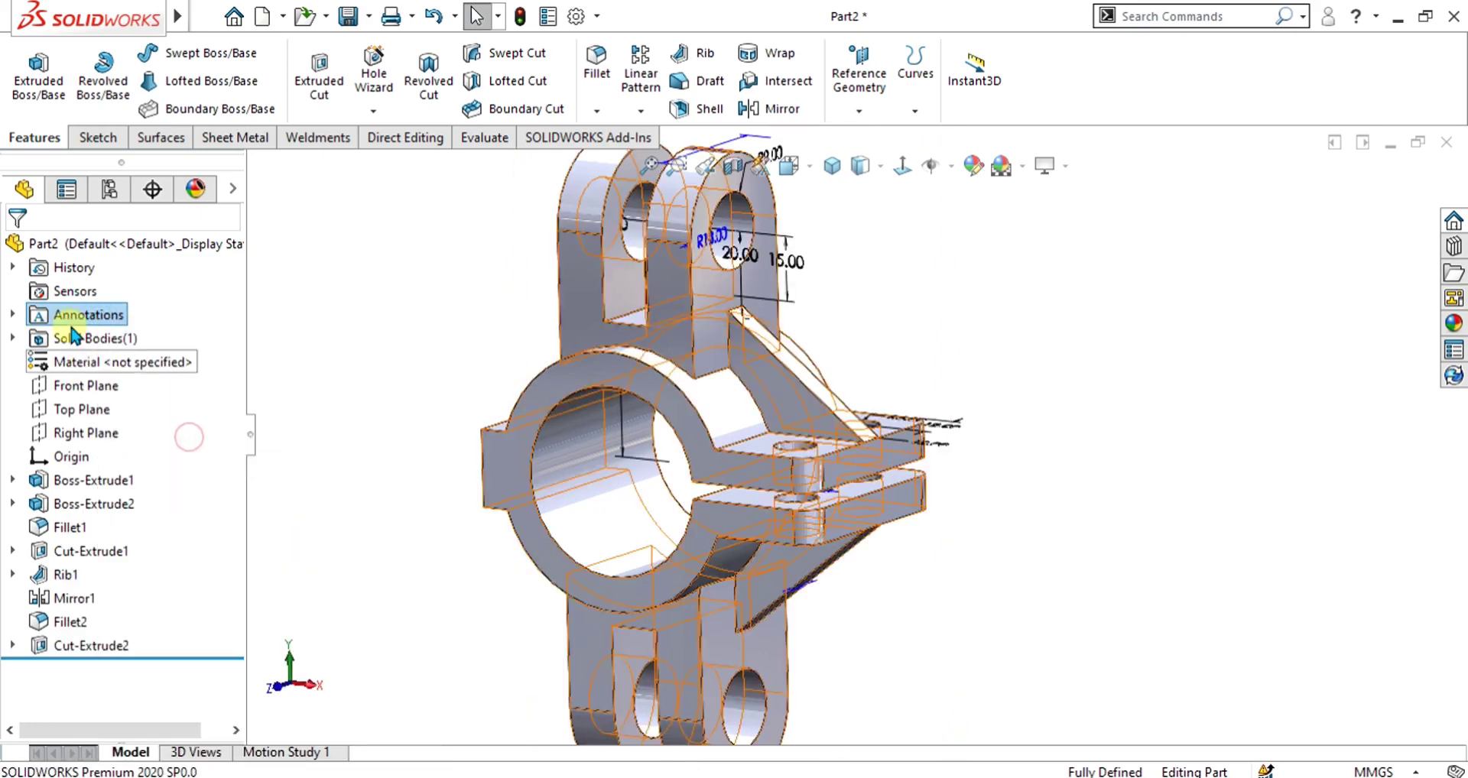
{"action": "right_click", "coordinate": [72, 315]}
{"action": "left_click", "coordinate": [174, 464]}
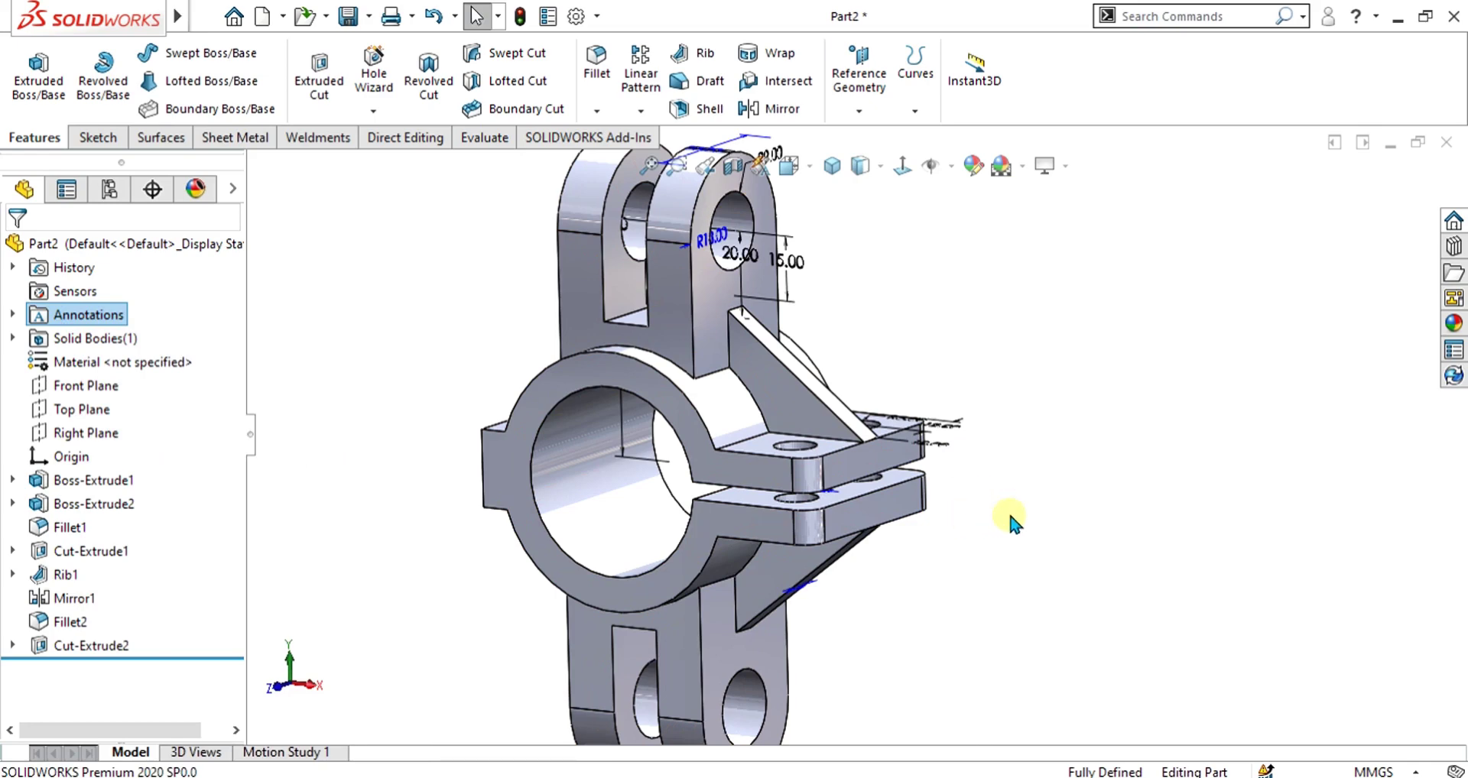
Examine the finished bracket and its displayed dimensions from several angles.
{"action": "middle_click_drag", "start_coordinate": [954, 483], "coordinate": [856, 581]}
{"action": "scroll", "coordinate": [847, 417], "scroll_direction": "up", "scroll_amount": 2}
{"action": "middle_click_drag", "start_coordinate": [847, 416], "coordinate": [894, 439]}
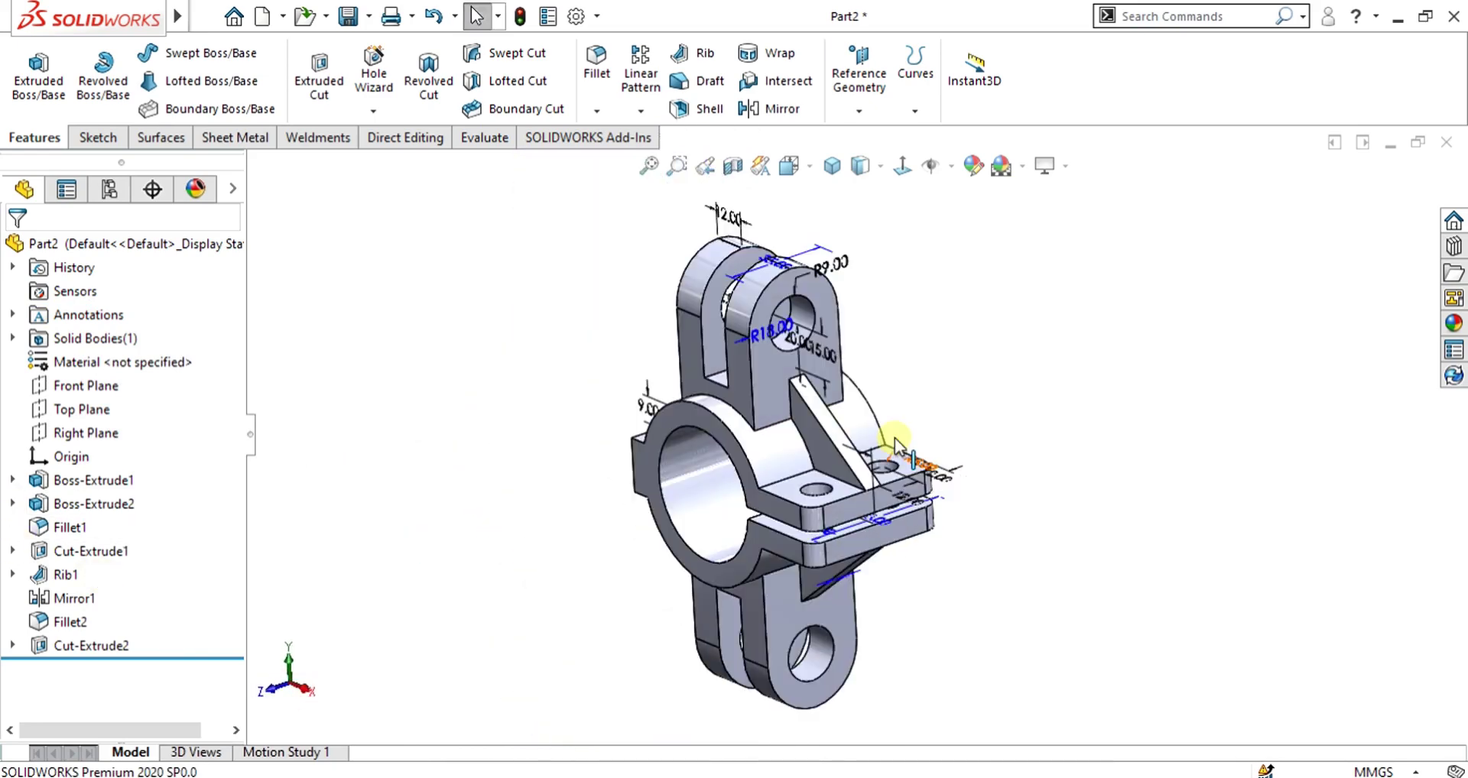
{"action": "middle_click_drag", "start_coordinate": [852, 498], "coordinate": [884, 488]}
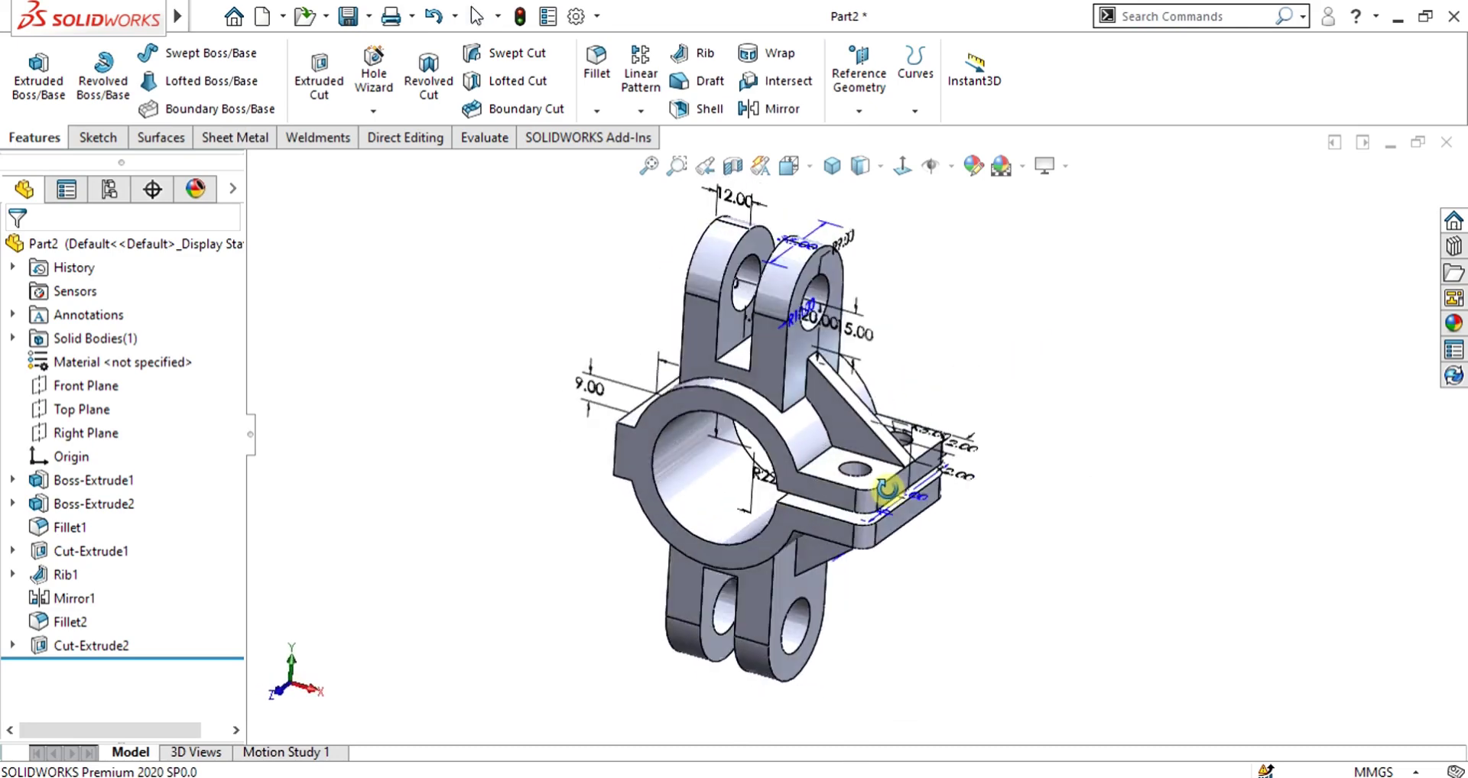
{"action": "scroll", "coordinate": [893, 489], "scroll_direction": "up", "scroll_amount": 2}
{"action": "scroll", "coordinate": [822, 333], "scroll_direction": "down", "scroll_amount": 2}
{"action": "middle_click_drag", "start_coordinate": [911, 442], "coordinate": [996, 478]}
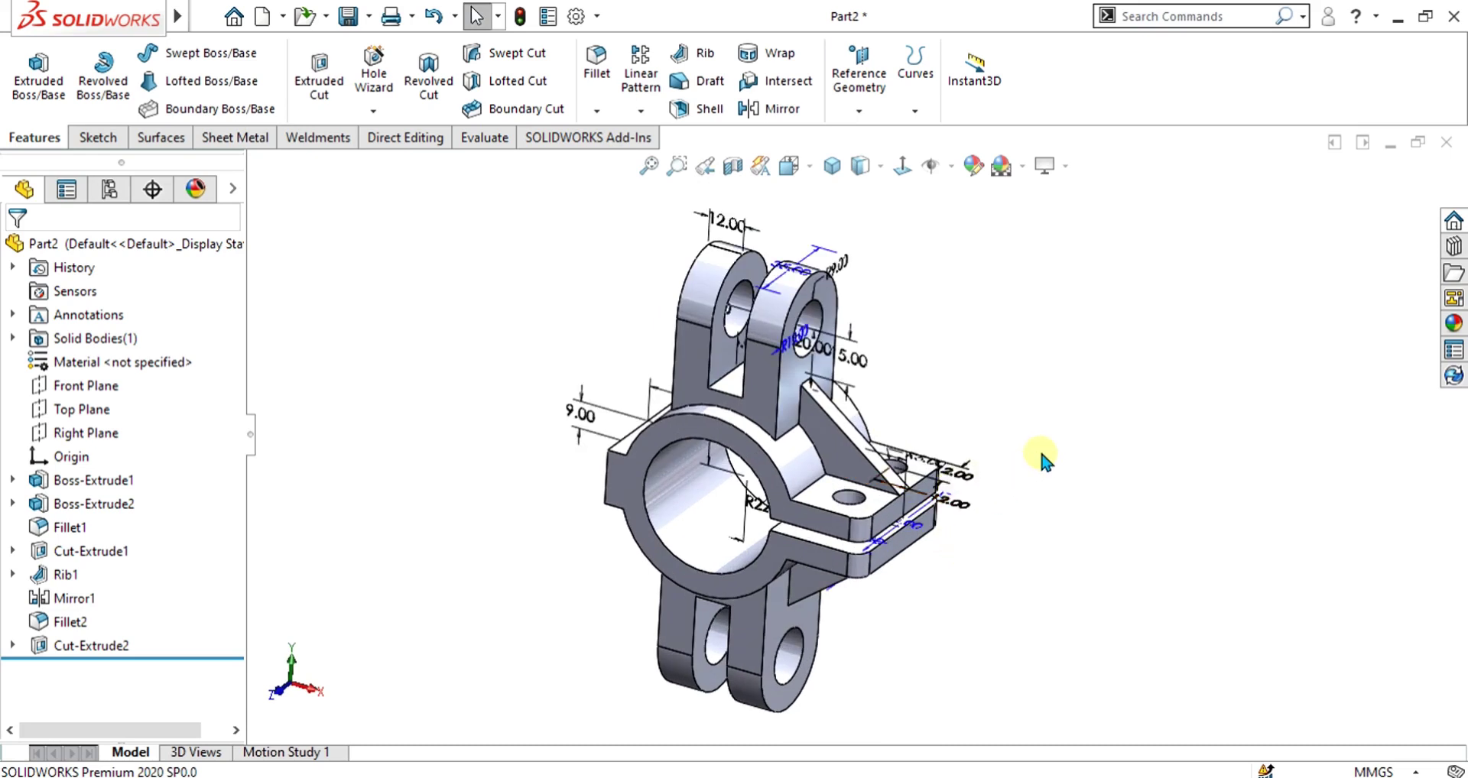